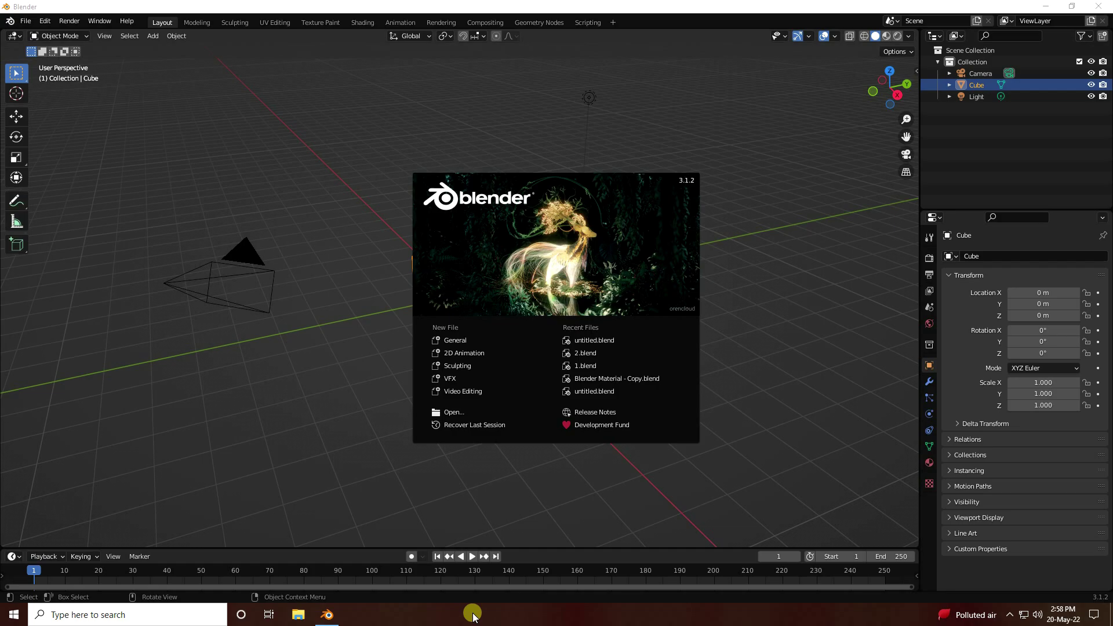
Dismiss the splash screen and set the default cube's scale to 5 on the X, Y and Z axes
left_click(464, 342)
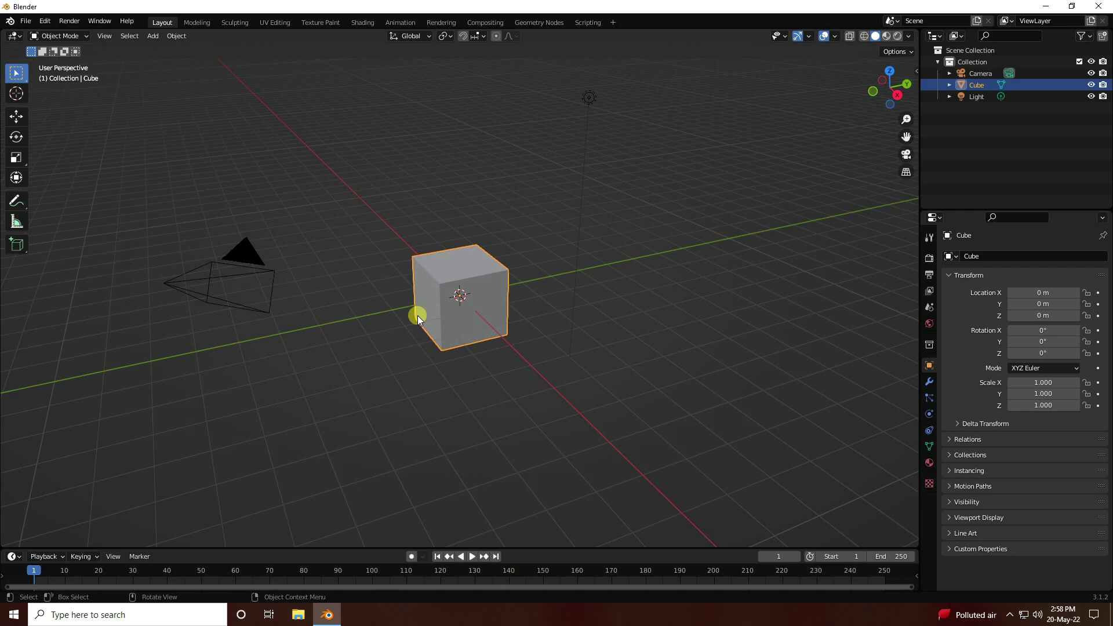
left_click(1054, 381)
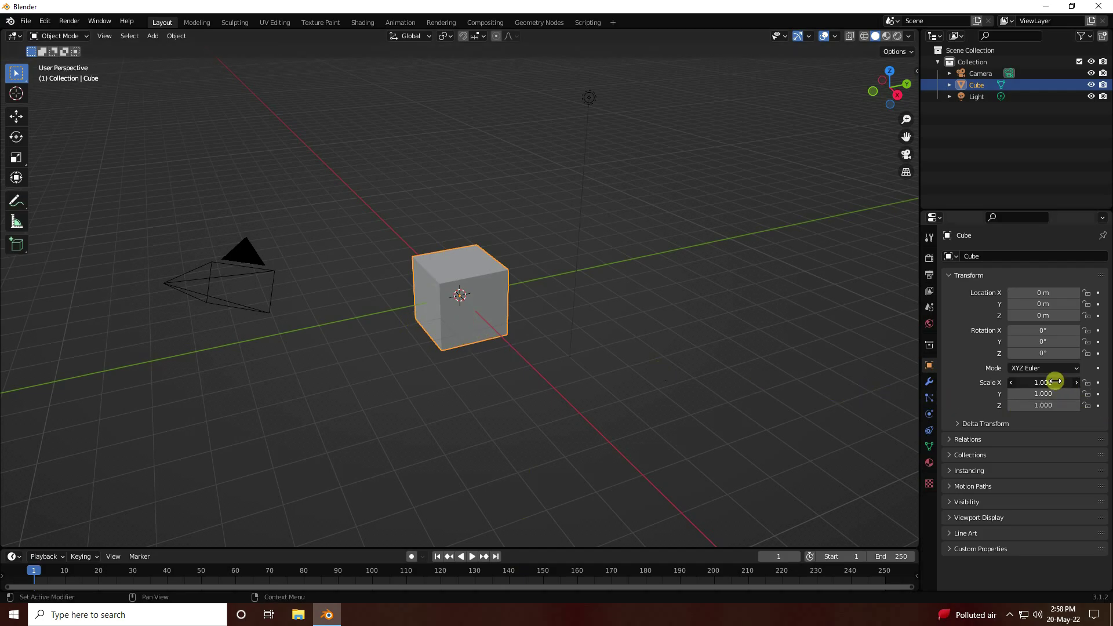
type("5")
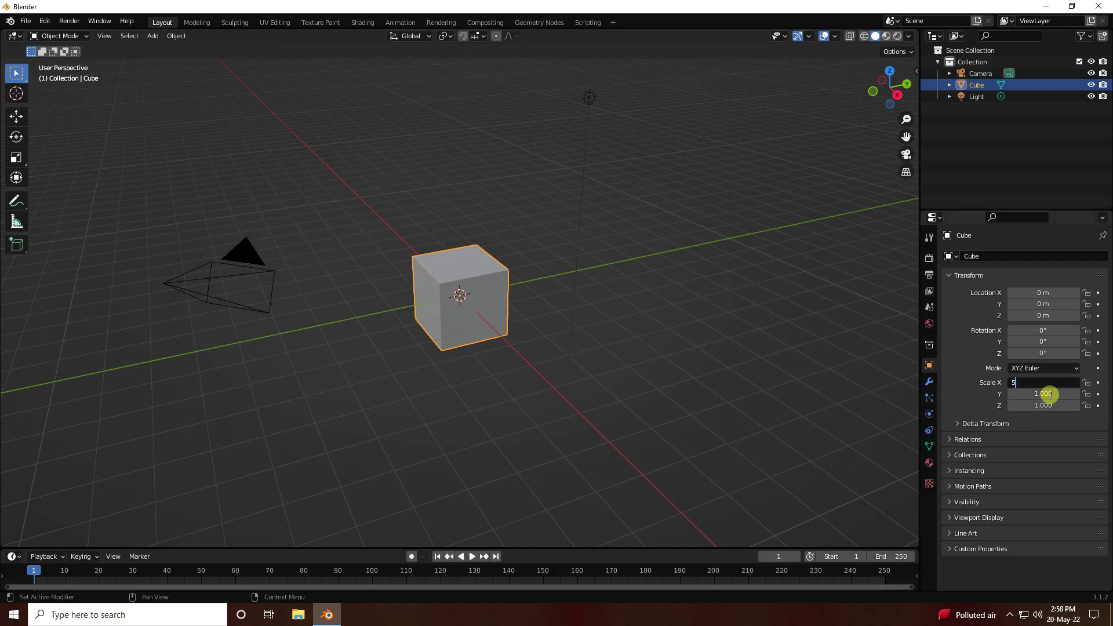
key("Return")
left_click(1049, 393)
type("5")
key("Return")
left_click(1050, 406)
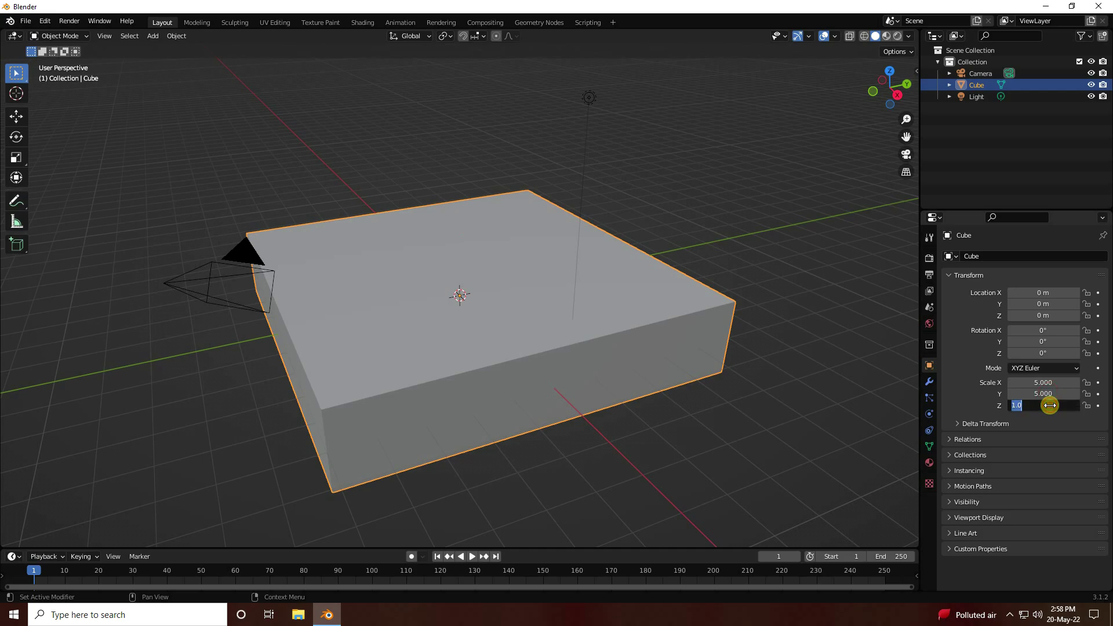
key("Return")
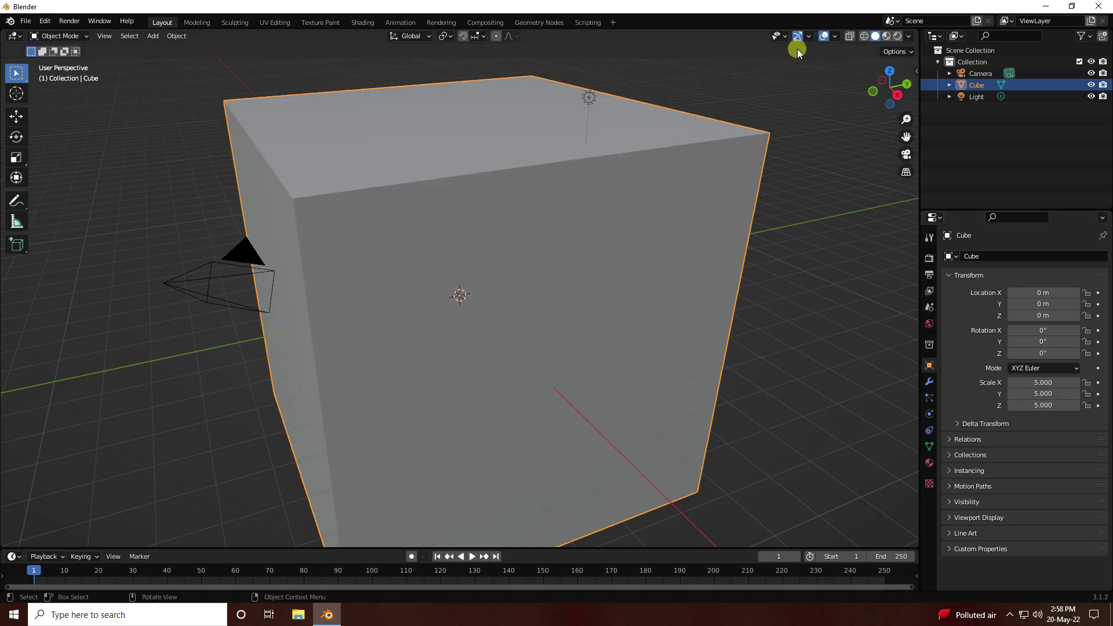
Display the scene in wireframe from the front and add a mesh cylinder at the origin
left_click(864, 37)
middle_click_drag(495, 306, 660, 214)
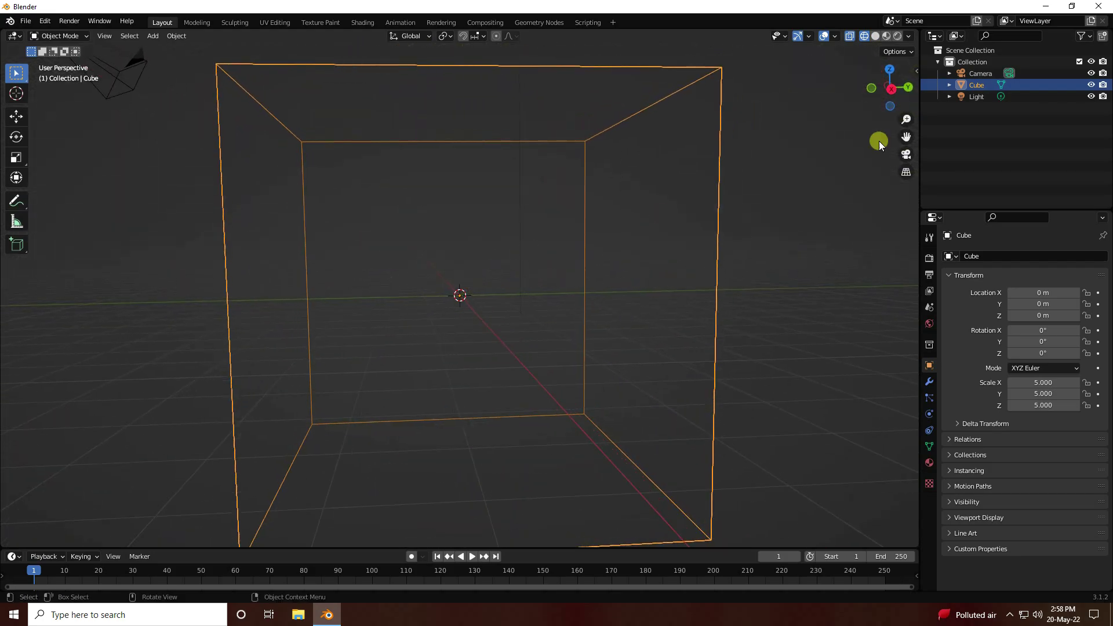
left_click(875, 88)
left_click(153, 36)
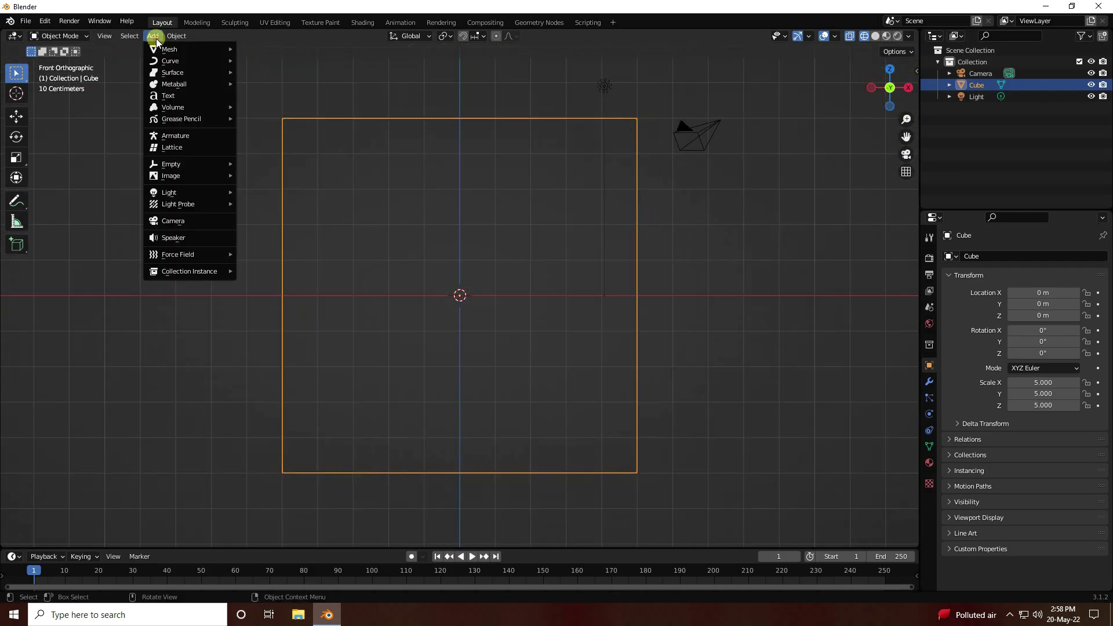
mouse_move(189, 48)
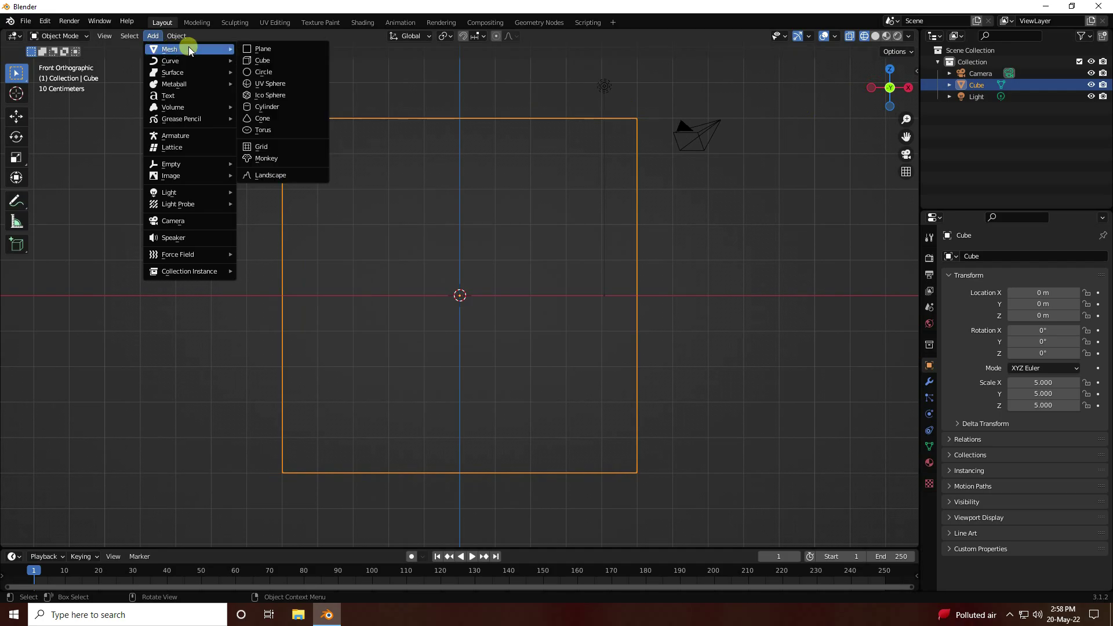
left_click(290, 106)
scroll(443, 276, "up", 5)
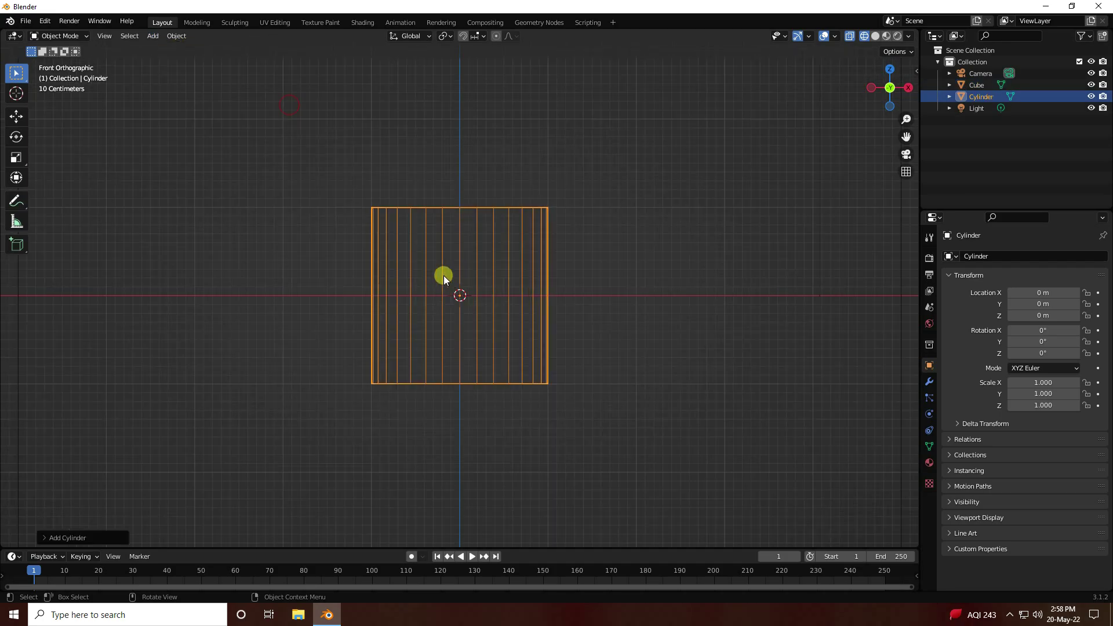
Set the new cylinder's radius to 0.5 m and its depth to 5 m
left_click(48, 537)
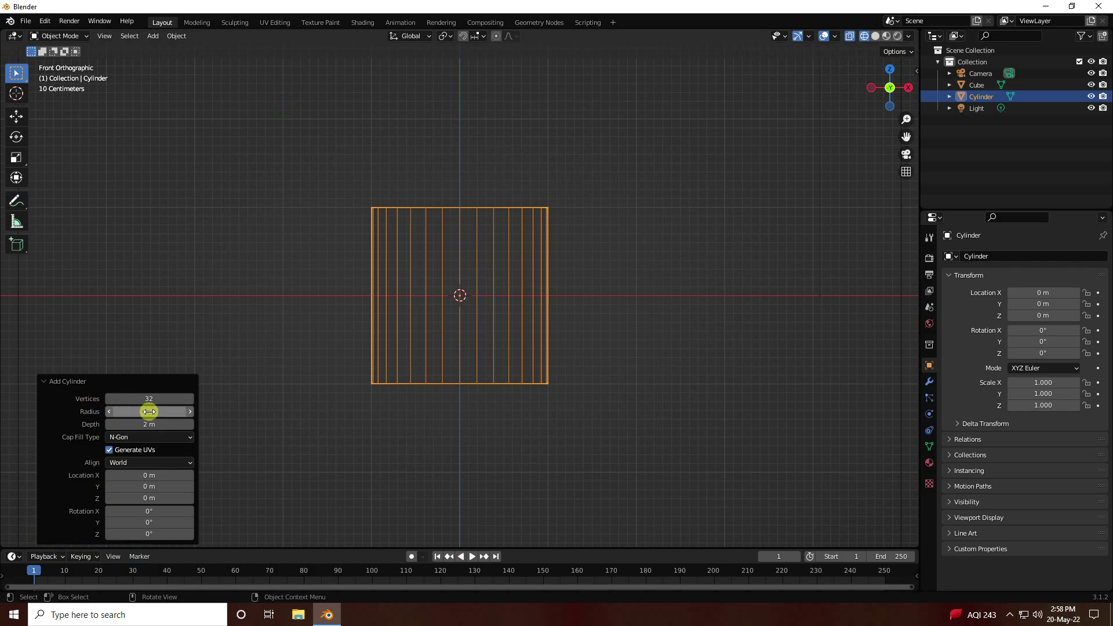
mouse_move(152, 412)
left_mouse_down()
mouse_move(112, 412)
mouse_move(182, 411)
mouse_move(167, 412)
left_mouse_up()
left_click(167, 412)
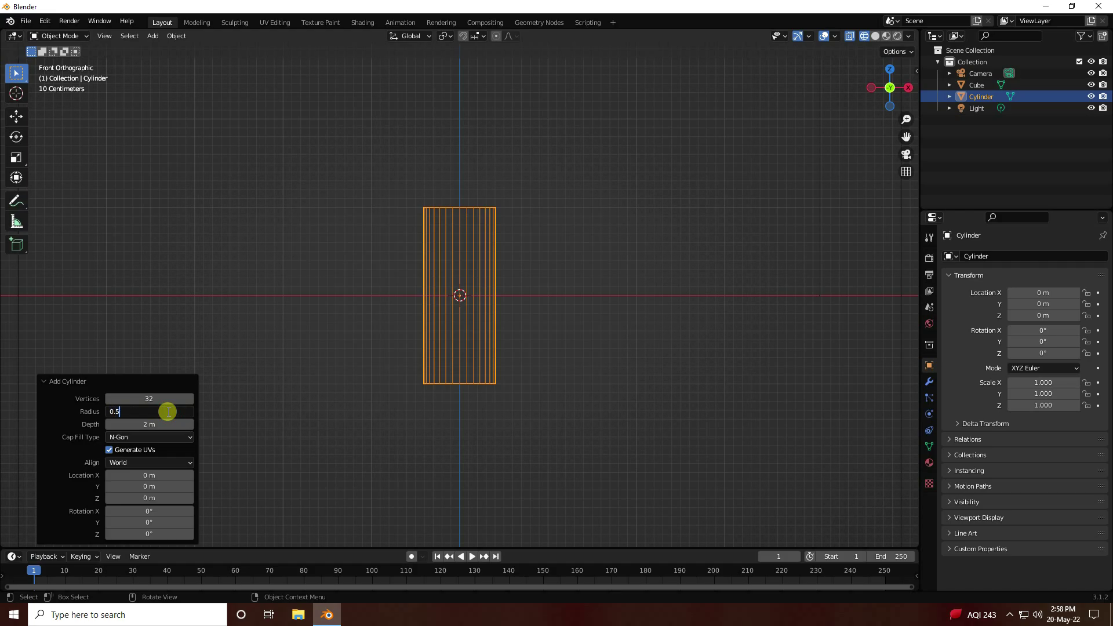
key("Return")
left_click_drag(139, 426, 266, 423)
left_click(143, 423)
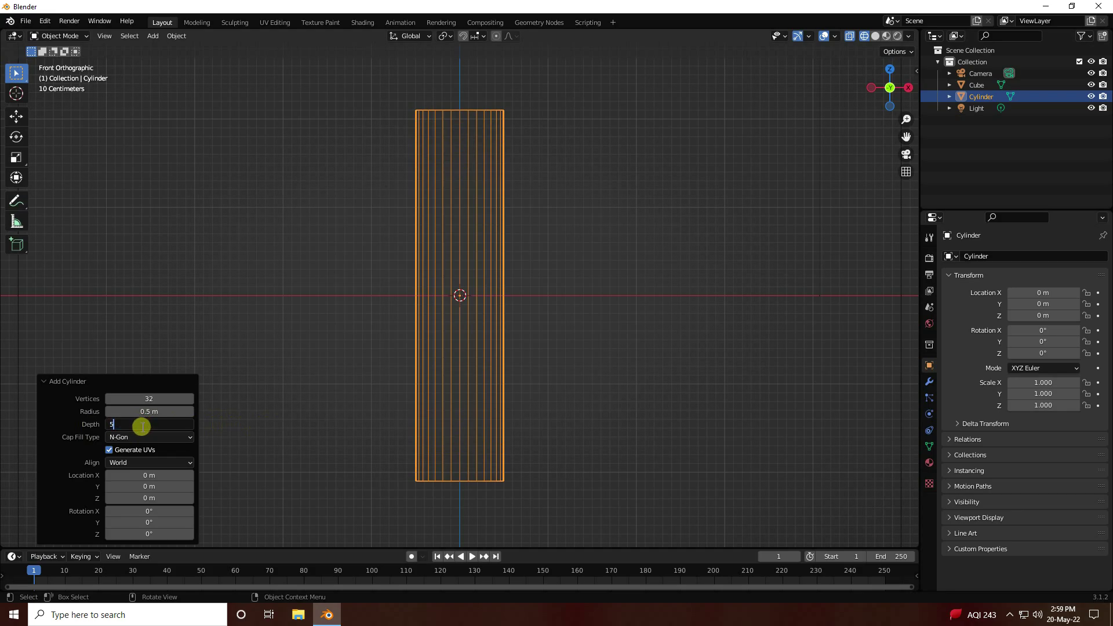
type("5")
key("Return")
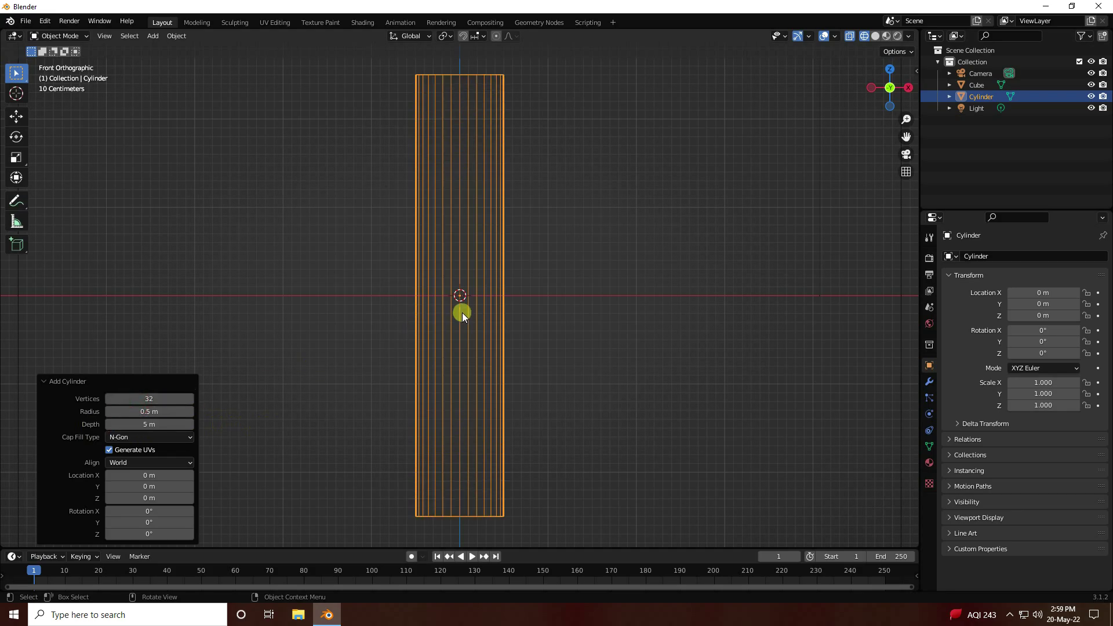
Increase the cylinder's vertex count to 60
middle_click_drag(473, 158, 465, 259, "shift")
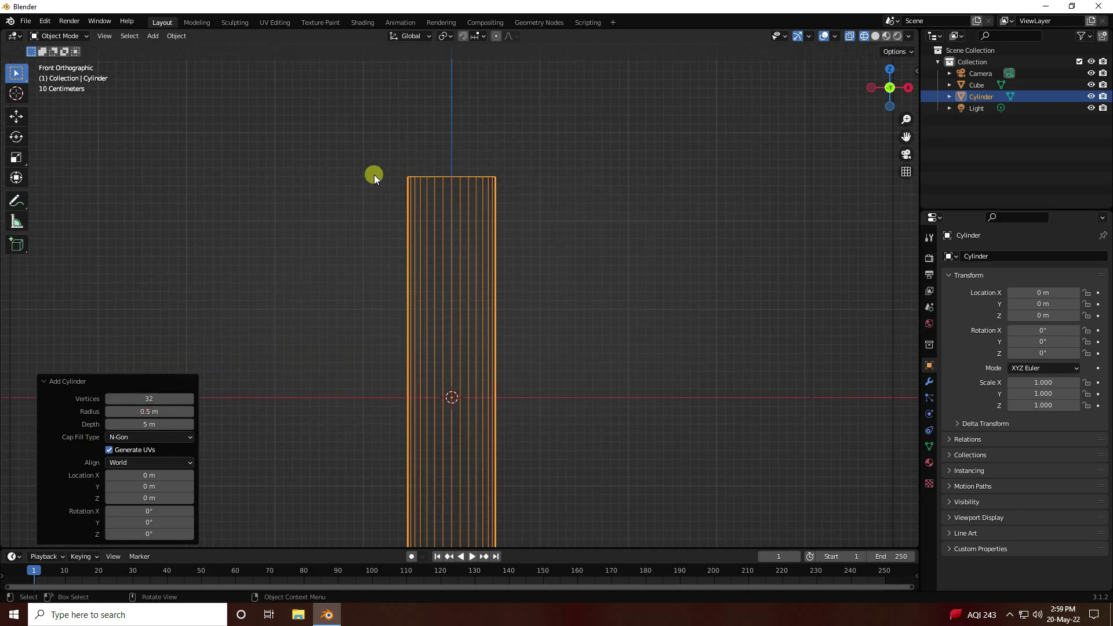
mouse_move(146, 396)
left_mouse_down()
mouse_move(166, 396)
mouse_move(134, 396)
left_mouse_up()
left_click(135, 396)
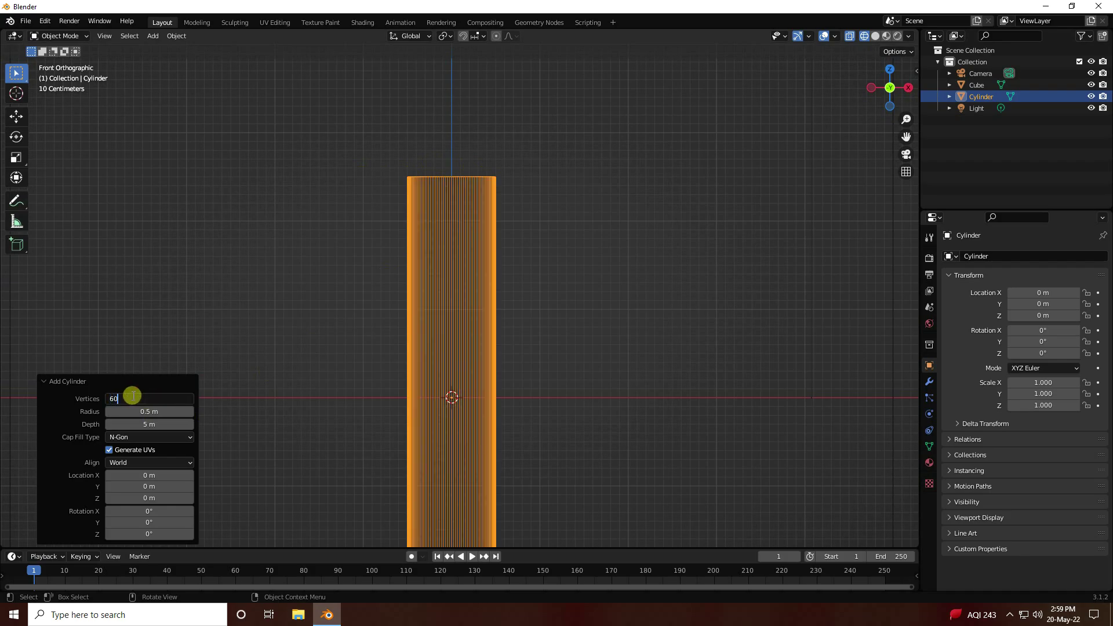
type("60")
key("Return")
Return to solid shading and move the cube about 14.4 m along the X axis, away from the cylinder
mouse_move(302, 331)
middle_mouse_down()
mouse_move(379, 356)
mouse_move(396, 413)
mouse_move(457, 406)
mouse_move(429, 405)
middle_mouse_up()
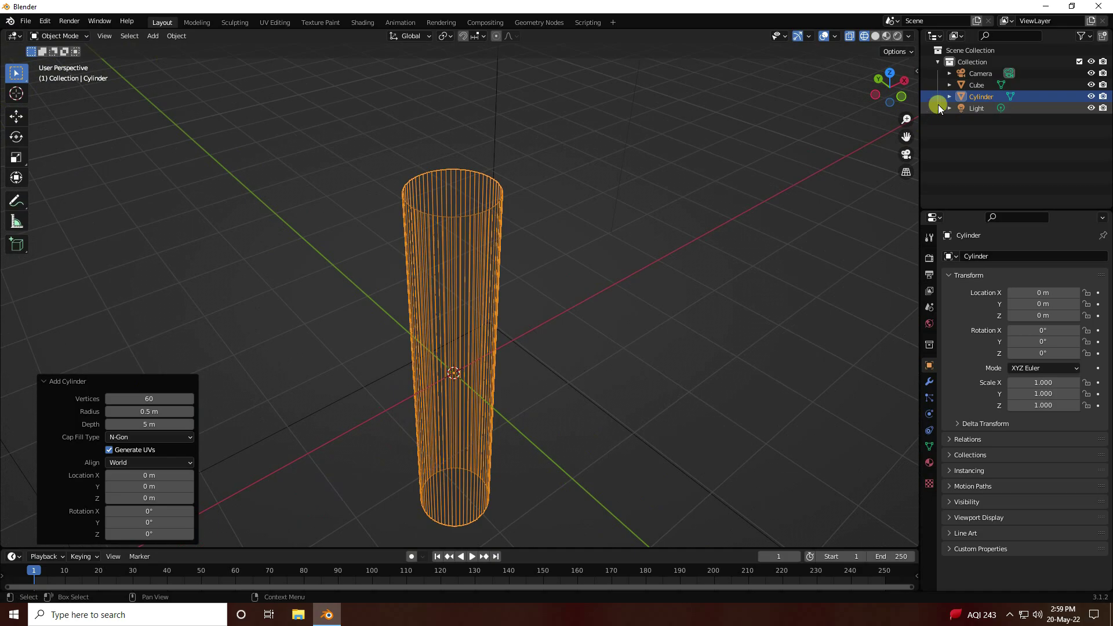
left_click(875, 36)
scroll(440, 304, "down", 8)
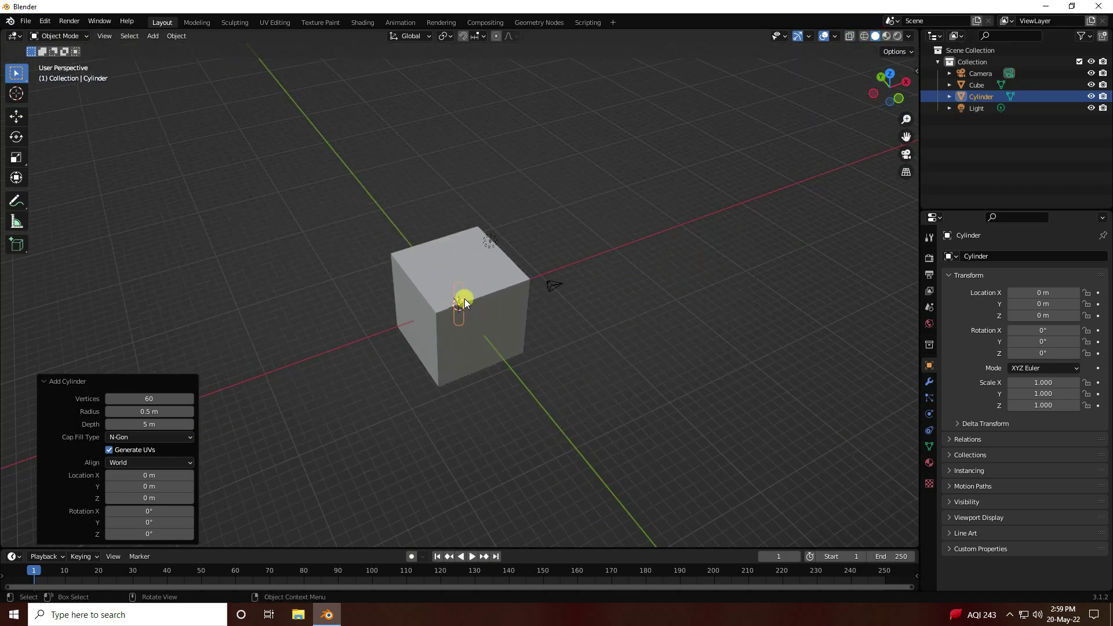
left_click(481, 298)
left_click(14, 116)
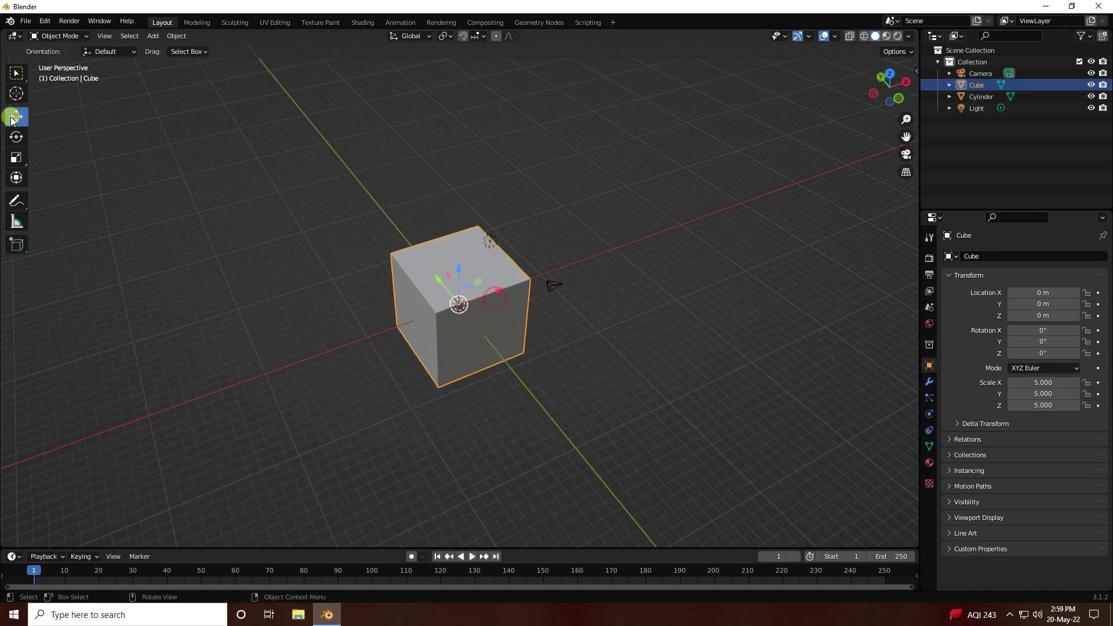
left_click_drag(502, 297, 649, 250)
Apply Shade Smooth to the cylinder
scroll(466, 284, "up", 5)
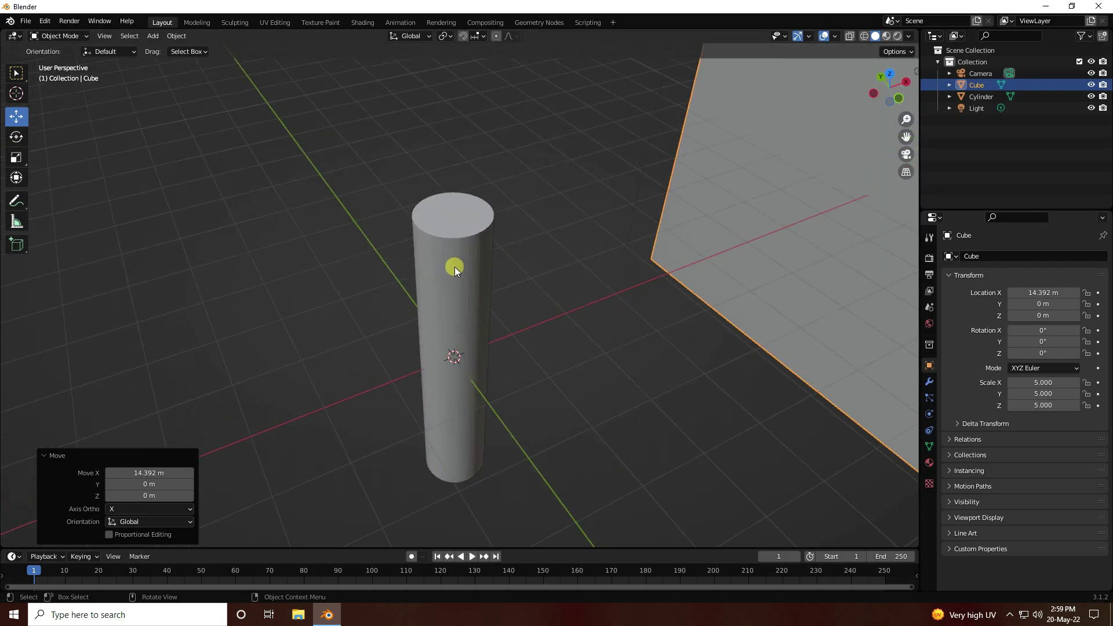
left_click(451, 244)
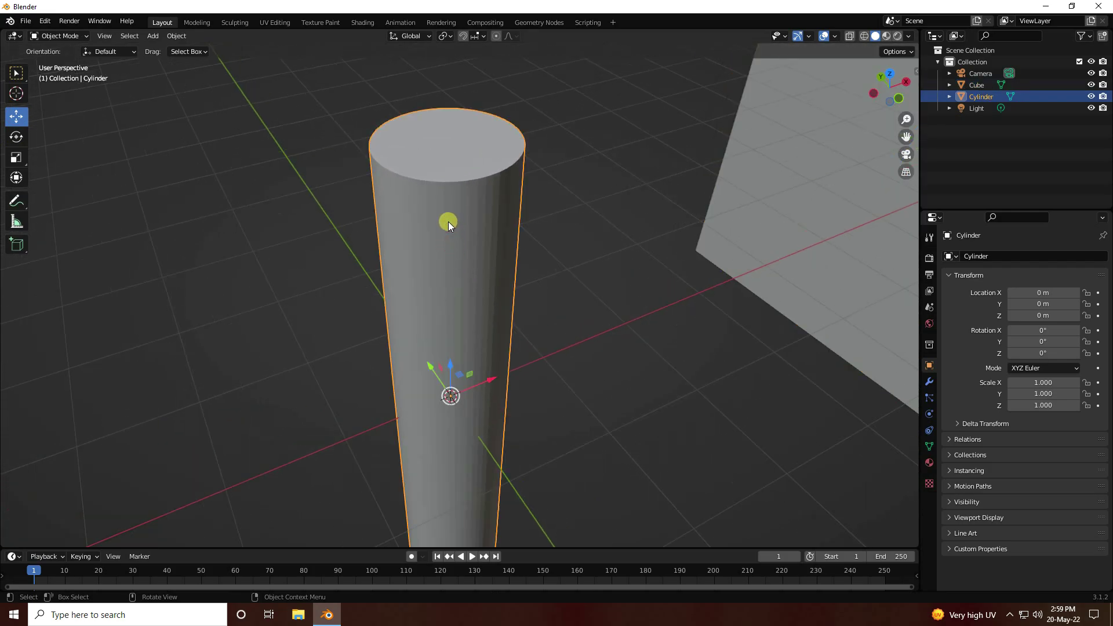
right_click(448, 221)
left_click(437, 217)
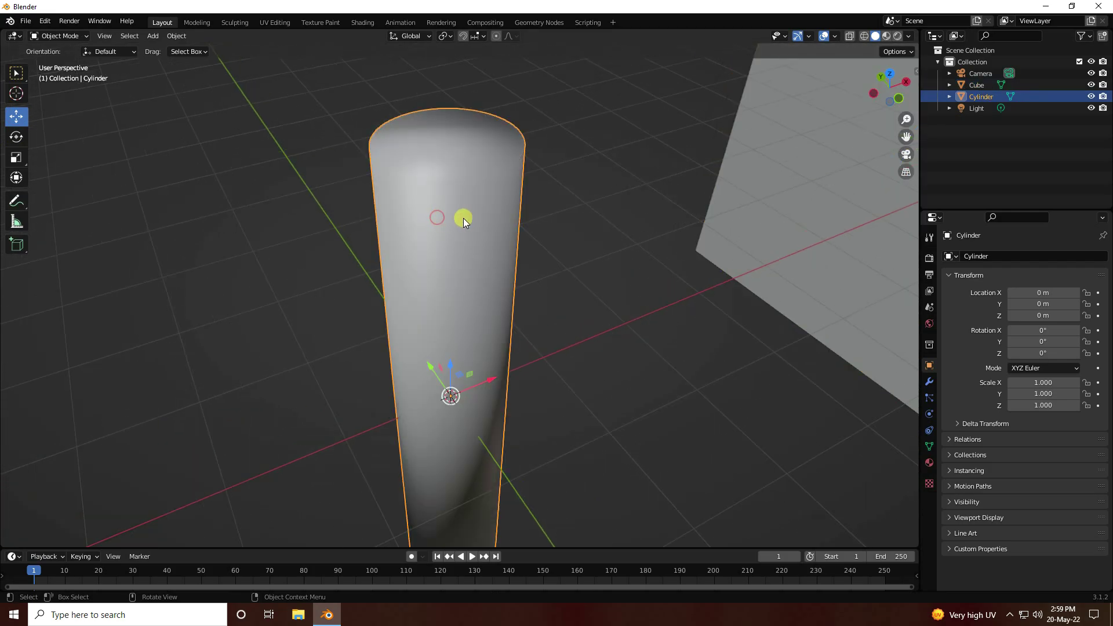
Add a Bevel modifier to the cylinder and set its segments to 26
left_click(929, 385)
left_click(963, 259)
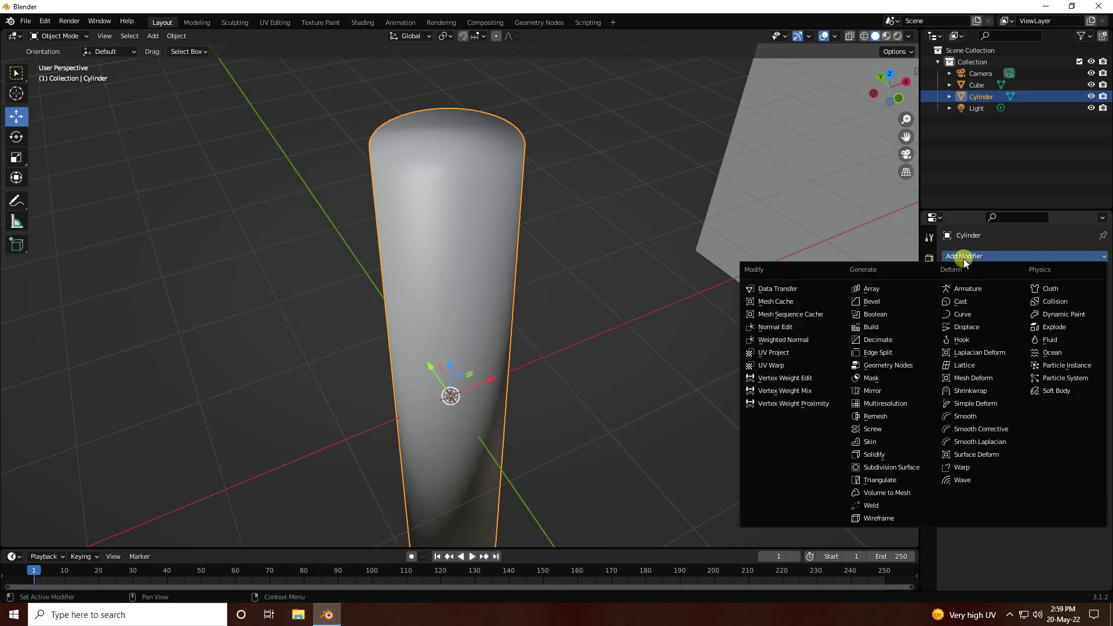
left_click(878, 301)
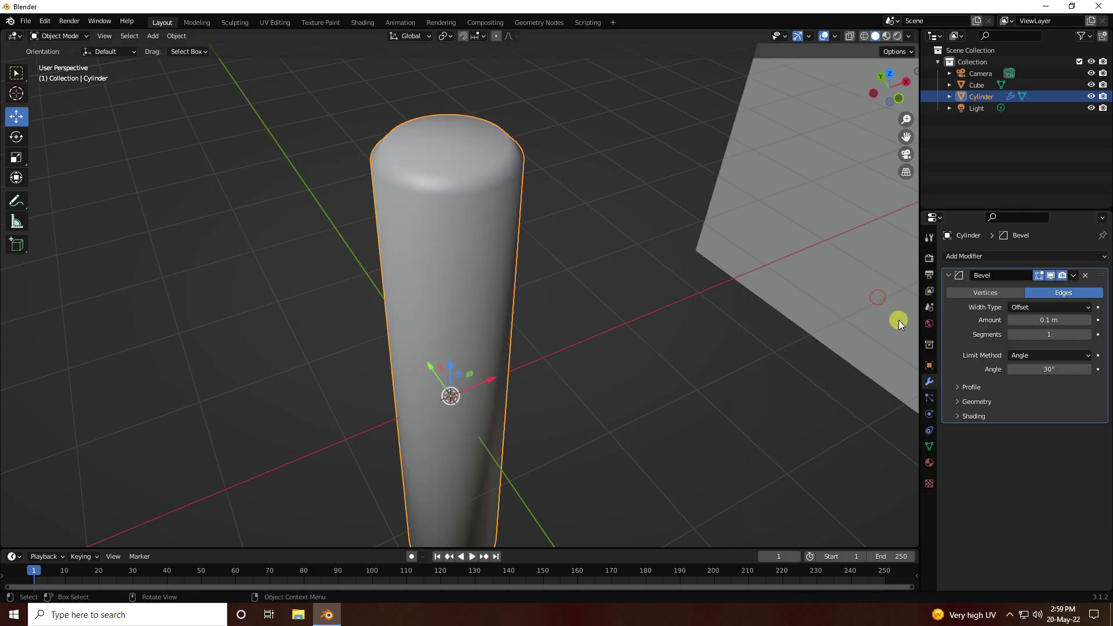
left_click_drag(1038, 335, 1081, 335)
left_click(1050, 335)
key("Return")
left_click(1047, 332)
type("26")
key("Return")
Duplicate the beveled cylinder in place by copying and pasting it, and select the copy
middle_click_drag(615, 333, 494, 322)
scroll(475, 315, "down", 2)
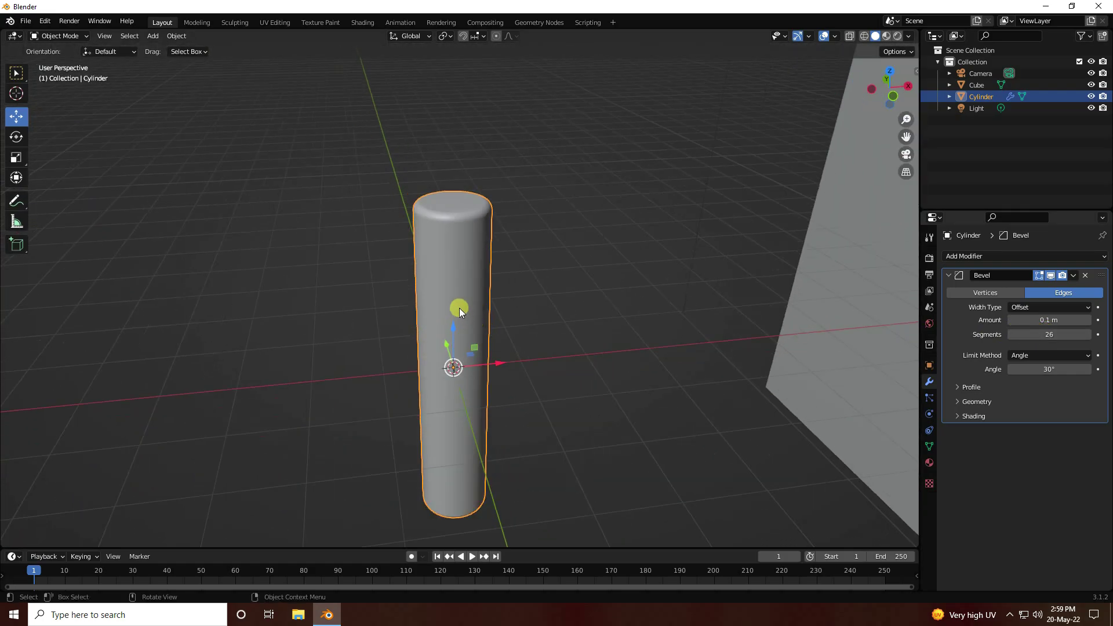
mouse_move(459, 287)
middle_mouse_down()
mouse_move(476, 321)
mouse_move(471, 291)
middle_mouse_up()
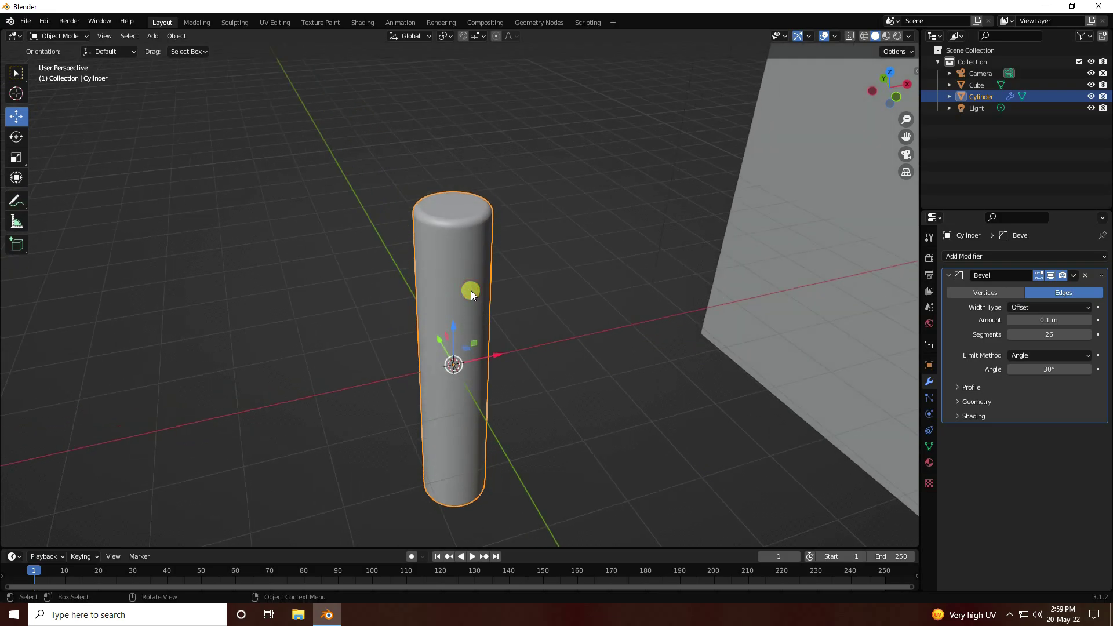
key("ctrl")
key("ctrl+c")
key("ctrl+v")
left_click(993, 109)
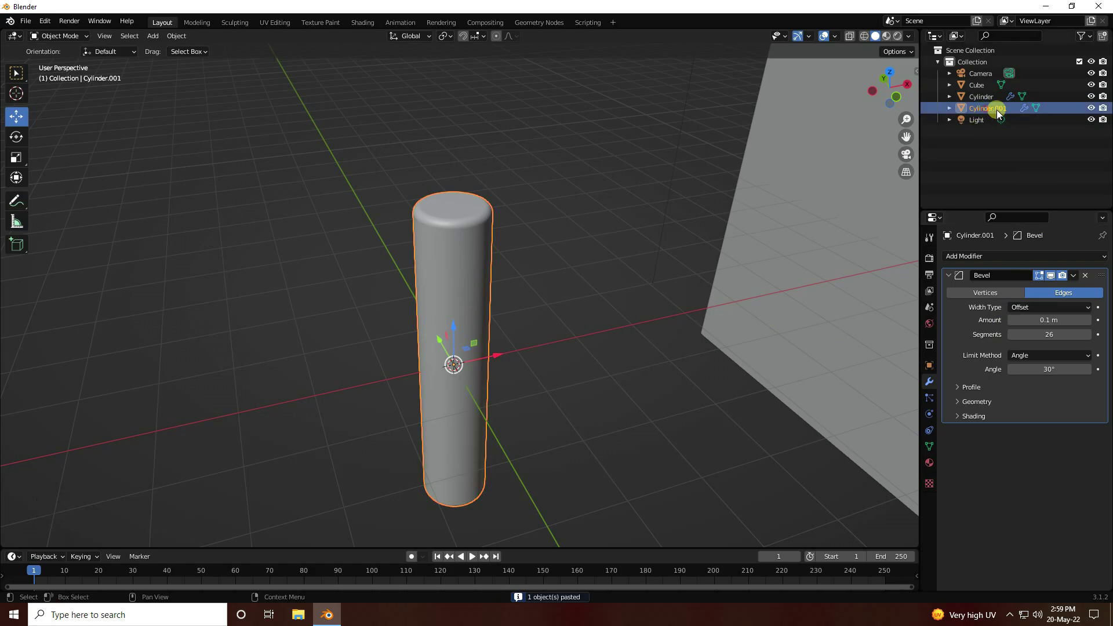
Set the copied cylinder's rotation to 60° on X and 45° on Z
left_click(930, 365)
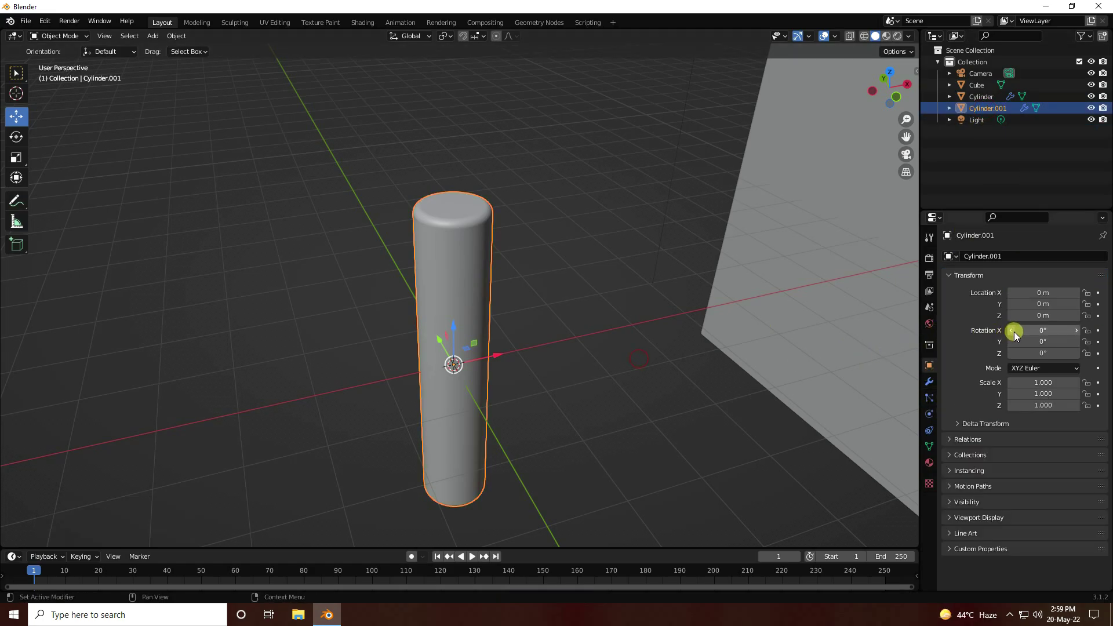
left_click(1039, 331)
key("Tab")
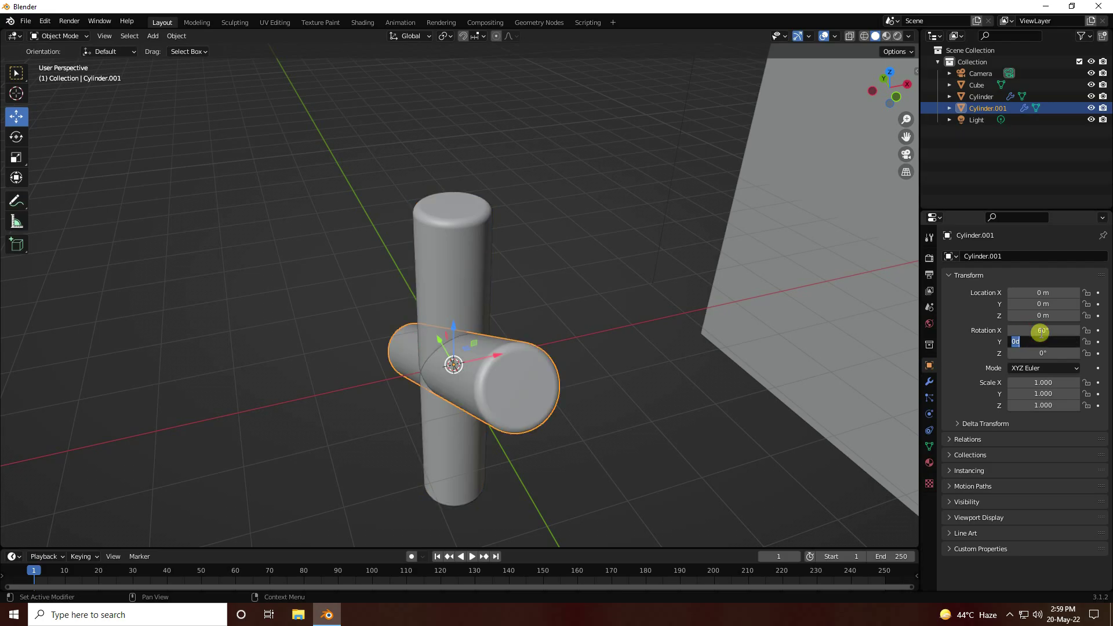
key("Tab")
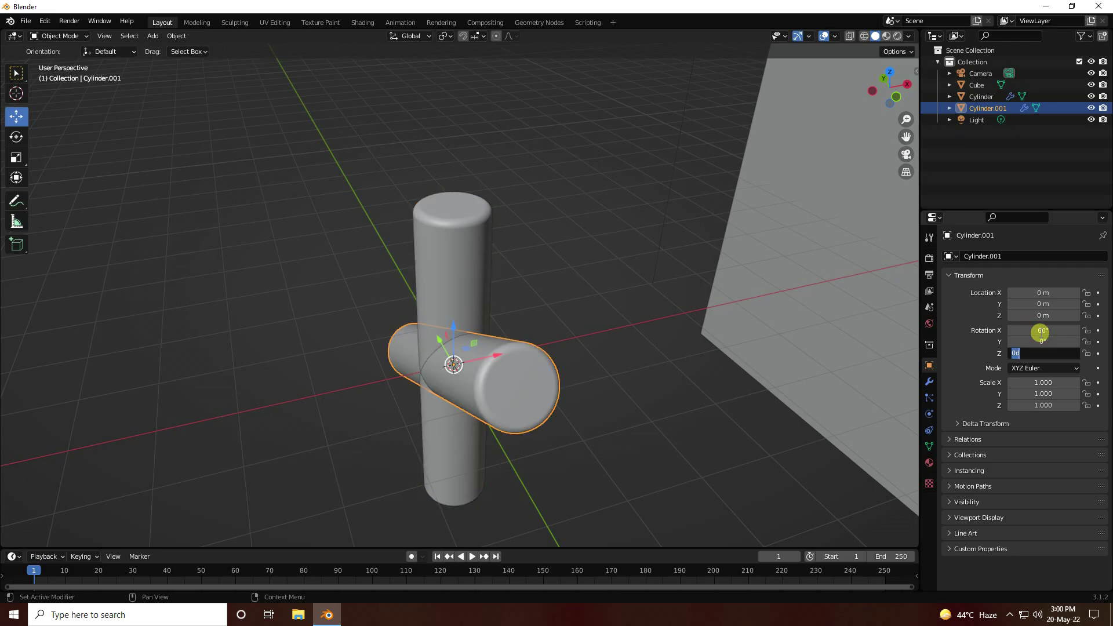
key("Return")
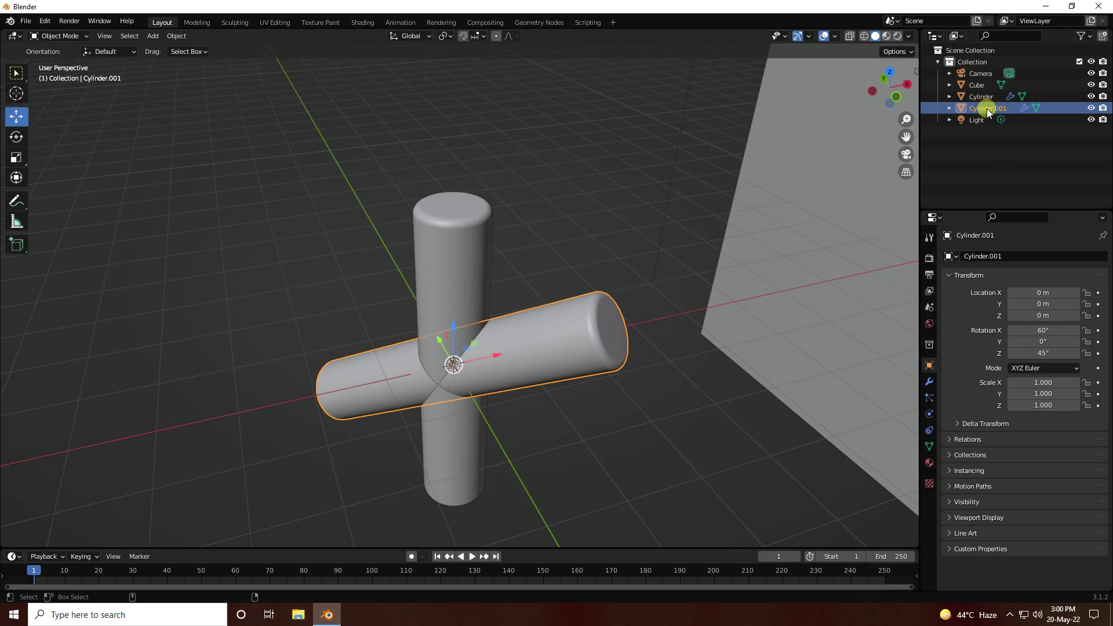
Duplicate the tilted cylinder and set the copy's Z rotation to 180°
key("ctrl+c")
key("ctrl+v")
left_click(1006, 119)
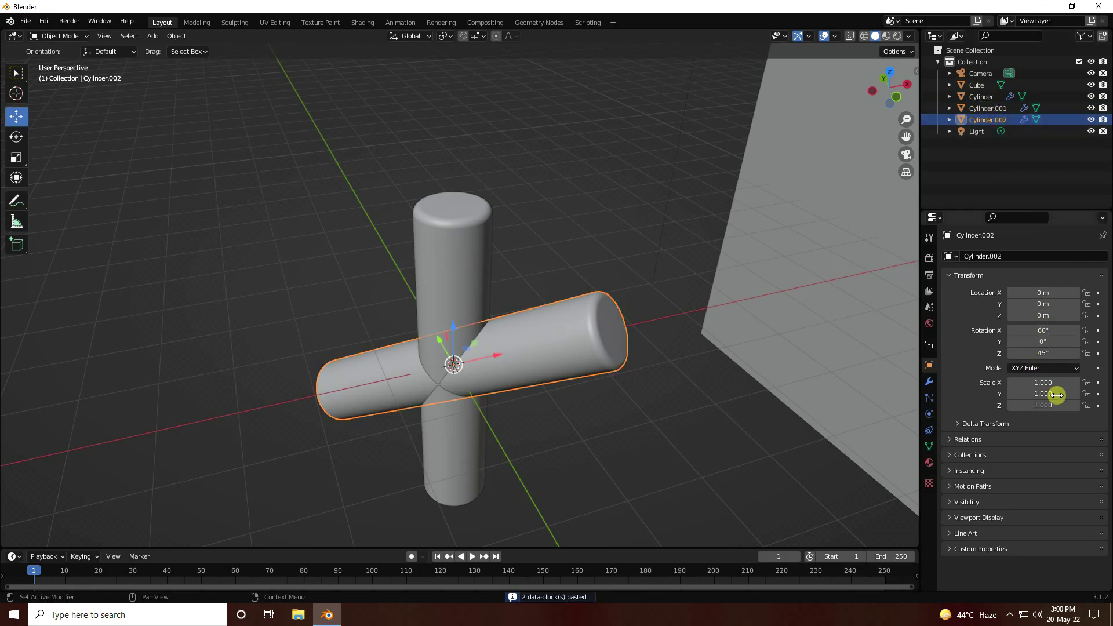
left_click(1046, 352)
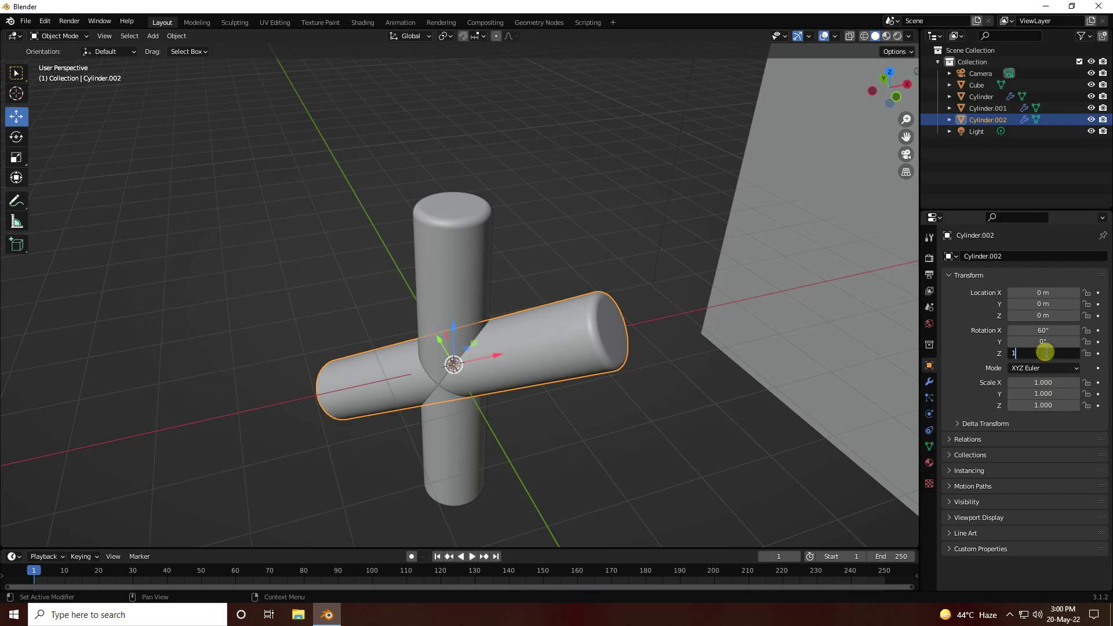
key("Return")
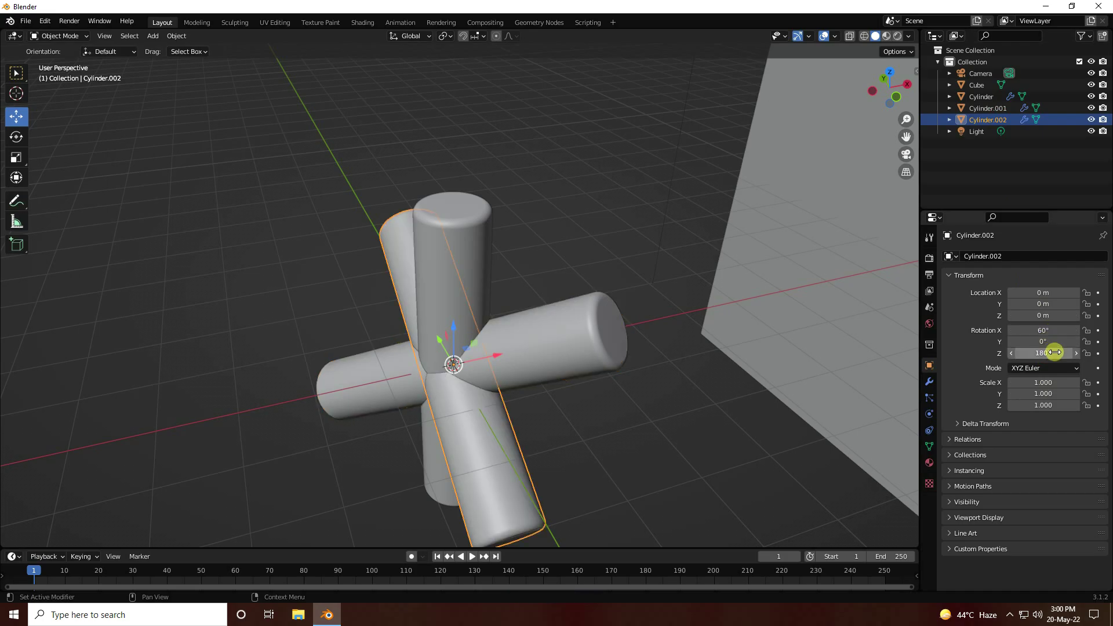
Duplicate the most recent tilted cylinder in place and set the copy's Z rotation to 270°
left_click(985, 110)
left_click(986, 120)
key("ctrl+c")
key("ctrl+v")
left_click(979, 130)
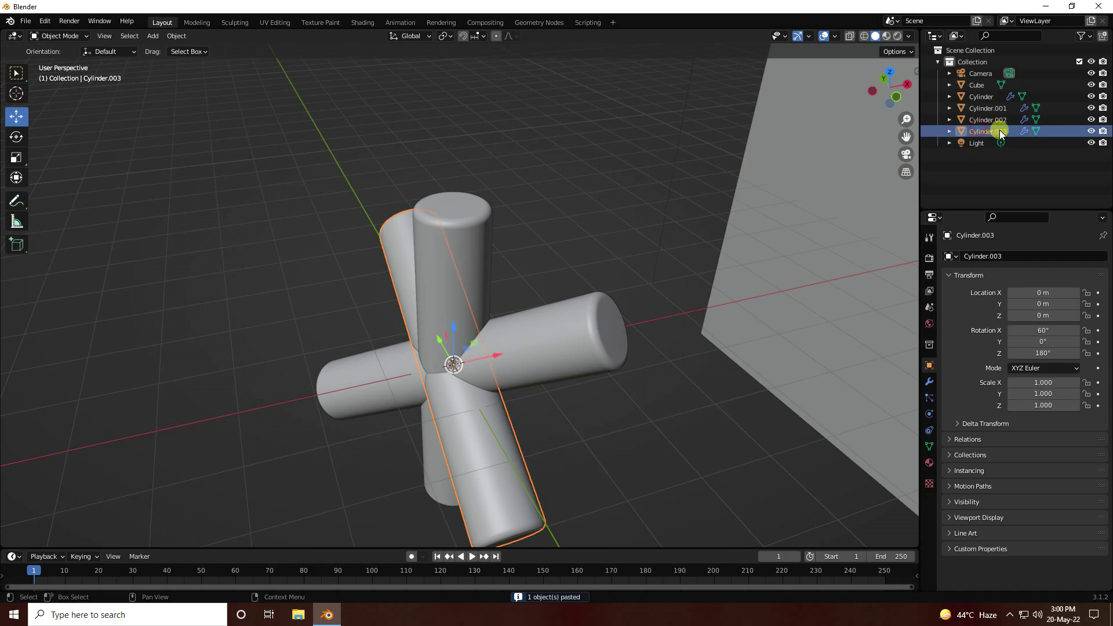
left_click(1043, 353)
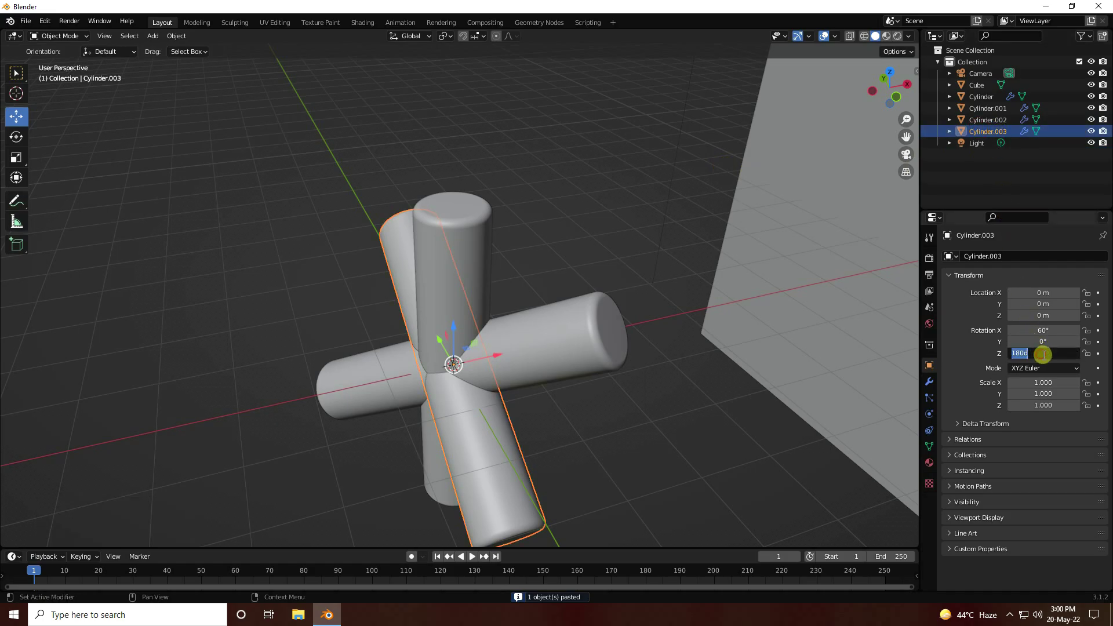
type("270")
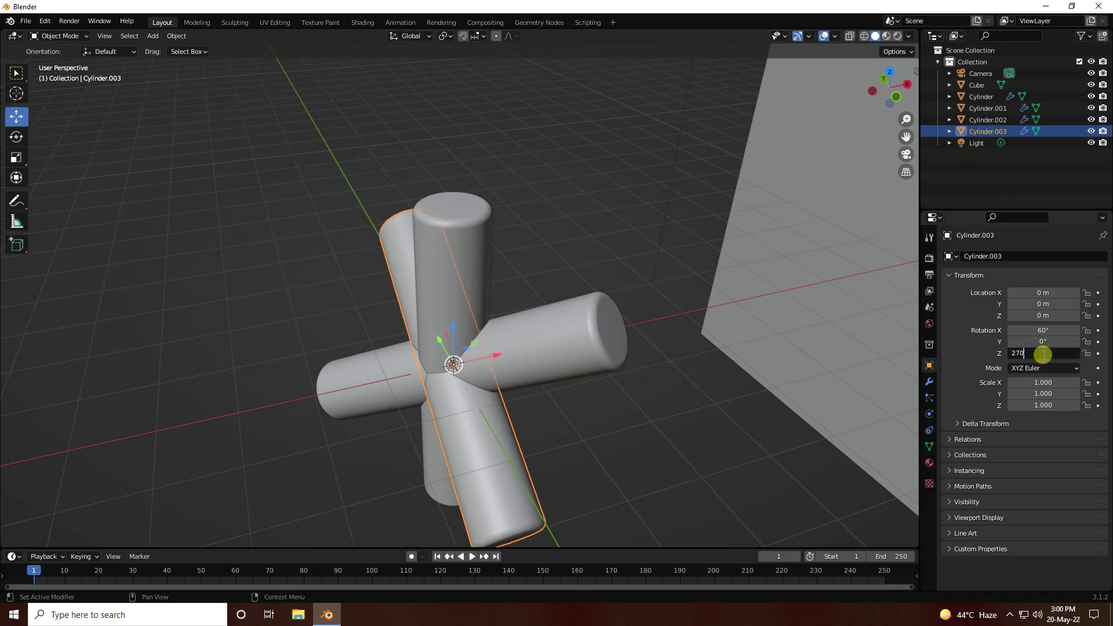
key("Return")
Move the upright cylinder down about 0.445 m along the Z axis
middle_click_drag(579, 221, 465, 307)
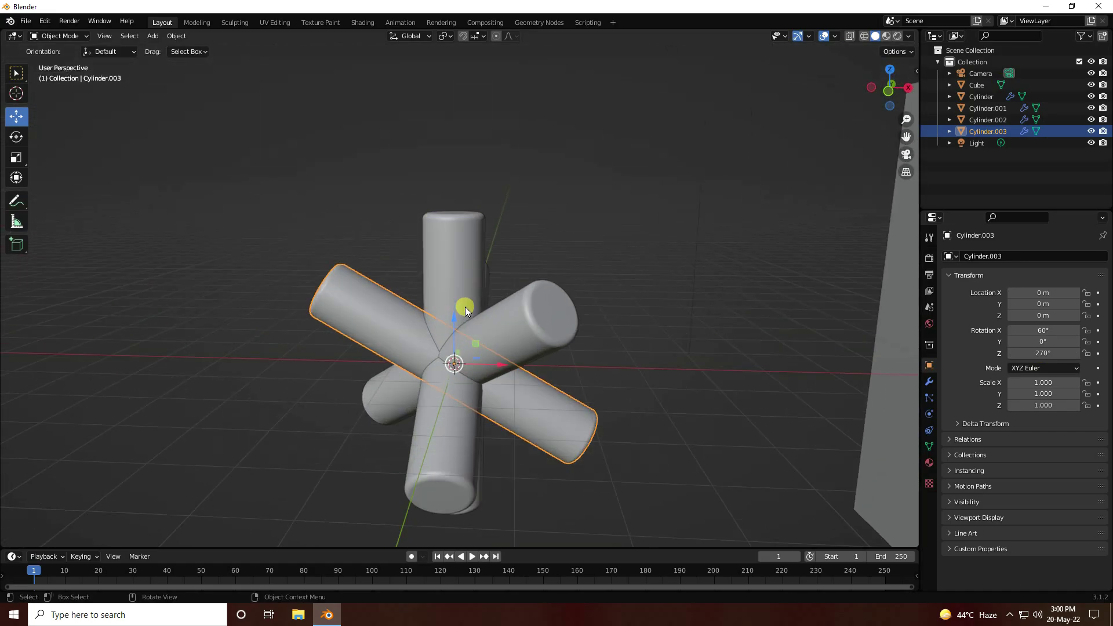
left_click(459, 239)
left_click_drag(454, 324, 458, 348)
mouse_move(425, 394)
middle_mouse_down()
mouse_move(619, 398)
mouse_move(410, 390)
mouse_move(413, 443)
mouse_move(446, 395)
middle_mouse_up()
Add a Plain Axes empty at the origin
left_click(154, 36)
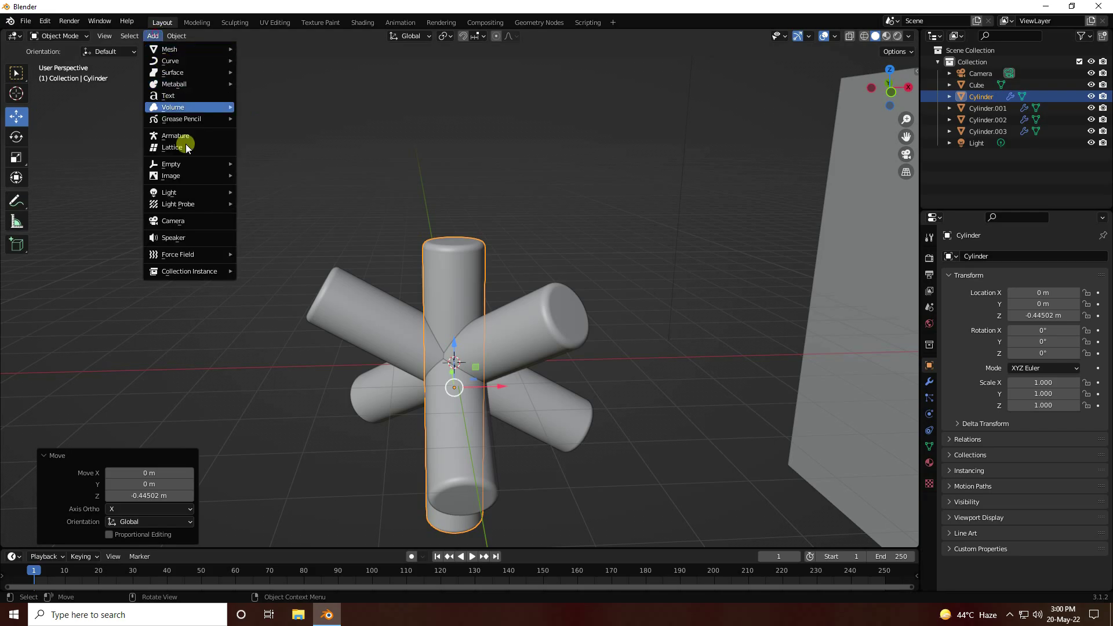
mouse_move(176, 164)
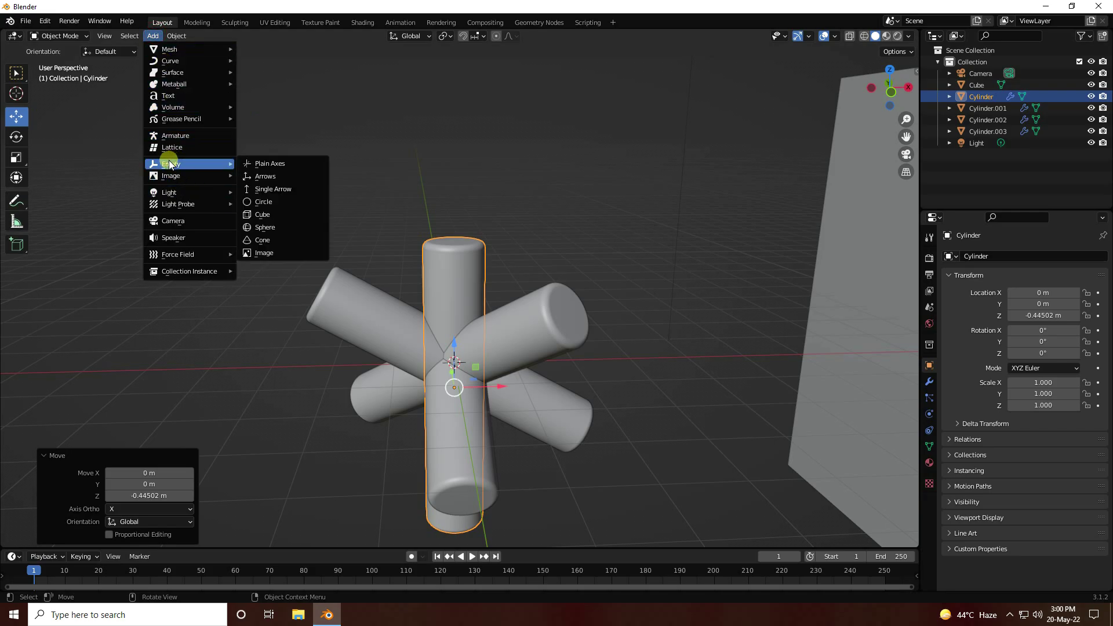
left_click(275, 164)
Parent all four cylinders to the empty and select the empty
left_click(989, 131)
left_click(988, 119, "ctrl")
left_click(986, 108, "ctrl")
left_click(982, 98, "ctrl")
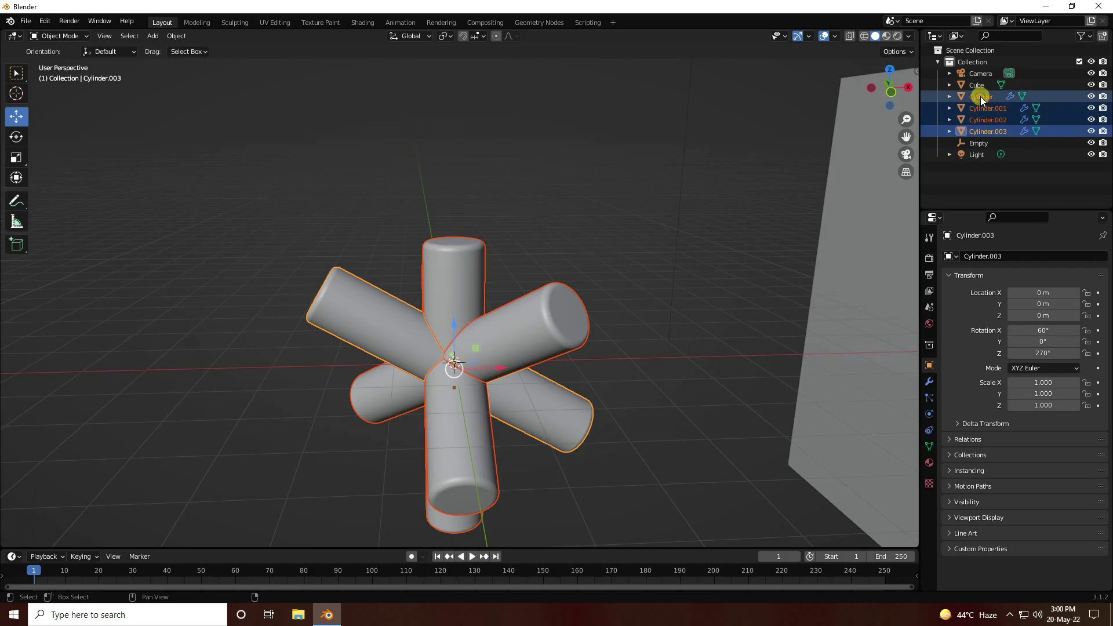
left_click(990, 131, "ctrl")
left_click_drag(989, 133, 981, 144)
left_click(977, 98)
left_click_drag(914, 143, 468, 331)
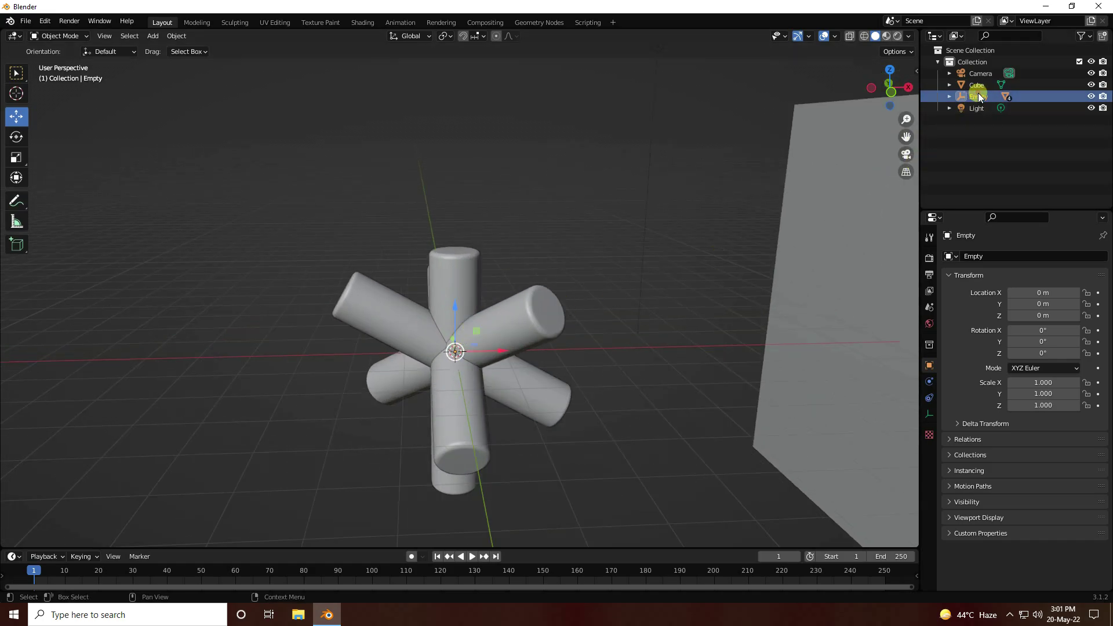
Test rotating the empty about Z and set the animation's end frame to 500
left_click_drag(1038, 353, 868, 563)
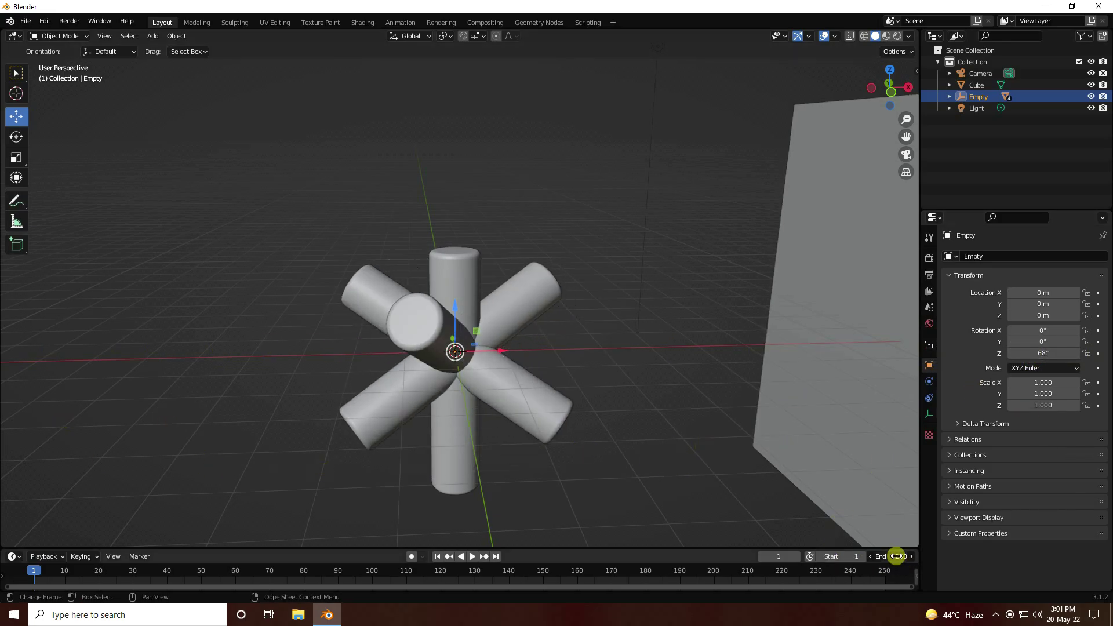
key("Return")
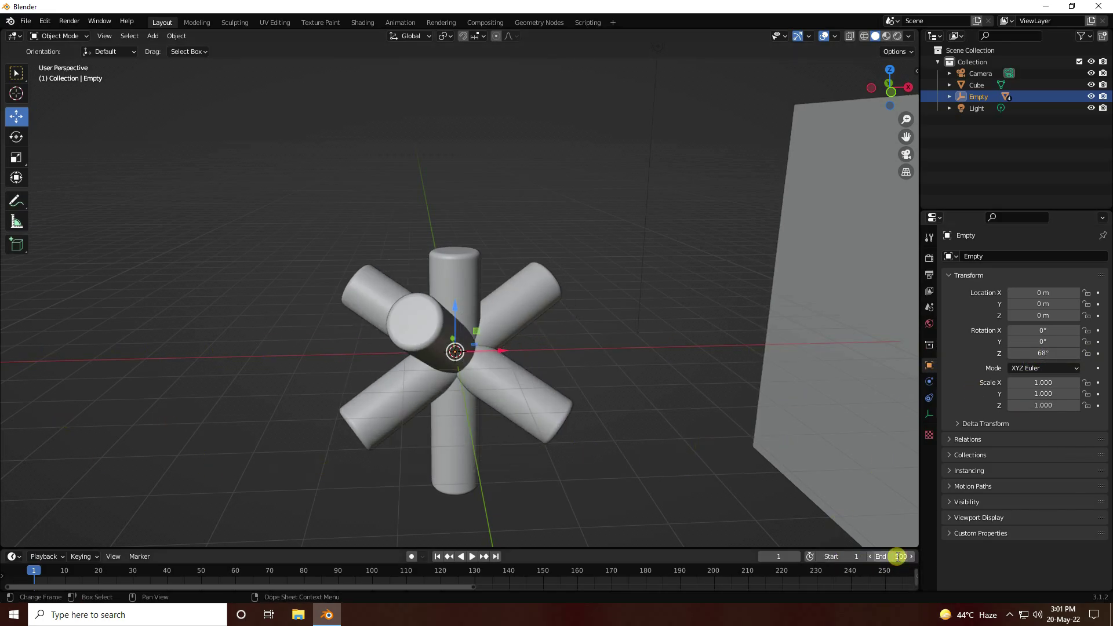
left_click_drag(472, 588, 986, 588)
Reset the empty's Z rotation to 0° and keyframe it at frame 1
left_click(1053, 349)
key("Return")
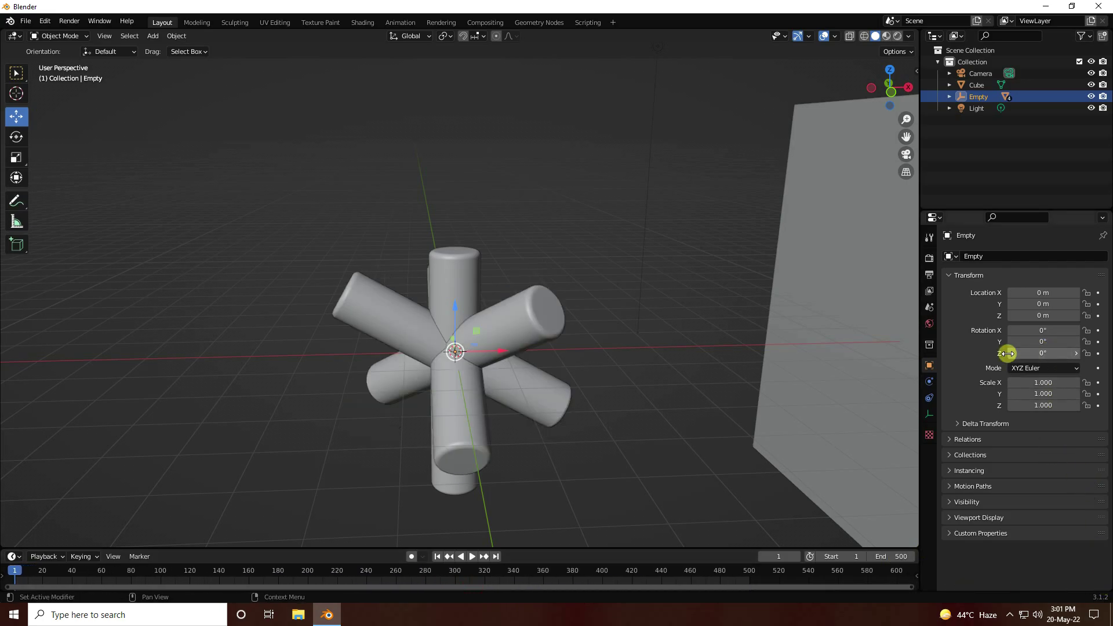
left_click(1098, 354)
Set the empty's Z rotation to 1080° at frame 500 and keyframe it
left_click(496, 557)
left_click(1037, 354)
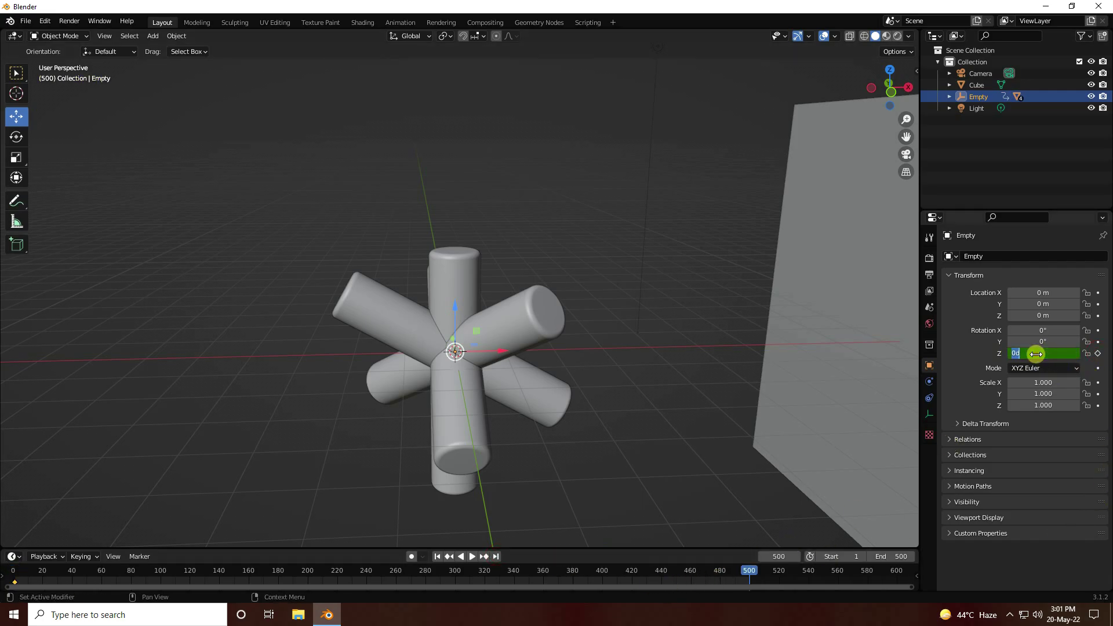
type("1080")
key("Return")
left_click(1098, 353)
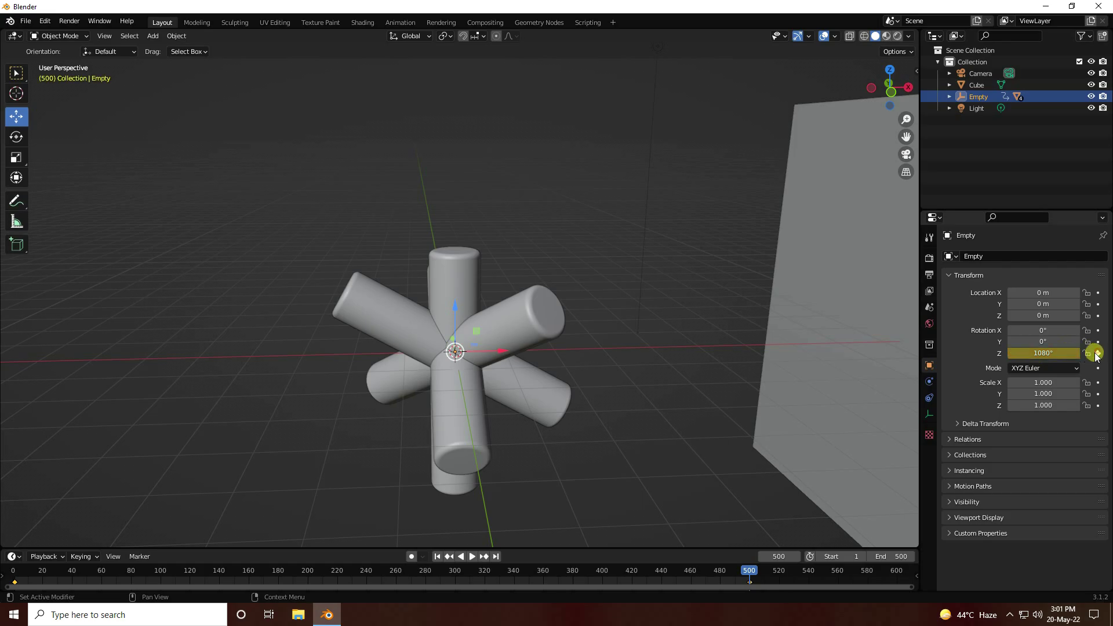
Enlarge the timeline, preview the rotation from the first frame, and return to frame 1
left_click_drag(627, 549, 646, 499)
left_click(437, 508)
left_click(473, 506)
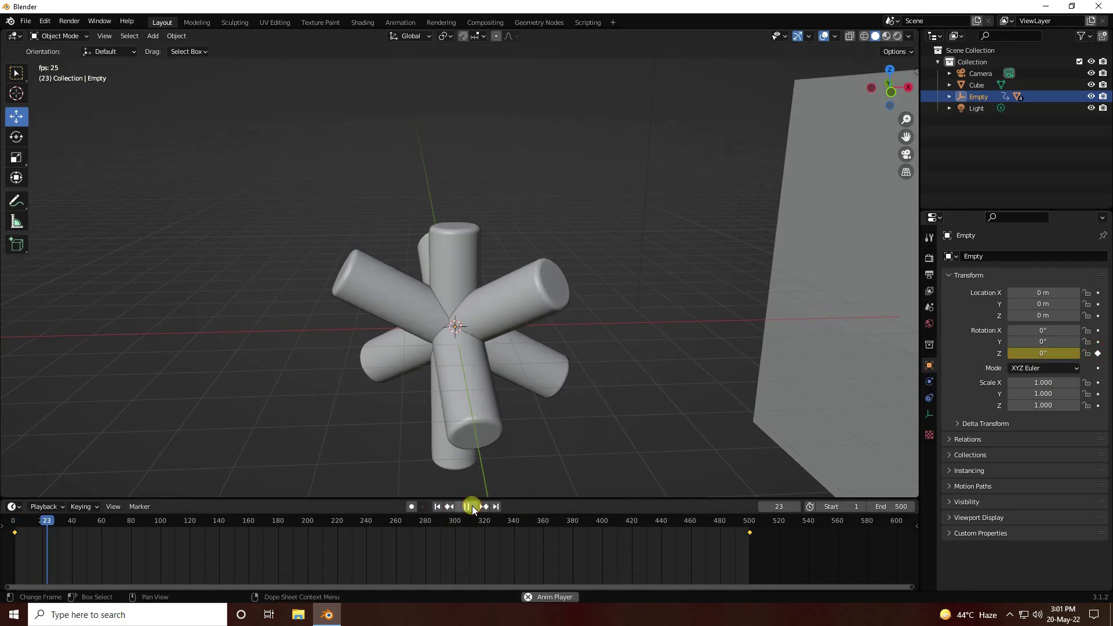
left_click(467, 506)
left_click(437, 507)
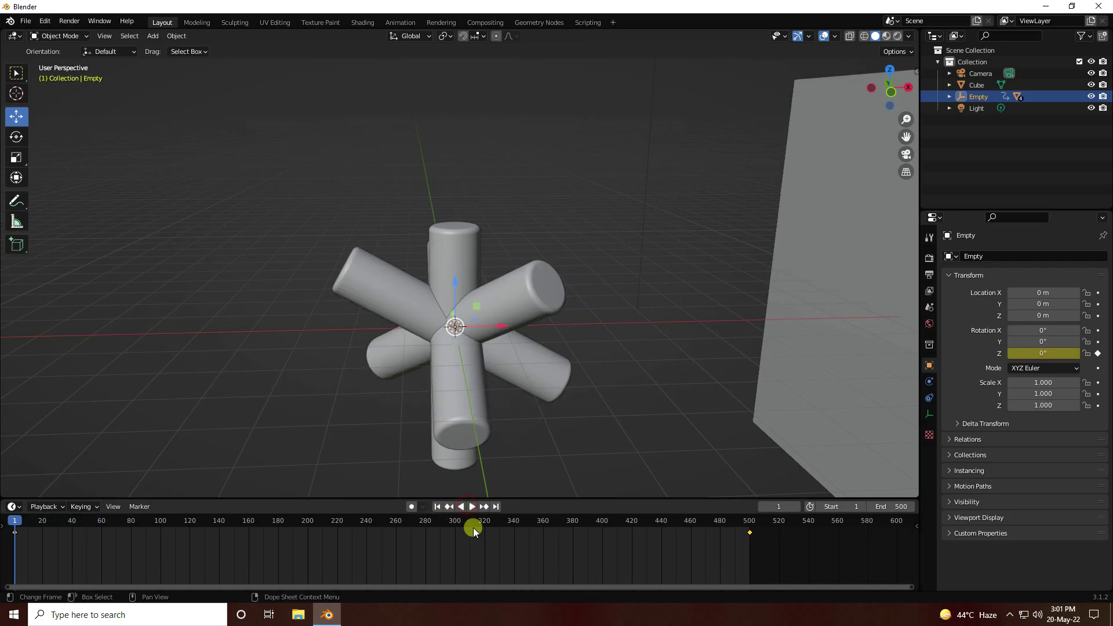
Set the interpolation of the keyframes at frames 500 and 1 to linear for a constant-speed rotation
left_click_drag(791, 557, 702, 516)
right_click(749, 532)
mouse_move(729, 497)
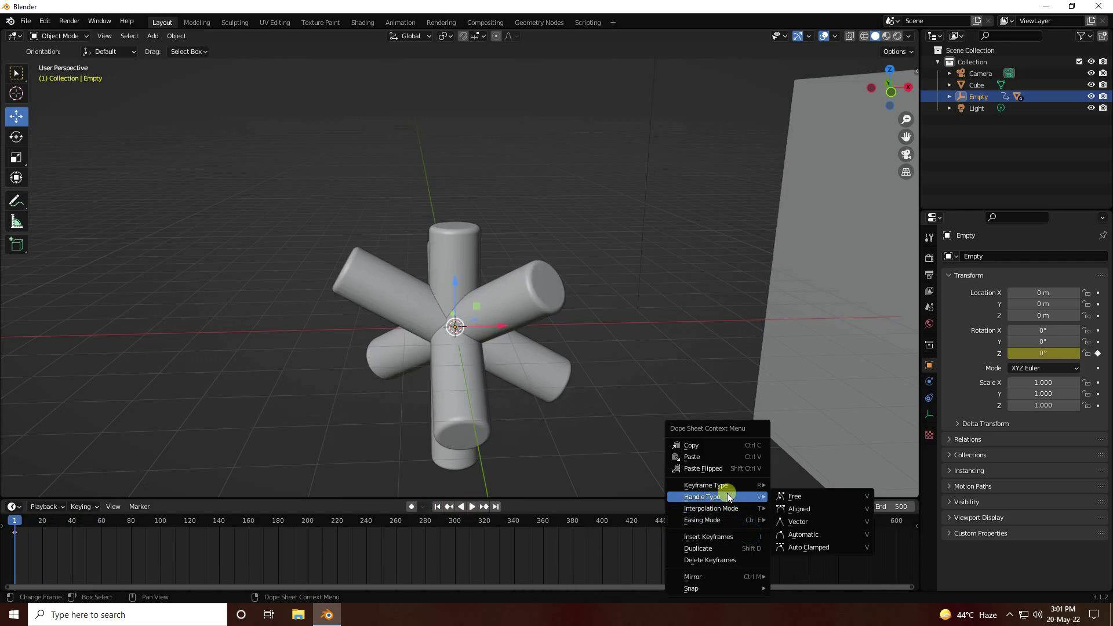
left_click(798, 515)
left_click_drag(34, 545, 5, 522)
right_click(15, 533)
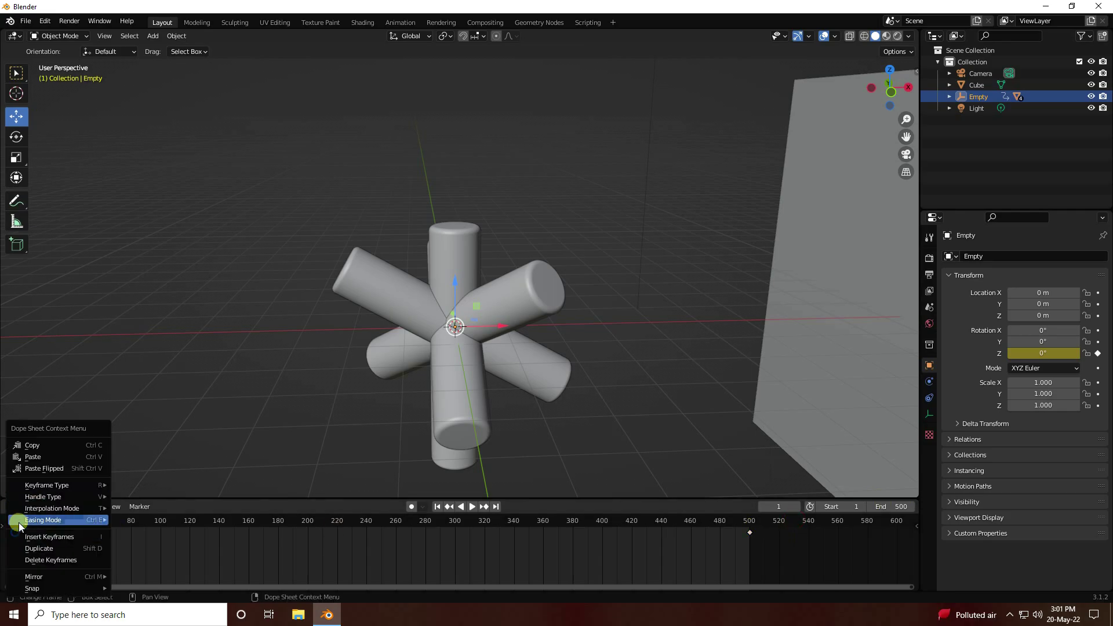
mouse_move(35, 509)
left_click(160, 520)
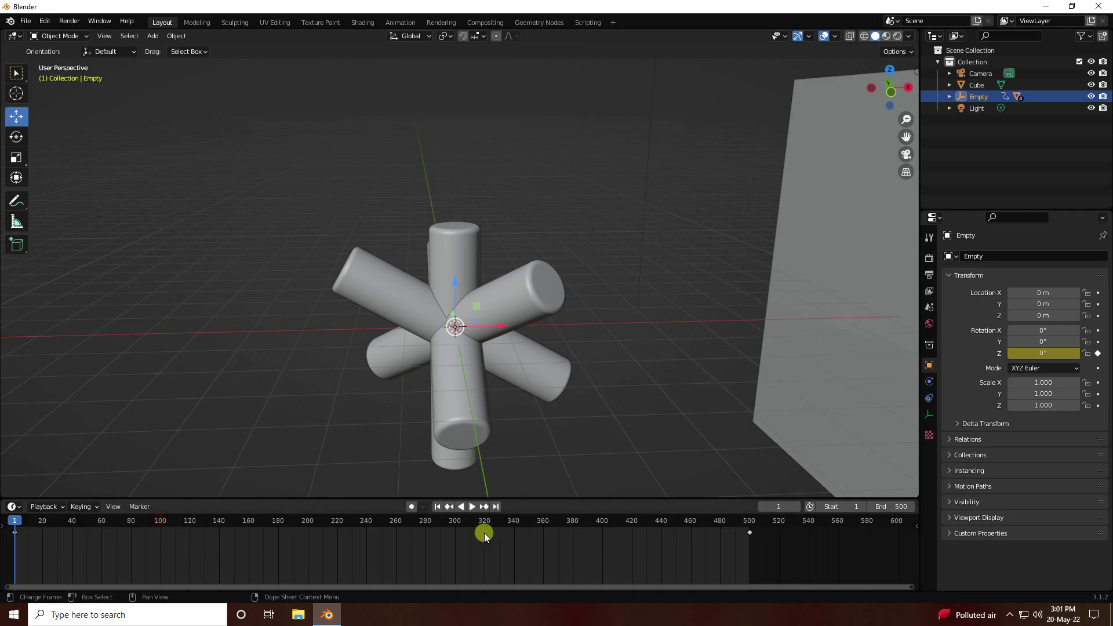
Play the animation to check that the cylinders rotate evenly, and rewind to frame 1
left_click(473, 507)
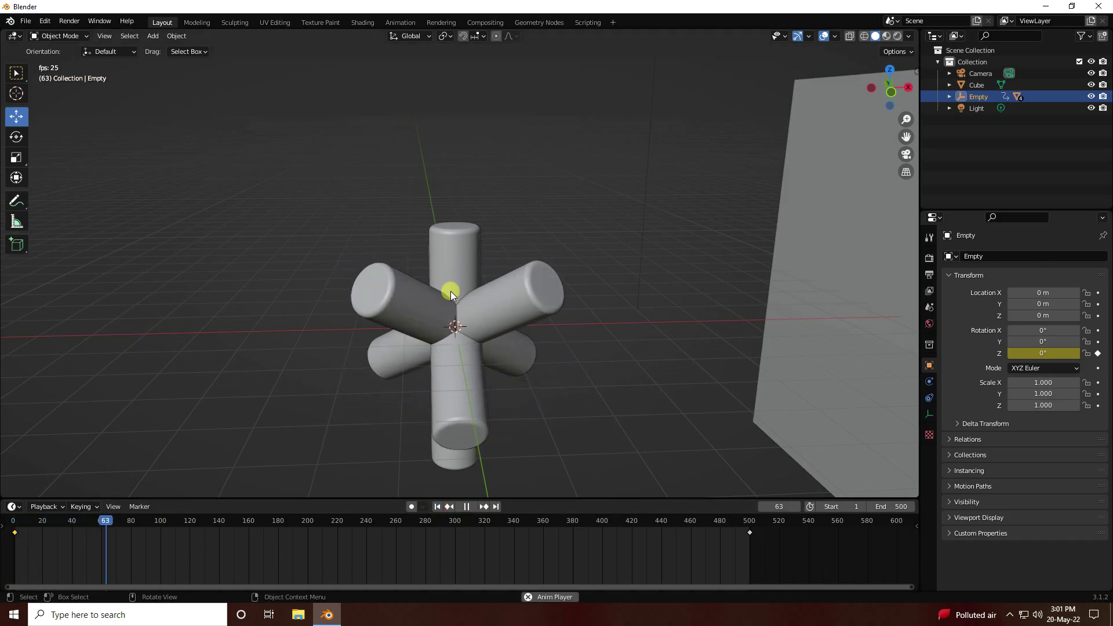
left_click(466, 505)
left_click(438, 506)
Add an ico sphere at the origin with 5 subdivisions and a radius of 0.3 m
scroll(380, 307, "down", 3)
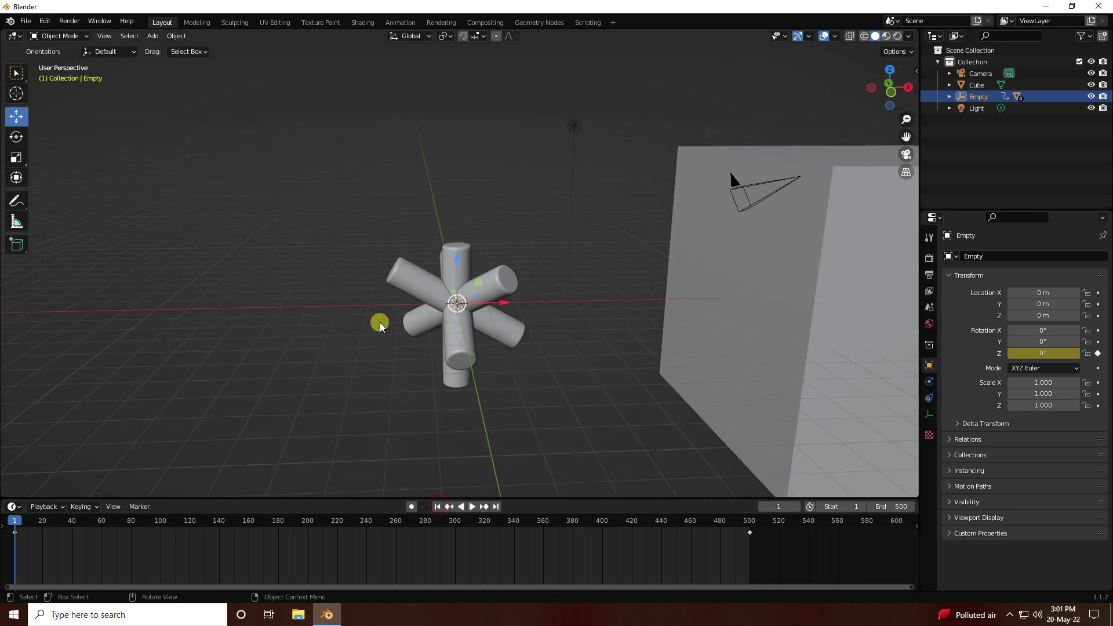
left_click(152, 36)
mouse_move(163, 49)
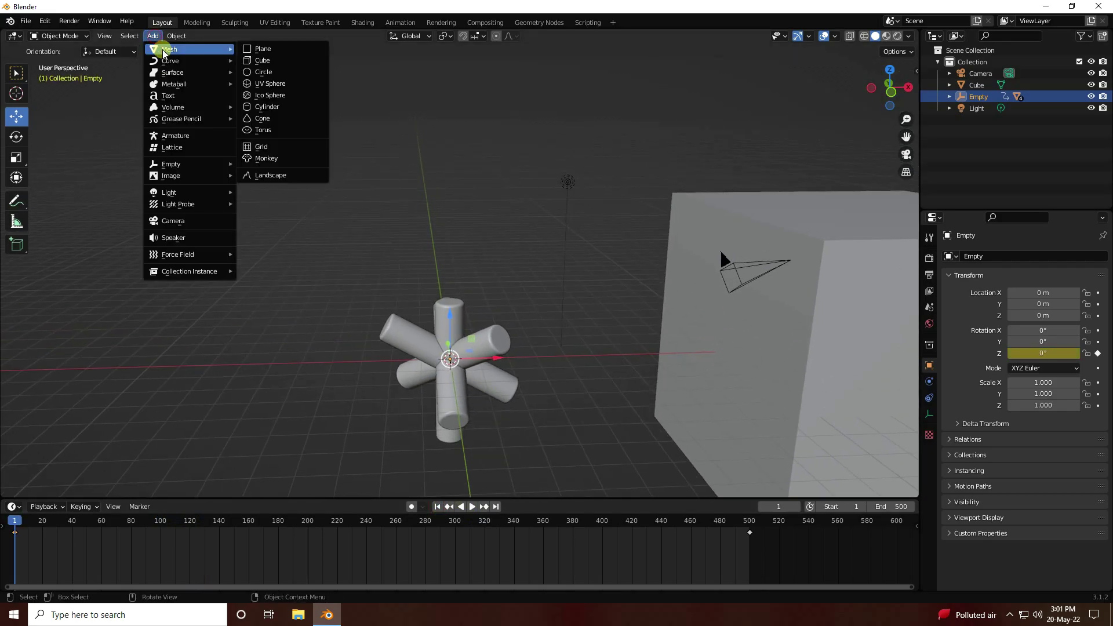
left_click(268, 98)
scroll(485, 399, "up", 3)
scroll(484, 399, "up", 3)
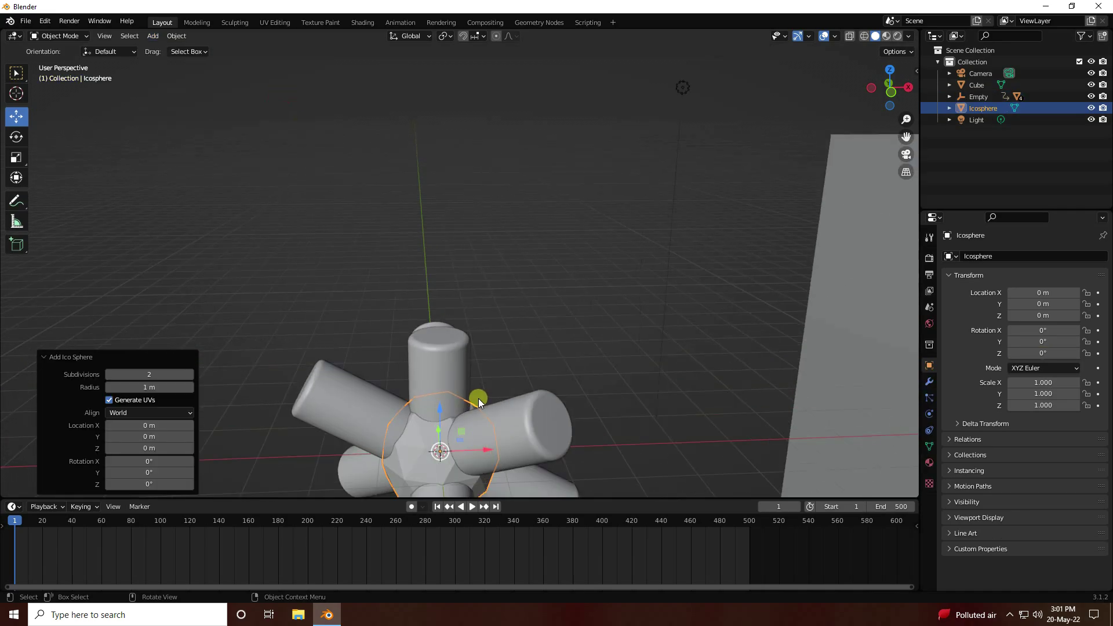
middle_click_drag(479, 395, 502, 276, "shift")
left_click(181, 374)
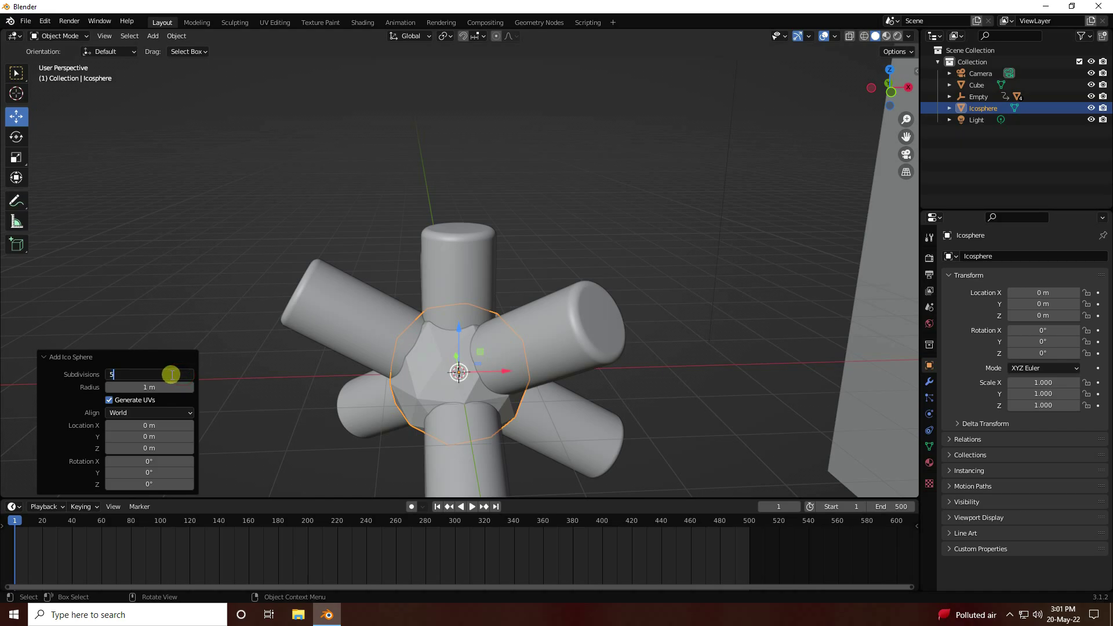
key("Return")
double_click(153, 388)
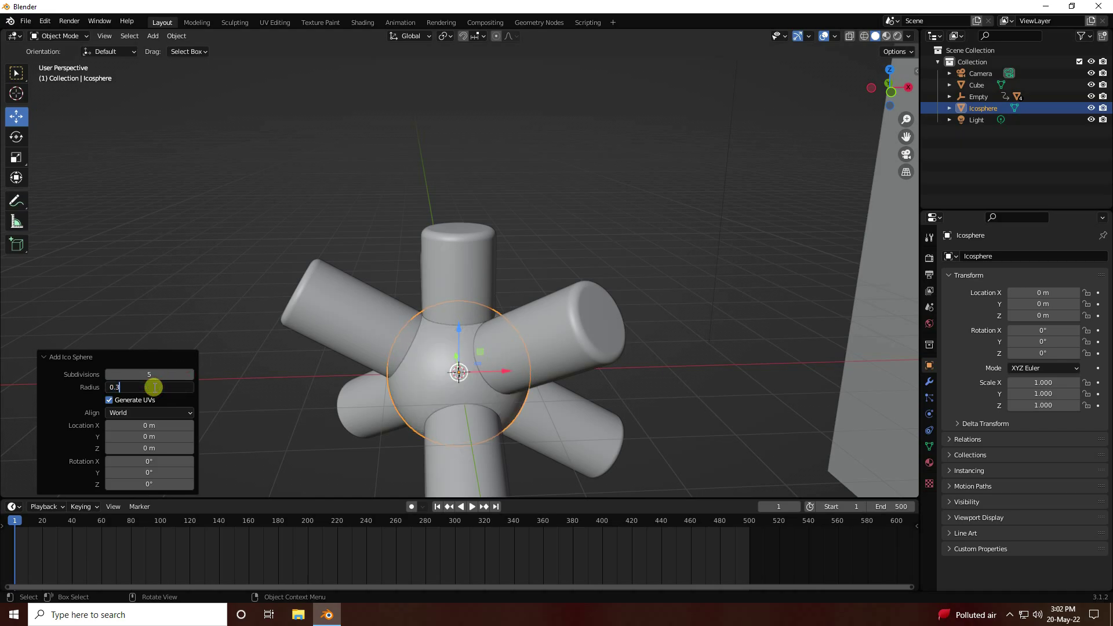
key("Return")
Move the ico sphere 5 m up along the Z axis, above the cylinders
scroll(253, 397, "down", 3)
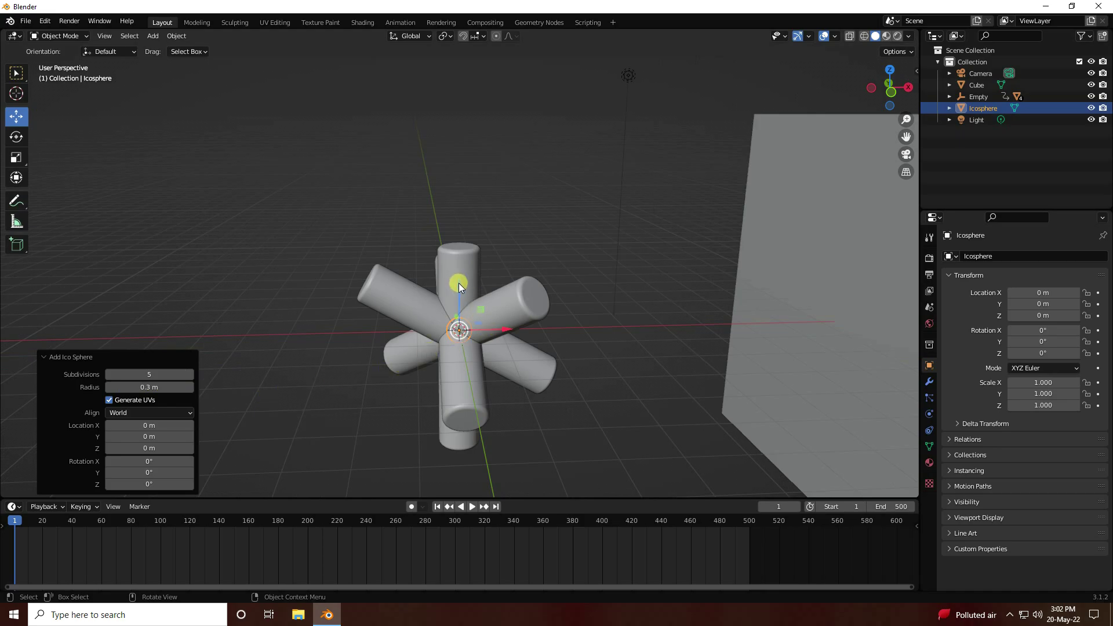
left_click(459, 284)
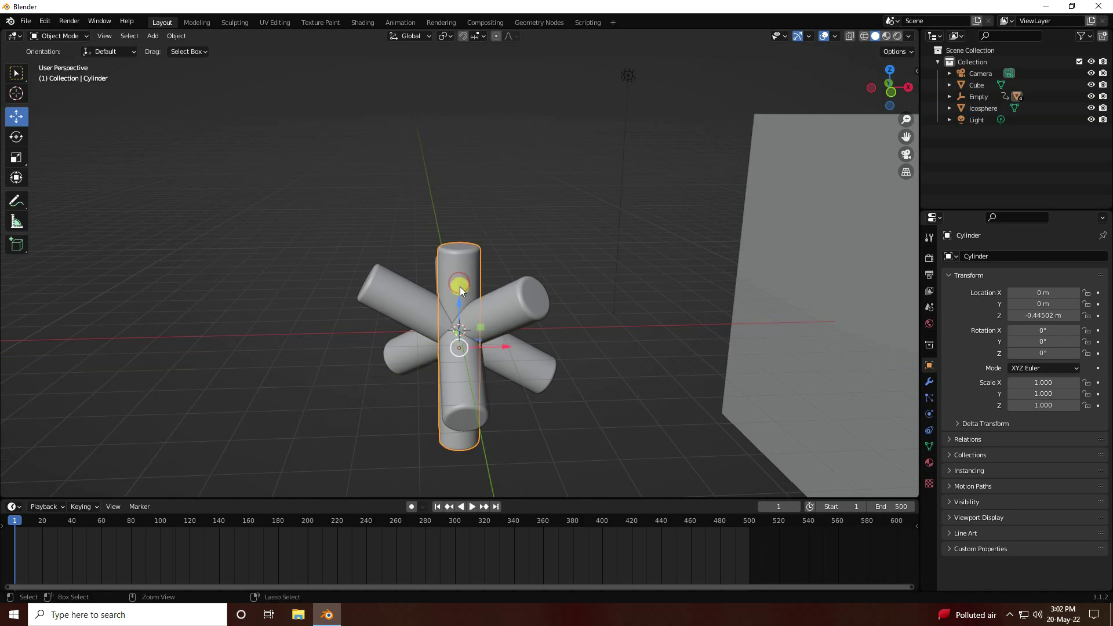
left_click(985, 108)
left_click_drag(459, 285, 467, 83)
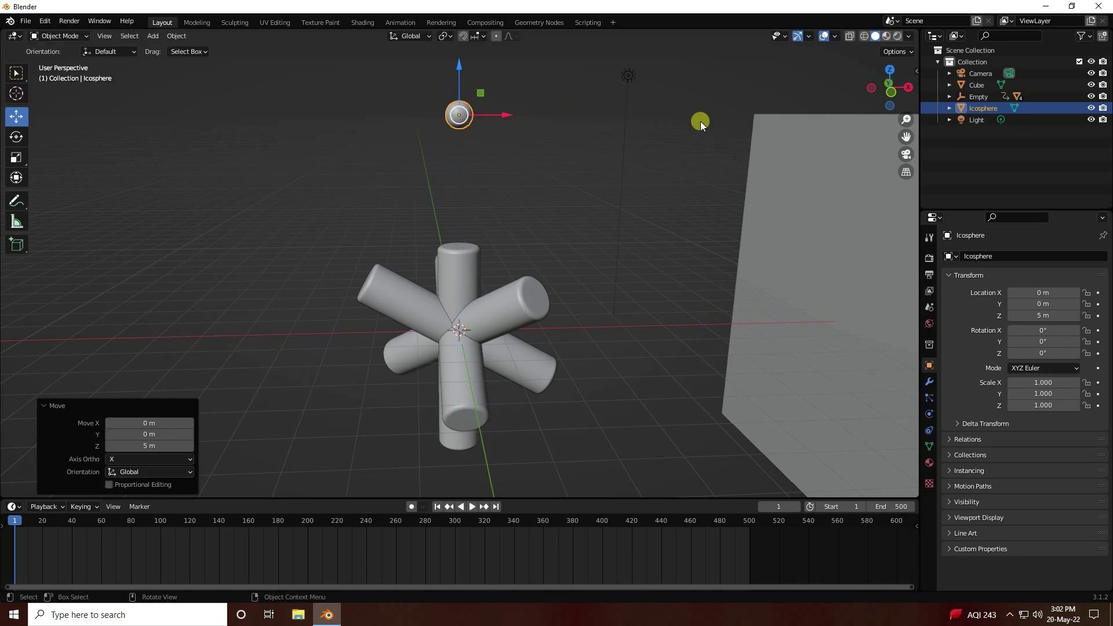
Enable the wireframe overlay in the viewport and inspect the ico sphere's mesh up close
left_click(835, 37)
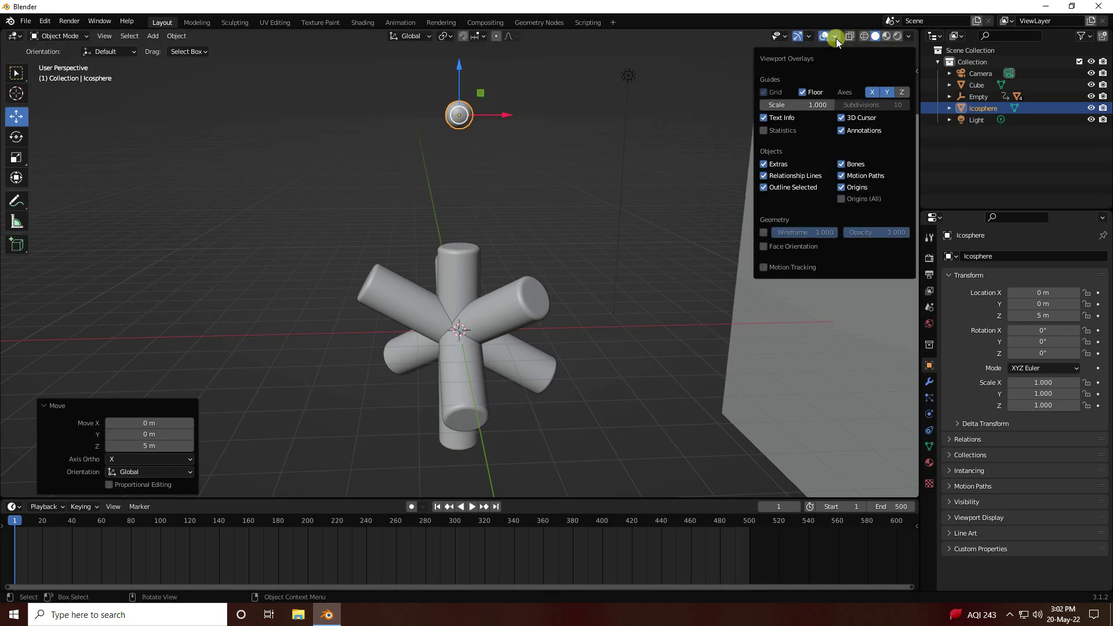
left_click(765, 232)
middle_click_drag(420, 179, 428, 231, "shift")
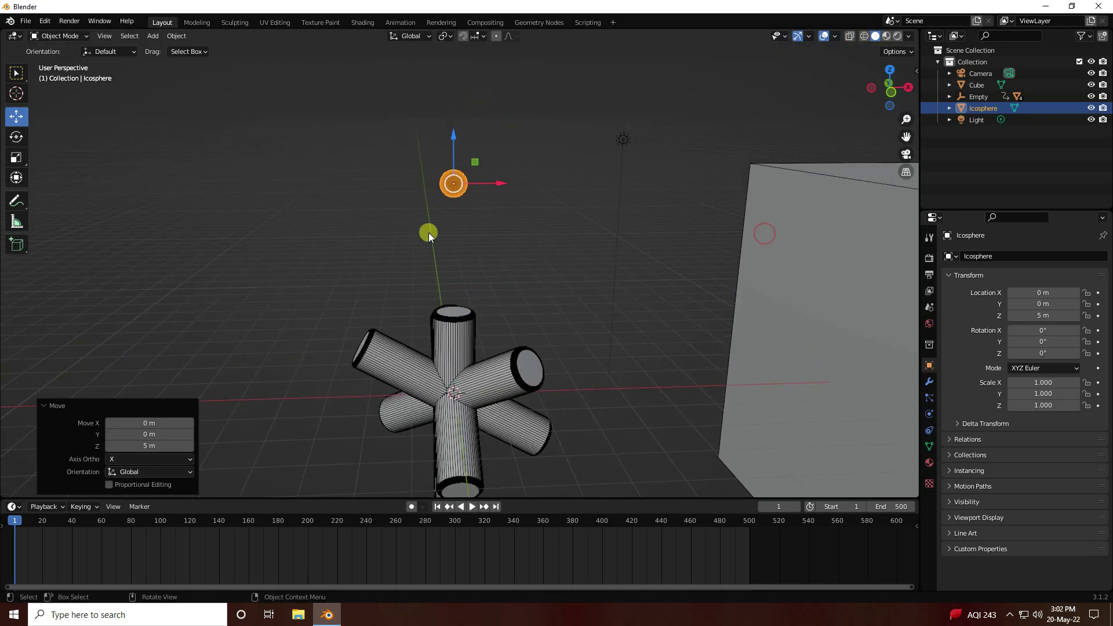
scroll(444, 208, "up", 4)
left_click(457, 186)
middle_click_drag(455, 136, 456, 189, "shift")
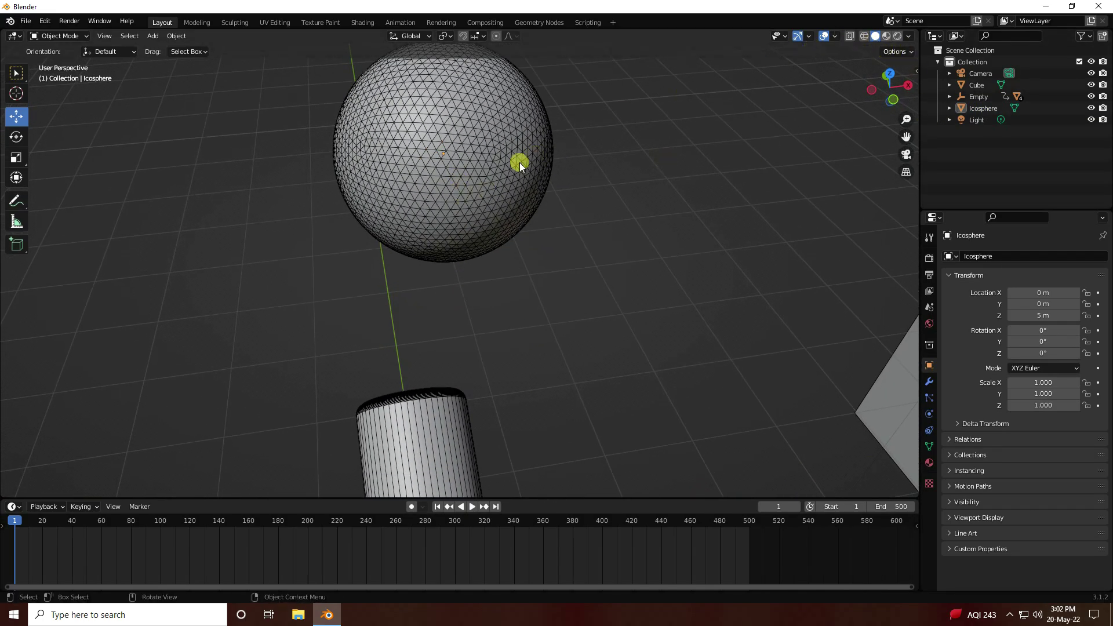
scroll(515, 168, "down", 5)
scroll(427, 243, "down", 4)
middle_click_drag(530, 358, 525, 305)
Snap the cube to the 3D cursor at the world origin with Keep Offset, so it encloses the cylinders
left_click(789, 343)
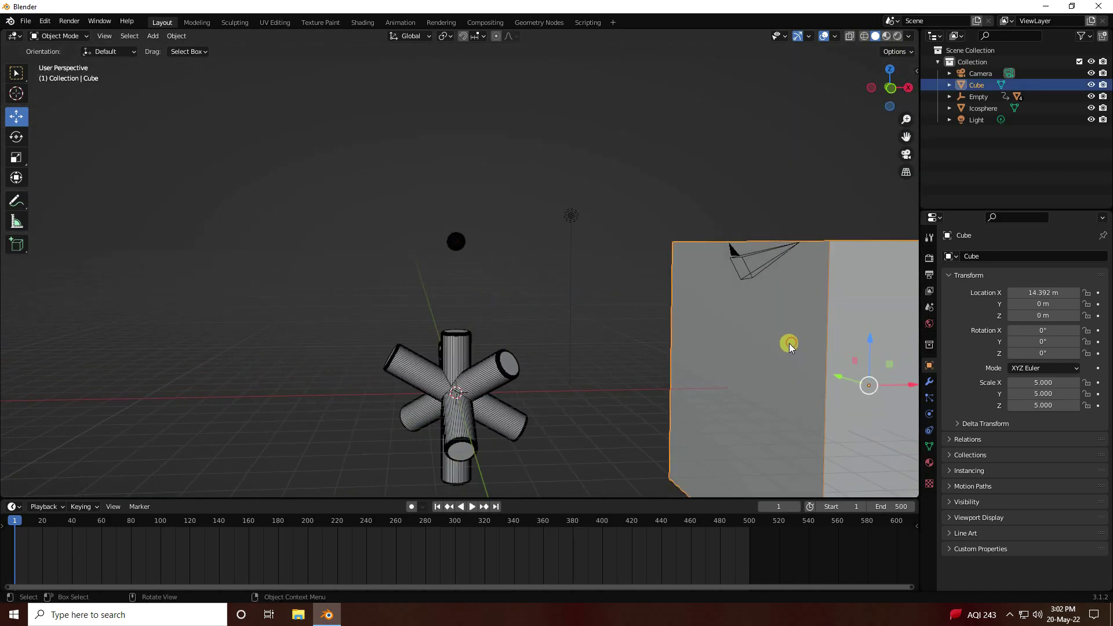
key("shift+s")
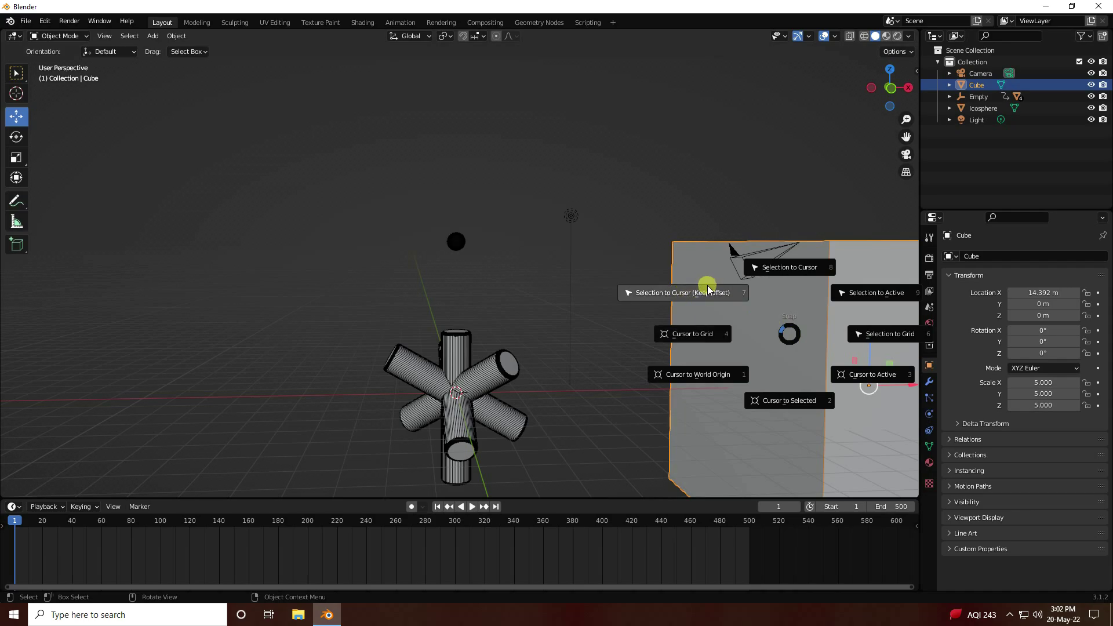
left_click(707, 291)
Display the viewport in wireframe shading and view the scene from the front
middle_click_drag(615, 322, 614, 177, "shift")
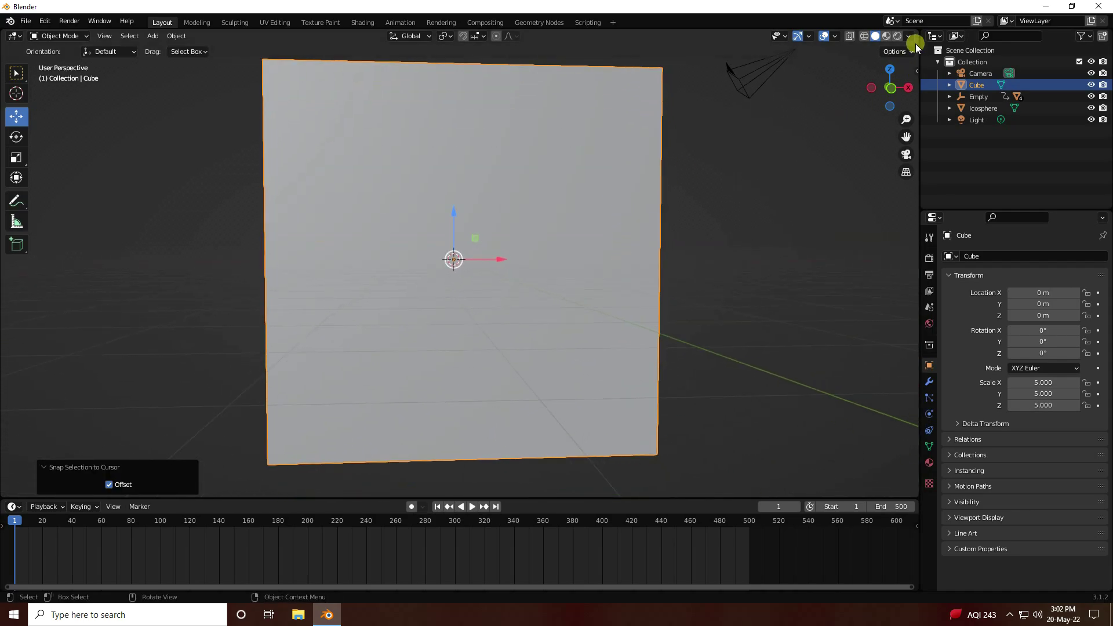
left_click(864, 36)
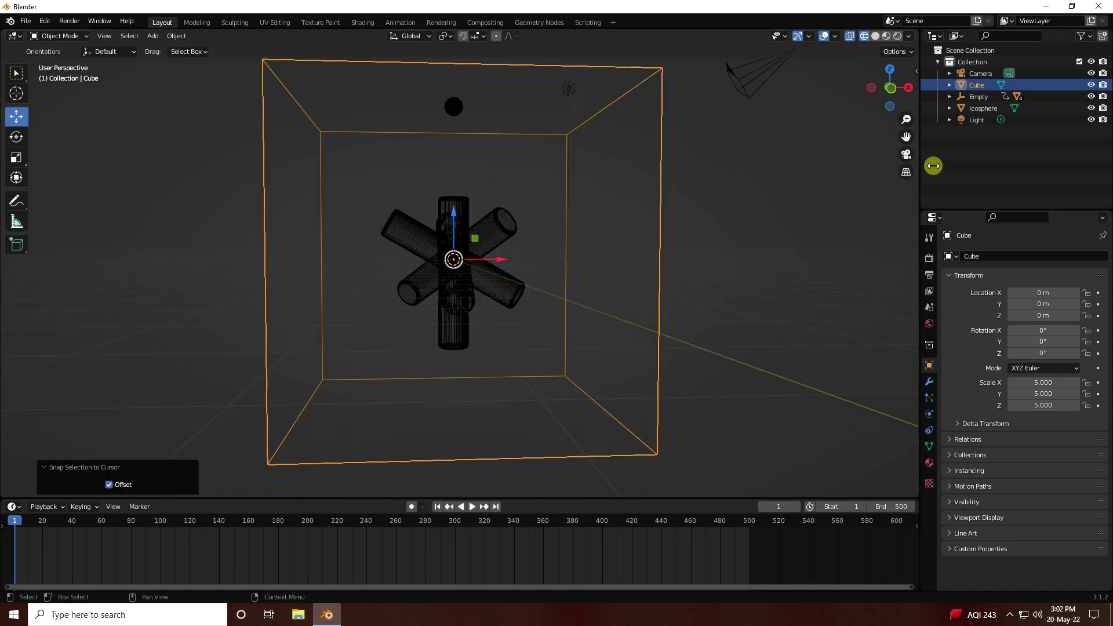
left_click(889, 89)
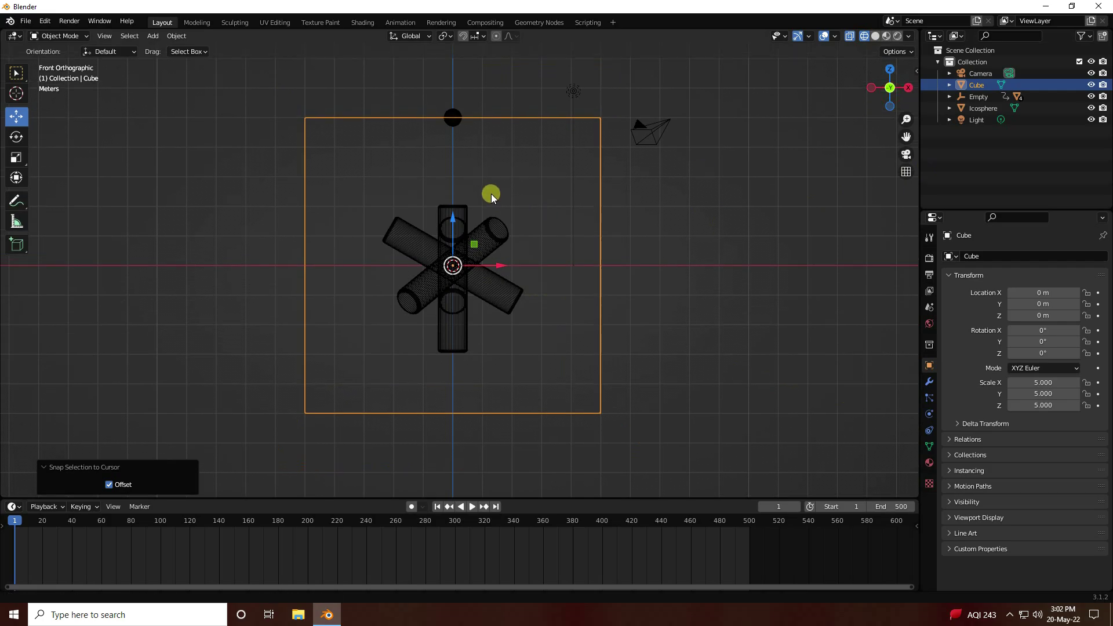
Move the cube up along the Z axis by 2.2 m so it encloses both the ico sphere and the cylinders
middle_click_drag(492, 193, 489, 222, "shift")
scroll(490, 223, "up", 1)
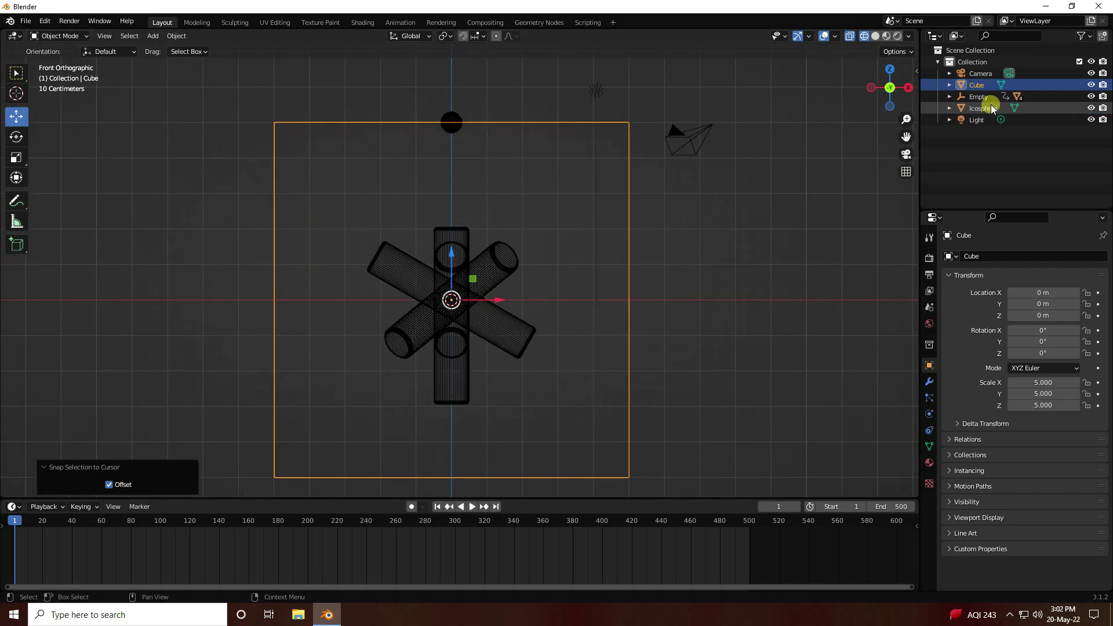
left_click(976, 97)
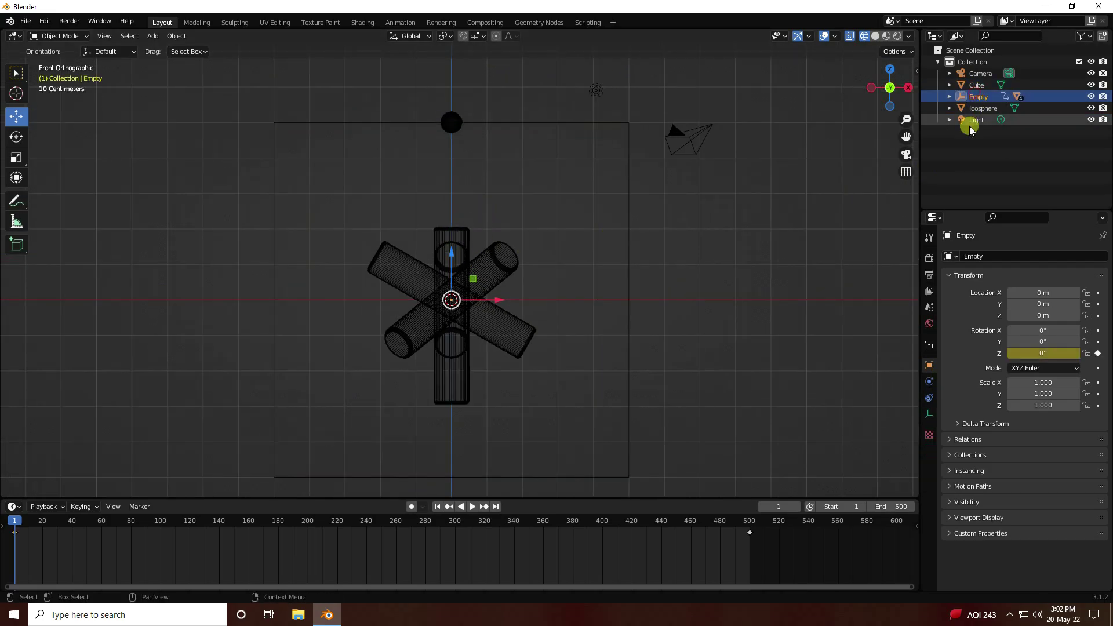
left_click(977, 85)
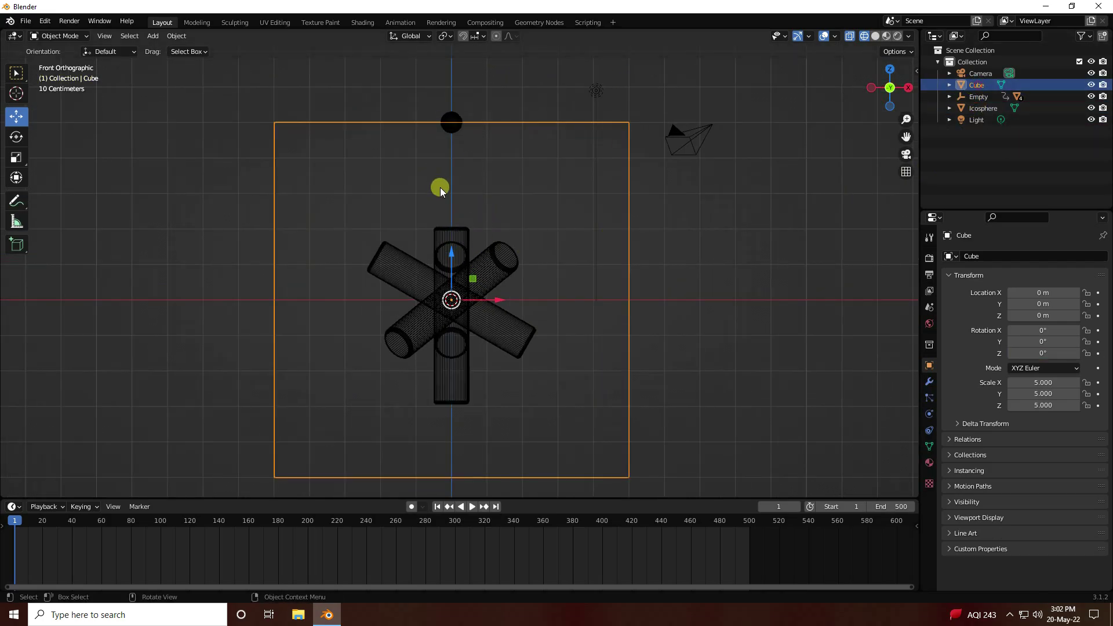
left_click(451, 254)
left_click(632, 199)
left_click_drag(452, 253, 457, 172)
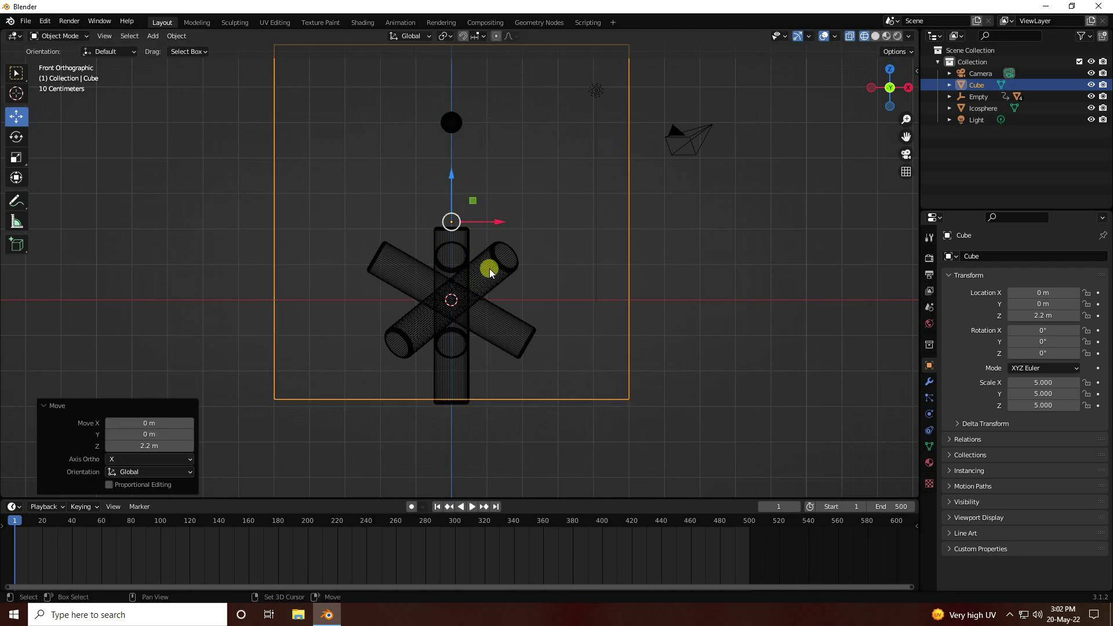
middle_click_drag(489, 269, 486, 319, "shift")
left_click(599, 370)
mouse_move(600, 370)
middle_mouse_down()
mouse_move(485, 387)
mouse_move(564, 391)
mouse_move(426, 373)
mouse_move(467, 395)
mouse_move(615, 360)
middle_mouse_up()
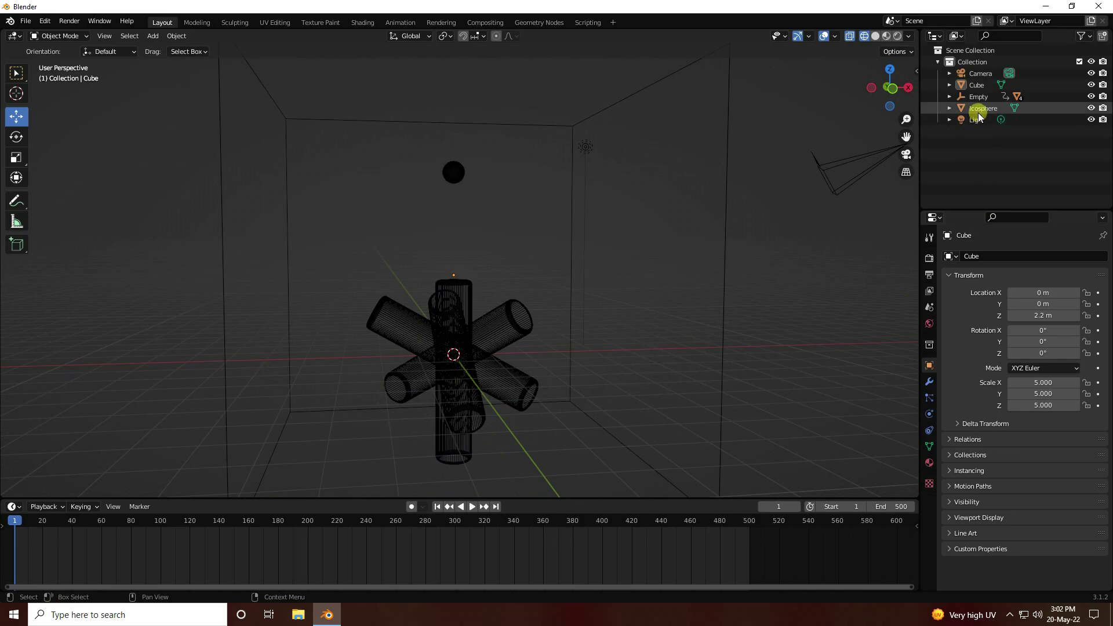
Drive the ico sphere's X location with the expression #sin(frame/30)*1 and play the animation from the first frame
left_click(979, 109)
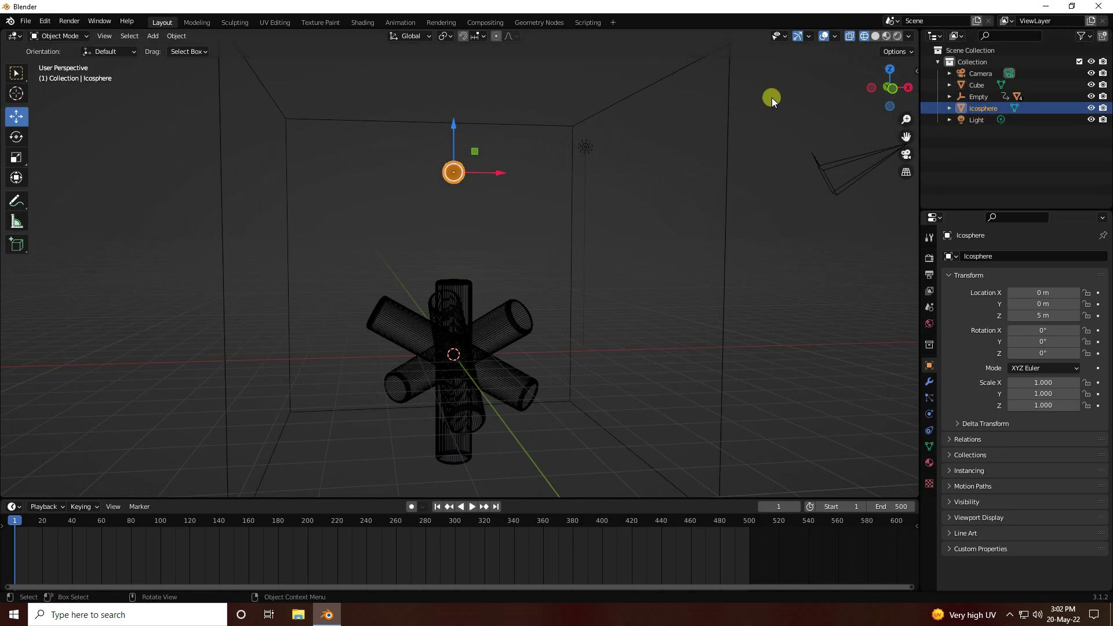
left_click(892, 89)
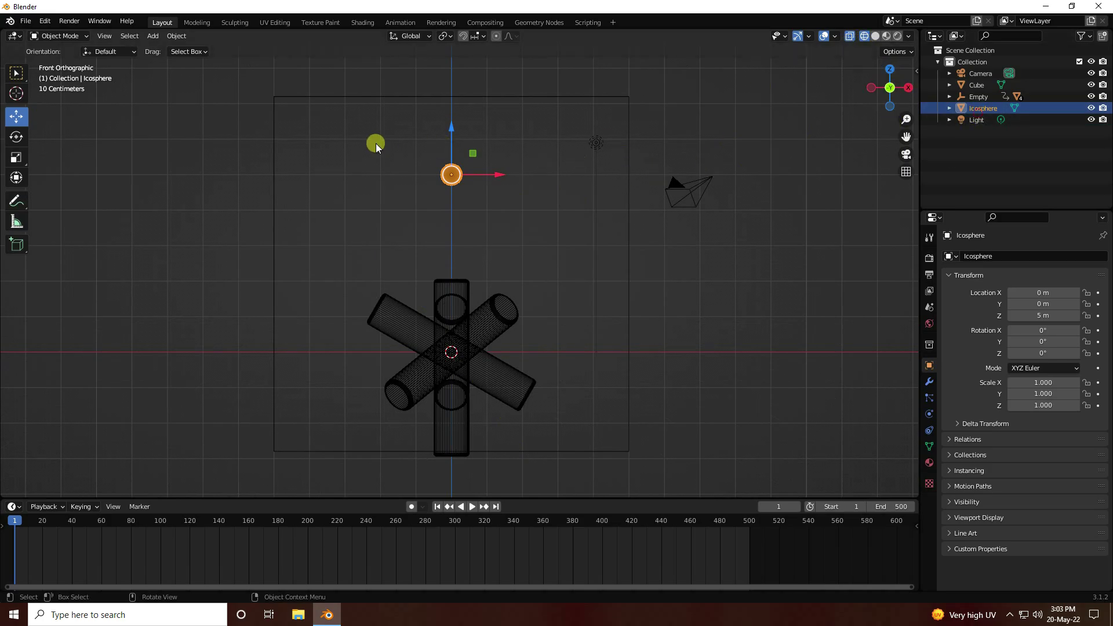
scroll(433, 126, "up", 3)
scroll(468, 281, "up", 5, "shift")
left_click_drag(494, 210, 441, 224)
key("ctrl+z")
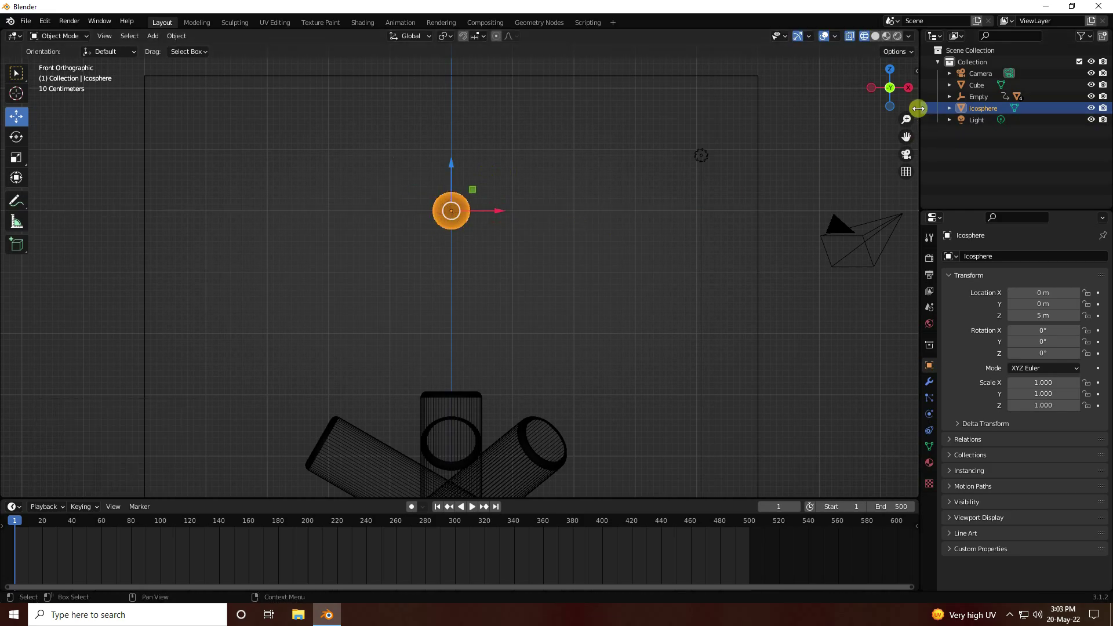
left_click(917, 72)
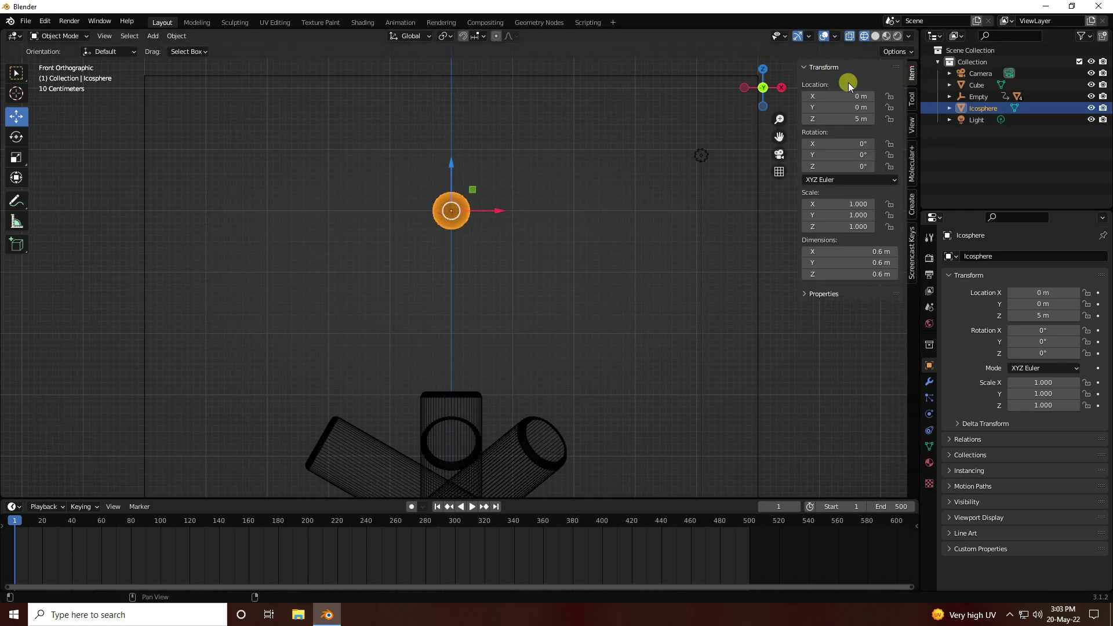
mouse_move(820, 94)
left_mouse_down()
mouse_move(931, 119)
mouse_move(683, 124)
mouse_move(915, 130)
mouse_move(818, 94)
left_mouse_up()
left_click(822, 96)
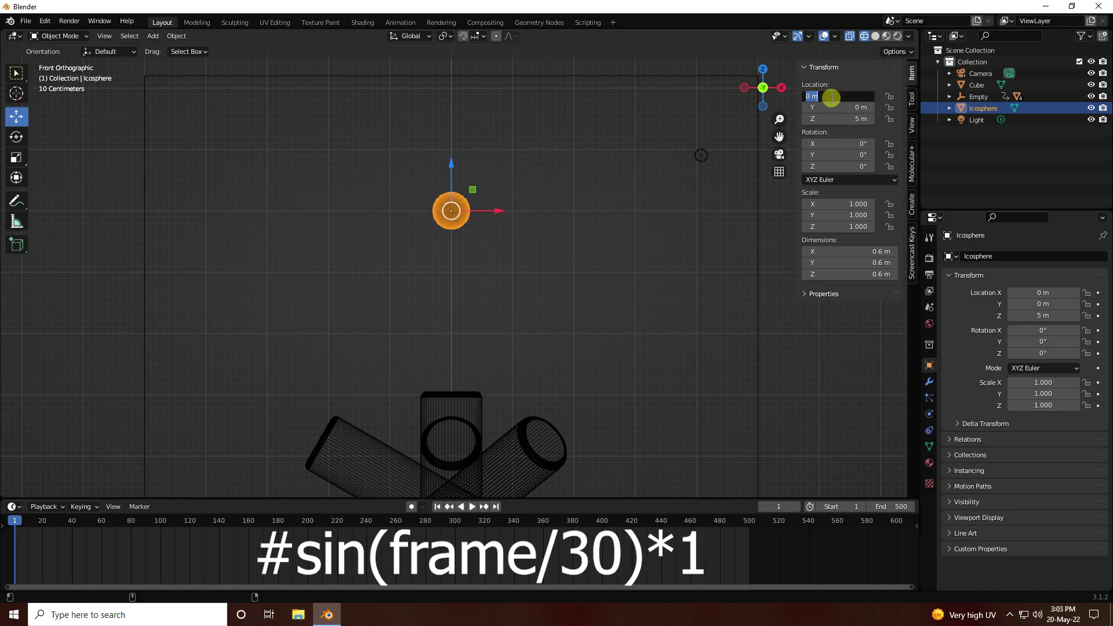
type("#sin(frame/30)*1")
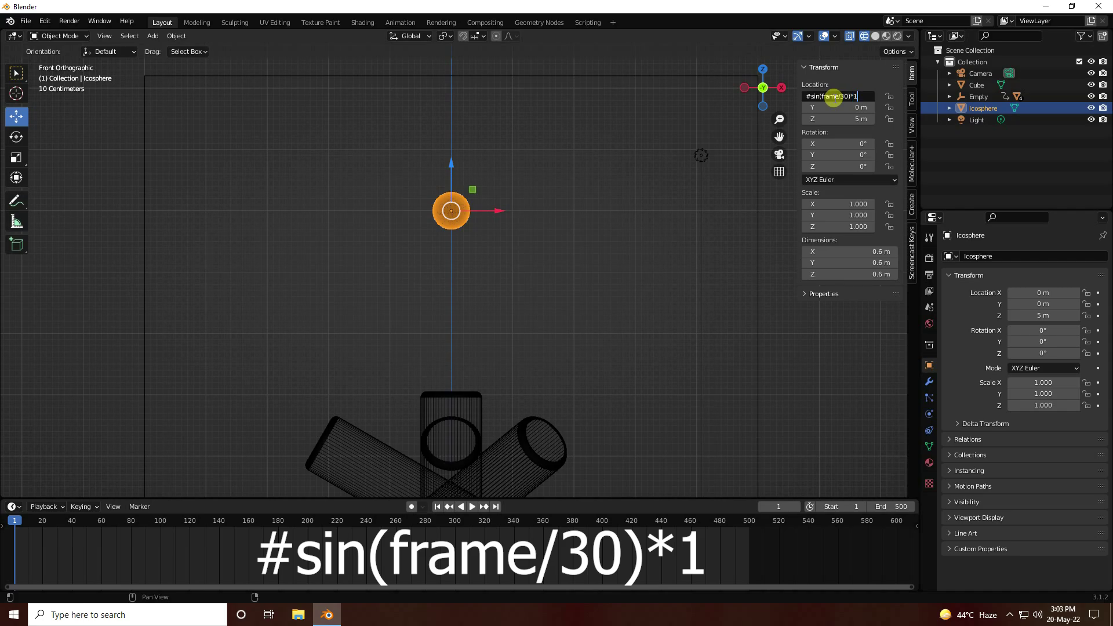
key("Return")
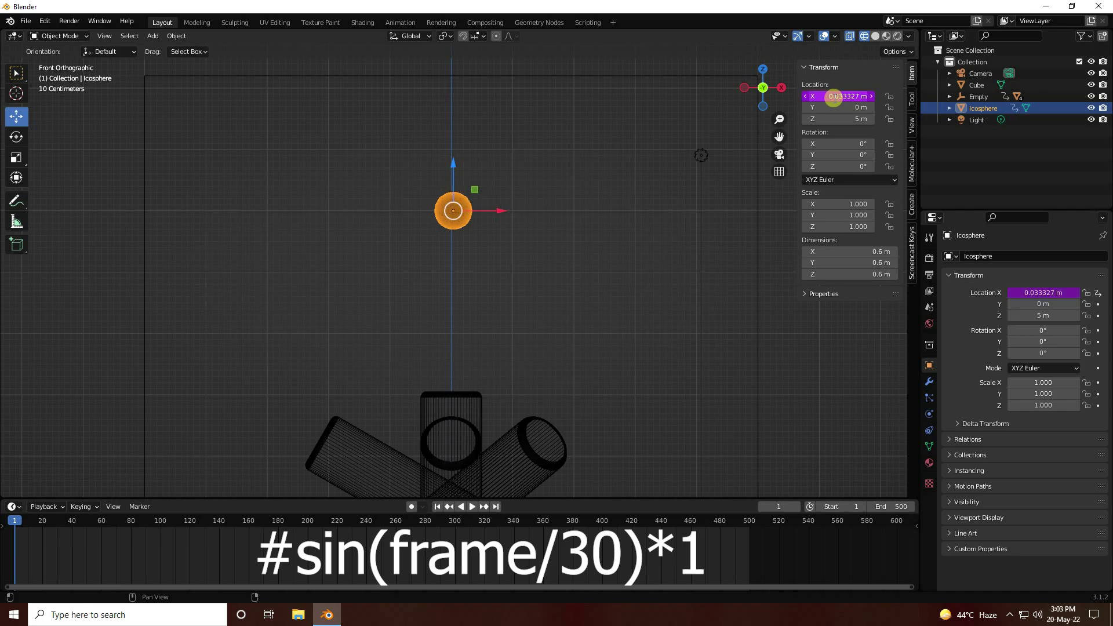
left_click(439, 506)
left_click(473, 507)
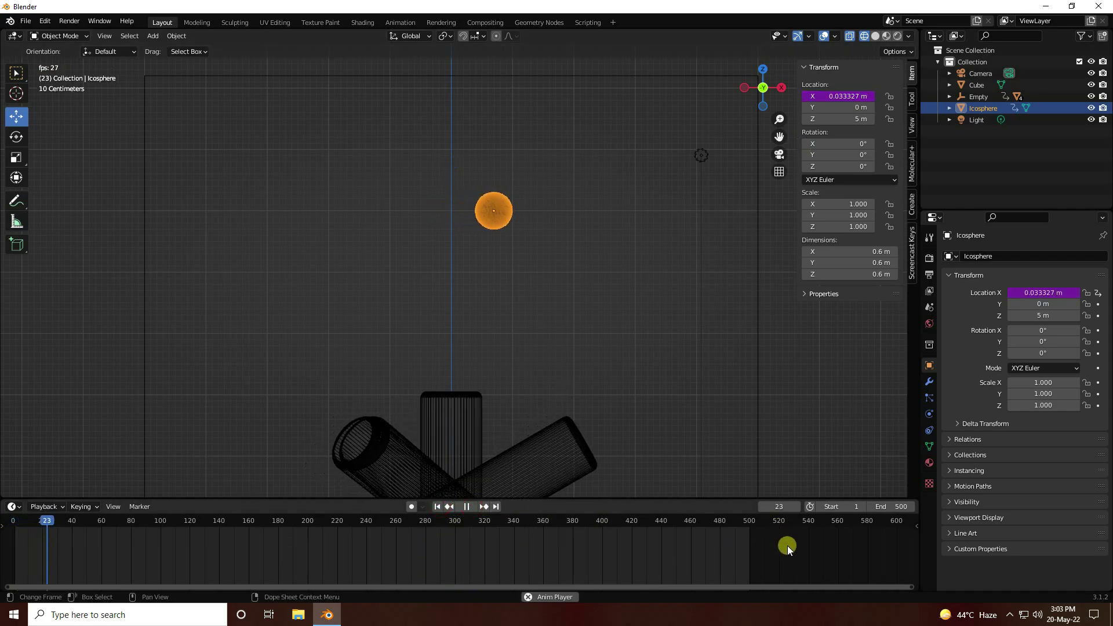
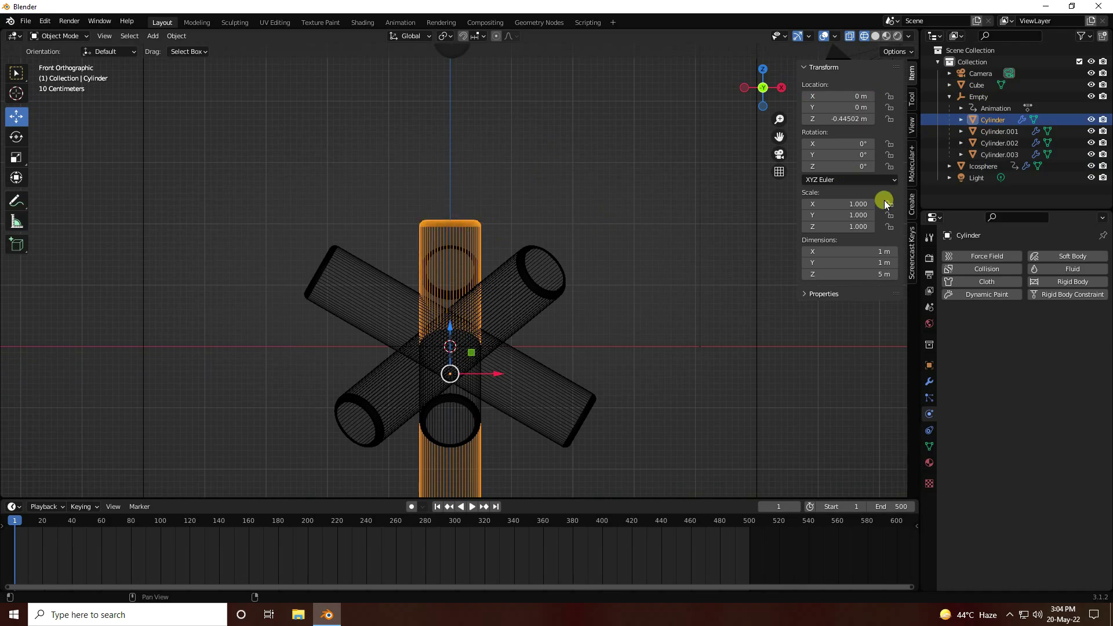
Add Fluid physics to the vertical cylinder as an Effector with Sampling Substeps set to 1
left_click(1052, 267)
left_click(1037, 340)
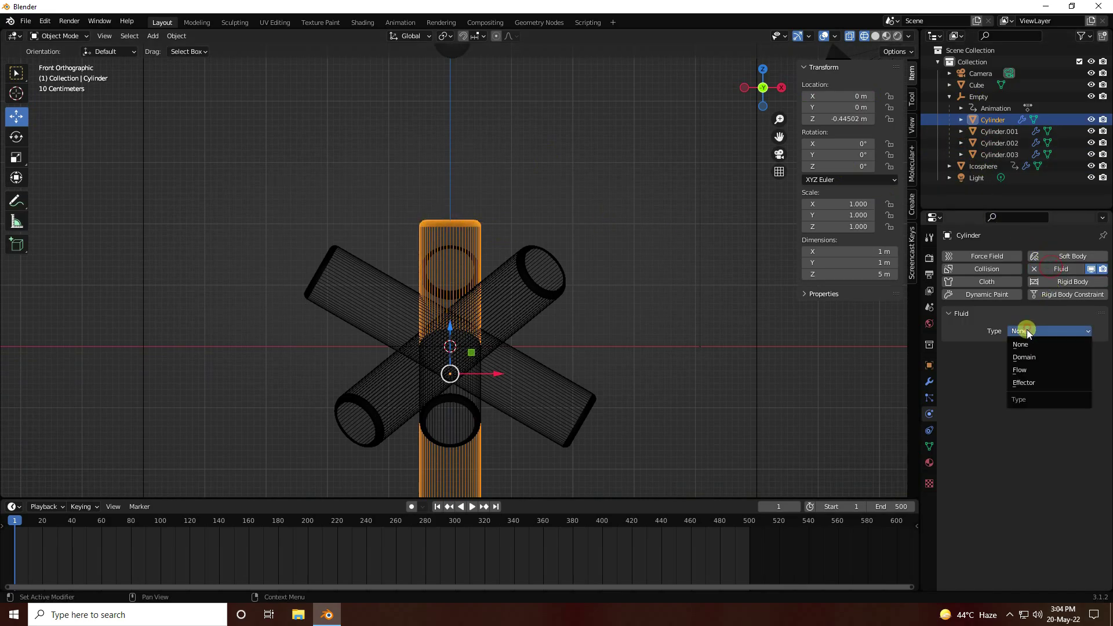
left_click(1020, 386)
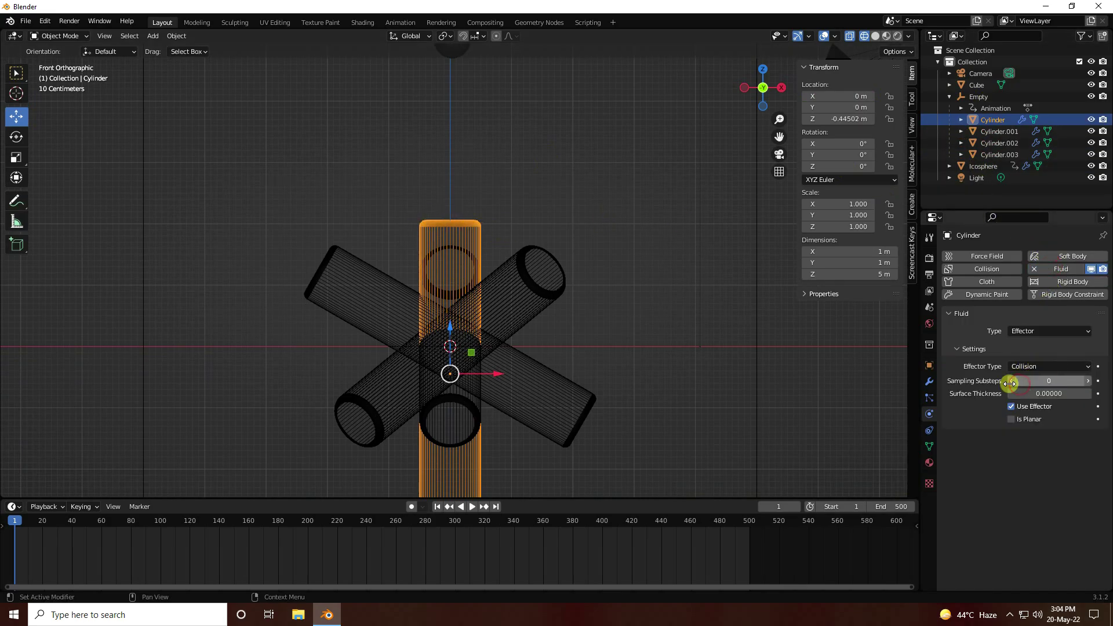
left_click(1090, 380)
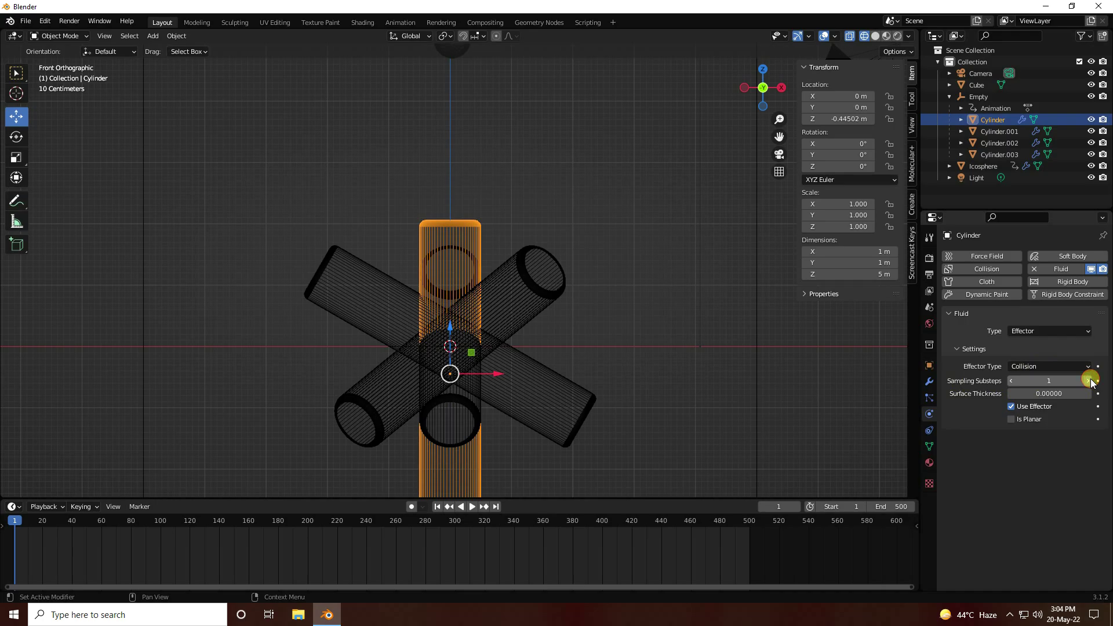
Add Fluid physics to Cylinder.001 and set its type to Effector
left_click(994, 132)
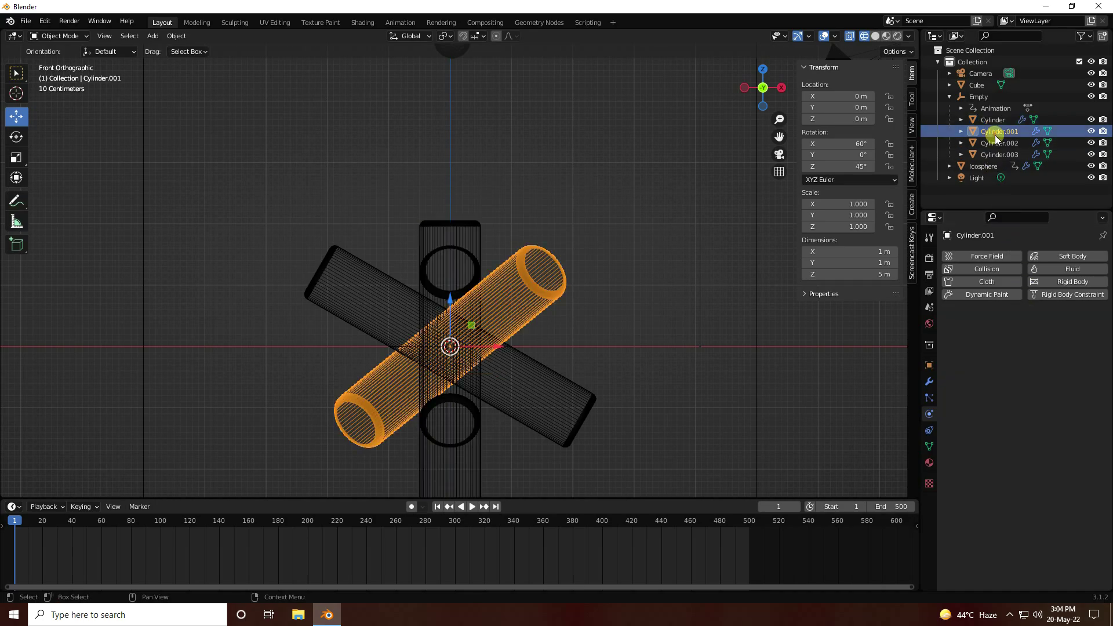
left_click(1036, 266)
left_click(1025, 331)
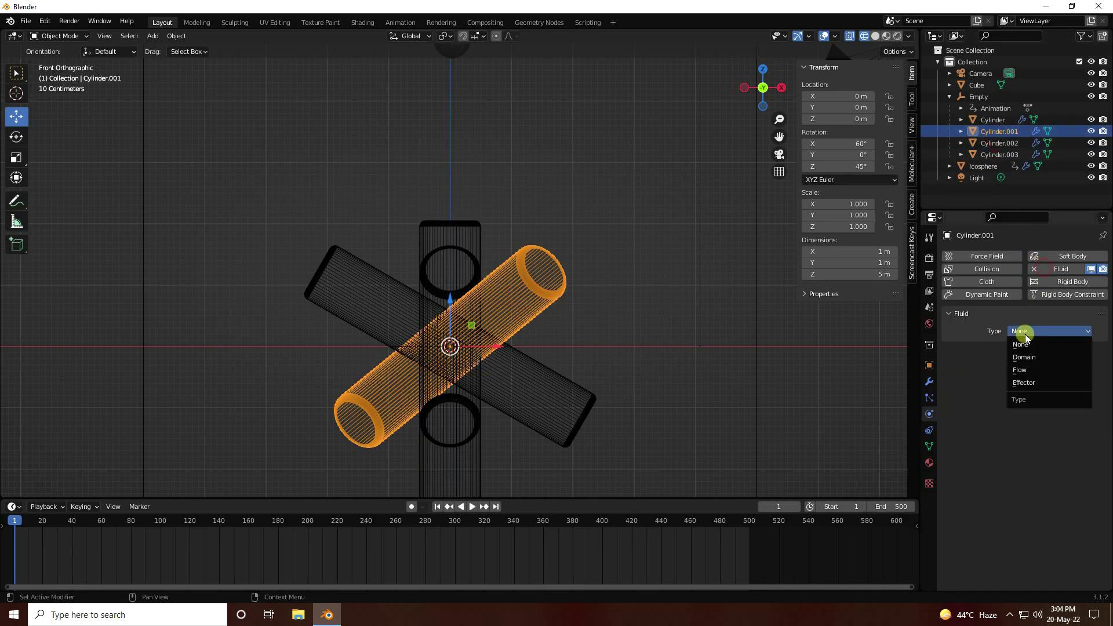
left_click(1026, 383)
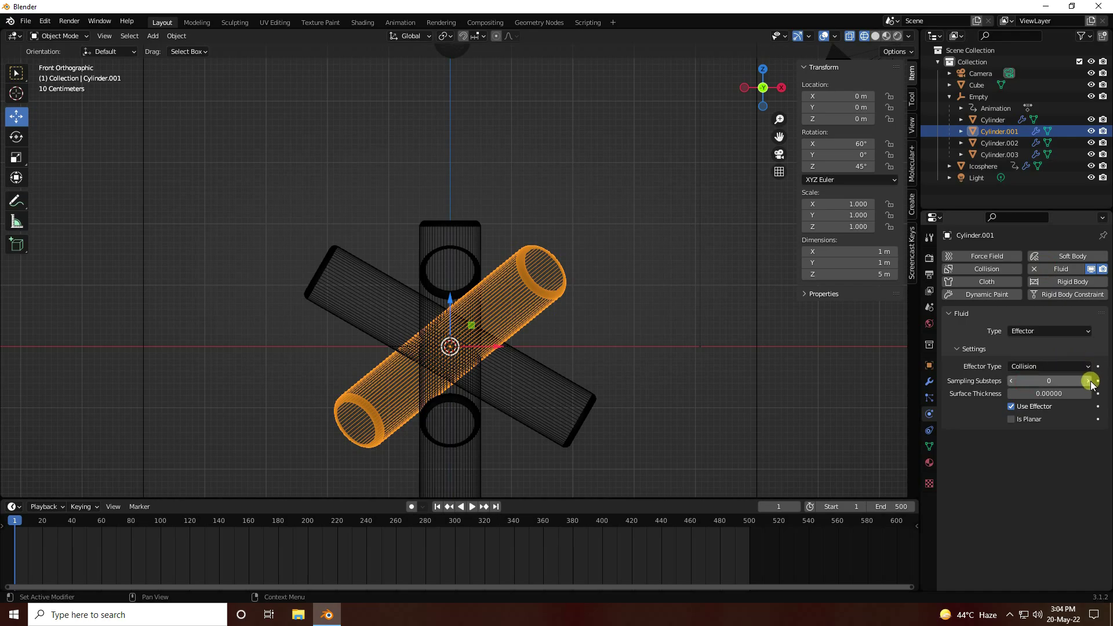
Add Fluid physics to Cylinder.002 and set its type to Effector
left_click(1006, 145)
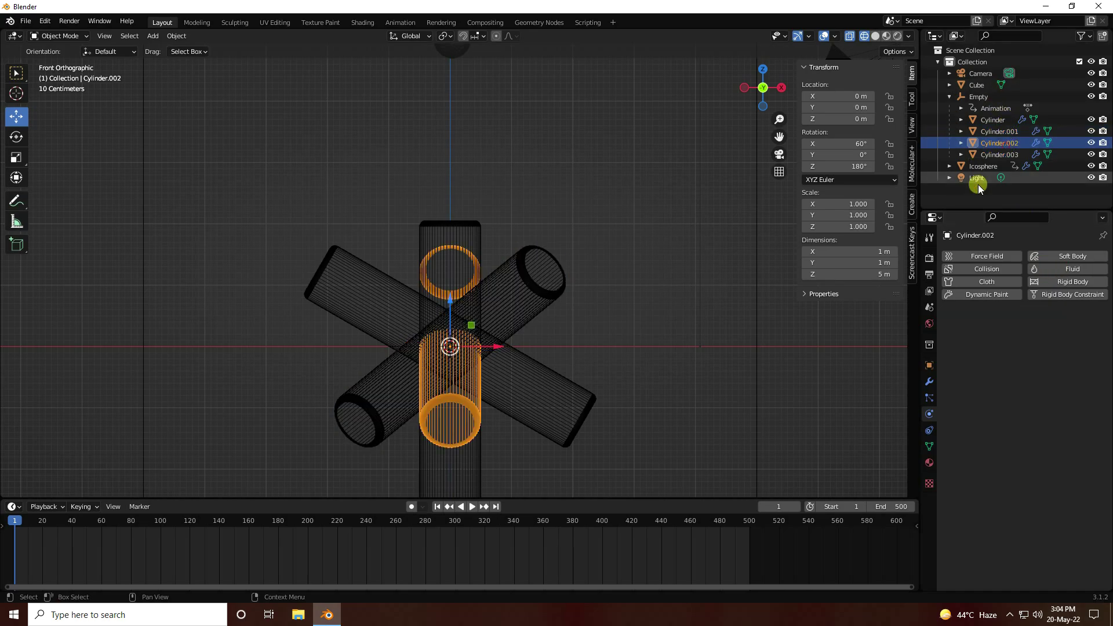
left_click(1048, 268)
left_click(1024, 332)
left_click(1026, 384)
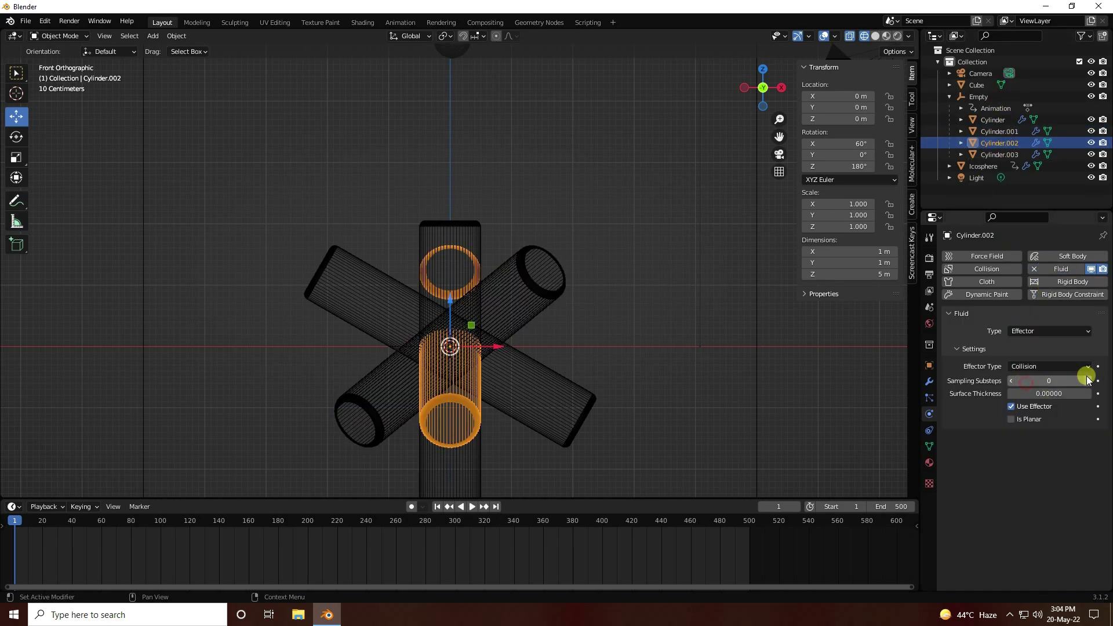
Add Fluid physics to Cylinder.003 as an Effector with Sampling Substeps set to 1
left_click(988, 154)
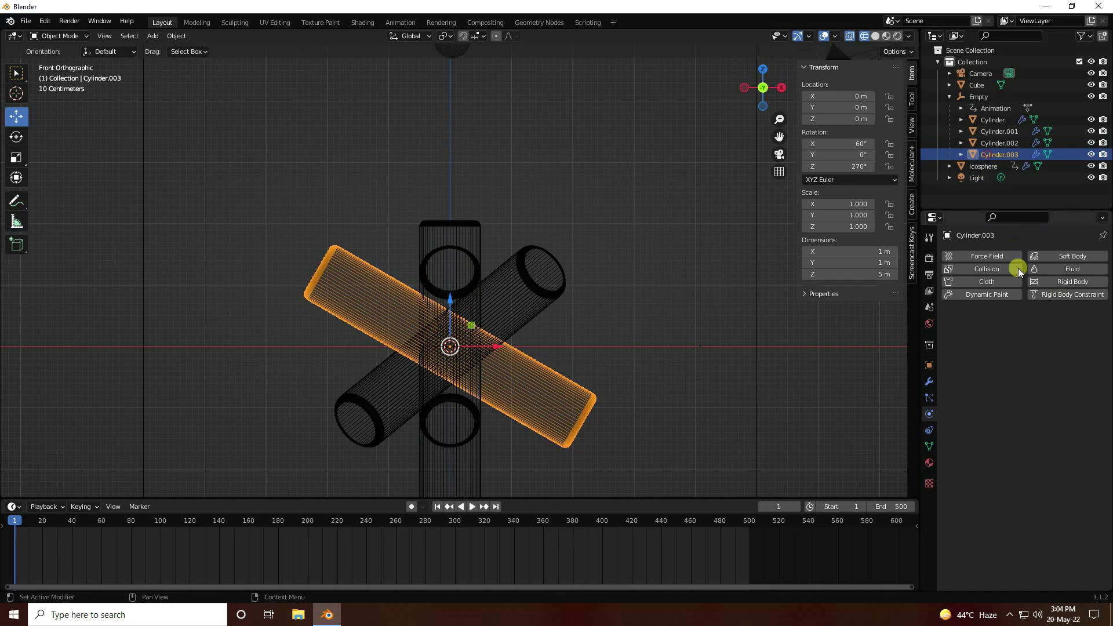
left_click(1056, 268)
left_click(1037, 332)
left_click(1027, 380)
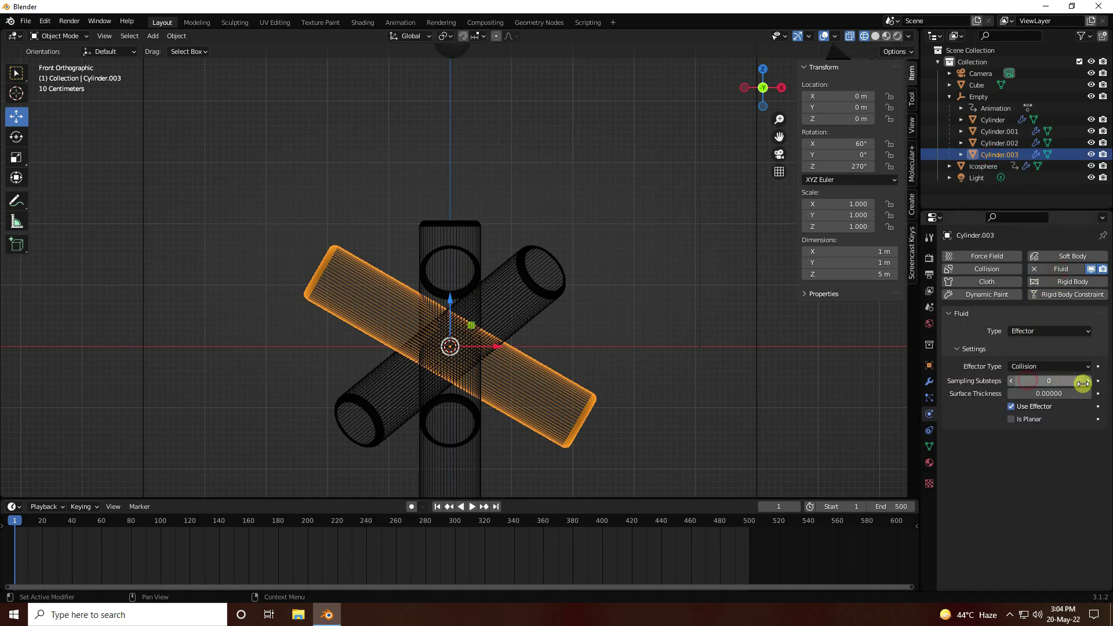
Select the enclosing cube and add Fluid physics as a Domain with the domain type Liquid
scroll(447, 303, "down", 2)
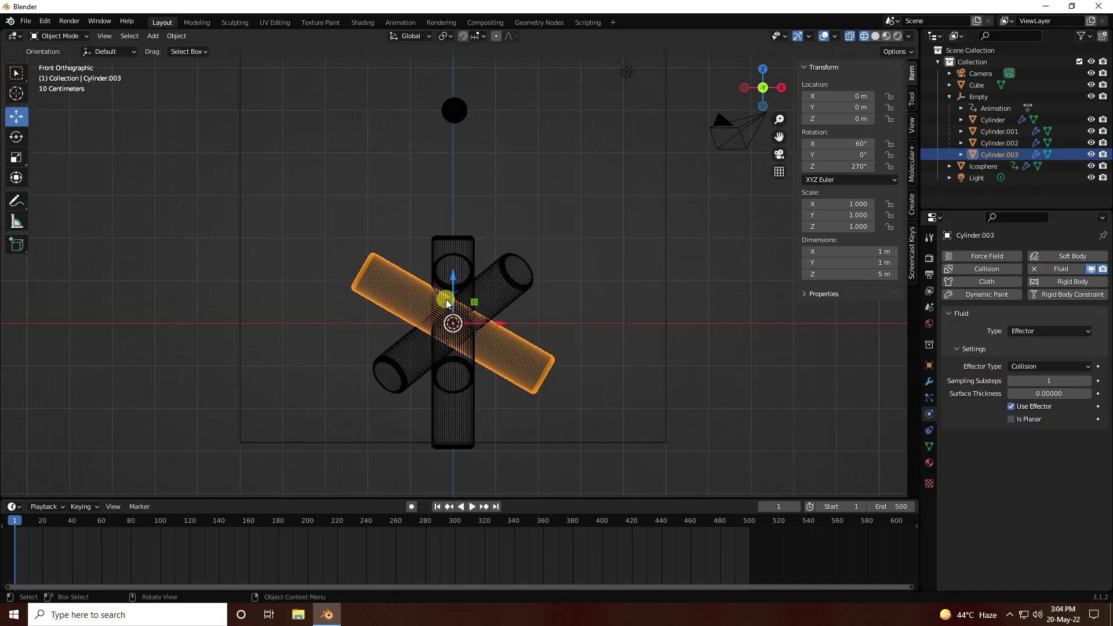
middle_click_drag(446, 303, 464, 319)
left_click(579, 186)
left_click(597, 172)
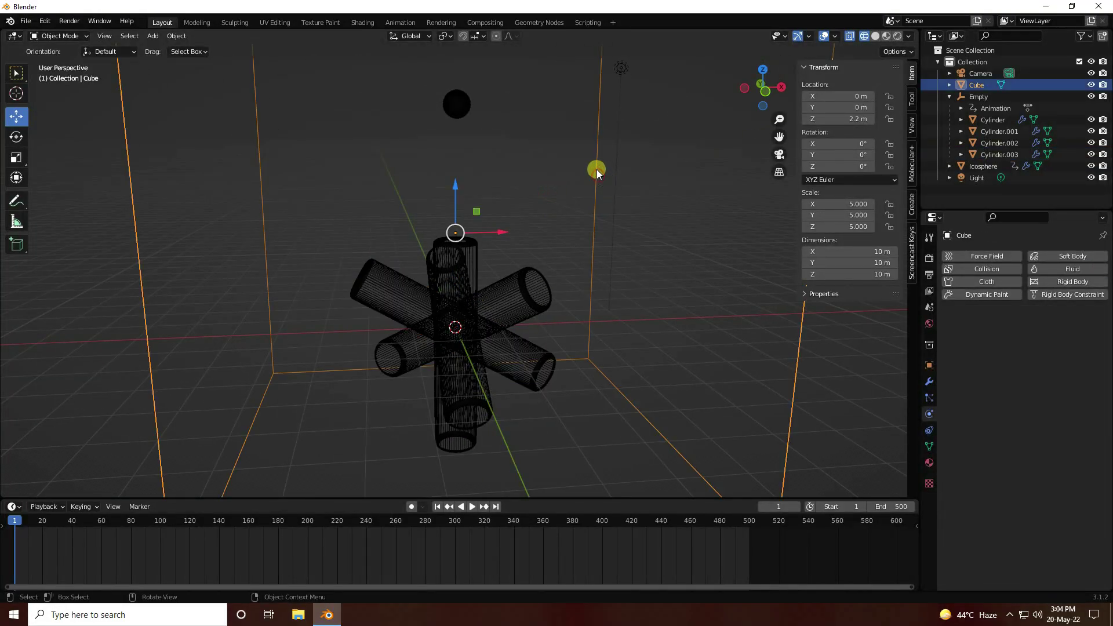
left_click(950, 96)
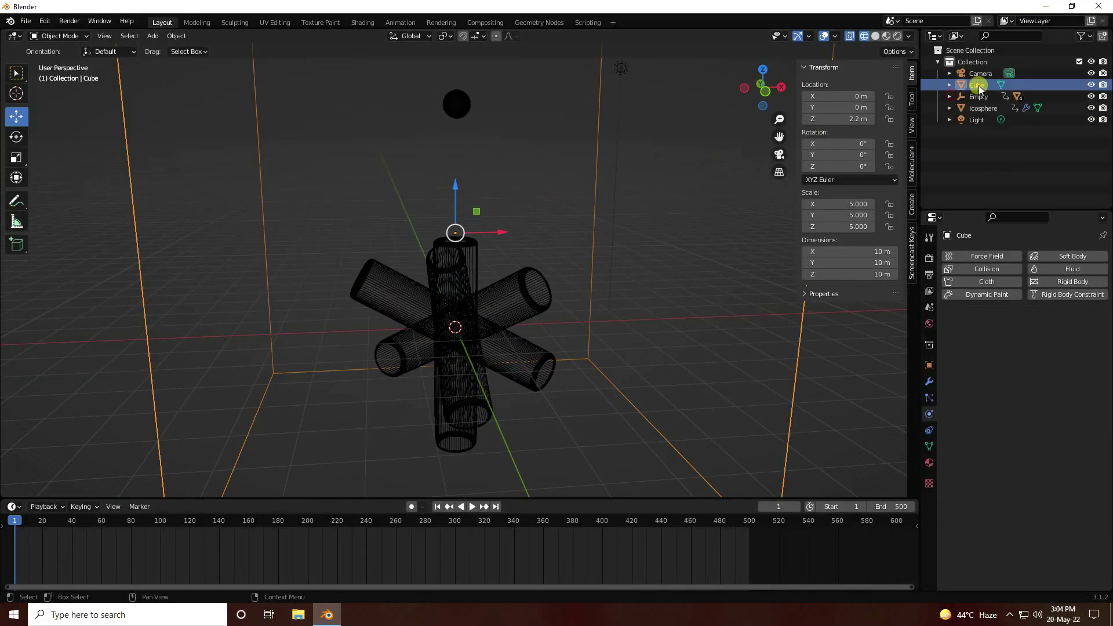
left_click(1072, 269)
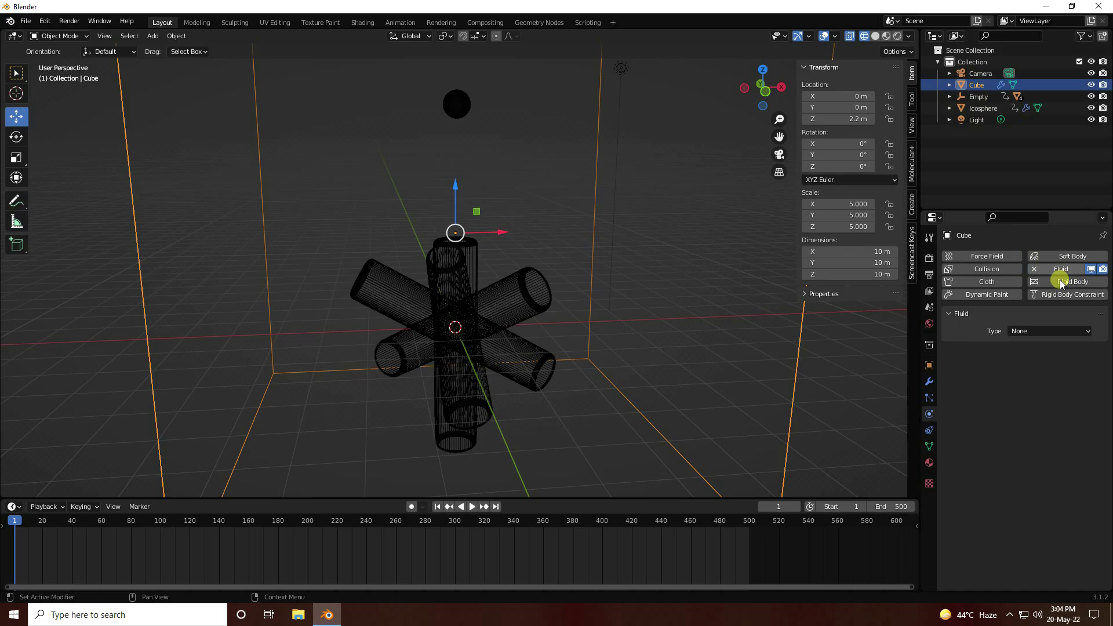
left_click(1022, 330)
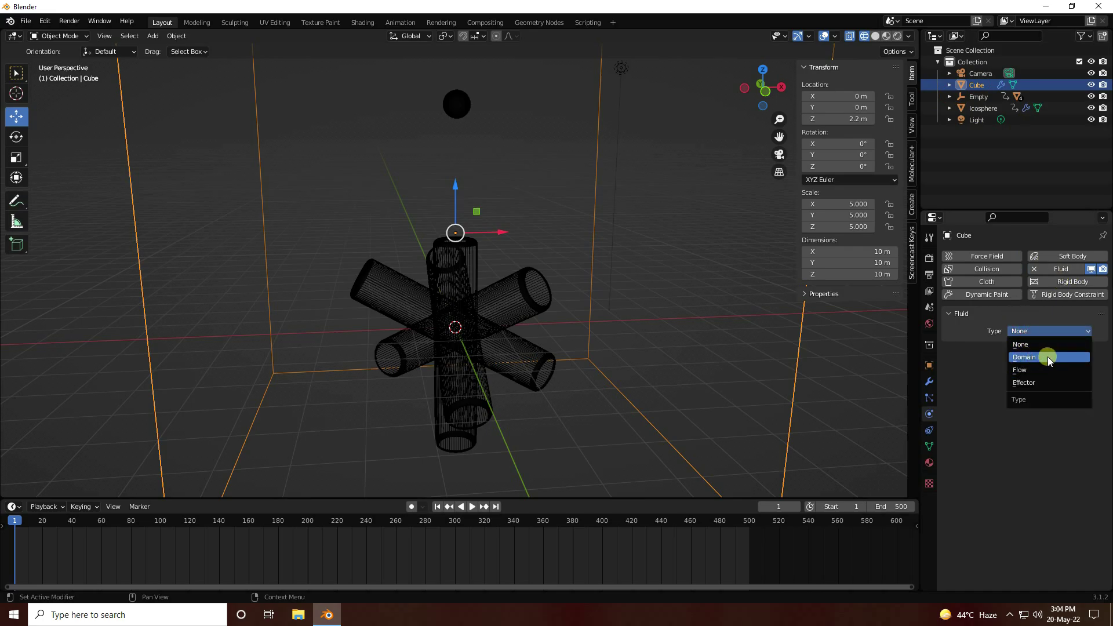
left_click(1048, 357)
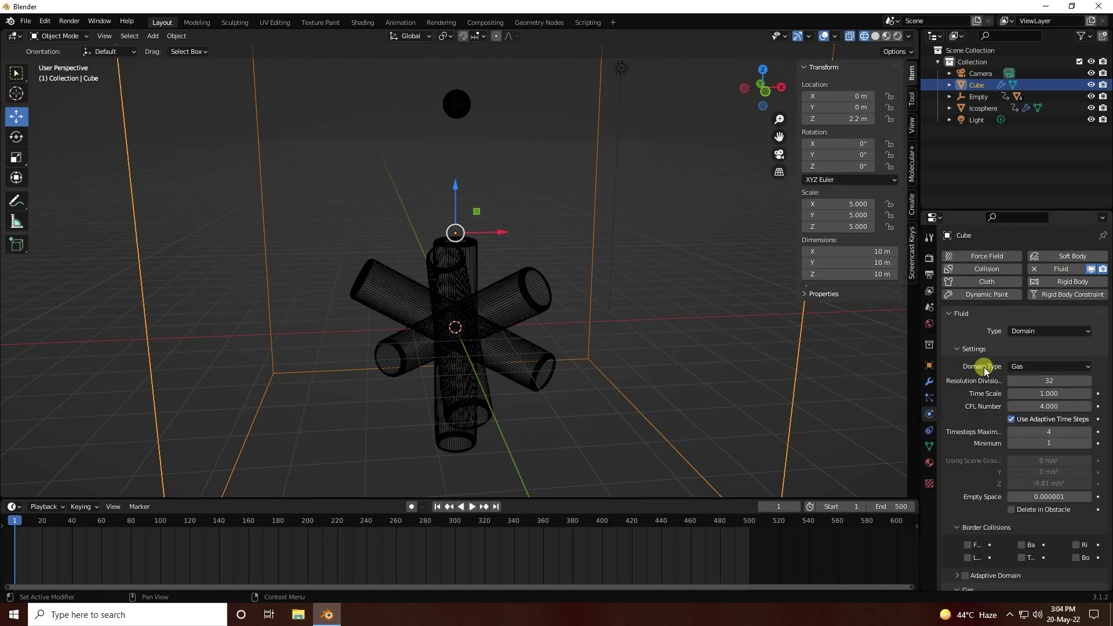
left_click(1037, 366)
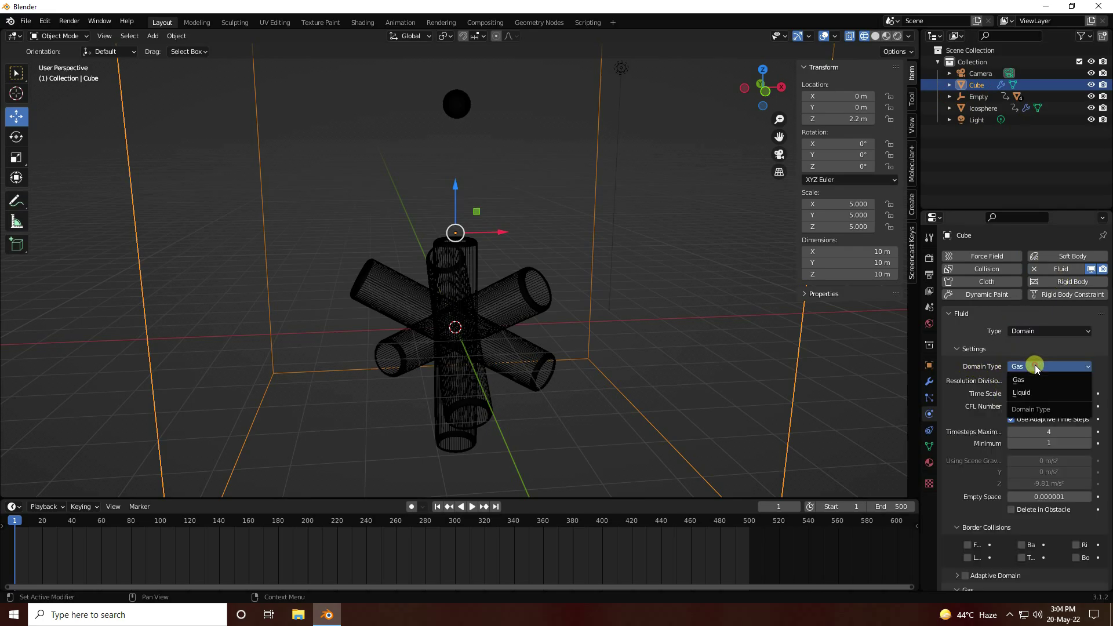
left_click(1035, 394)
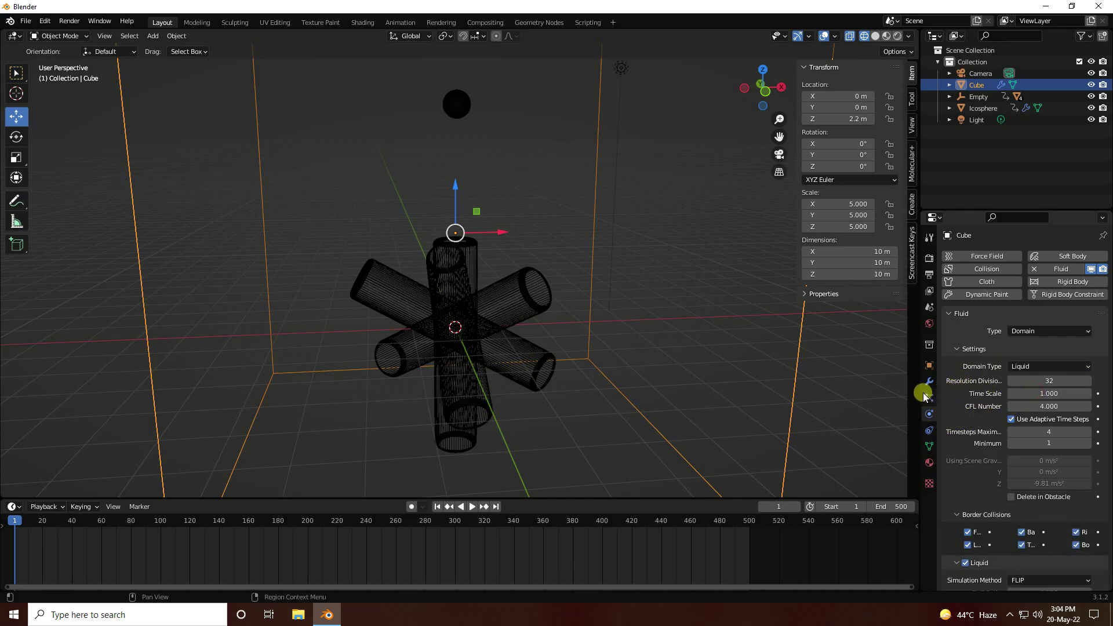
Widen the properties area and set the liquid domain's Resolution Divisions to 100
left_click_drag(922, 393, 885, 392)
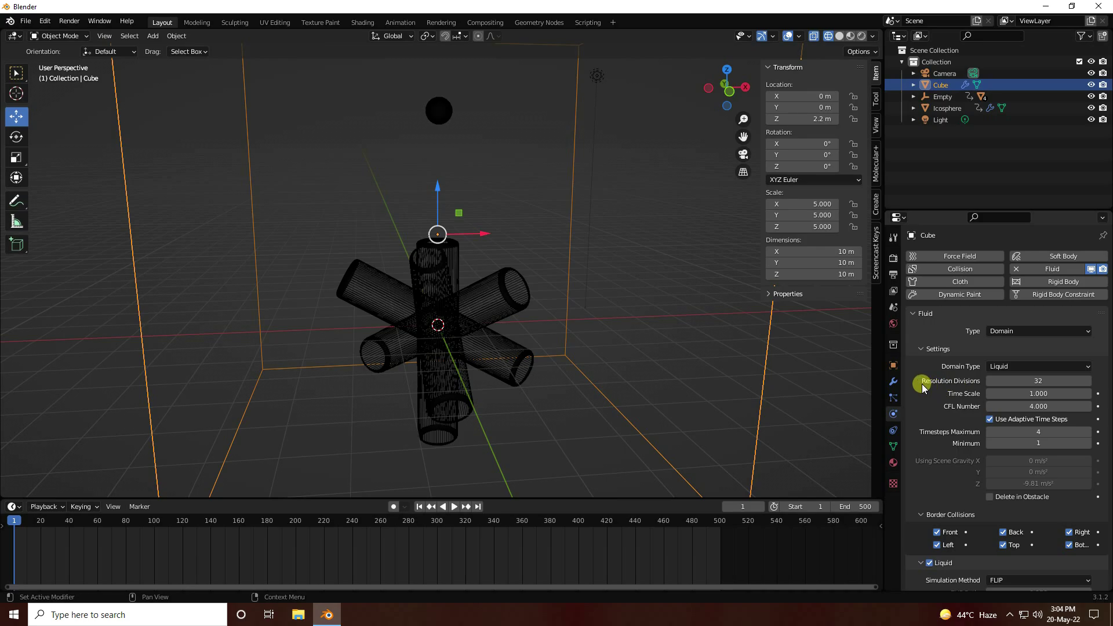
left_click(1038, 380)
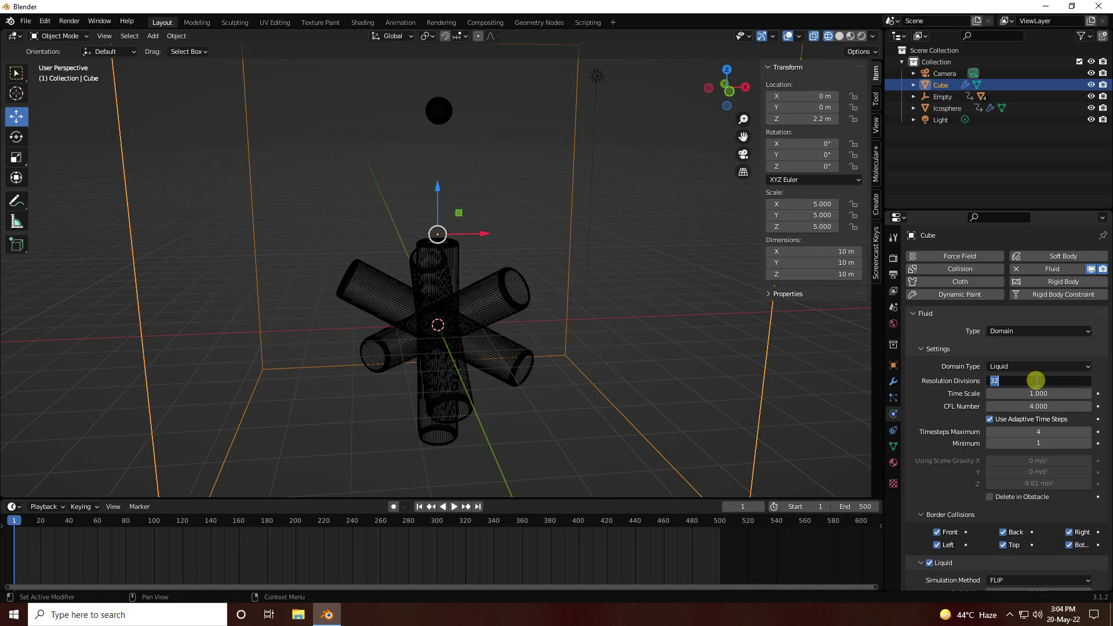
type("100")
key("Return")
scroll(932, 420, "down", 3)
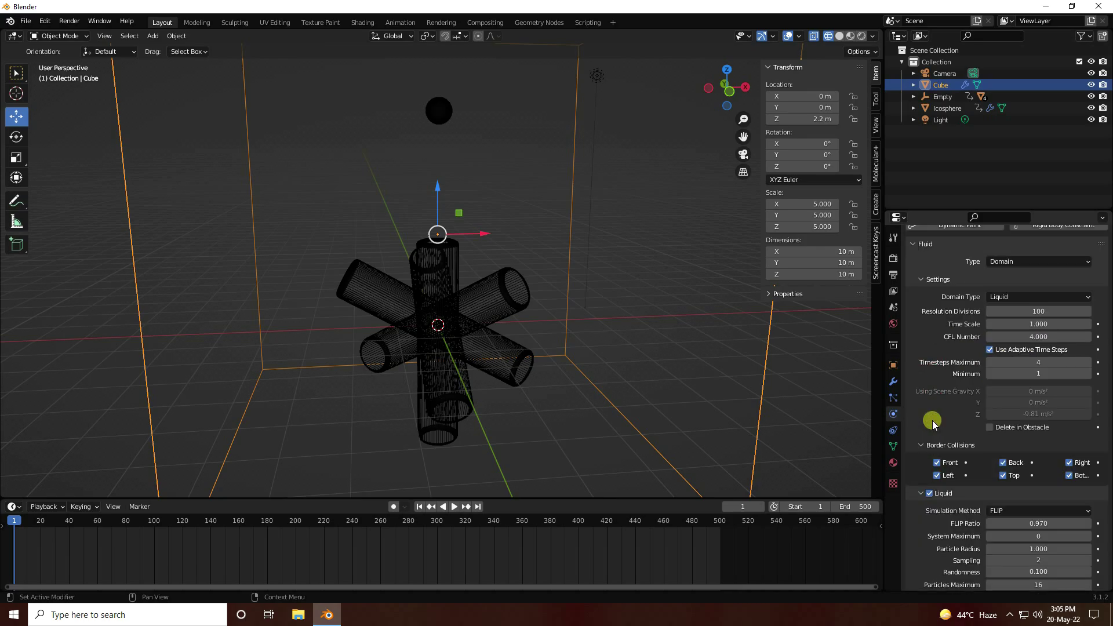
Enable Viscosity on the liquid domain and set its Strength to 0.02
scroll(933, 419, "down", 12)
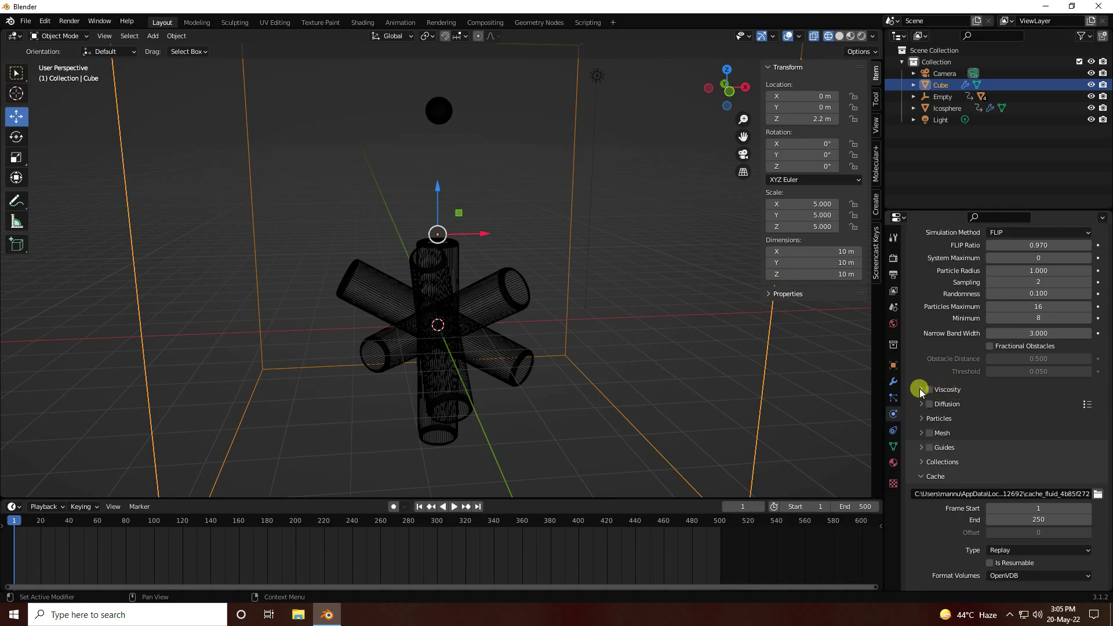
left_click(920, 390)
left_click(930, 389)
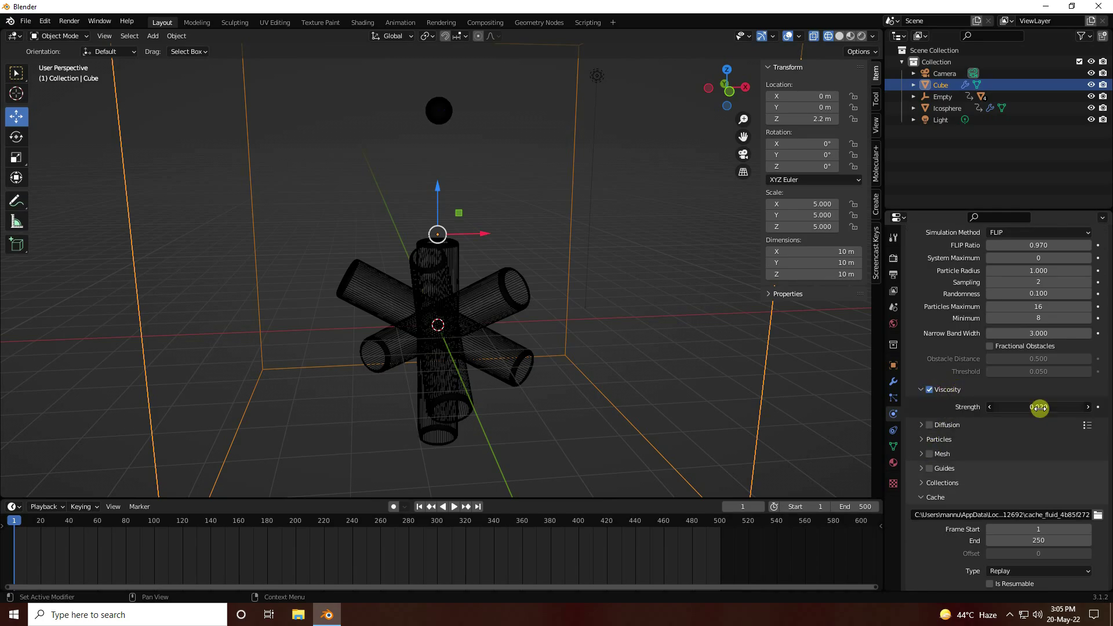
left_click(1029, 408)
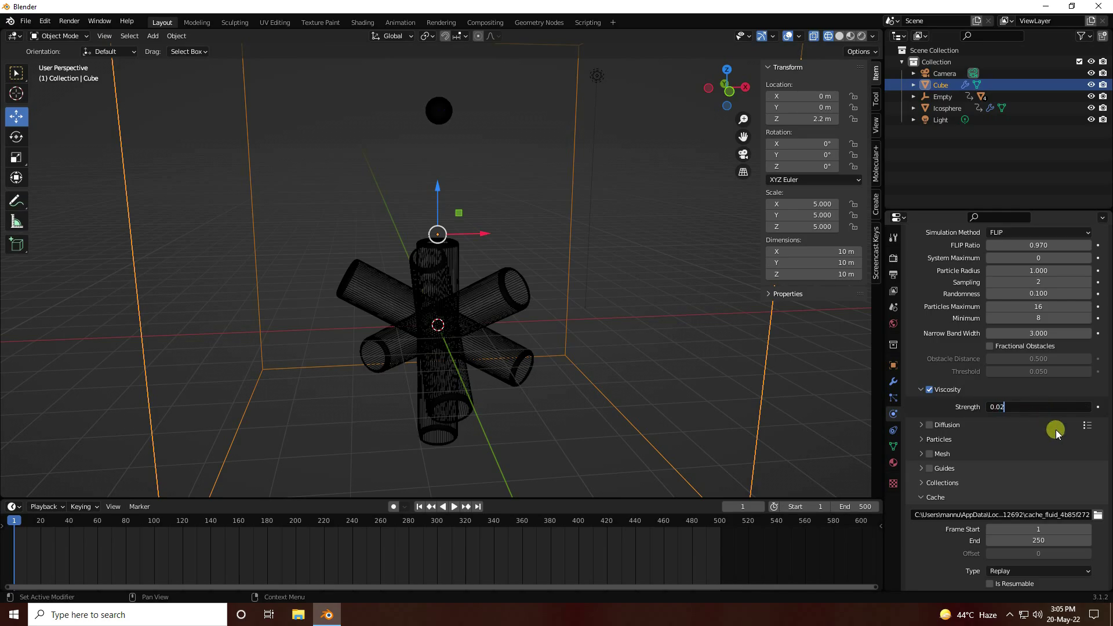
key("Return")
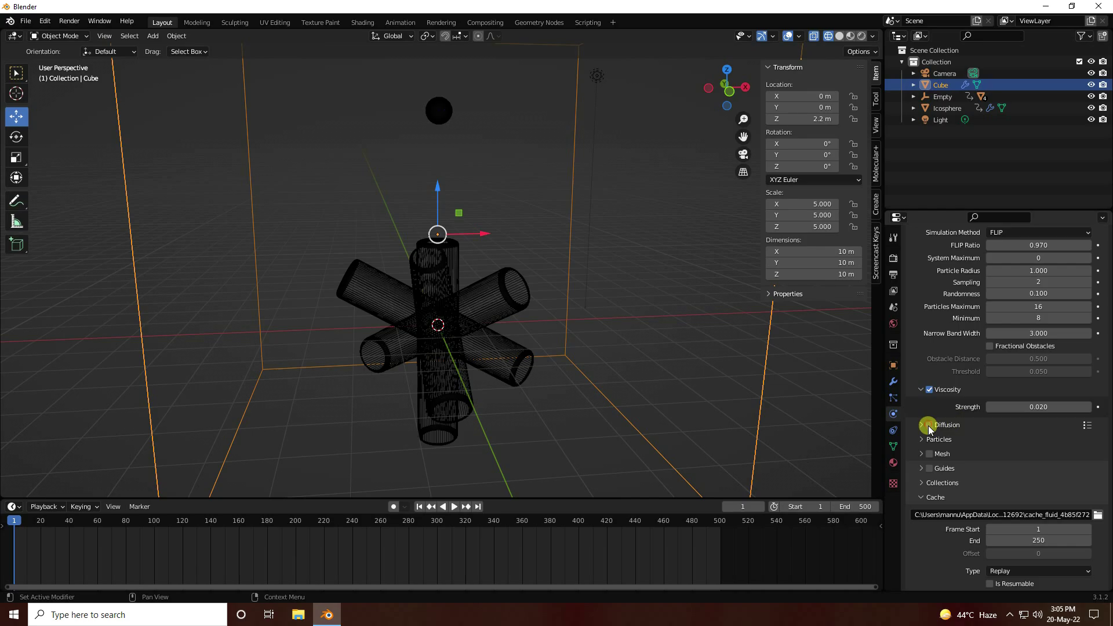
Enable Diffusion on the liquid domain with Base 2, Exponent 1 and Surface Tension 1.8
left_click(930, 426)
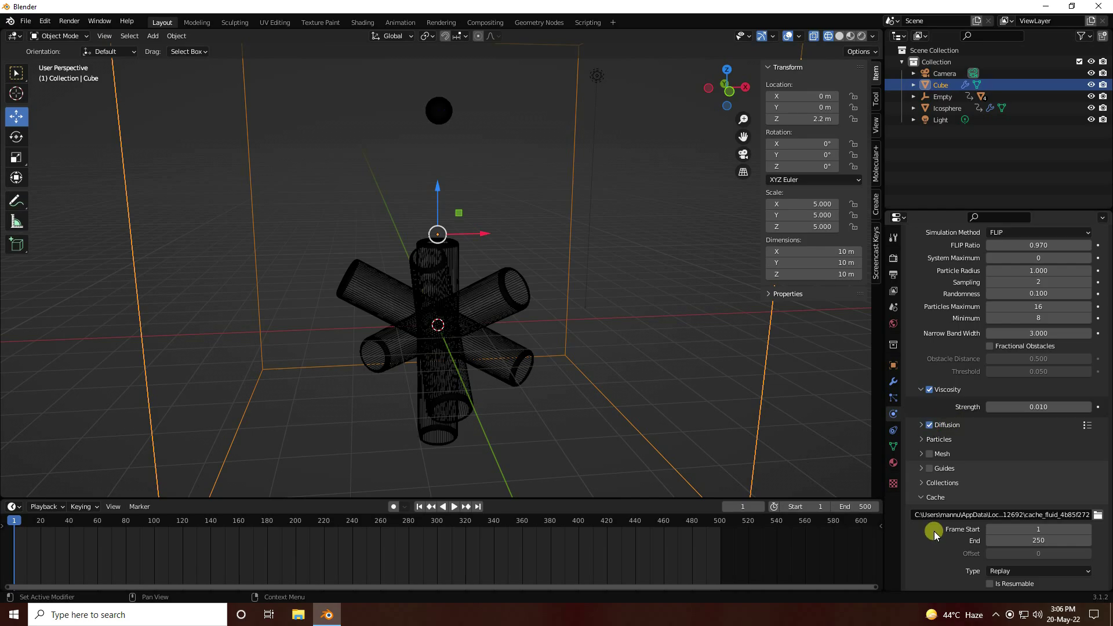
left_click(918, 428)
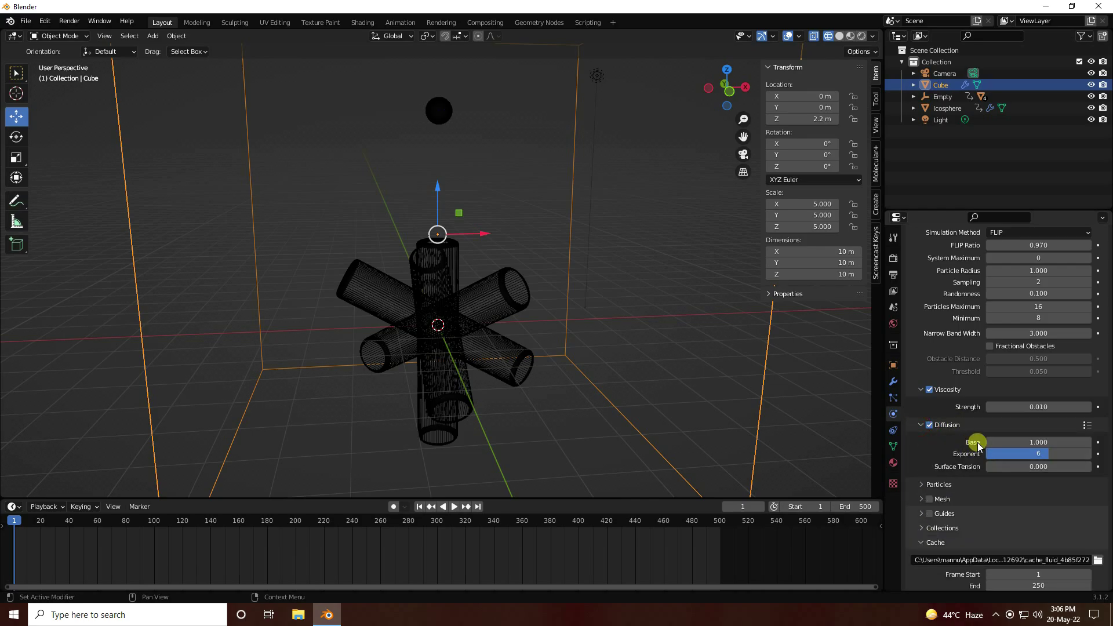
left_click(1028, 442)
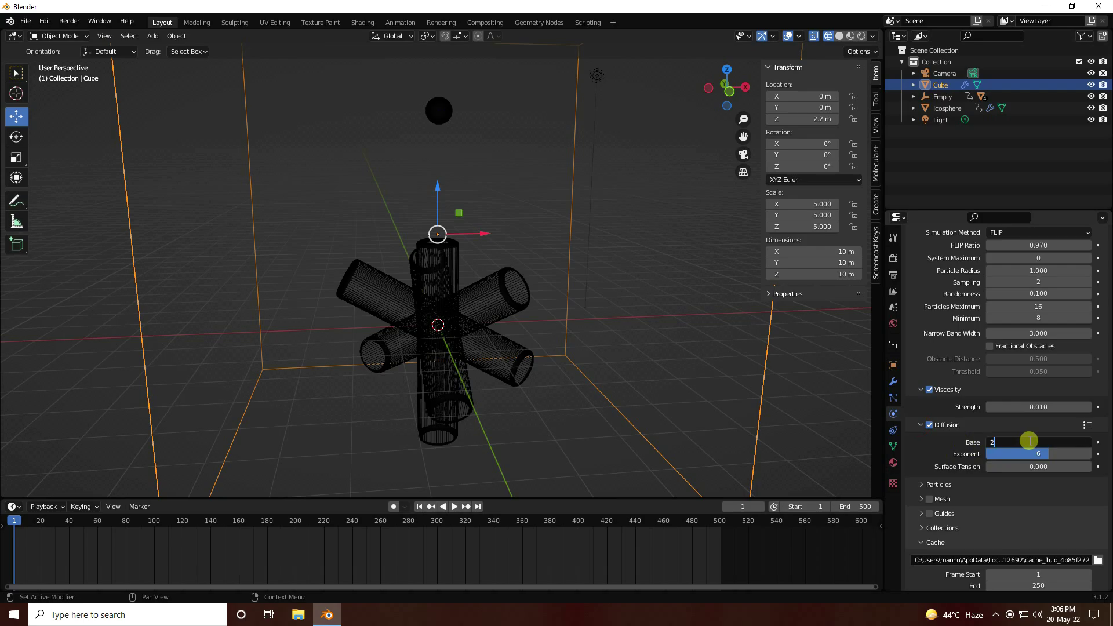
key("Tab")
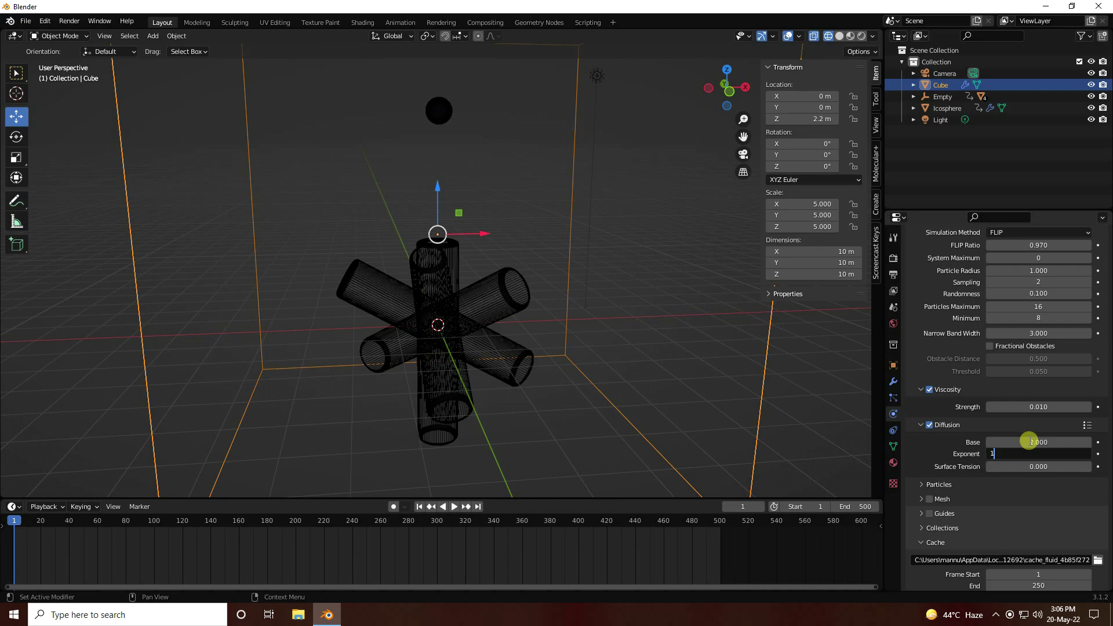
key("Tab")
type("1")
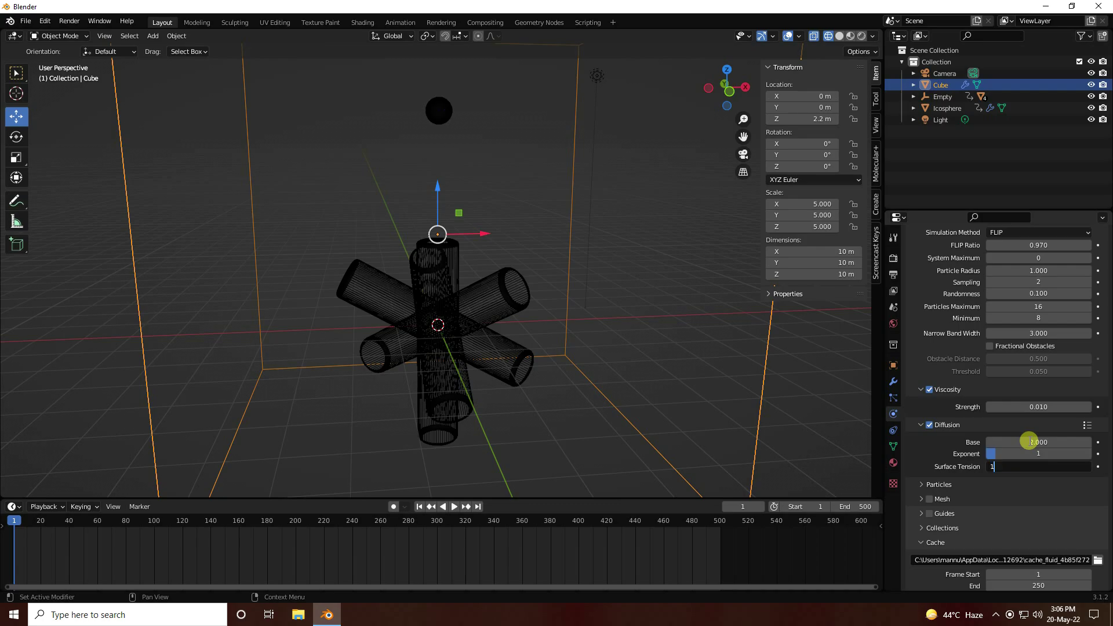
type(".8")
key("Return")
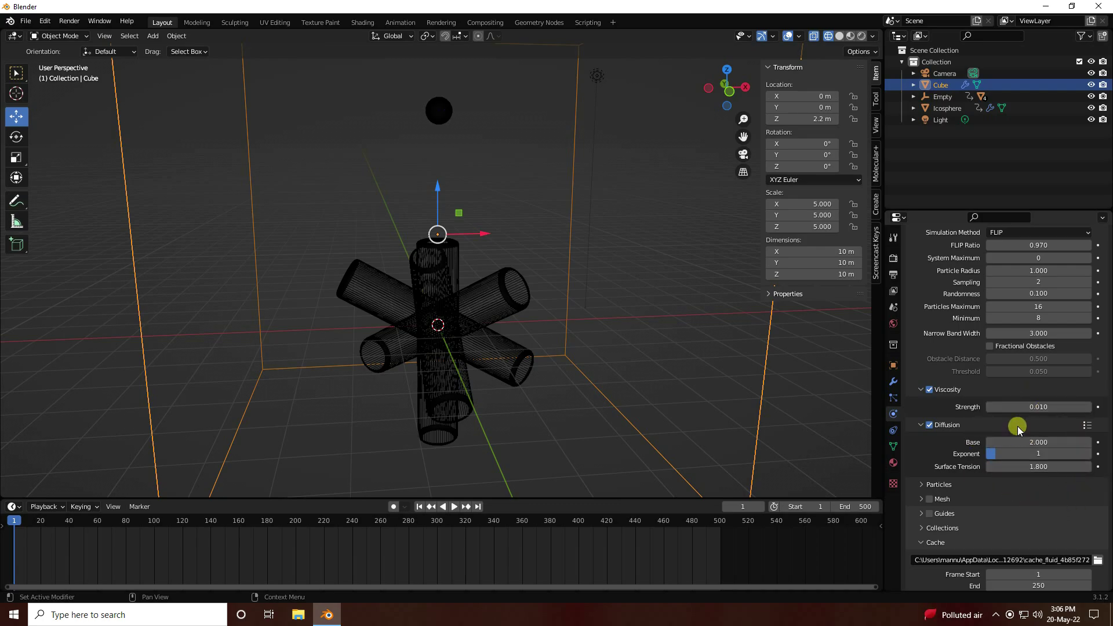
Enable Mesh generation for the liquid domain and look over its settings
scroll(1028, 454, "down", 4)
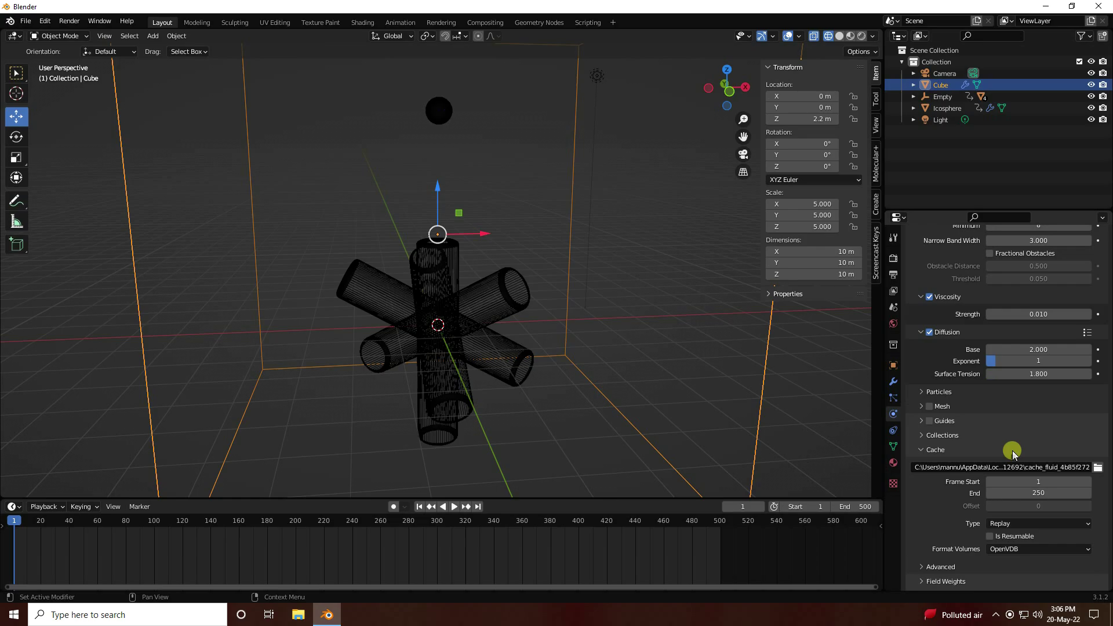
left_click(930, 407)
left_click(922, 407)
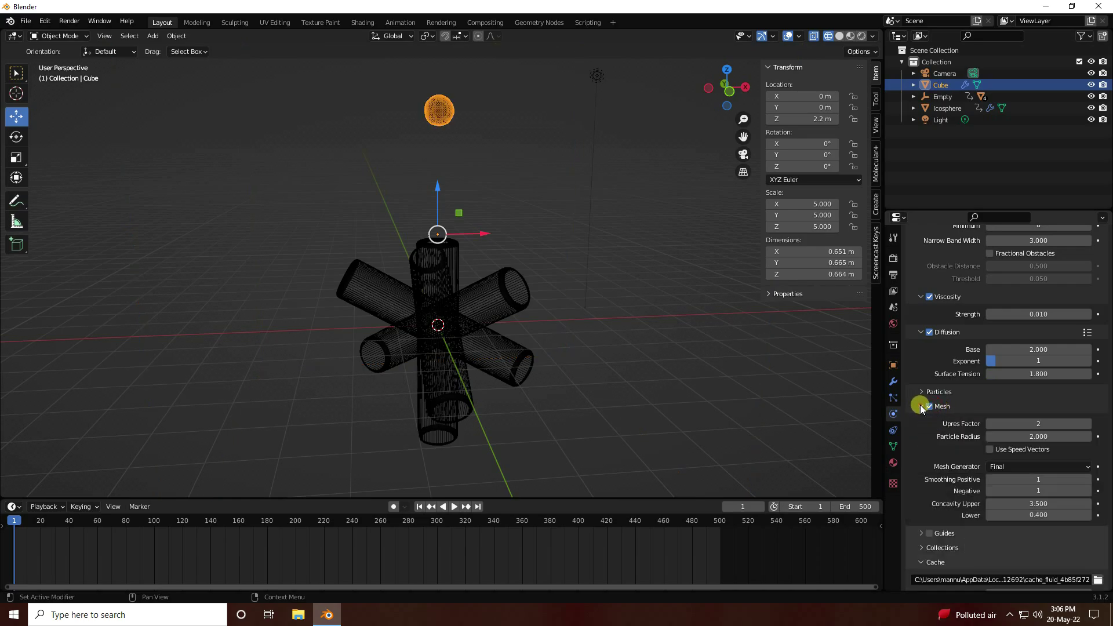
left_click(922, 407)
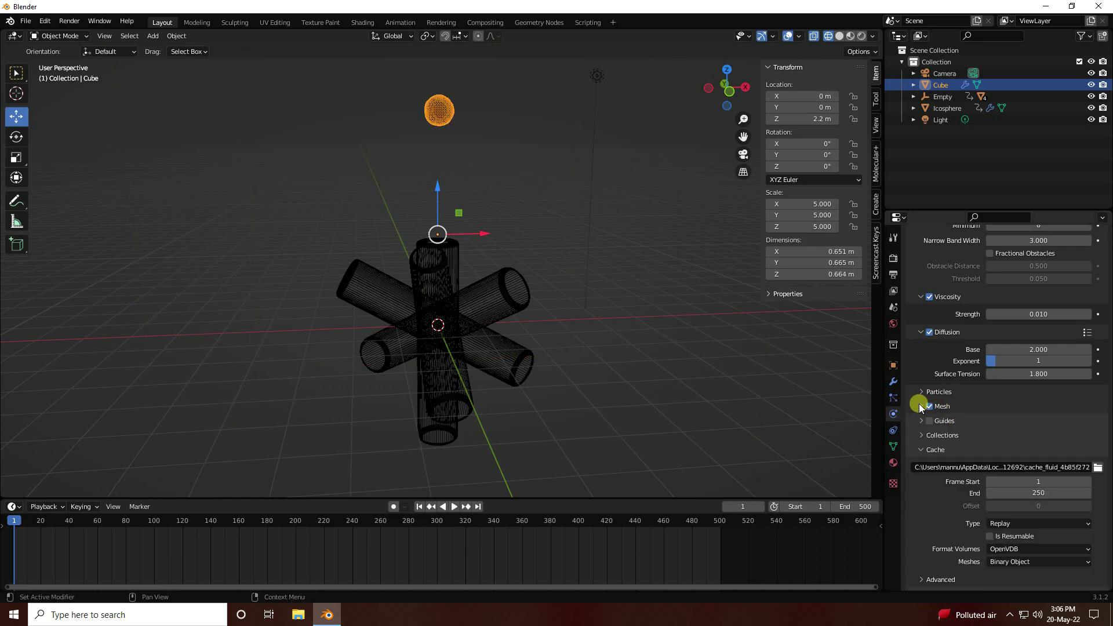
Set both the Turbulence and Drag field weights of the fluid domain to 0.5
scroll(930, 523, "down", 1)
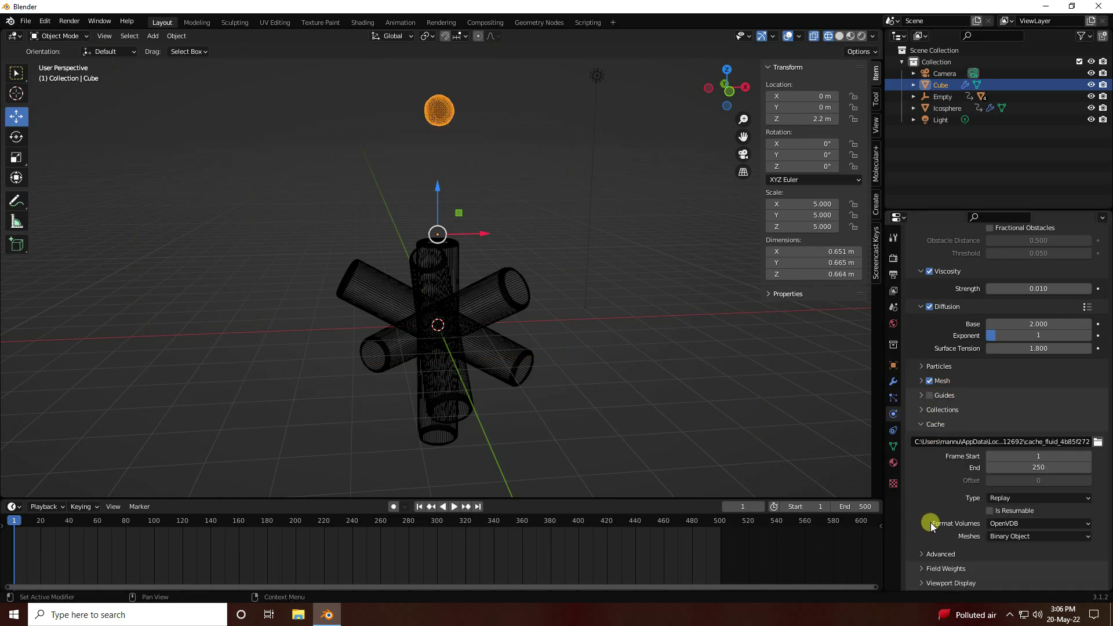
left_click(922, 568)
scroll(937, 510, "down", 5)
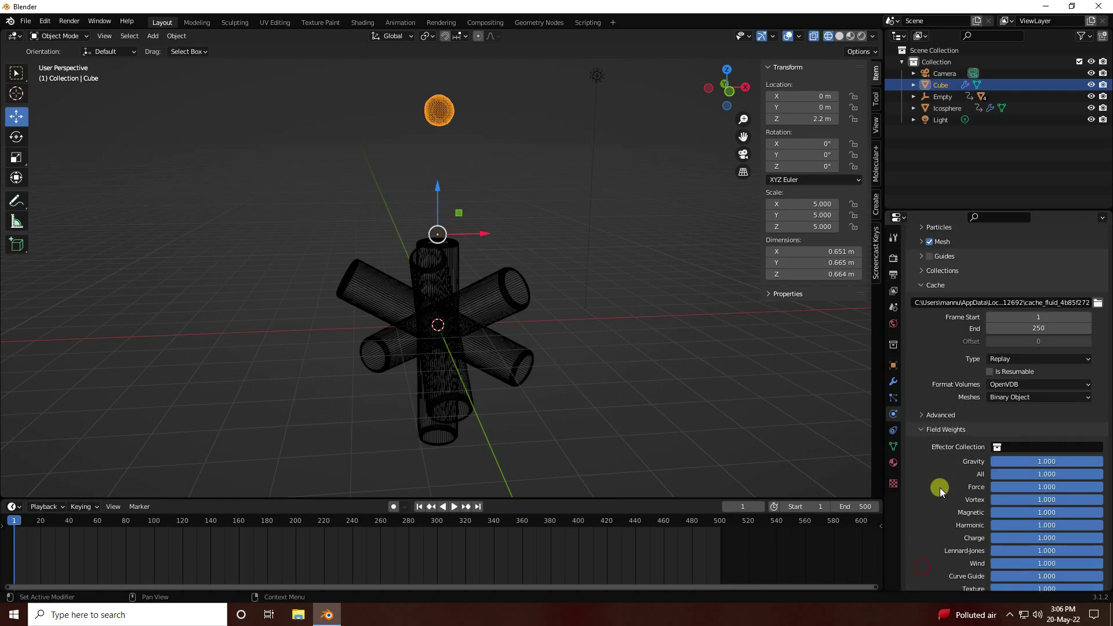
scroll(941, 489, "down", 3)
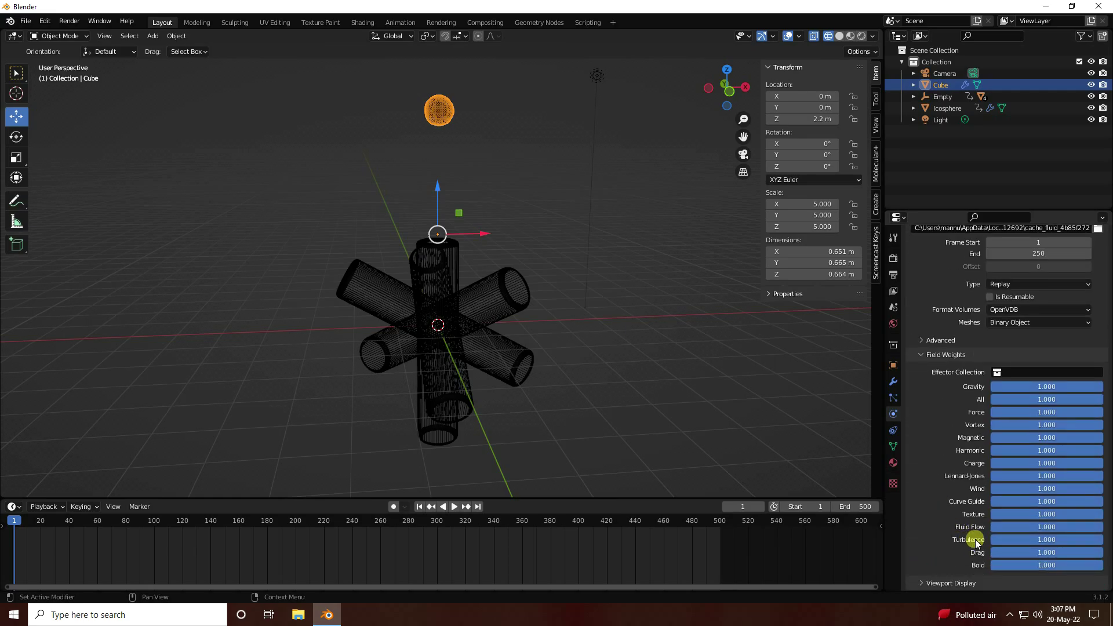
left_click(1022, 540)
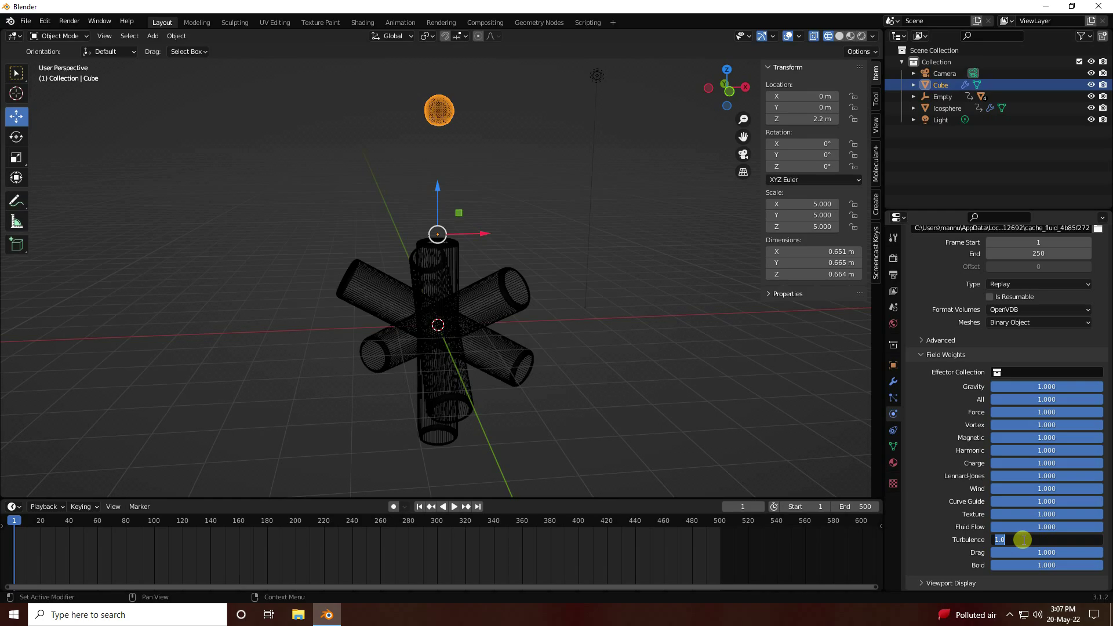
key("Tab")
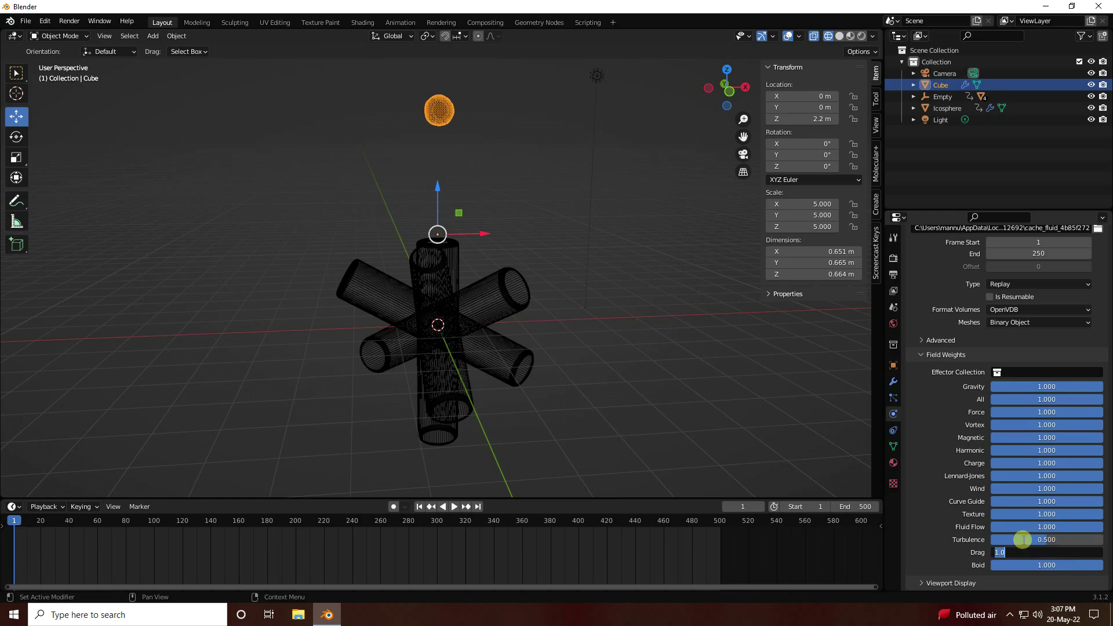
key("Return")
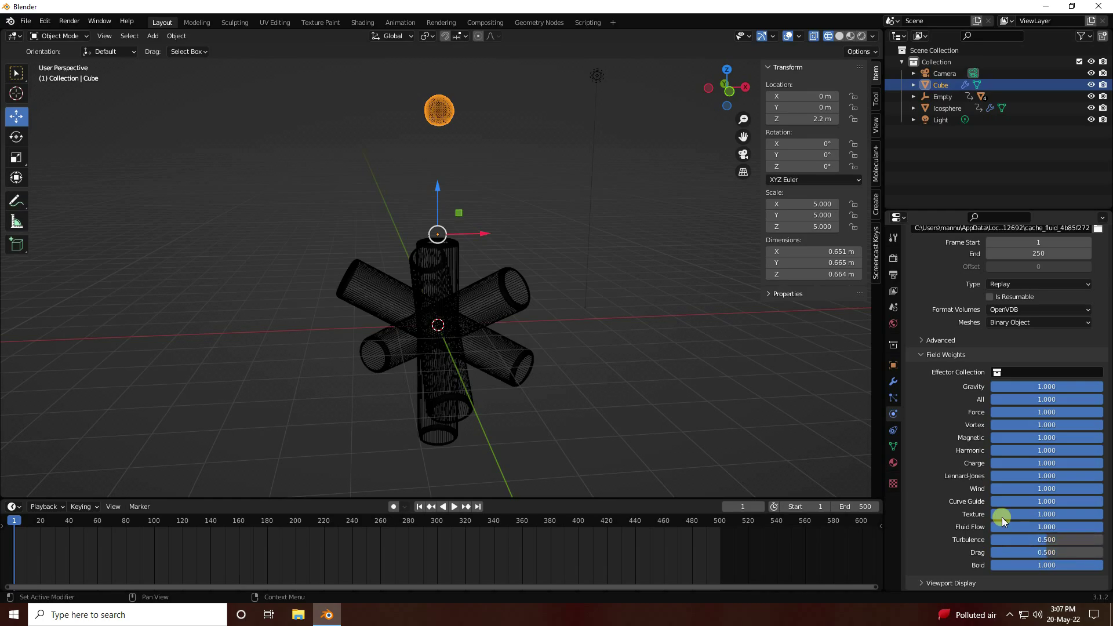
Change the domain's cache type to All and return the timeline to the start frame
scroll(965, 287, "up", 2)
left_click(999, 326)
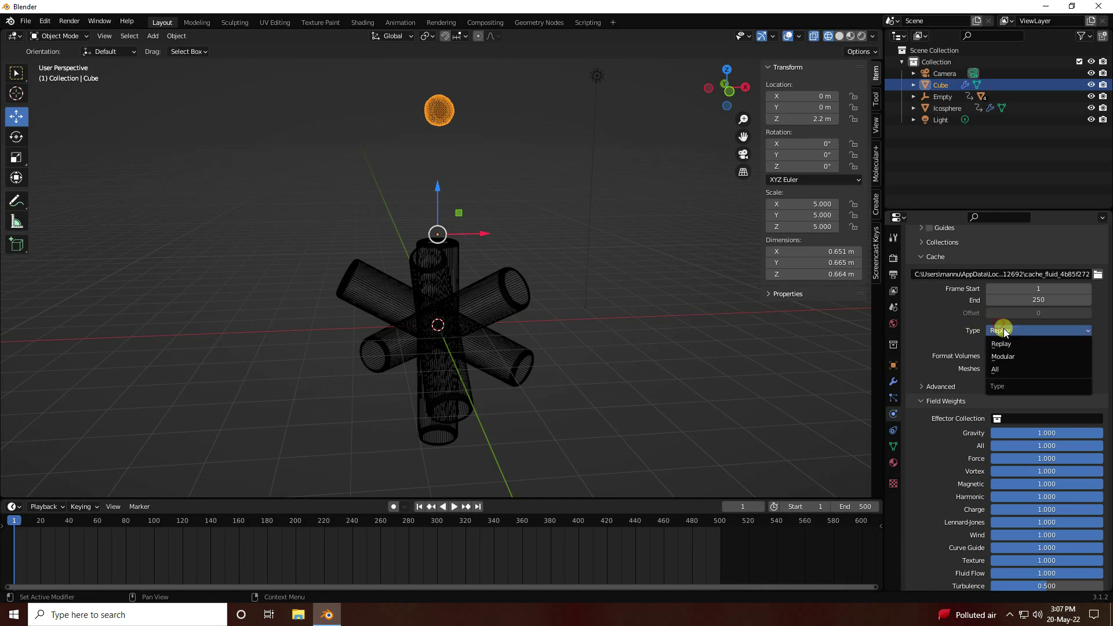
left_click(1001, 367)
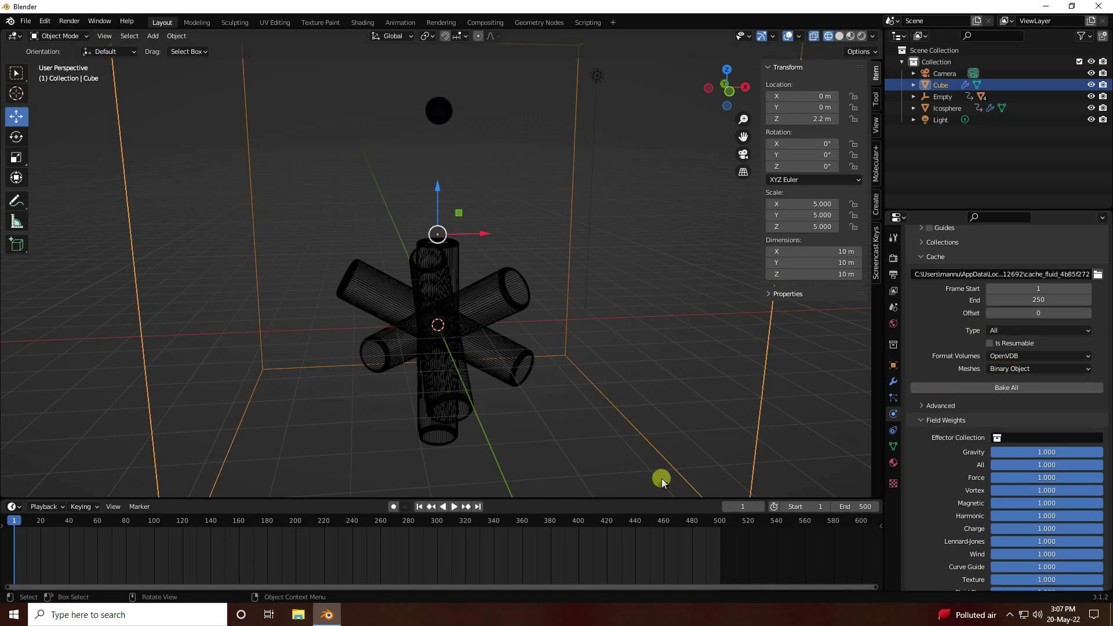
left_click(419, 506)
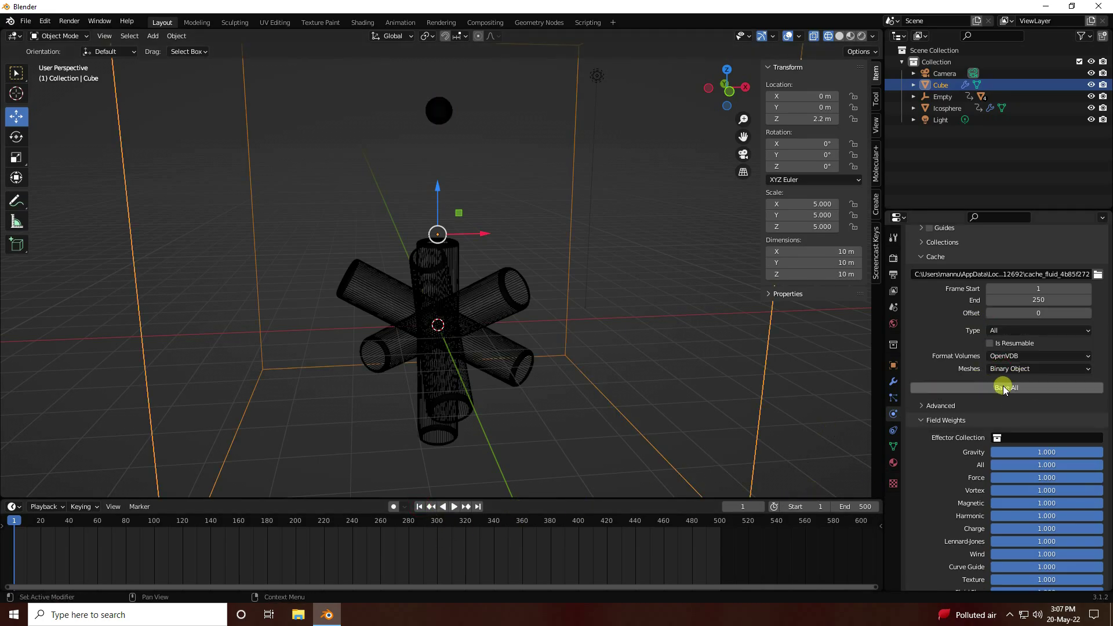
Save the scene on the Desktop as TT.blend
left_click(26, 20)
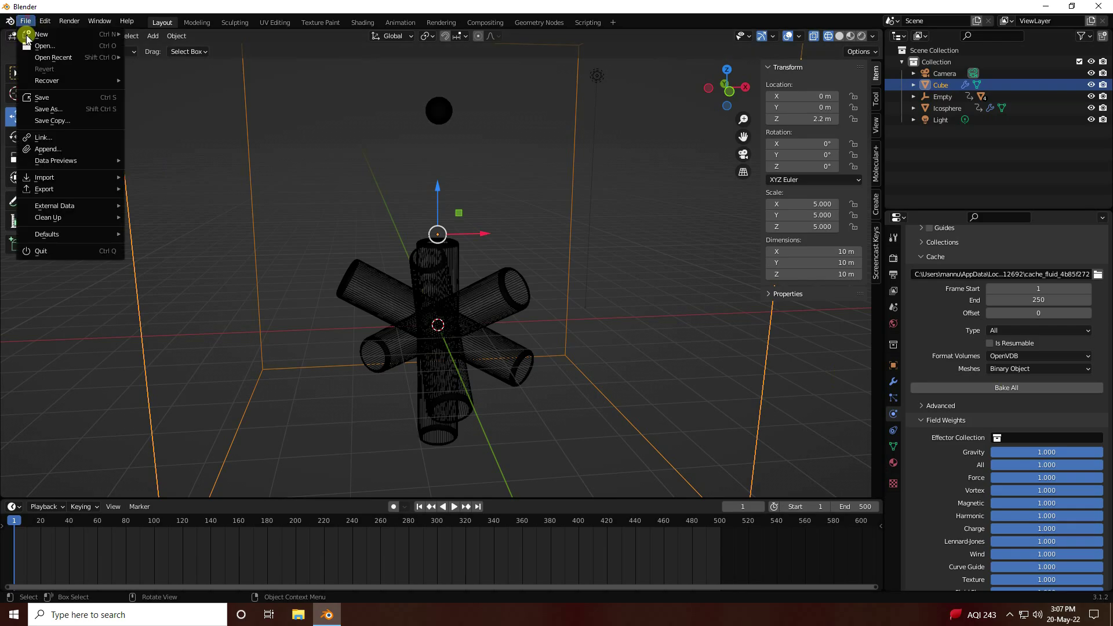
left_click(50, 98)
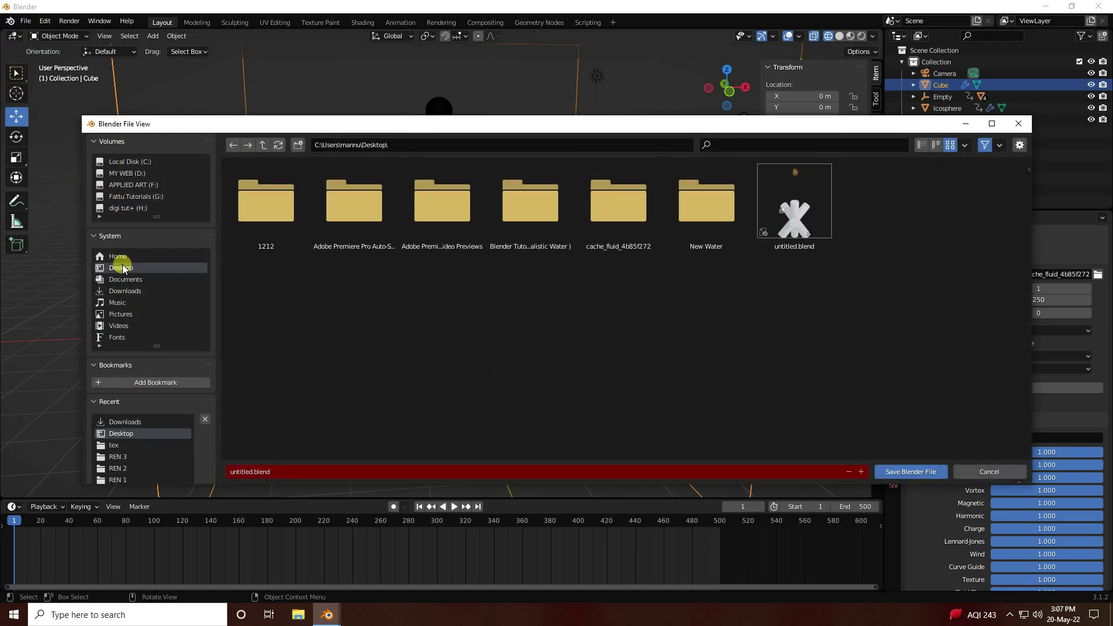
left_click(287, 470)
type("W")
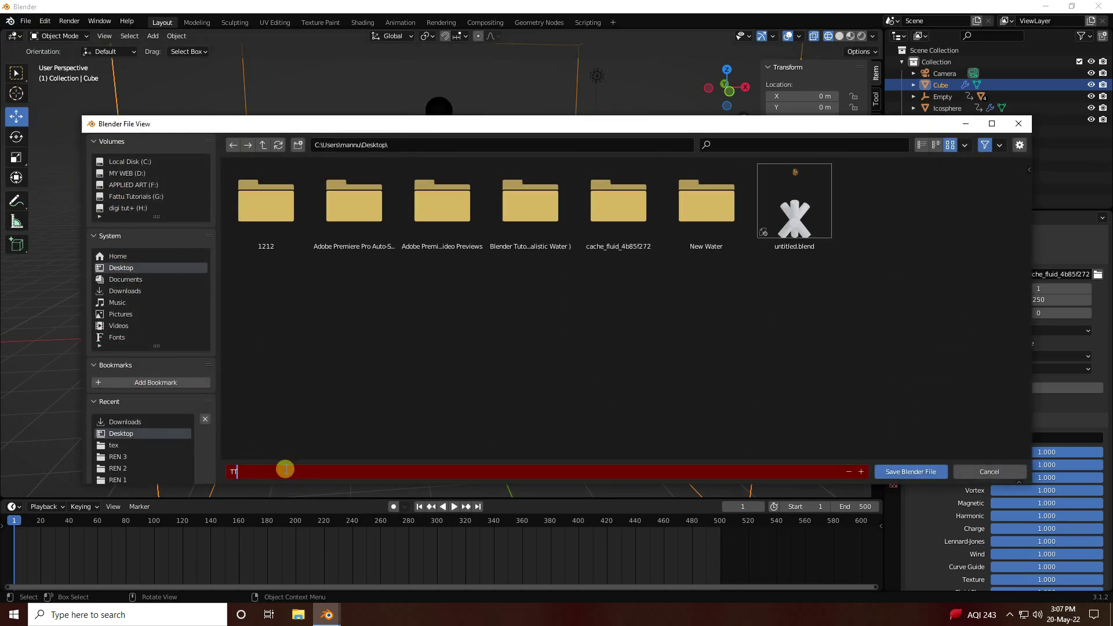
left_click(910, 471)
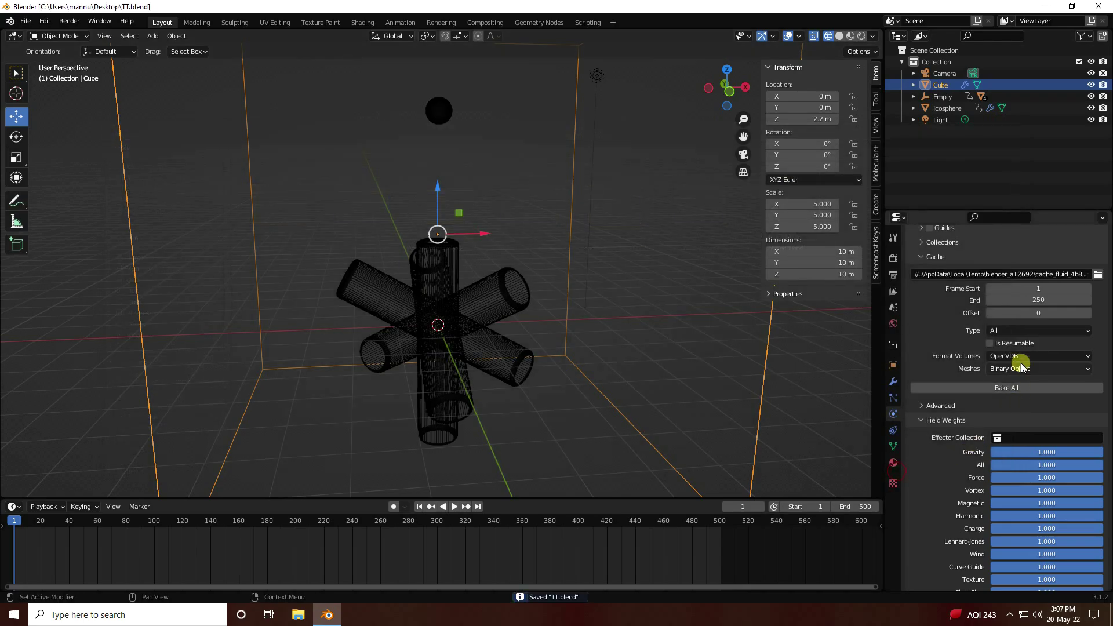
left_click(1004, 388)
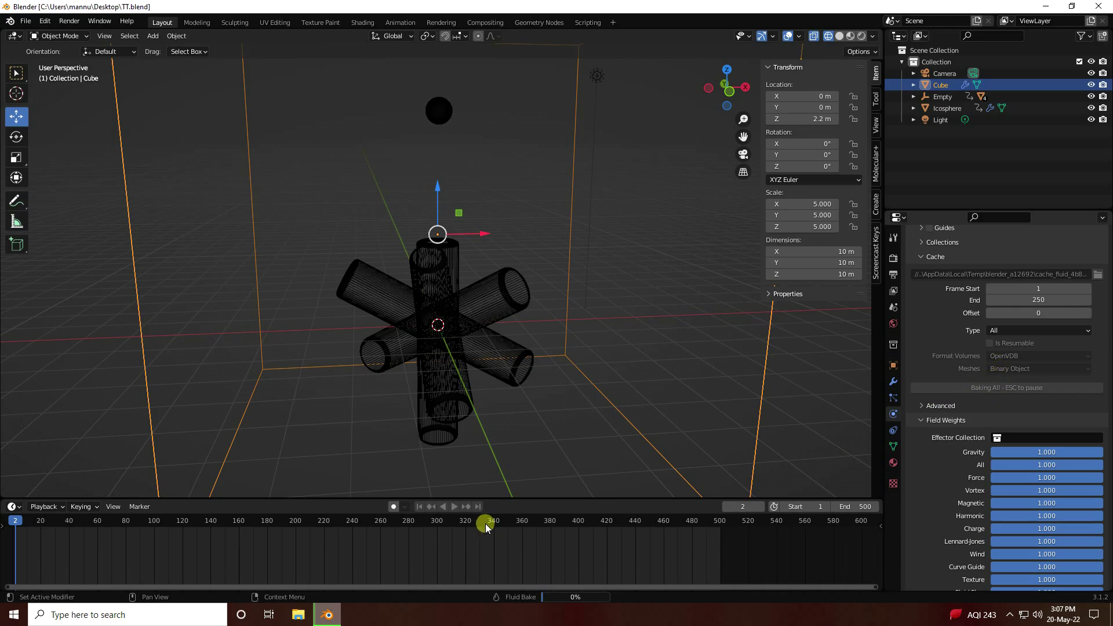
key("Escape")
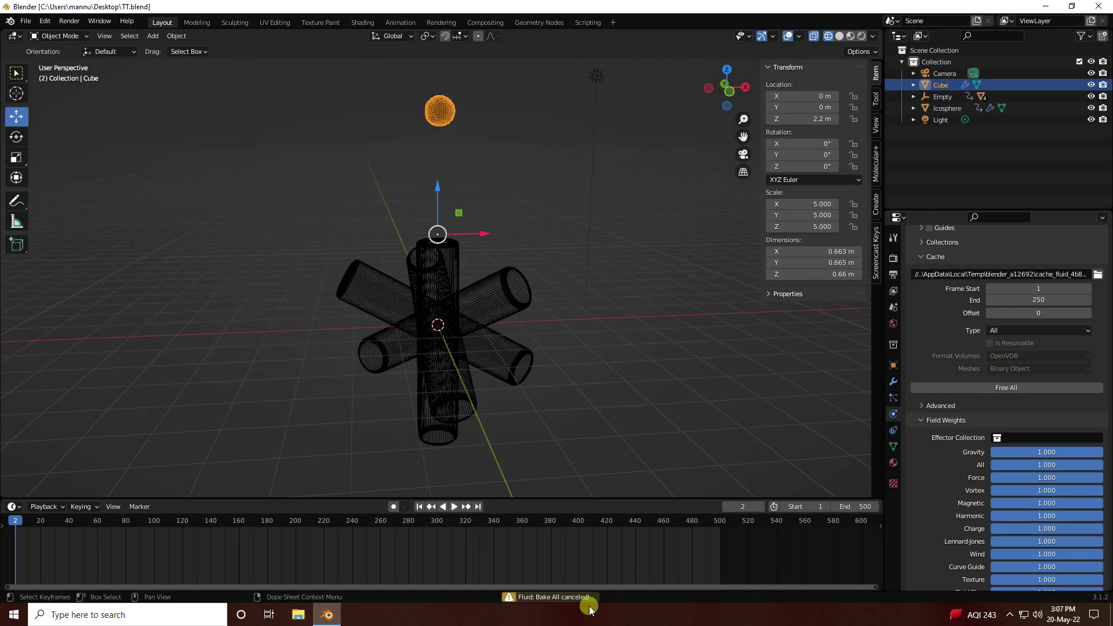
scroll(954, 474, "up", 7)
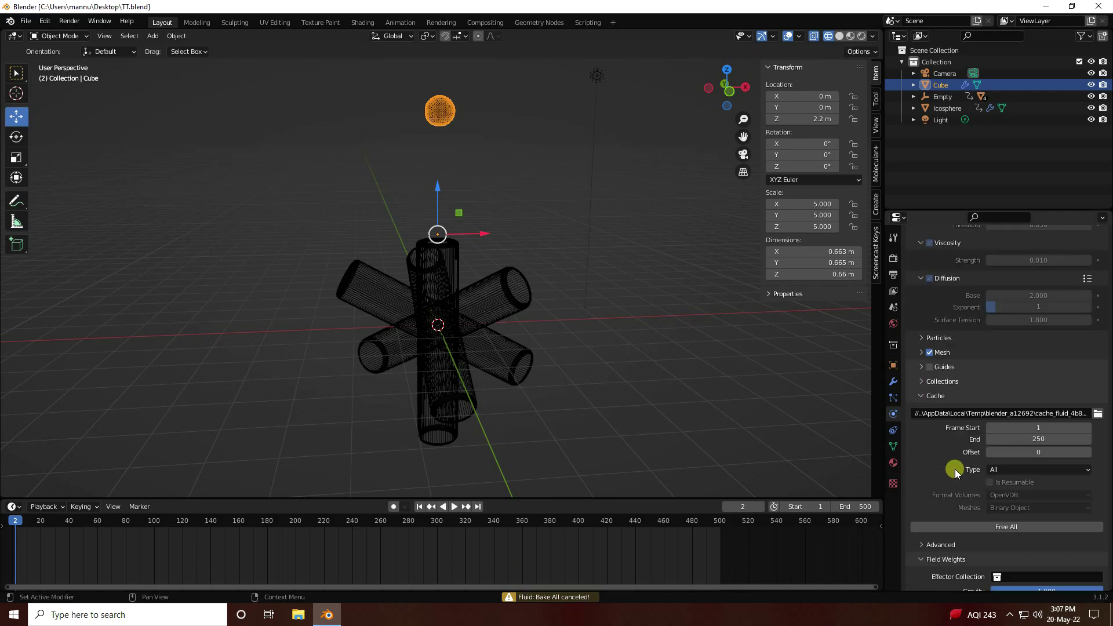
scroll(955, 469, "down", 9)
left_click(1005, 341)
Edit the liquid domain's Resolution Divisions and the end frame of its cache
scroll(940, 398, "up", 10)
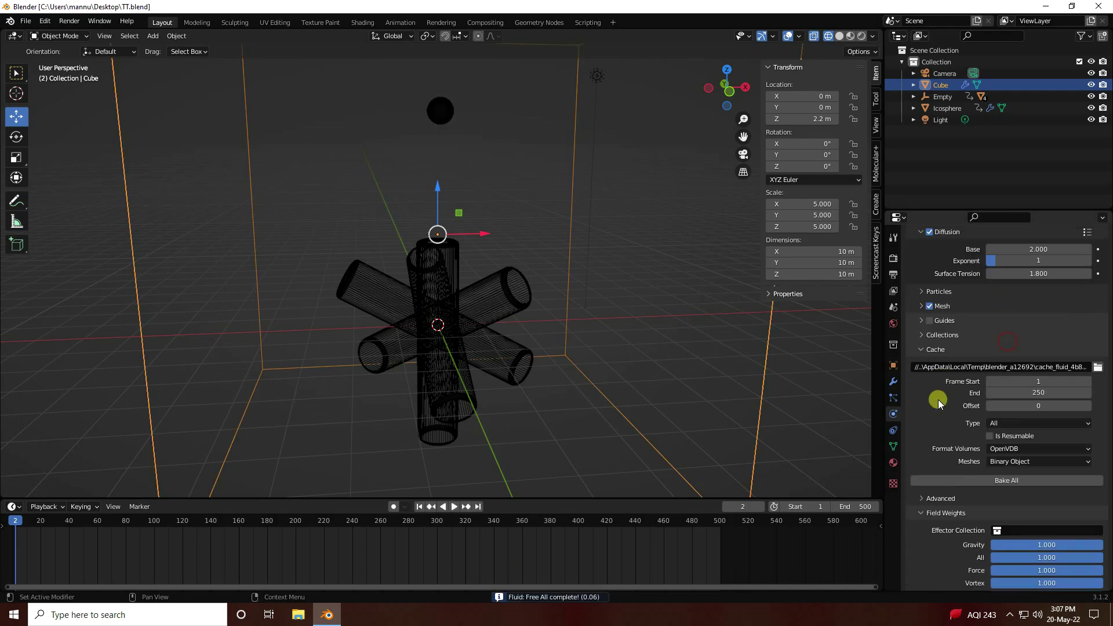
scroll(938, 403, "up", 9)
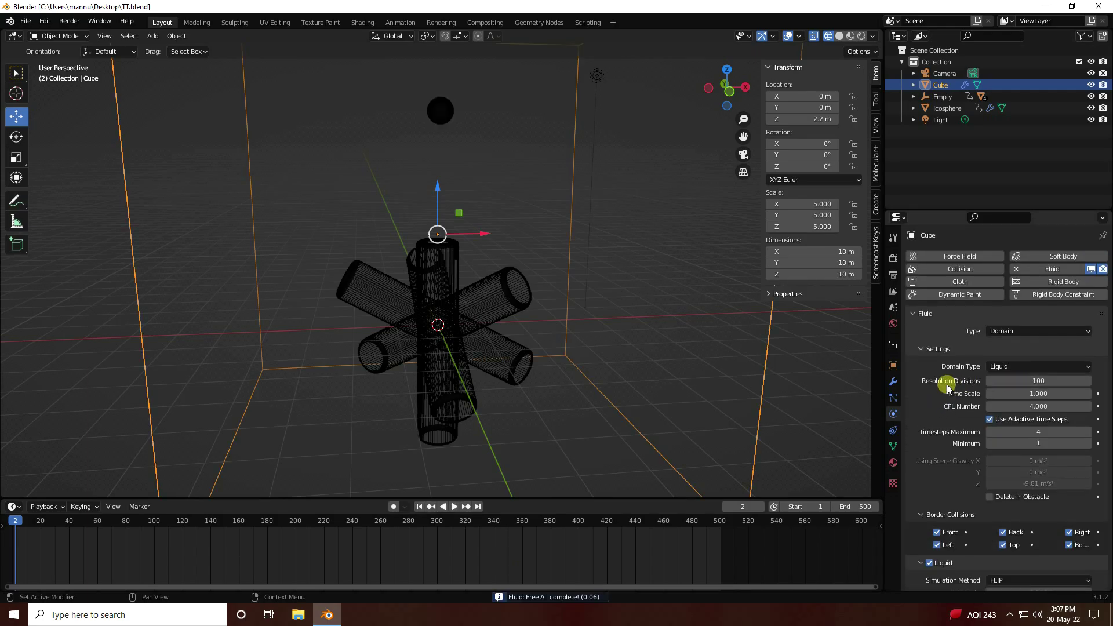
left_click(1042, 382)
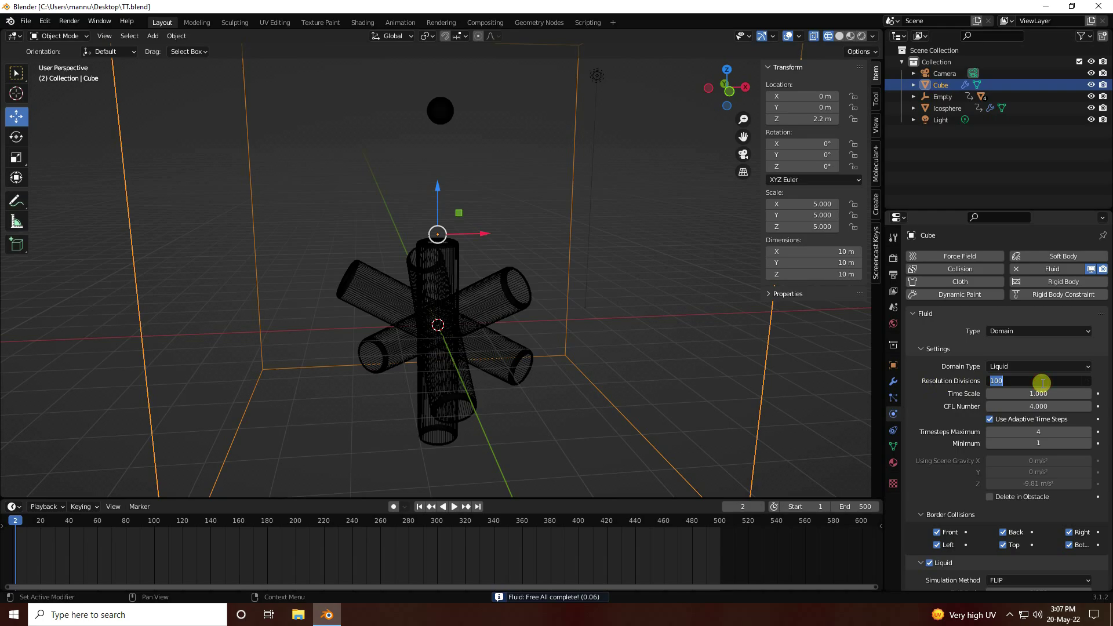
scroll(945, 397, "down", 15)
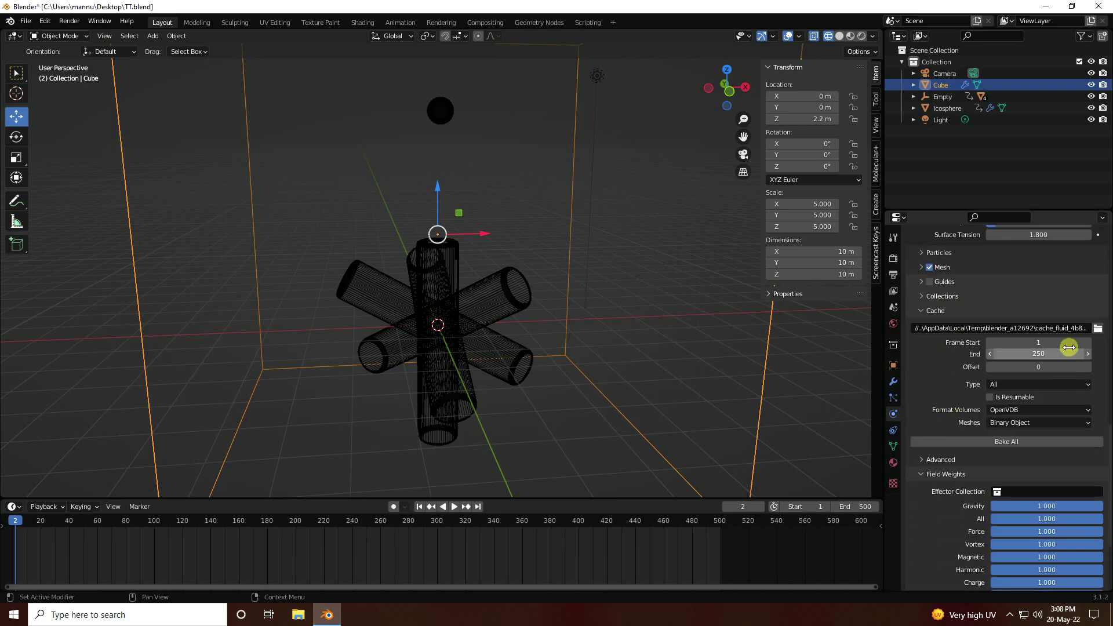
left_click(1037, 352)
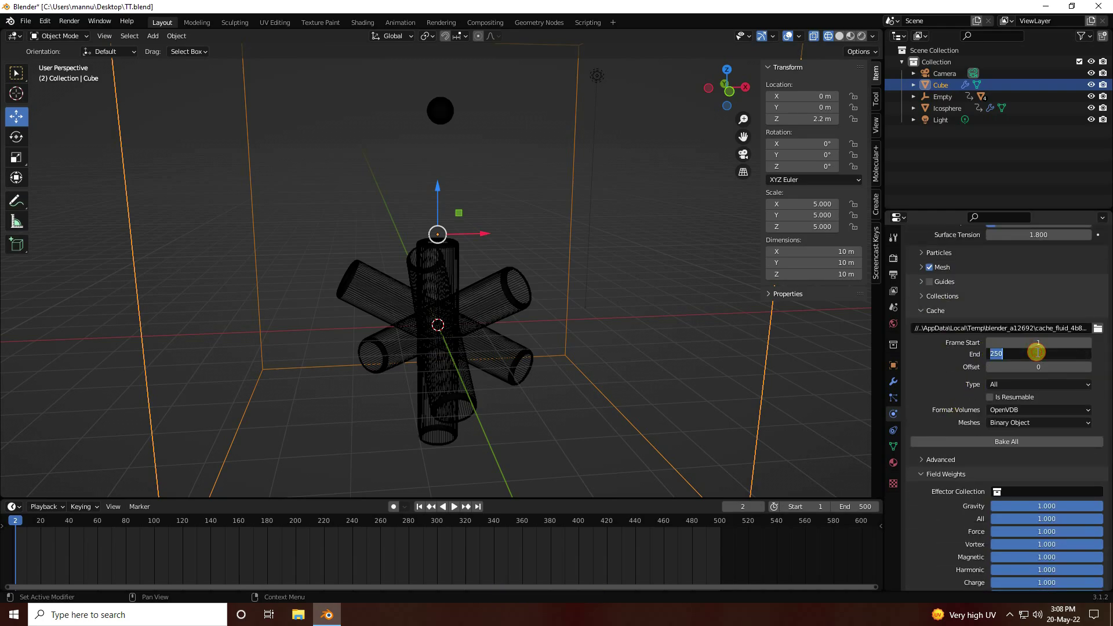
key("Return")
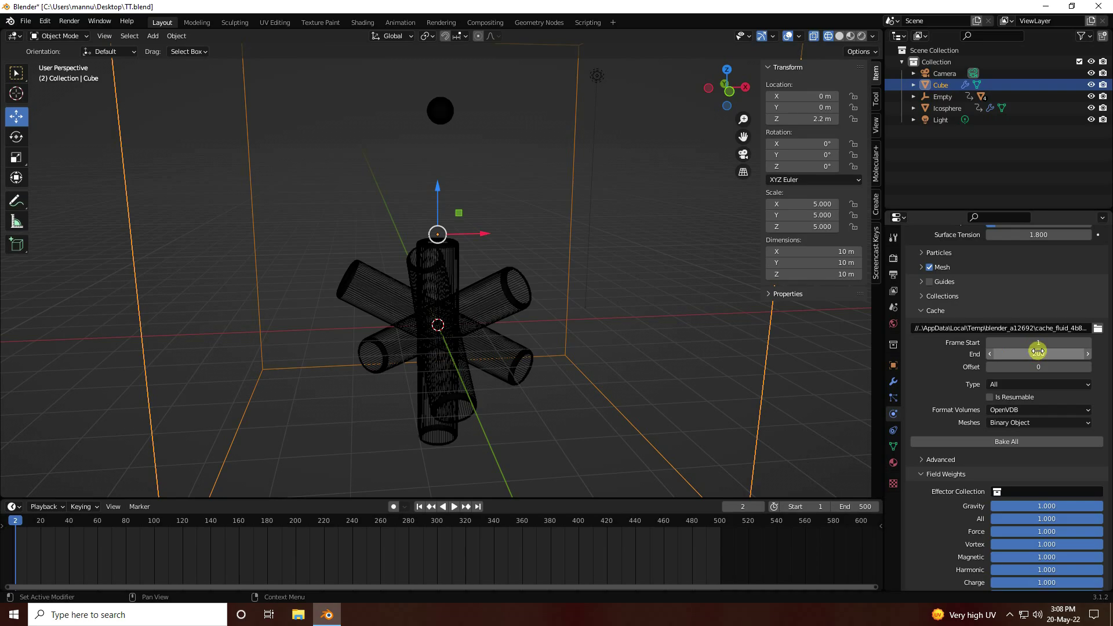
Bake all of the domain's liquid simulation and play back the result in the viewport
left_click(1007, 444)
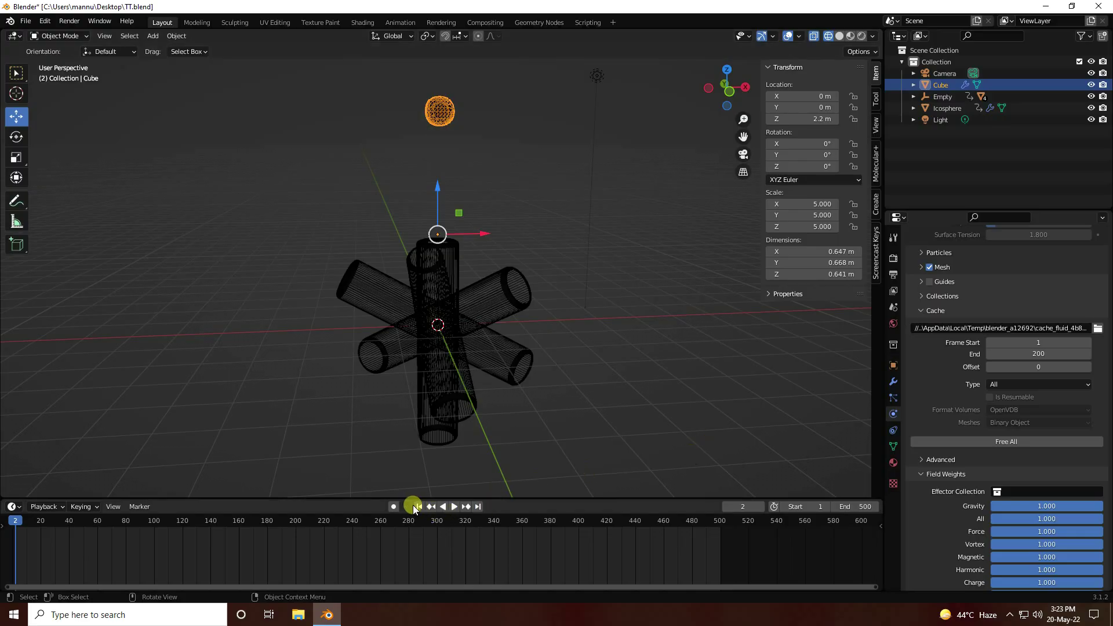
left_click(454, 506)
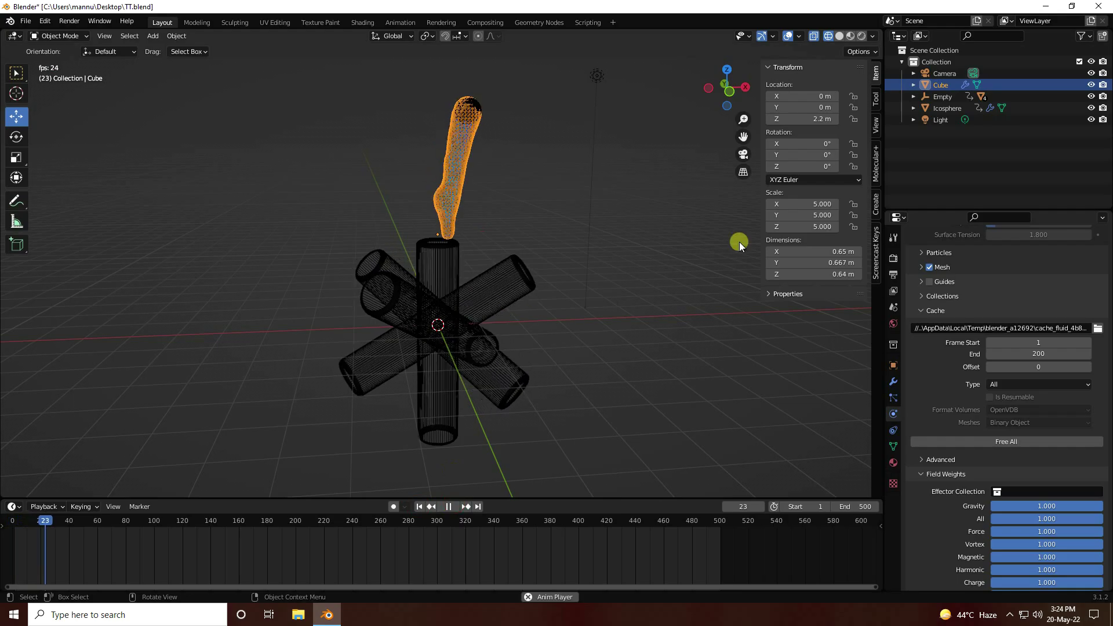
scroll(488, 145, "up", 5)
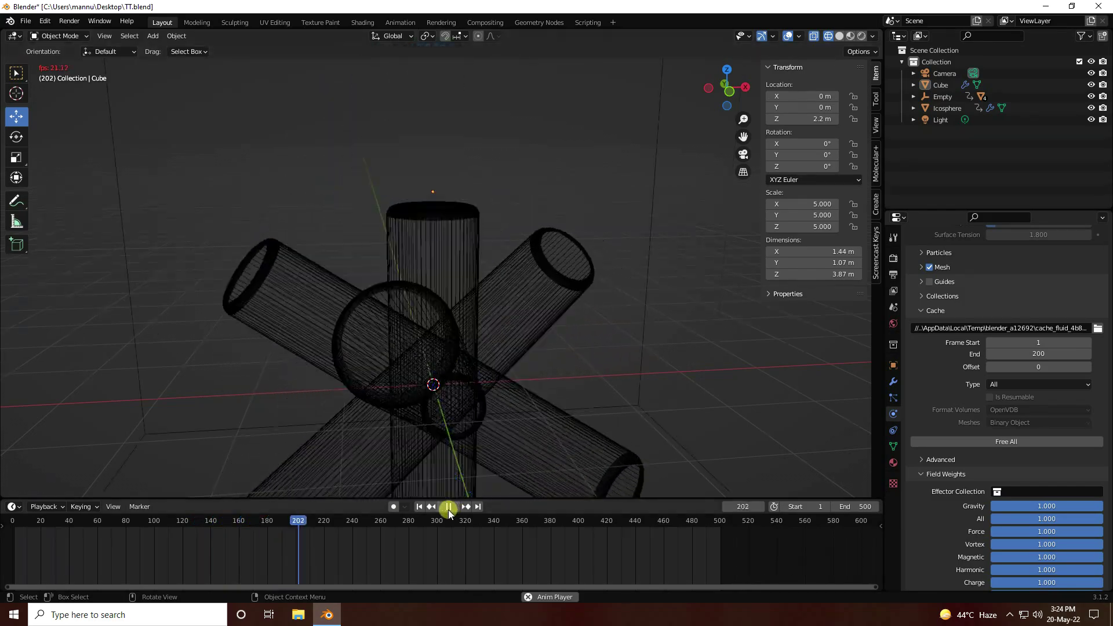
left_click(449, 509)
Check the domain's Resolution Divisions and replay the baked simulation from the start frame, pausing at frame 52
scroll(913, 413, "up", 10)
scroll(920, 416, "up", 10)
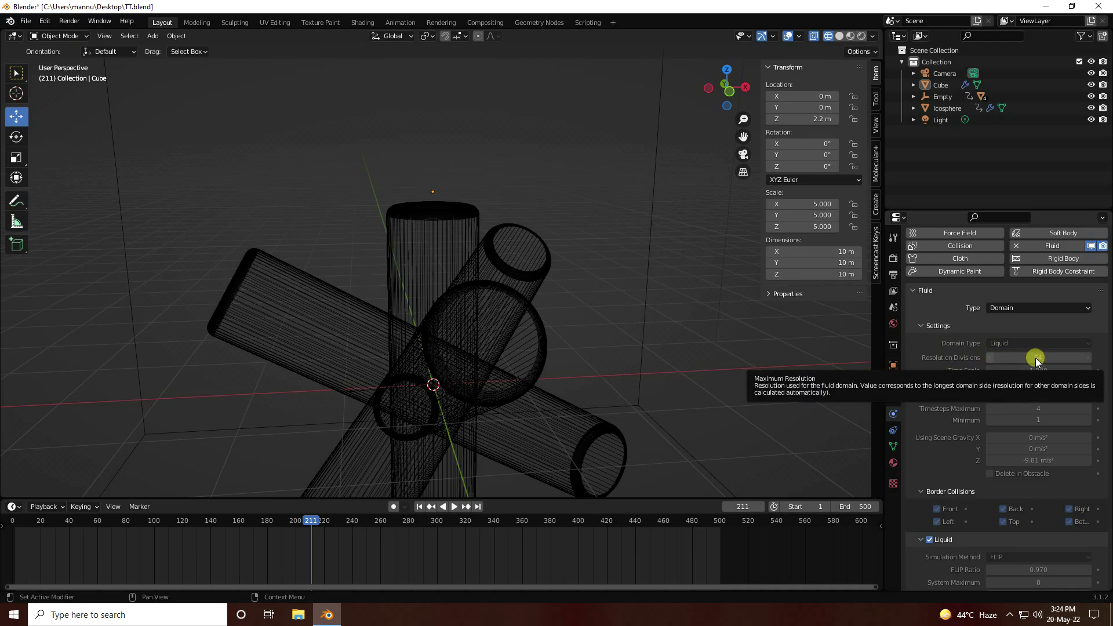
left_click(420, 506)
left_click(455, 506)
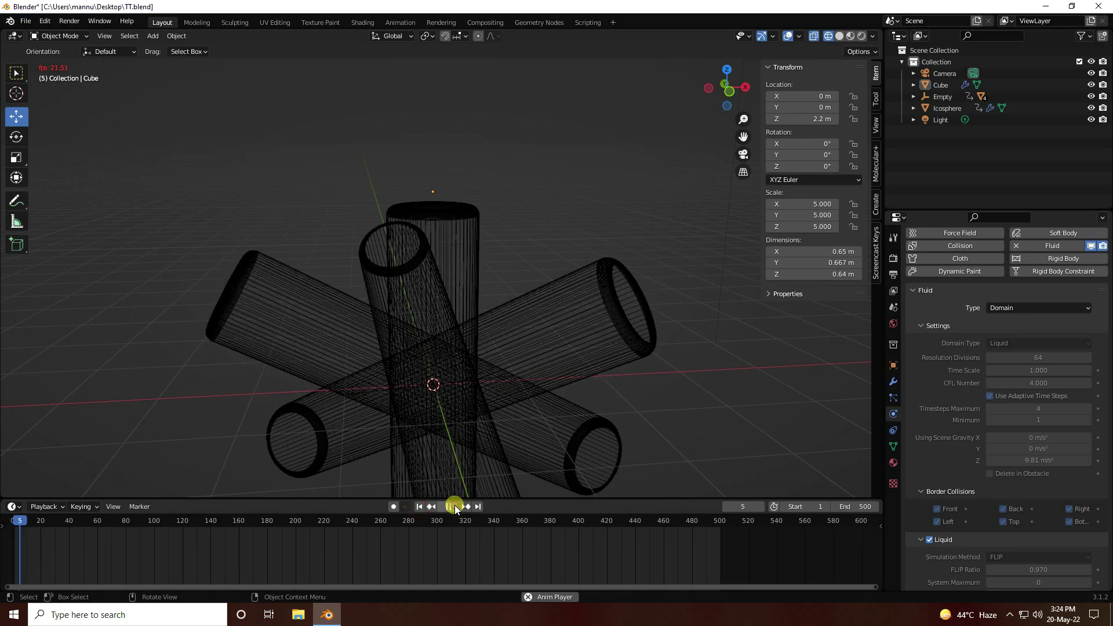
left_click(451, 506)
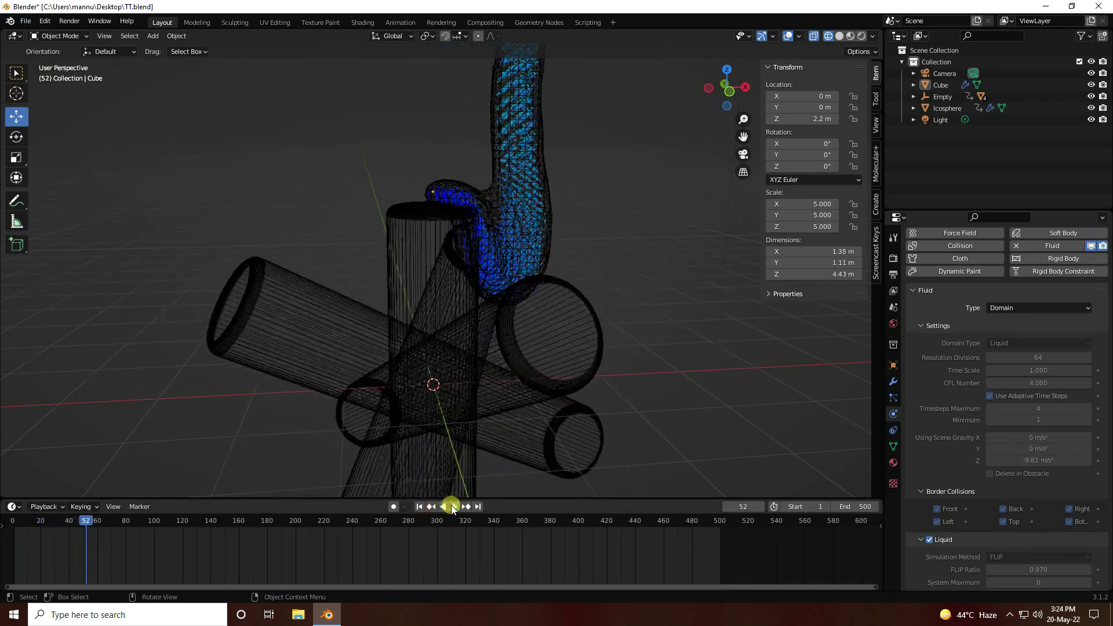
Switch the viewport to Solid shading and replay the fluid animation from the start frame
left_click(841, 36)
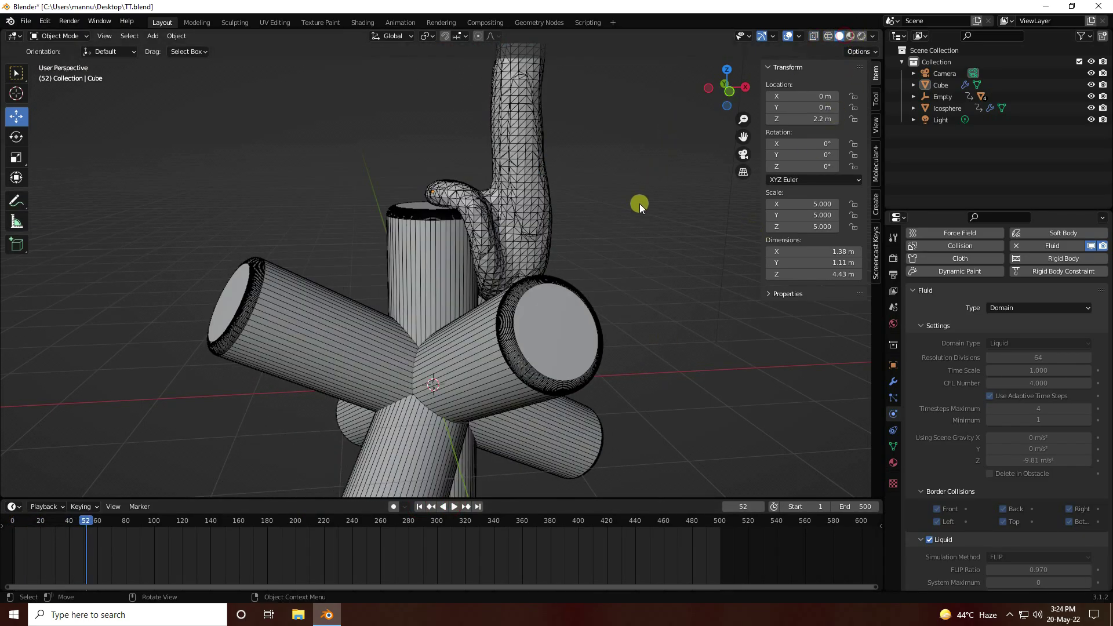
left_click(420, 507)
left_click(454, 506)
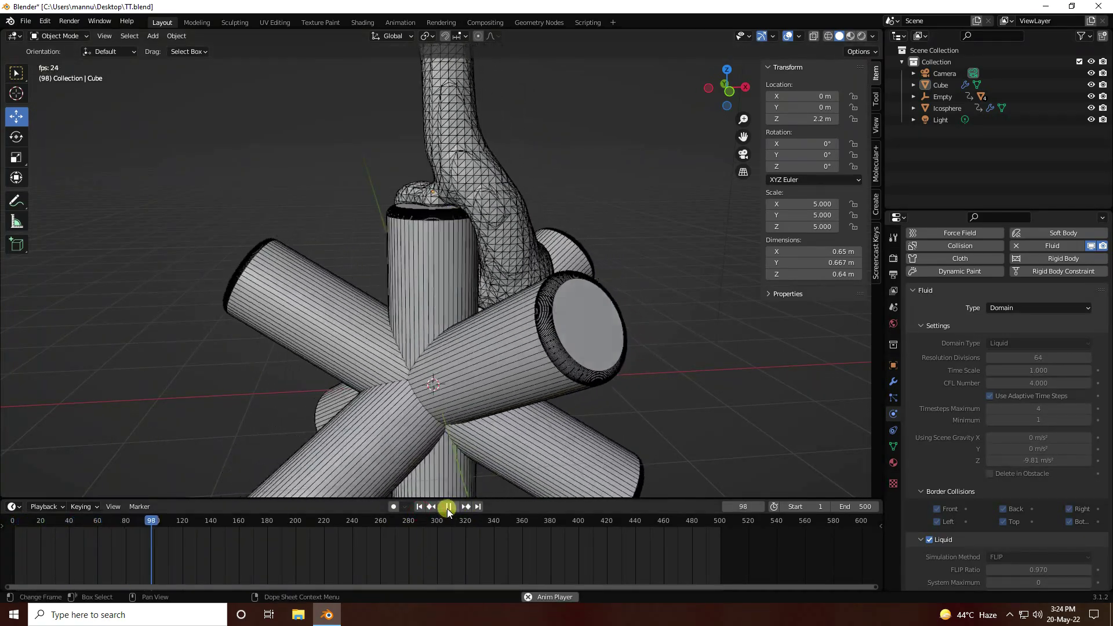
left_click(449, 506)
Select the liquid mesh flowing over the cylinders and apply Shade Smooth to it
scroll(353, 329, "down", 1)
right_click(426, 103)
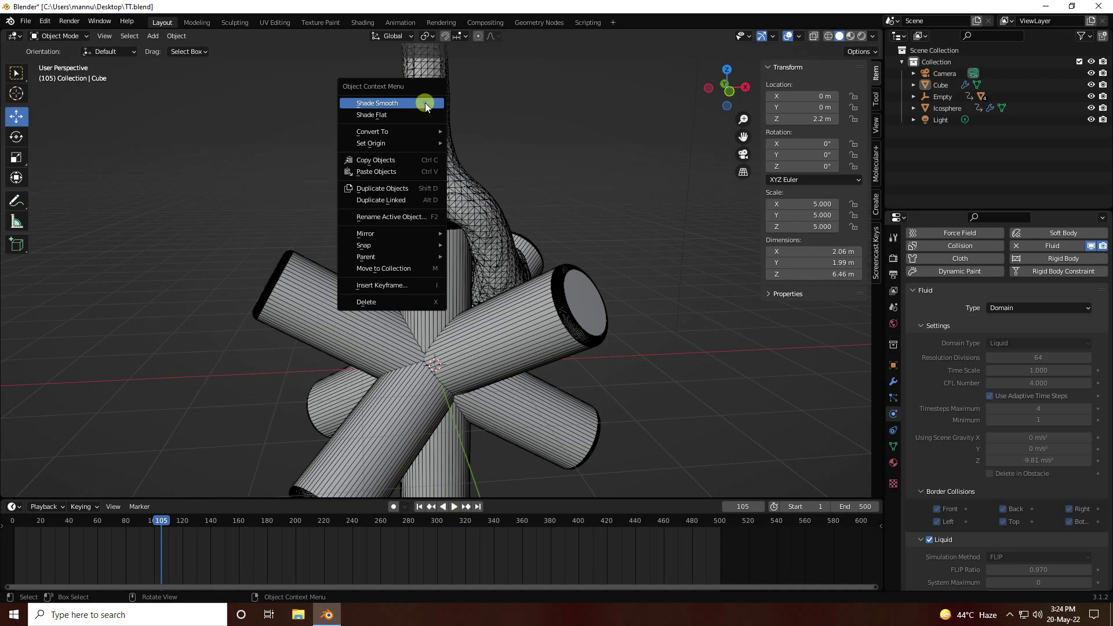
left_click(397, 104)
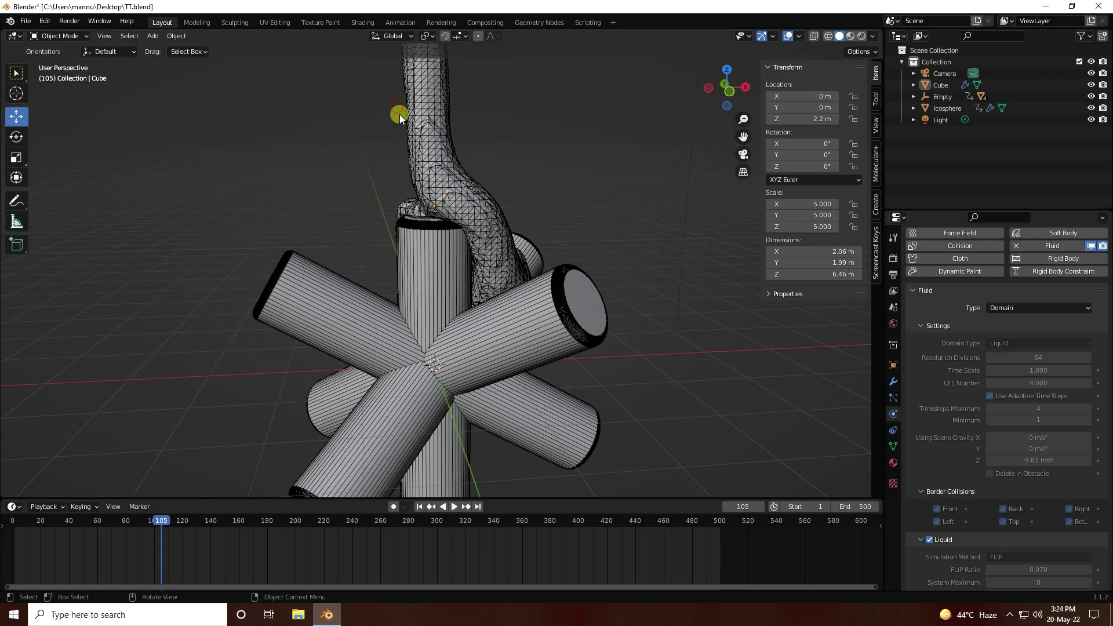
right_click(428, 109)
left_click(404, 108)
left_click(418, 107)
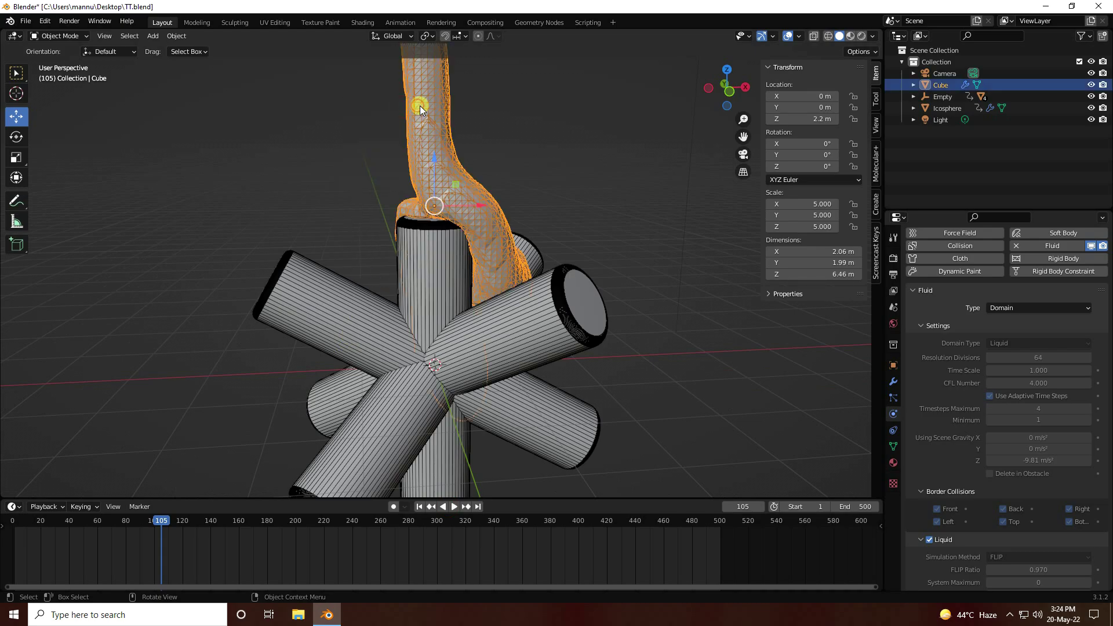
right_click(420, 106)
left_click(400, 108)
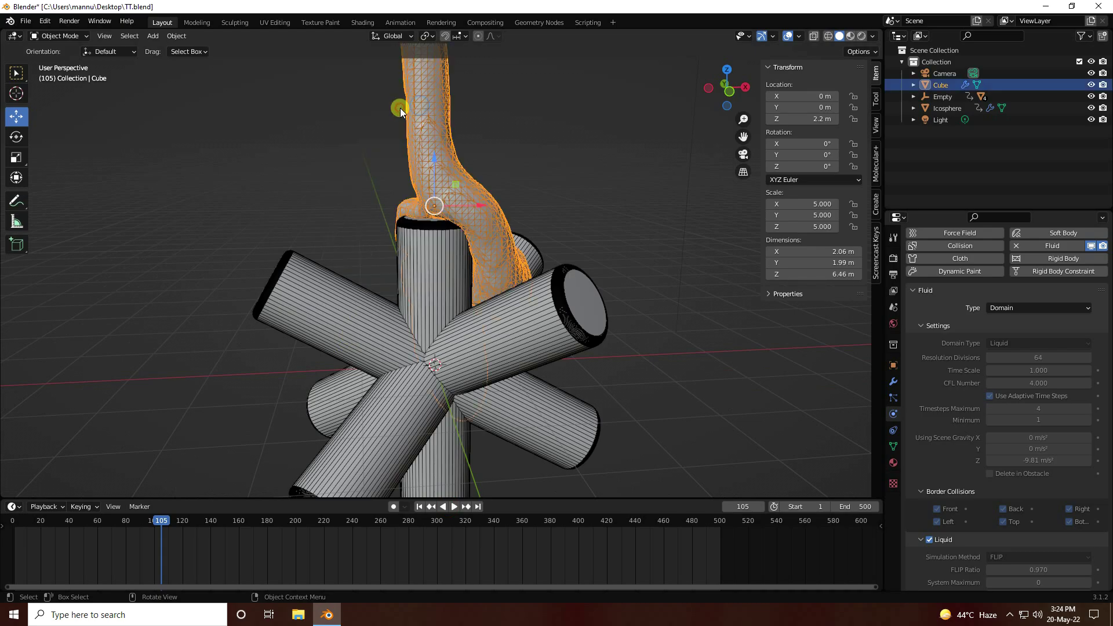
Replay the simulation from the start frame with the liquid deselected and pause at frame 156
left_click(419, 506)
left_click(453, 506)
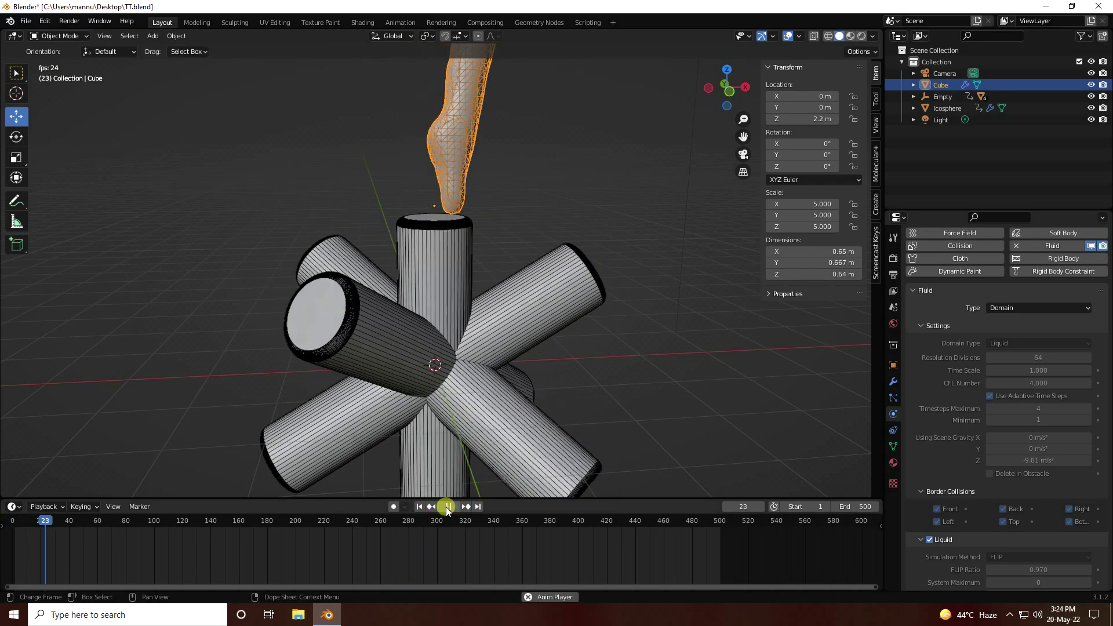
left_click(608, 210)
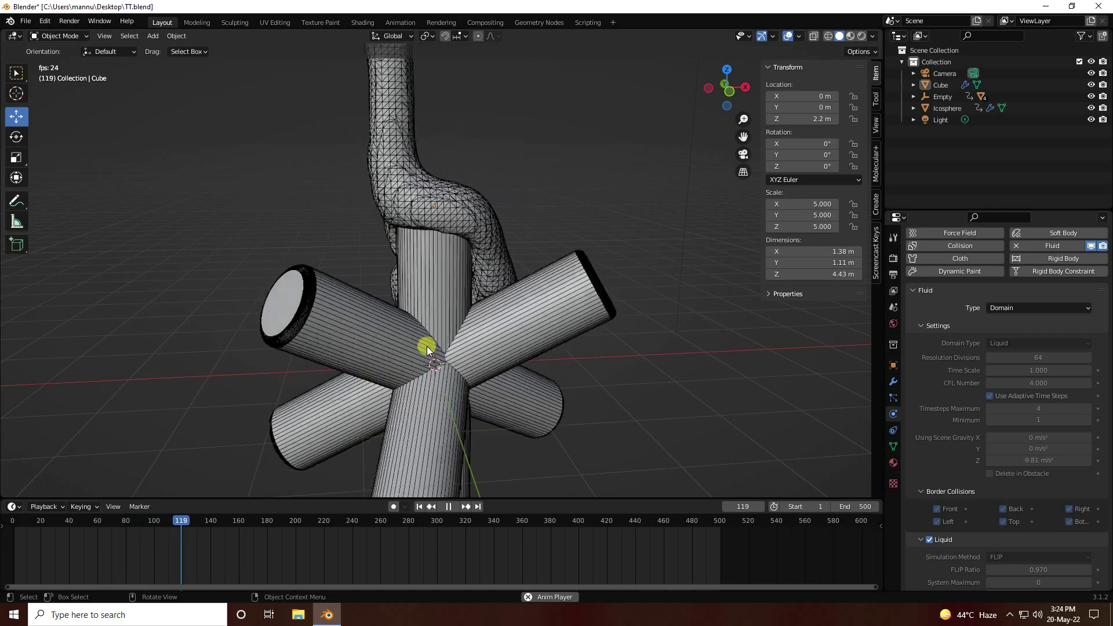
left_click(448, 505)
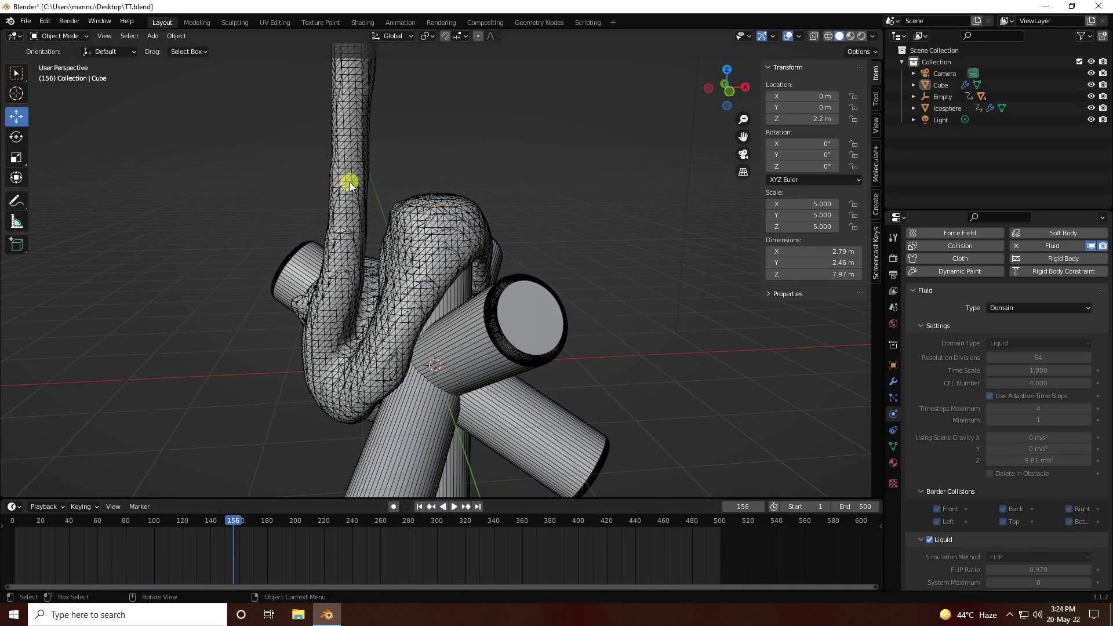
In the Shading workspace, unlink the Cube's existing material and create a new one for the liquid
left_click(363, 22)
scroll(527, 115, "up", 3)
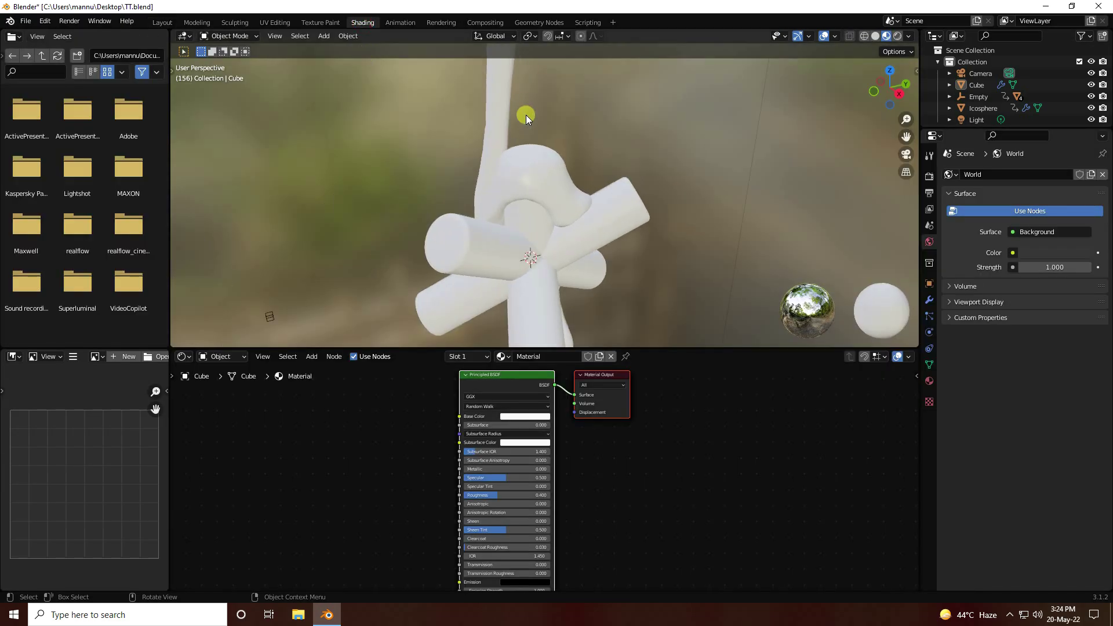
left_click(976, 85)
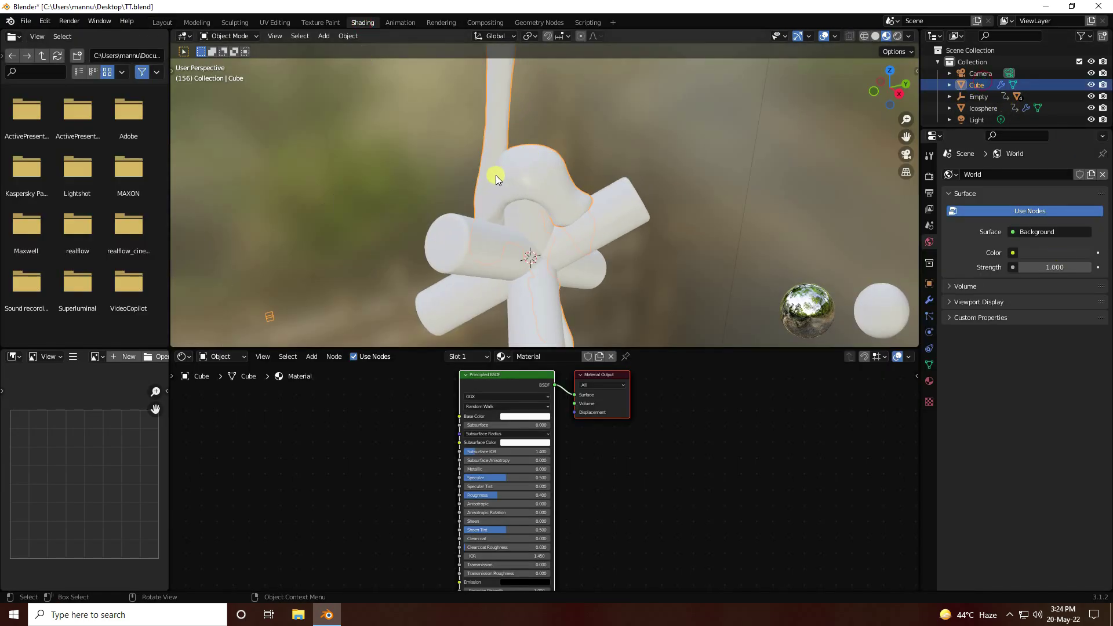
left_click(612, 356)
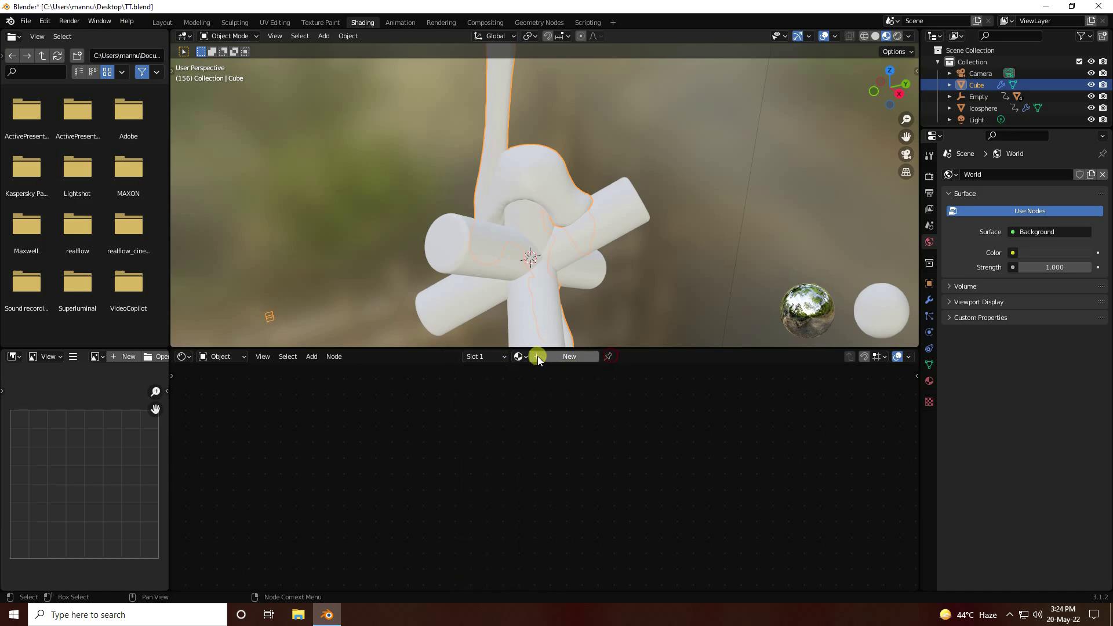
left_click(539, 356)
scroll(517, 410, "up", 2)
scroll(518, 410, "up", 2)
middle_click_drag(459, 428, 525, 534)
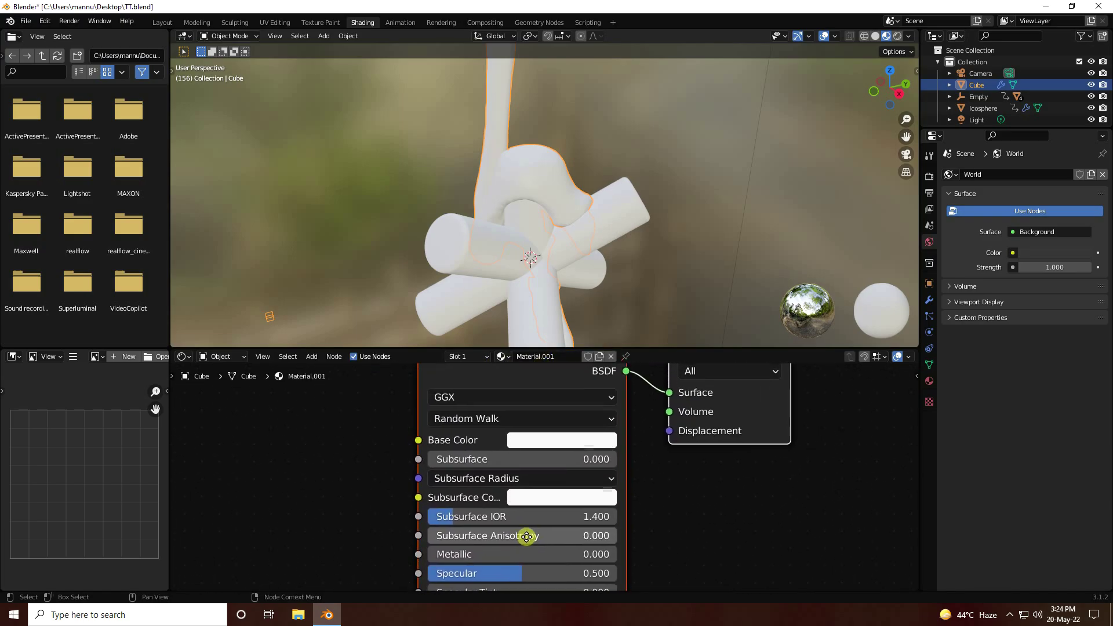
Set the liquid material's Base Color to hue 0.07 and saturation 0.9
left_click(518, 442)
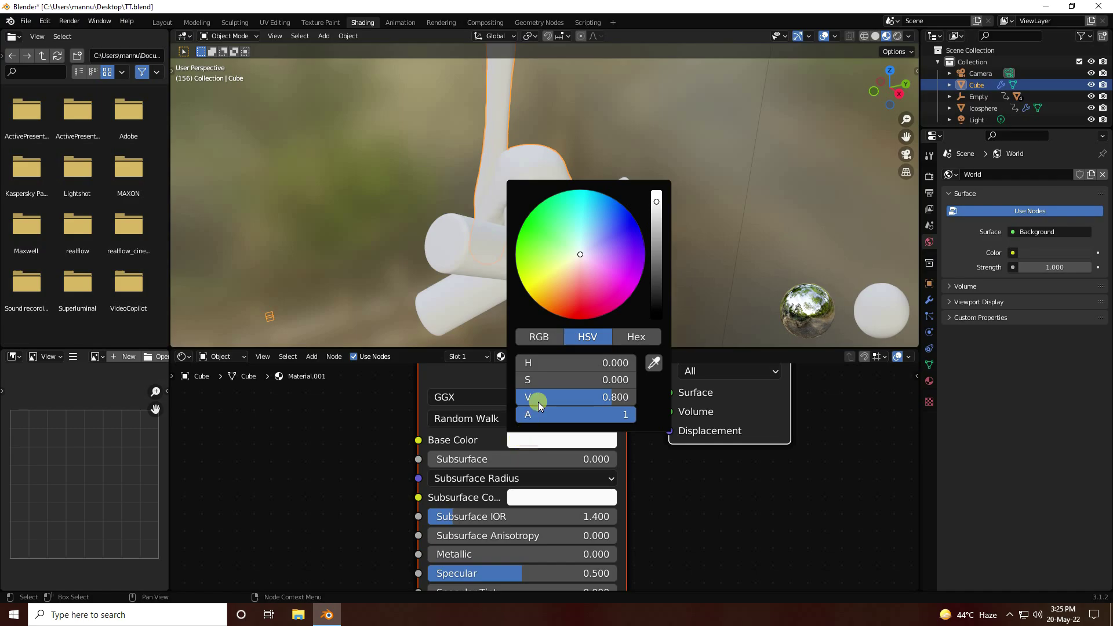
left_click(550, 362)
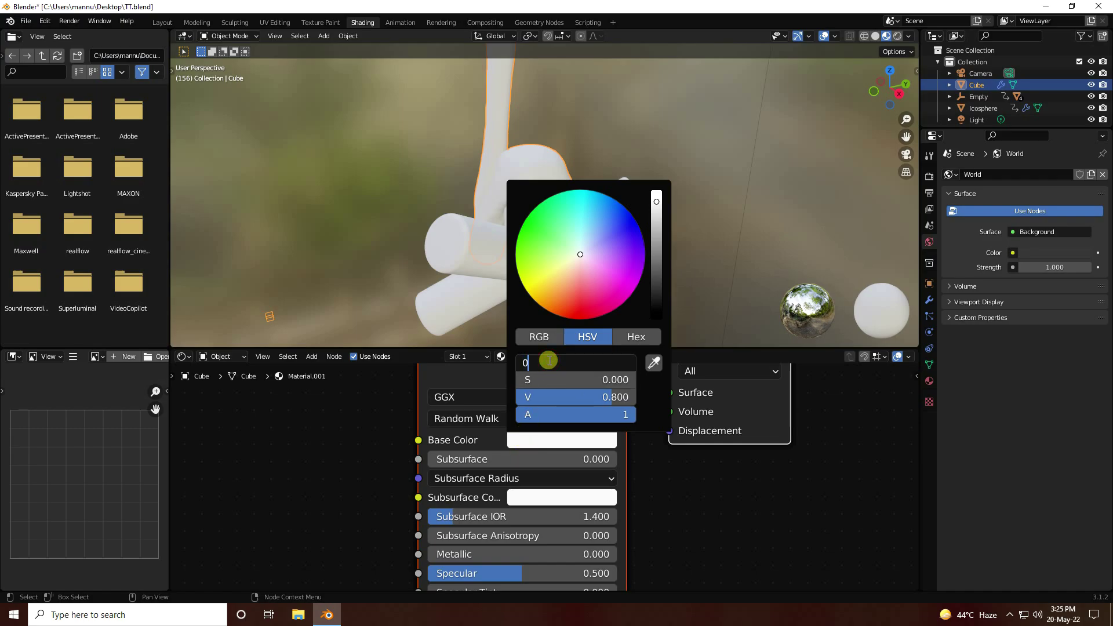
type("0.07")
key("Return")
left_click(541, 375)
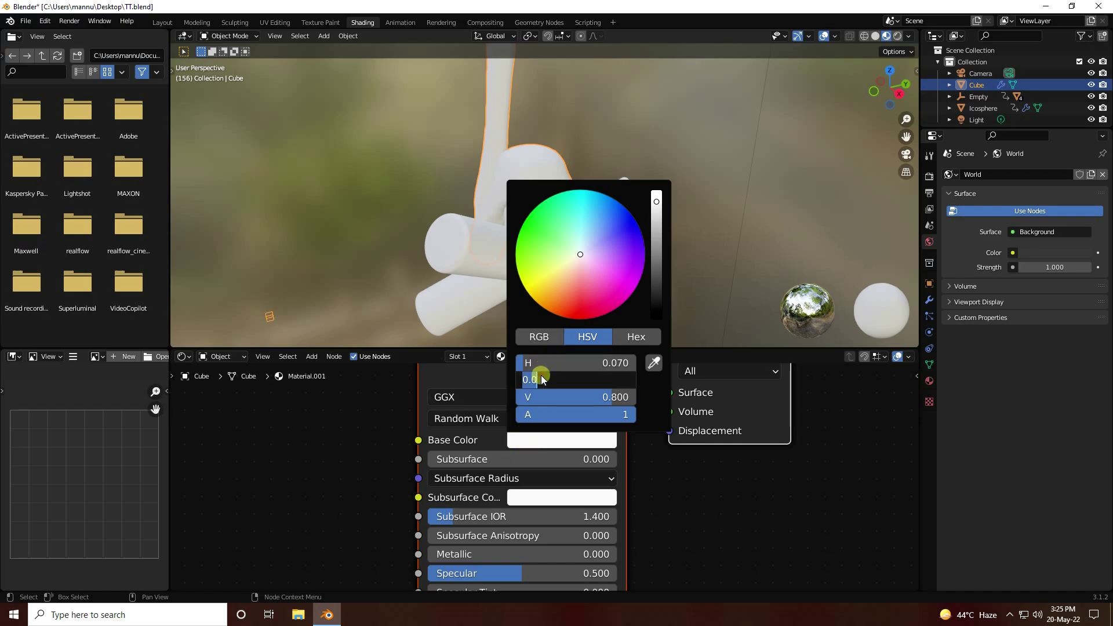
type("0.9")
key("Return")
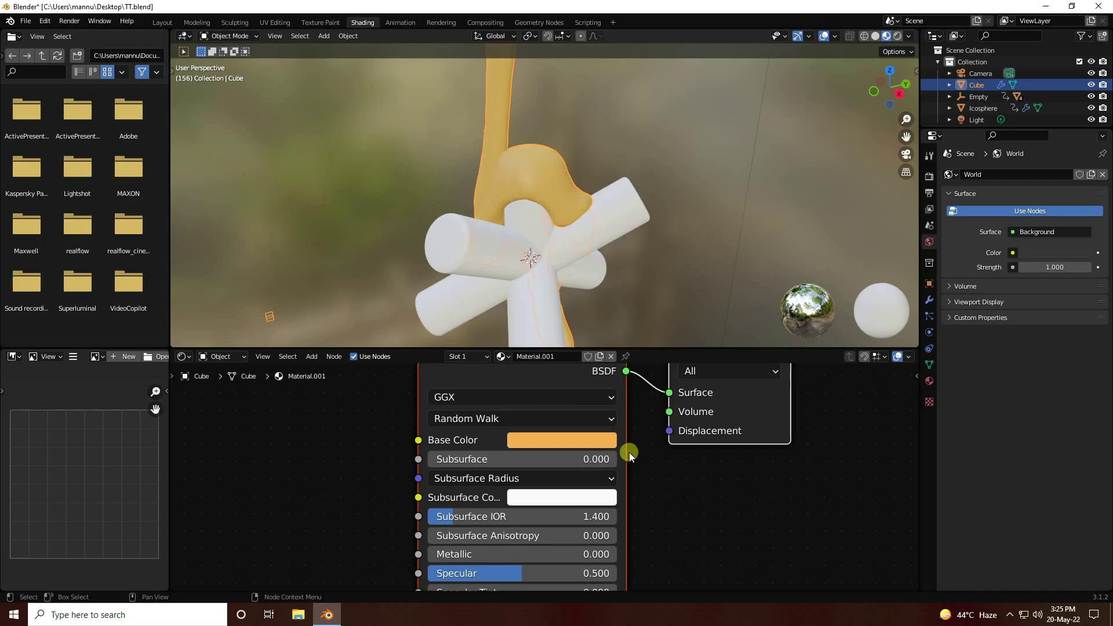
Set the liquid material's Subsurface to 0.5 and its Roughness to 0.1
left_click(450, 461)
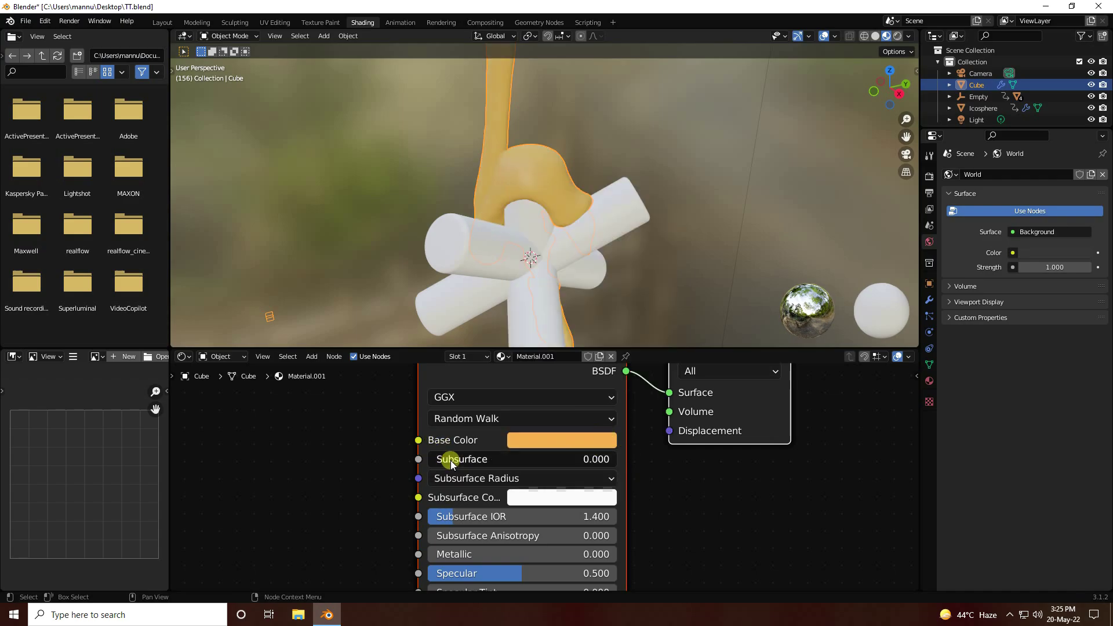
type("0.5")
key("Return")
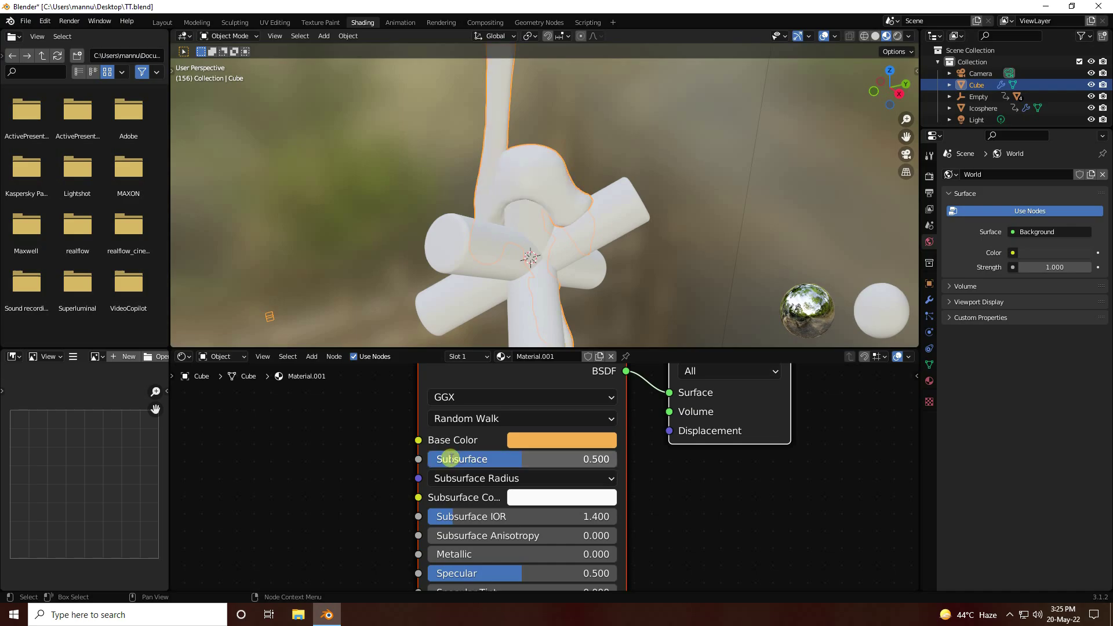
middle_click_drag(683, 502, 698, 380)
left_click(479, 486)
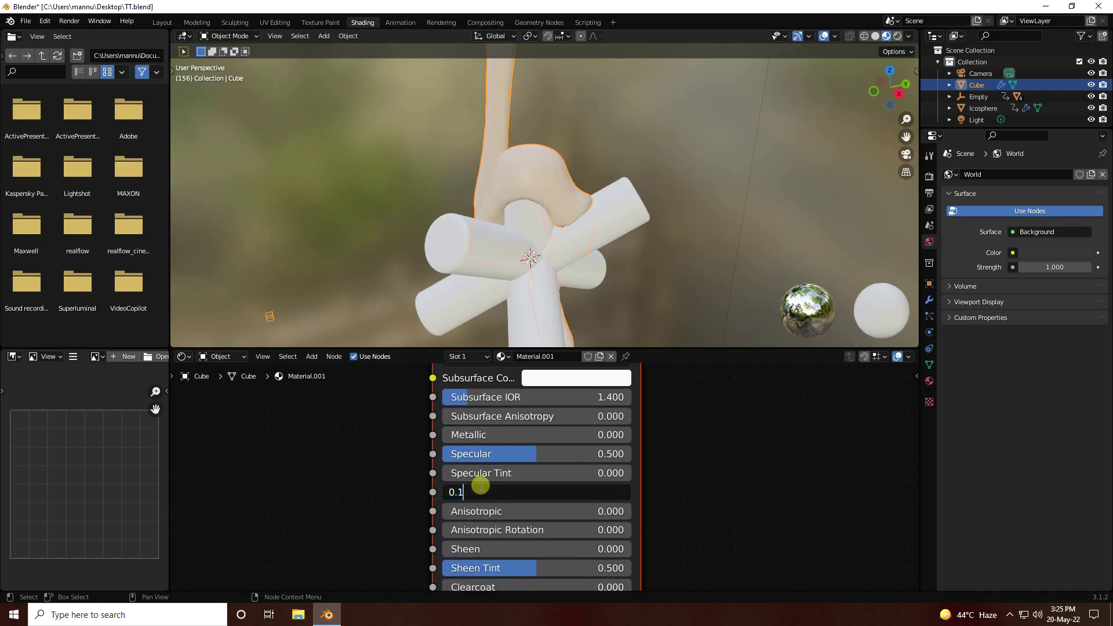
type("0.1")
key("Return")
Set the liquid material's IOR to 1.5 and its Transmission to 1
middle_click_drag(698, 505, 716, 377)
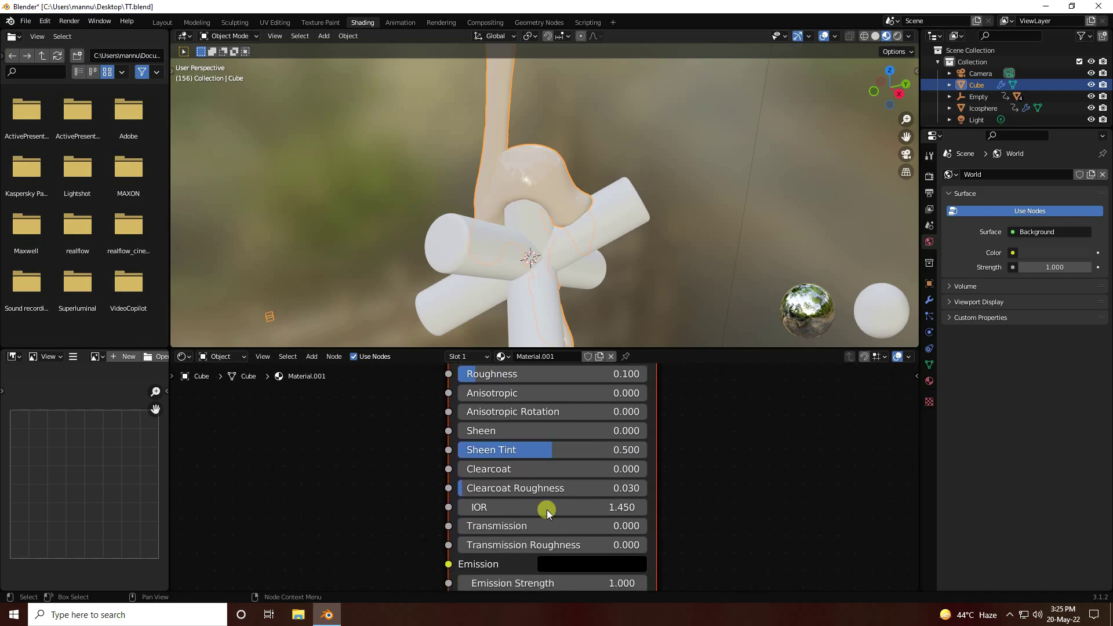
left_click(508, 512)
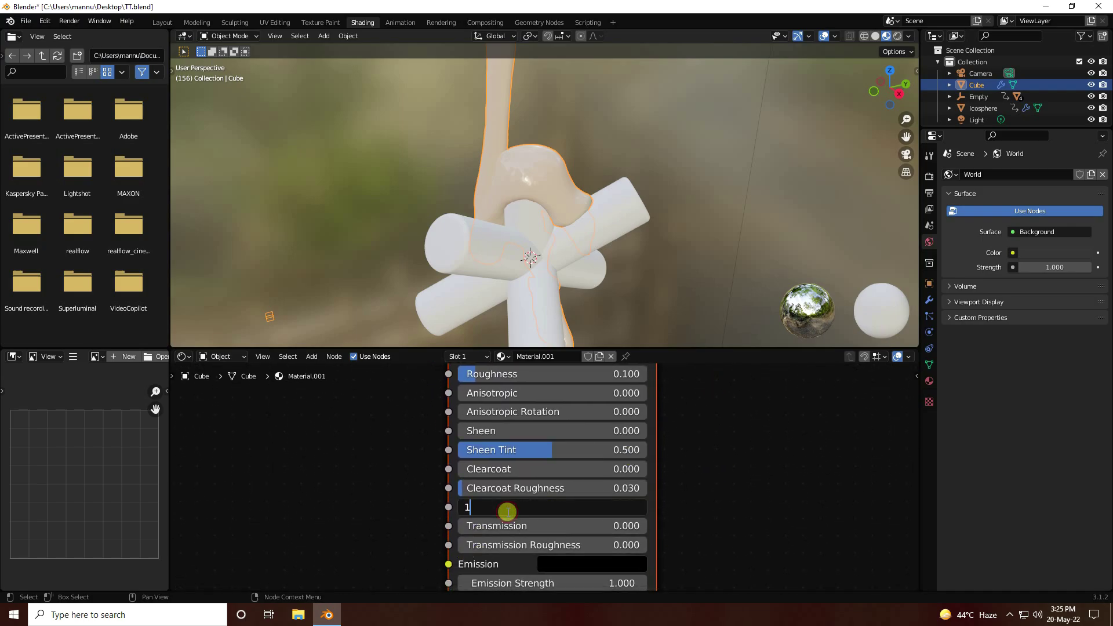
key("Return")
middle_click_drag(671, 525, 646, 489)
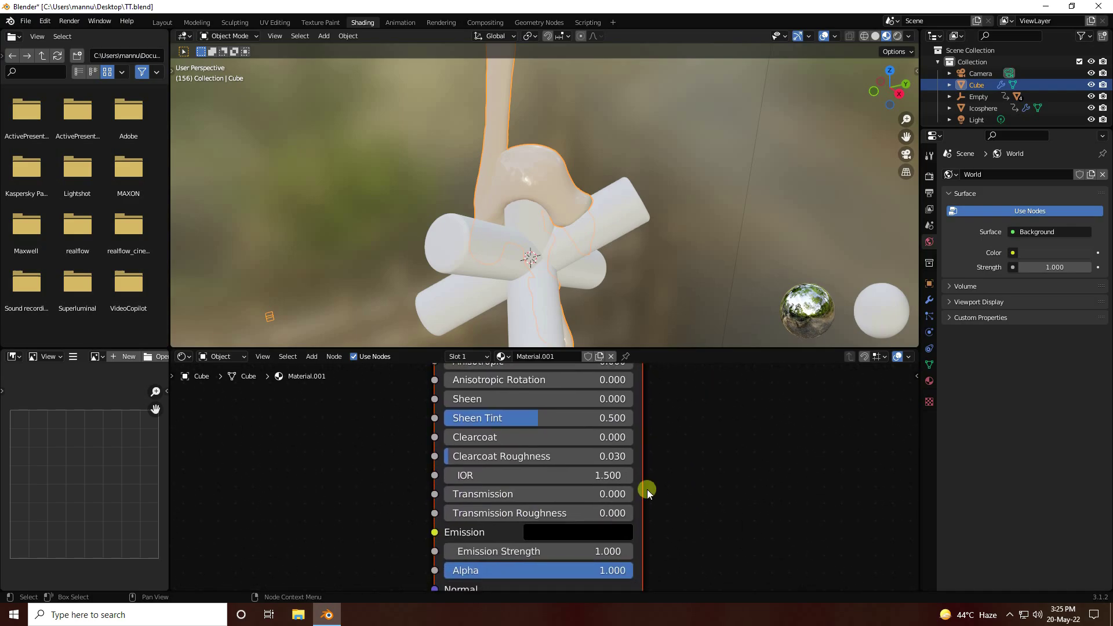
left_click_drag(481, 494, 867, 486)
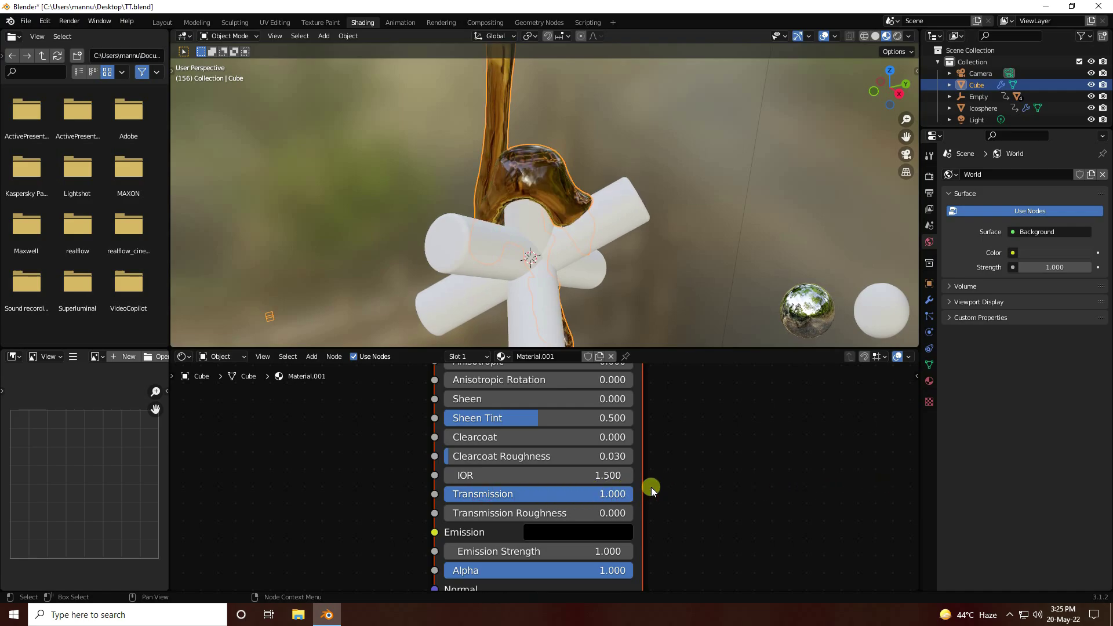
Select one of the rotating cylinders, Cylinder.001, and create a new material for it
middle_click_drag(496, 144, 481, 204, "ctrl")
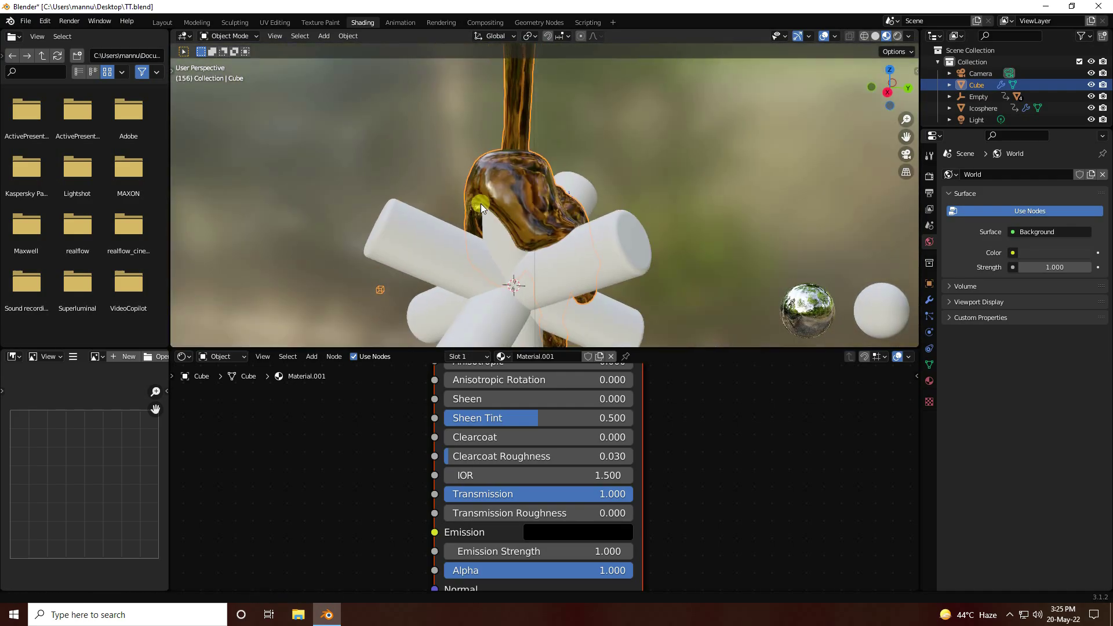
left_click(423, 240)
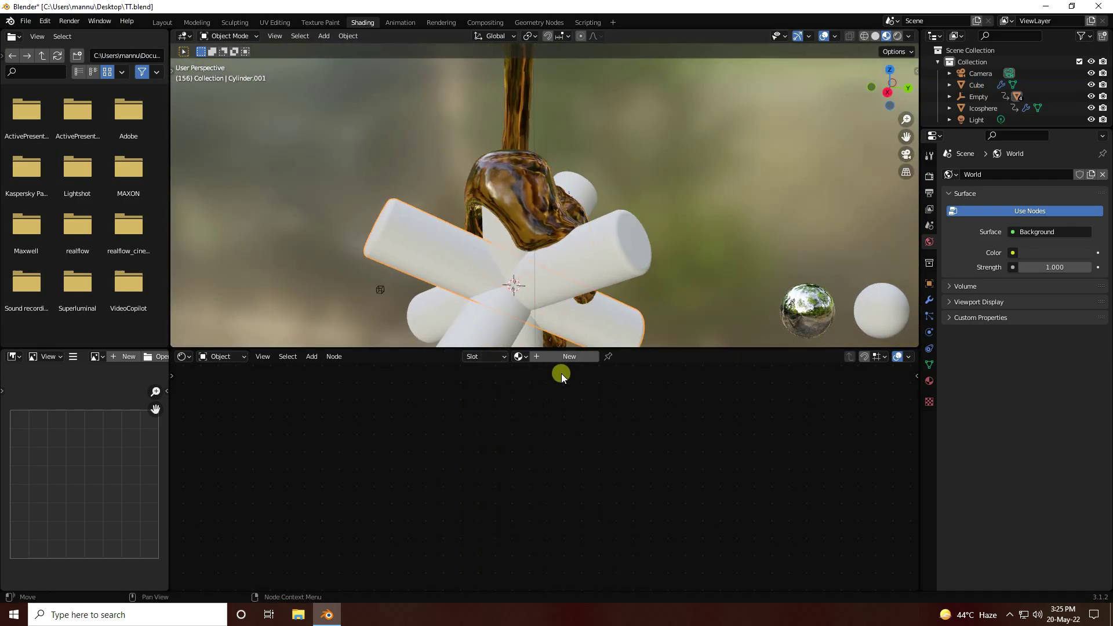
left_click(544, 358)
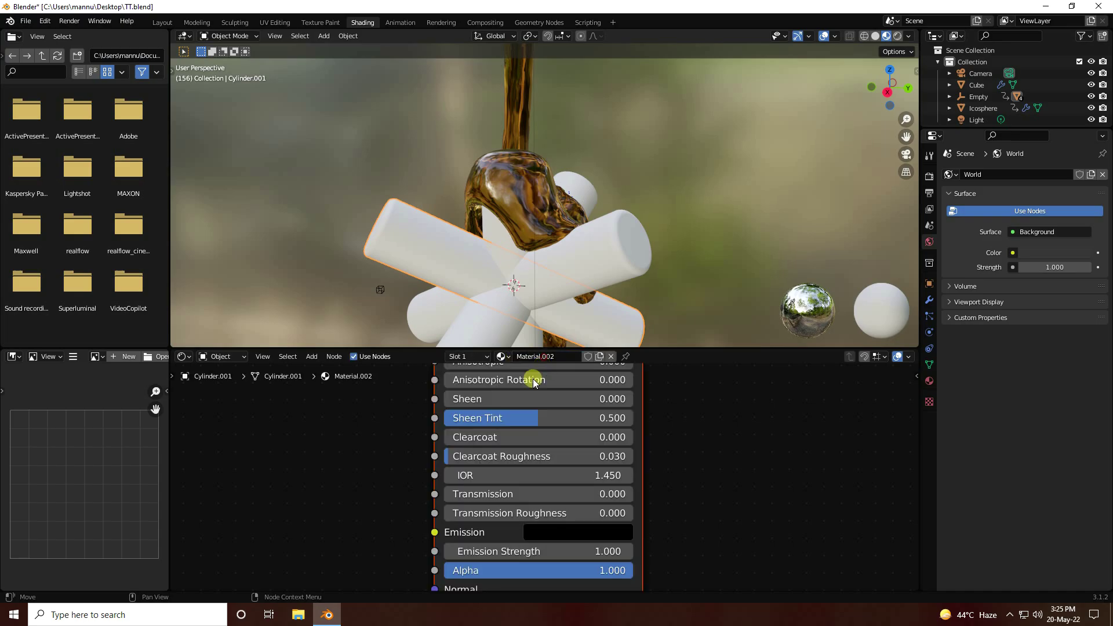
middle_click_drag(369, 443, 415, 550)
scroll(415, 549, "down", 5)
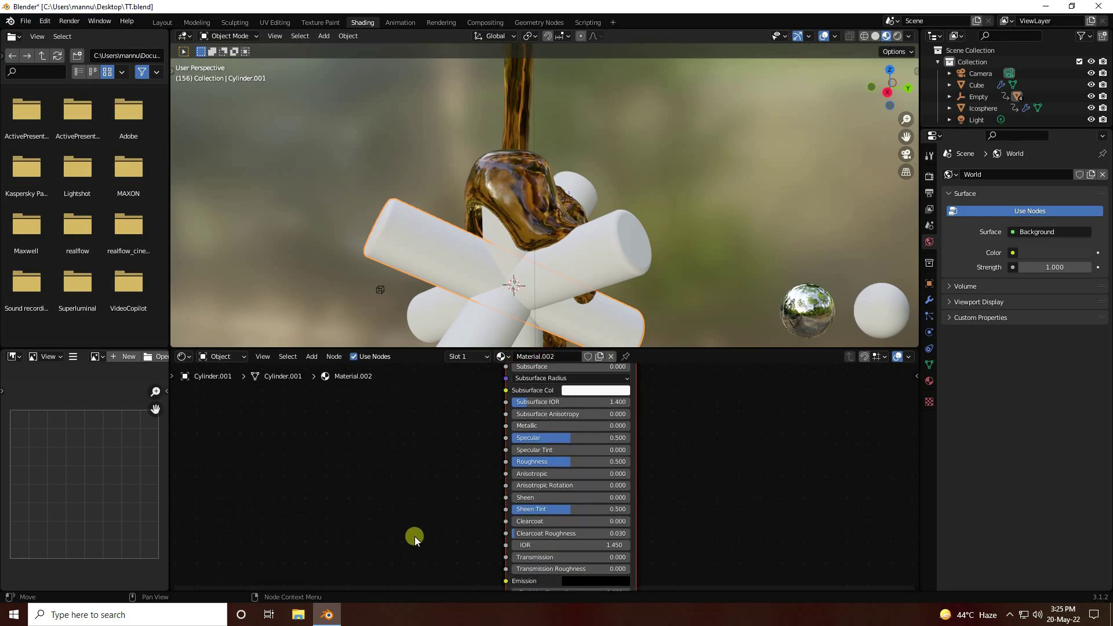
left_click(427, 507)
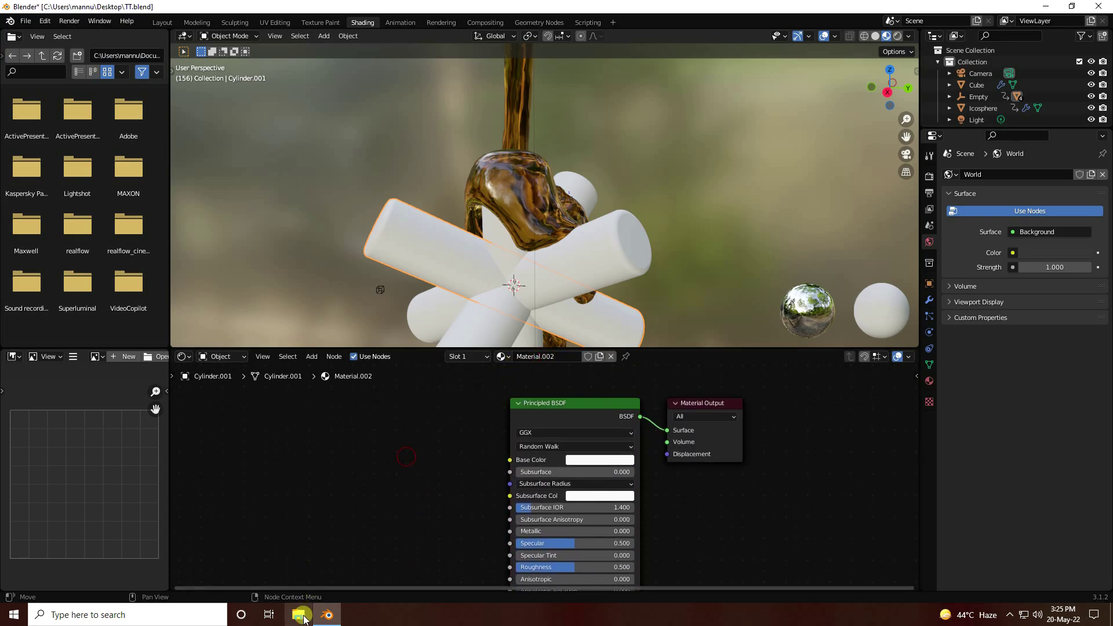
Look through the New Water folder on the desktop in File Explorer for the Marble012_8K-JPG texture maps, and return to Blender
key("super+e")
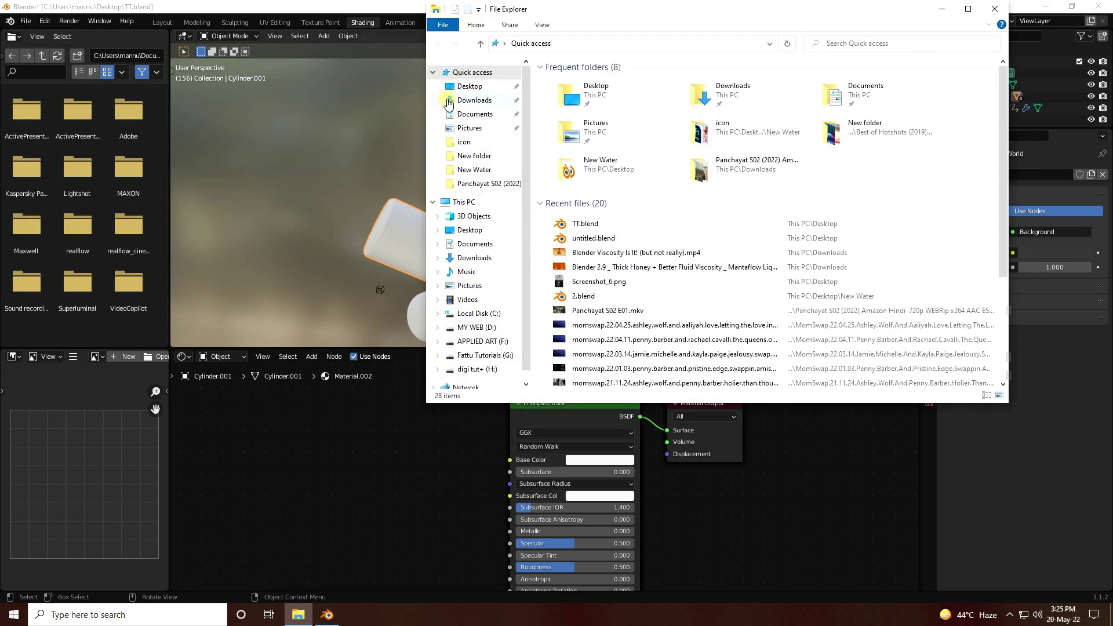
left_click(470, 87)
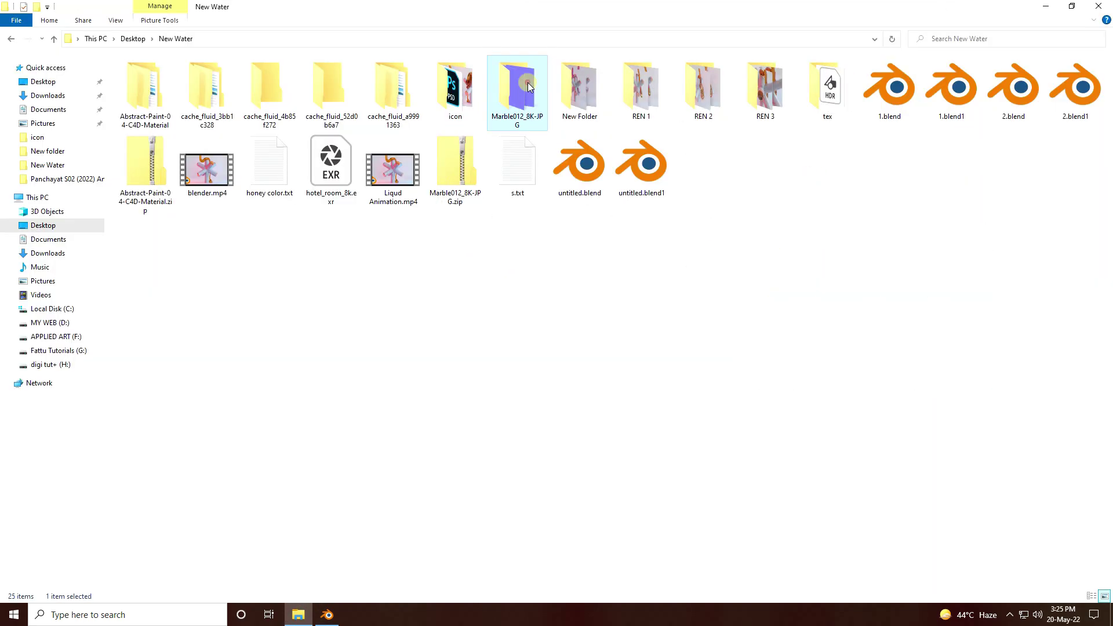
double_click(528, 84)
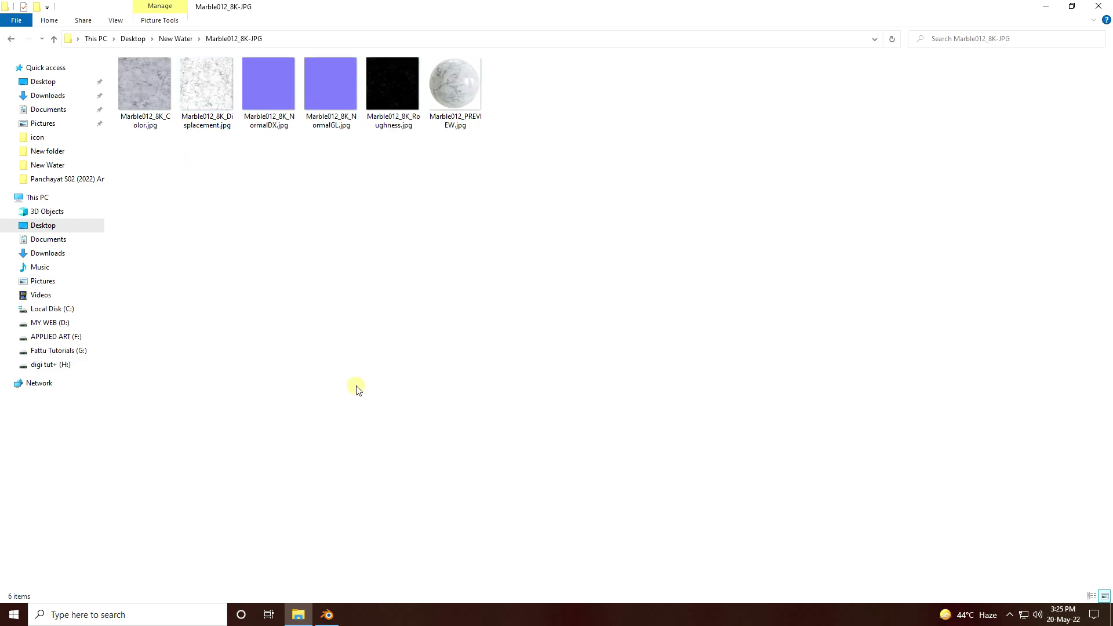
left_click(327, 614)
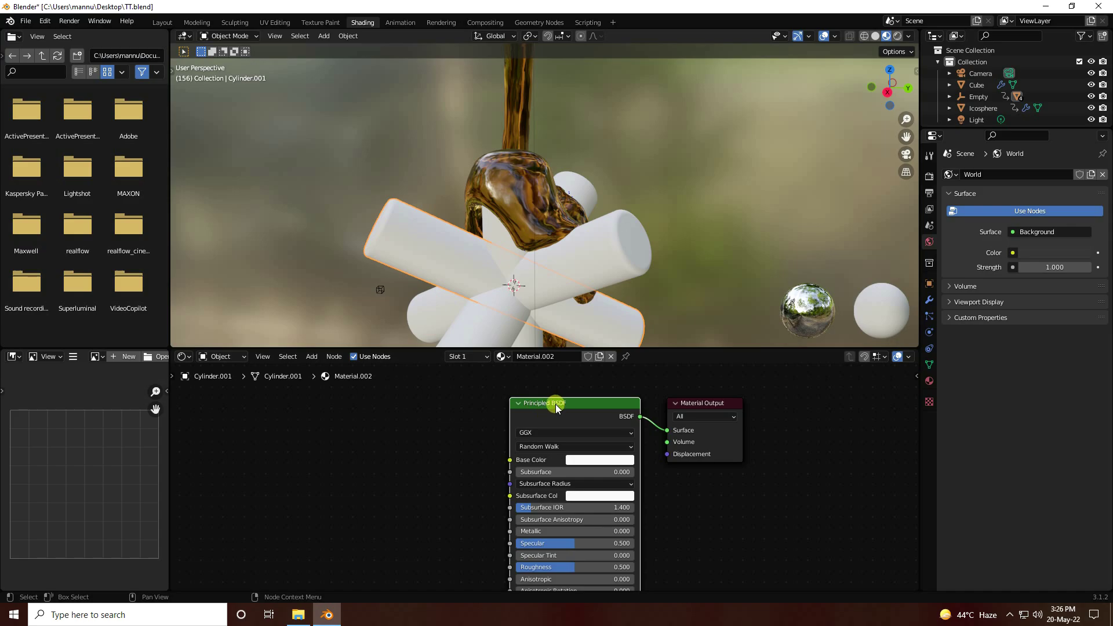
Run Principled Texture Setup on Cylinder.001's shader with the Marble012_8K color, displacement, NormalDX, NormalGL and roughness maps
key("ctrl+shift+t")
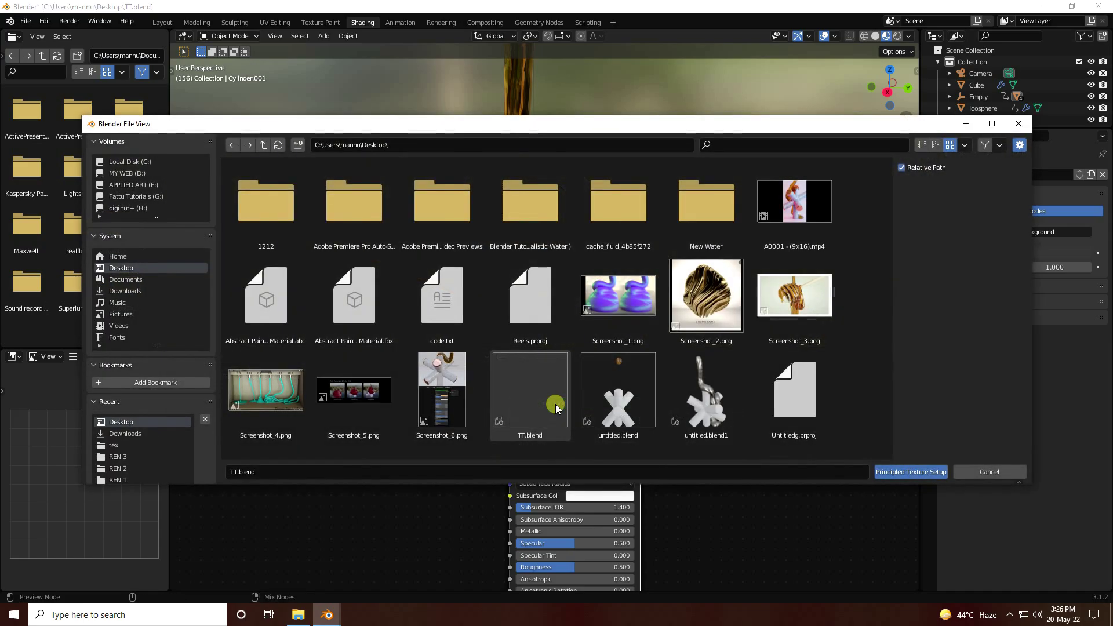
double_click(556, 405)
double_click(823, 197)
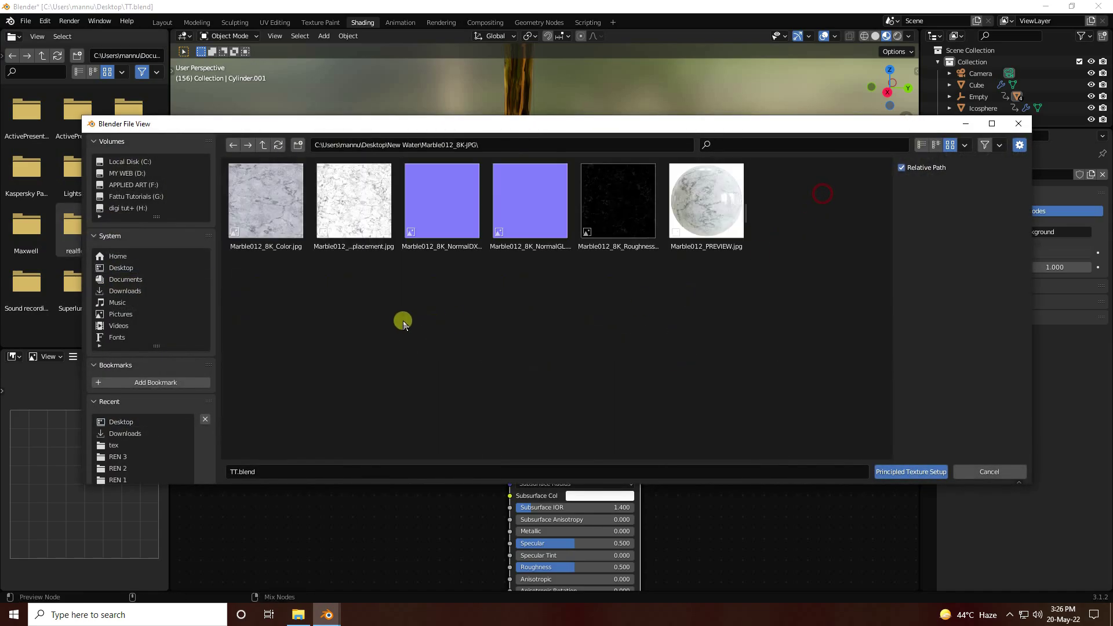
left_click_drag(268, 301, 647, 163)
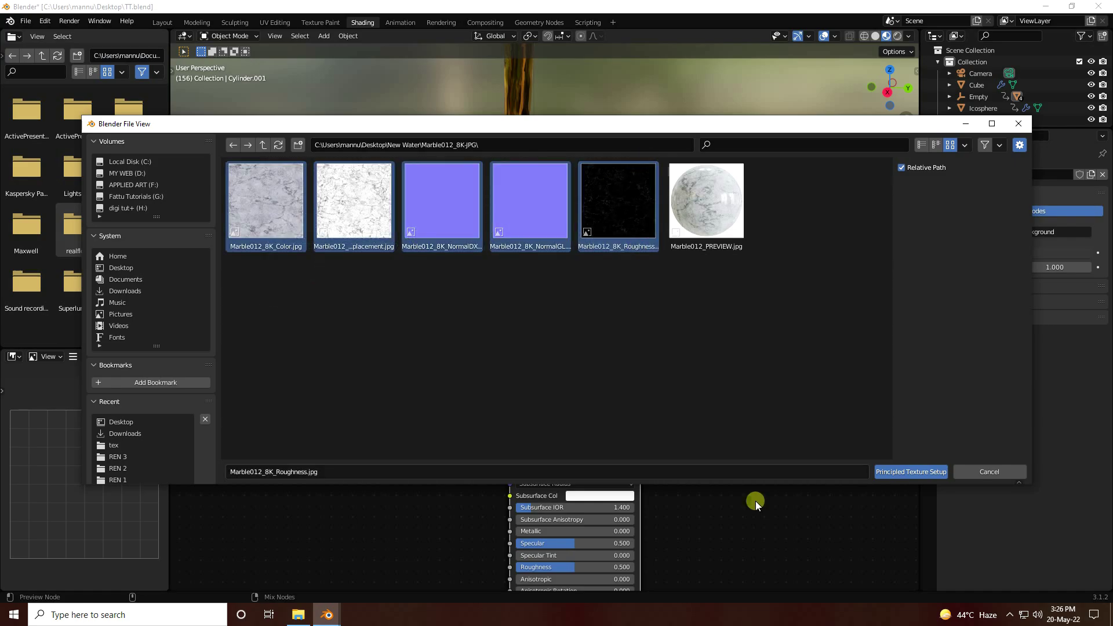
left_click(911, 474)
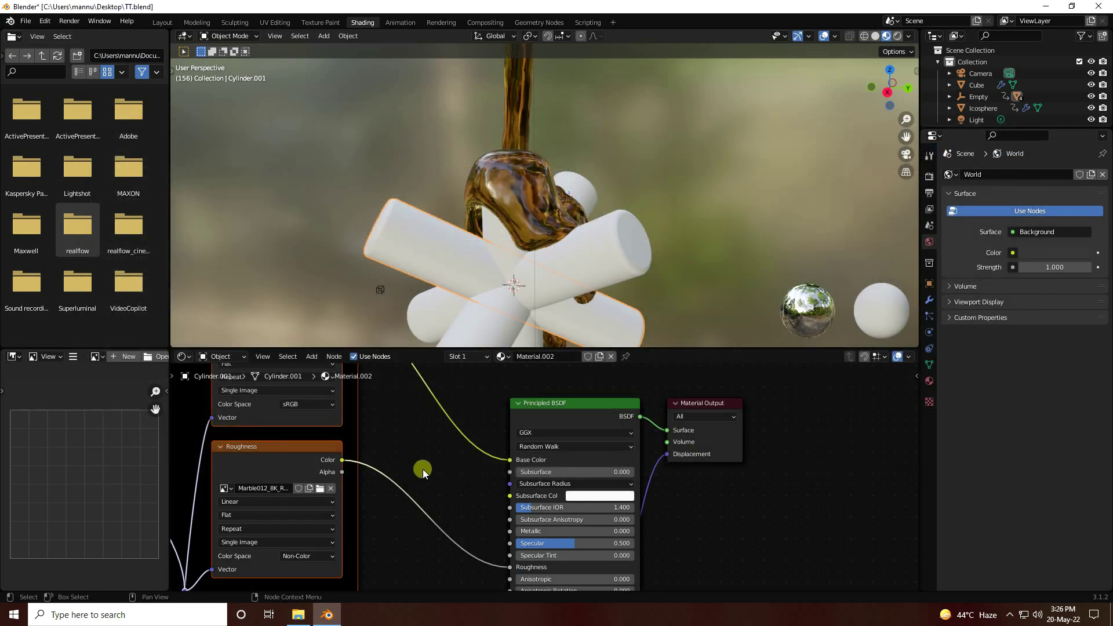
Set the Mapping node's Scale to 3 on Y and 0 on Z for the marble textures
scroll(482, 276, "up", 4)
mouse_move(482, 277)
middle_mouse_down()
mouse_move(439, 194)
mouse_move(524, 226)
mouse_move(556, 214)
mouse_move(392, 225)
mouse_move(480, 293)
middle_mouse_up()
middle_click_drag(371, 461, 639, 466)
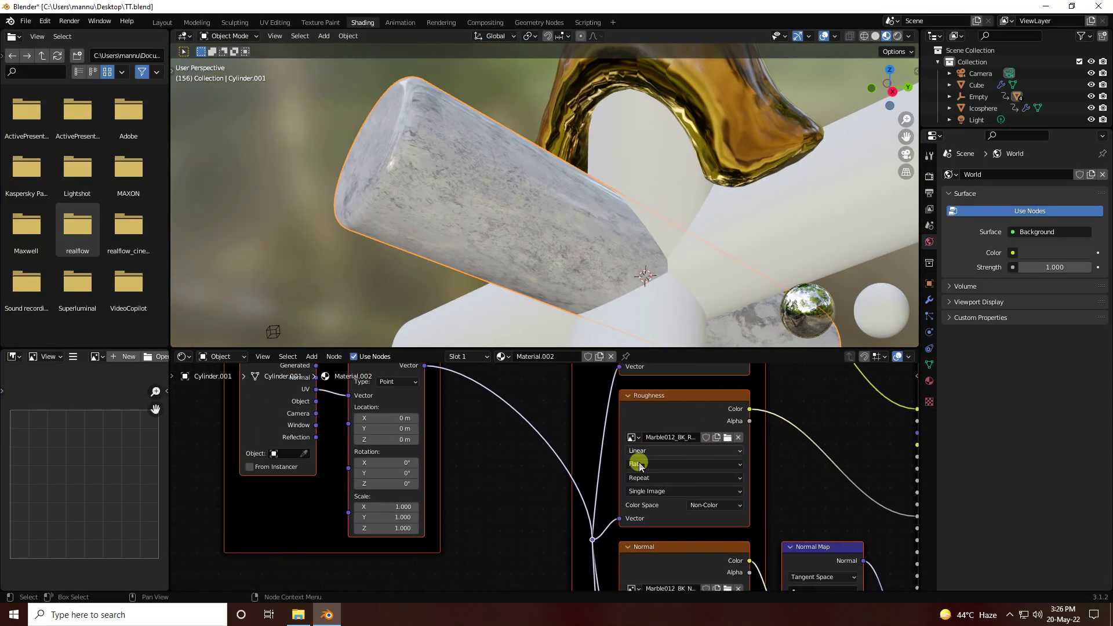
scroll(468, 471, "up", 1)
scroll(566, 477, "up", 2)
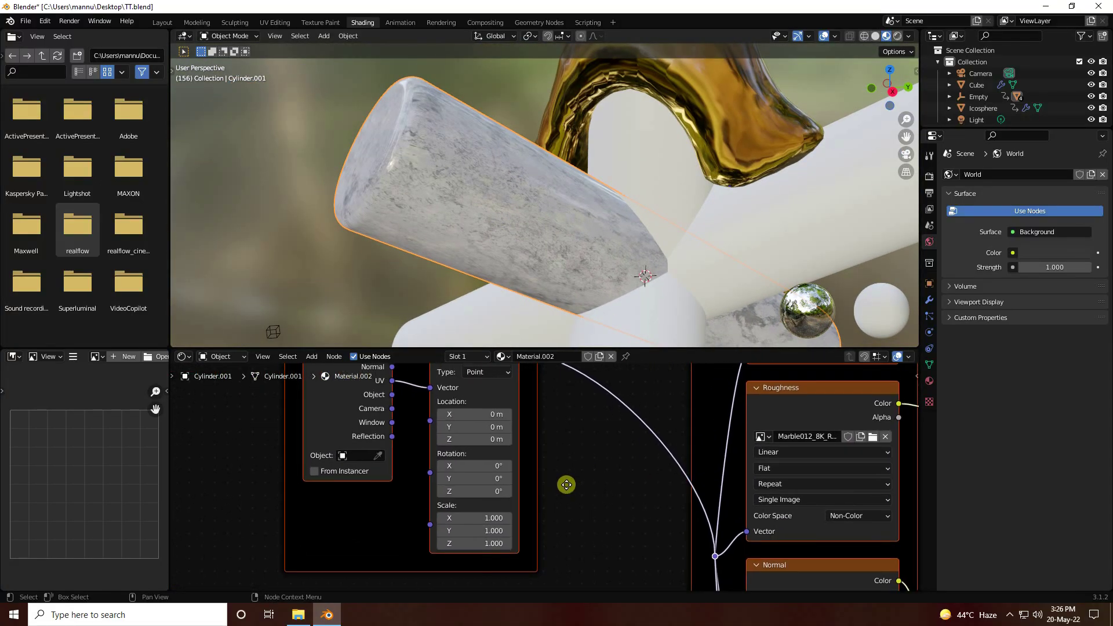
middle_click_drag(567, 485, 568, 511)
left_click_drag(472, 558, 461, 556)
left_click(463, 556)
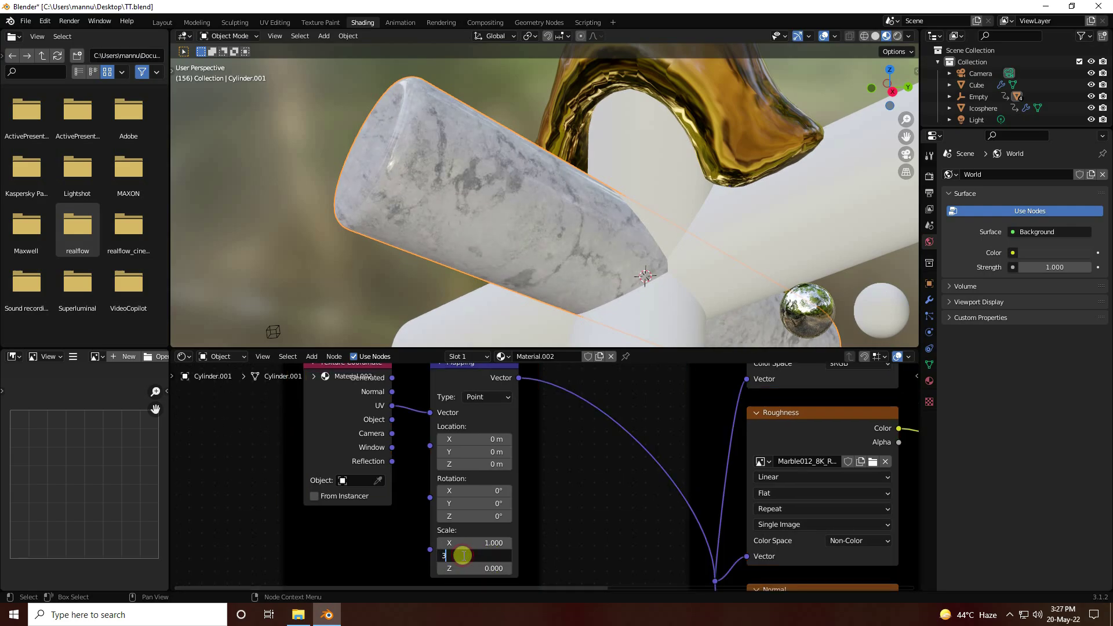
key("Return")
Rename Cylinder.001's material to Marble
middle_click_drag(484, 263, 603, 290)
left_click(564, 356)
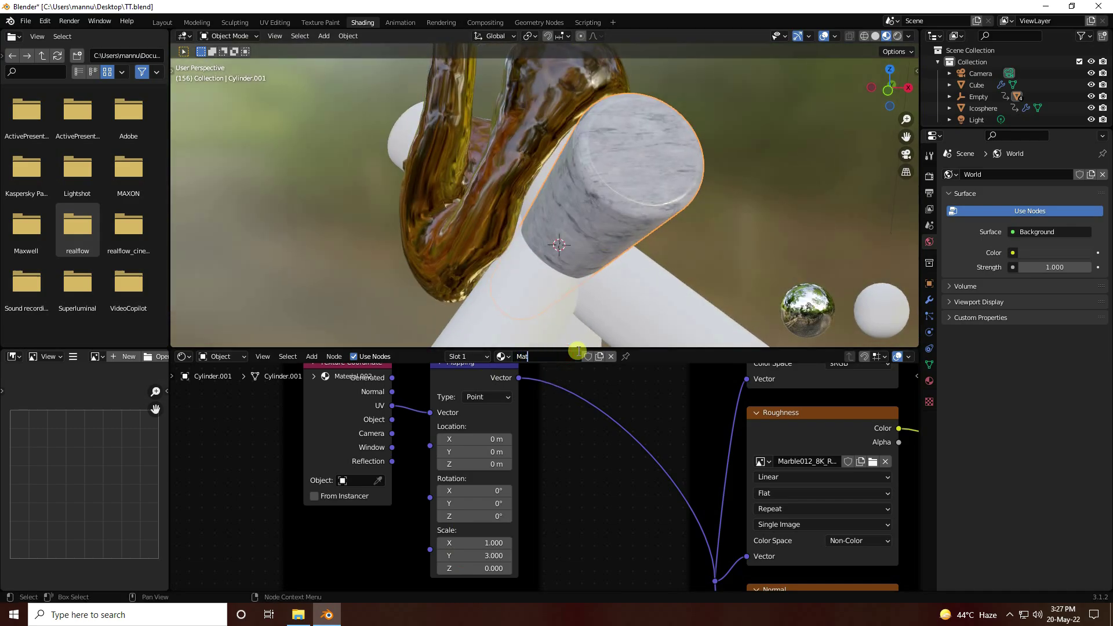
middle_click_drag(438, 277, 500, 225)
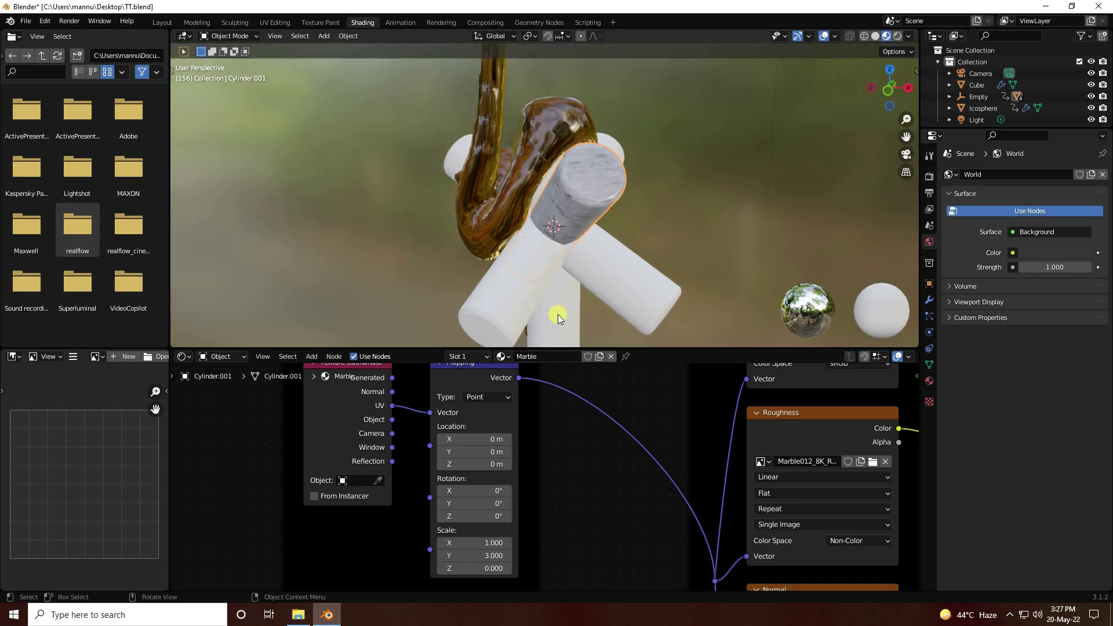
Select the untextured cylinder Cylinder.002 and shade it smooth
middle_click_drag(558, 314, 478, 315)
left_click(493, 305)
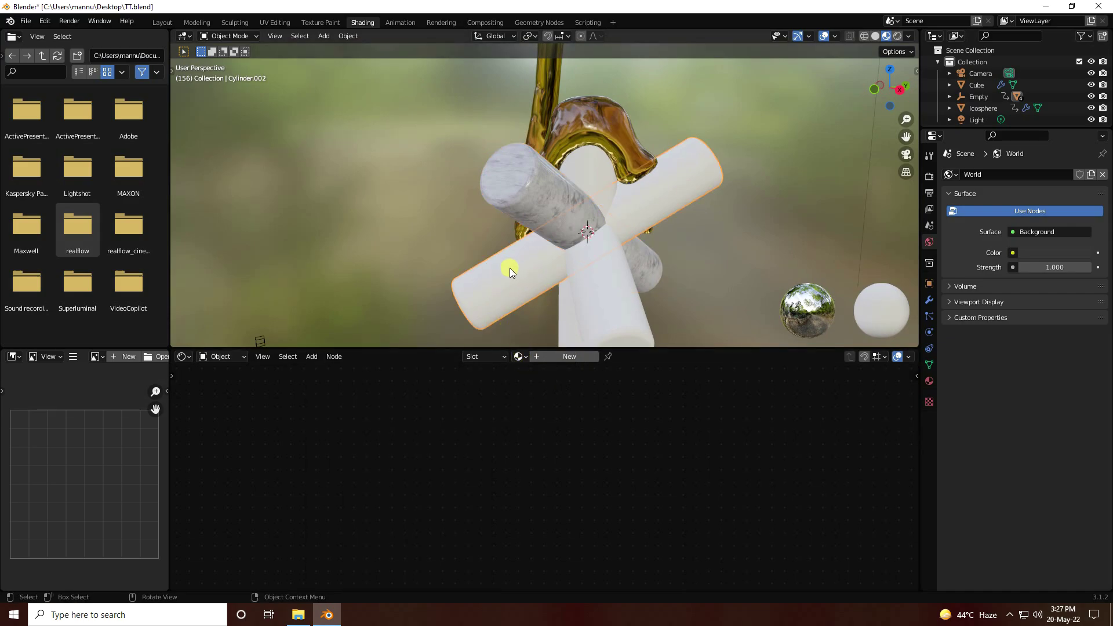
right_click(496, 280)
left_click(497, 281)
right_click(528, 186)
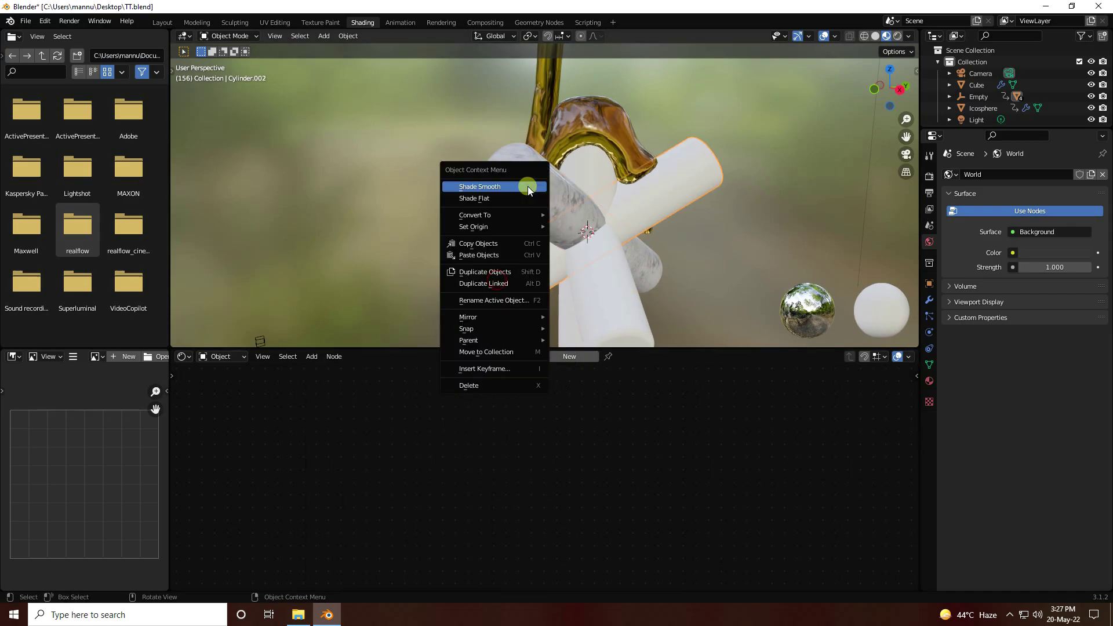
left_click(528, 187)
left_click(513, 288)
Assign the existing Marble material to Cylinder.002 instead of a new material
left_click(533, 356)
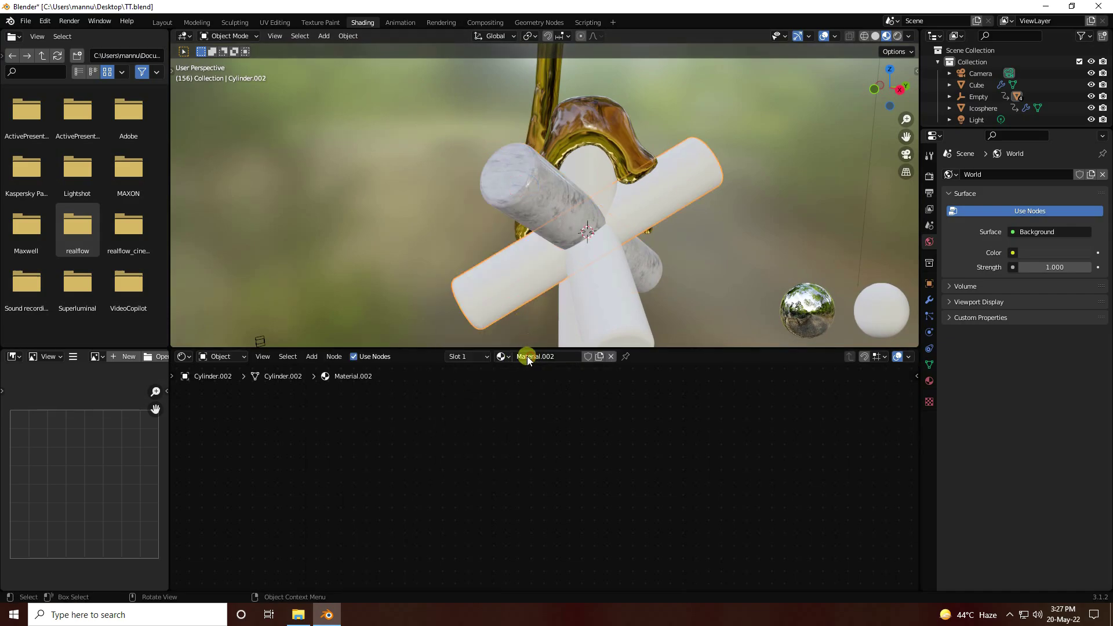
key("ctrl+z")
left_click(527, 357)
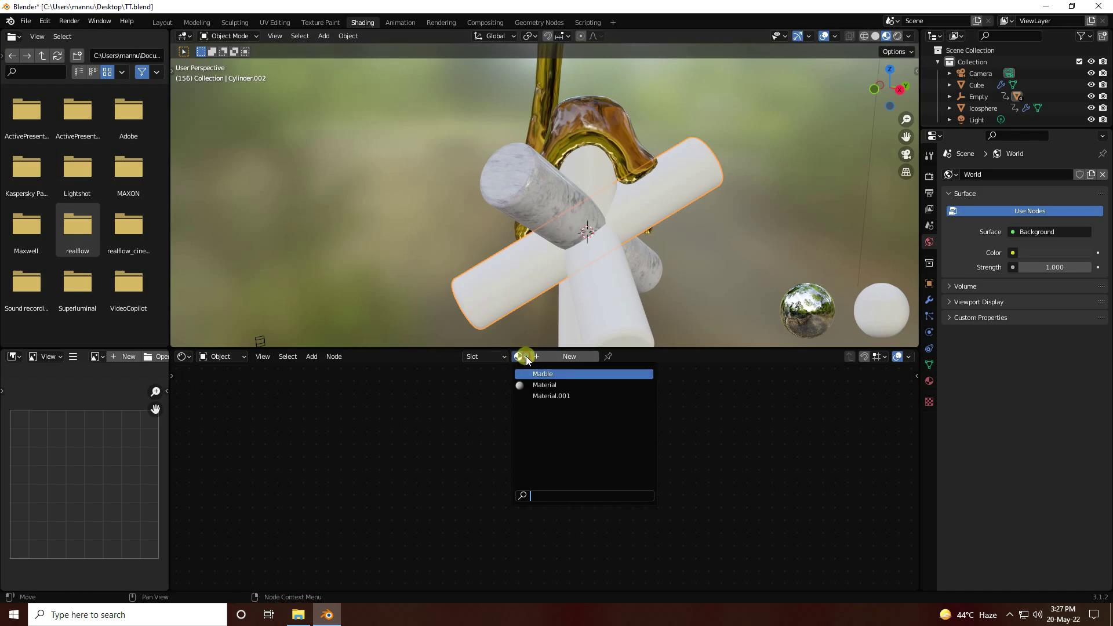
left_click(544, 374)
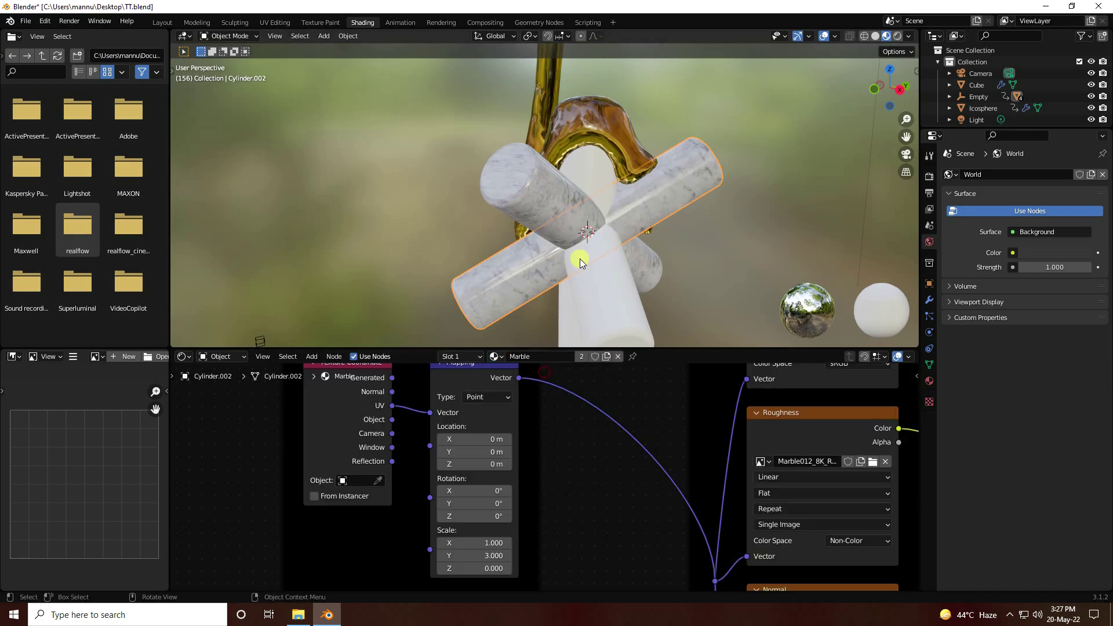
Select Cylinder.003 and assign the Marble material to it
scroll(609, 267, "up", 3)
middle_click_drag(642, 274, 521, 301)
left_click(521, 300)
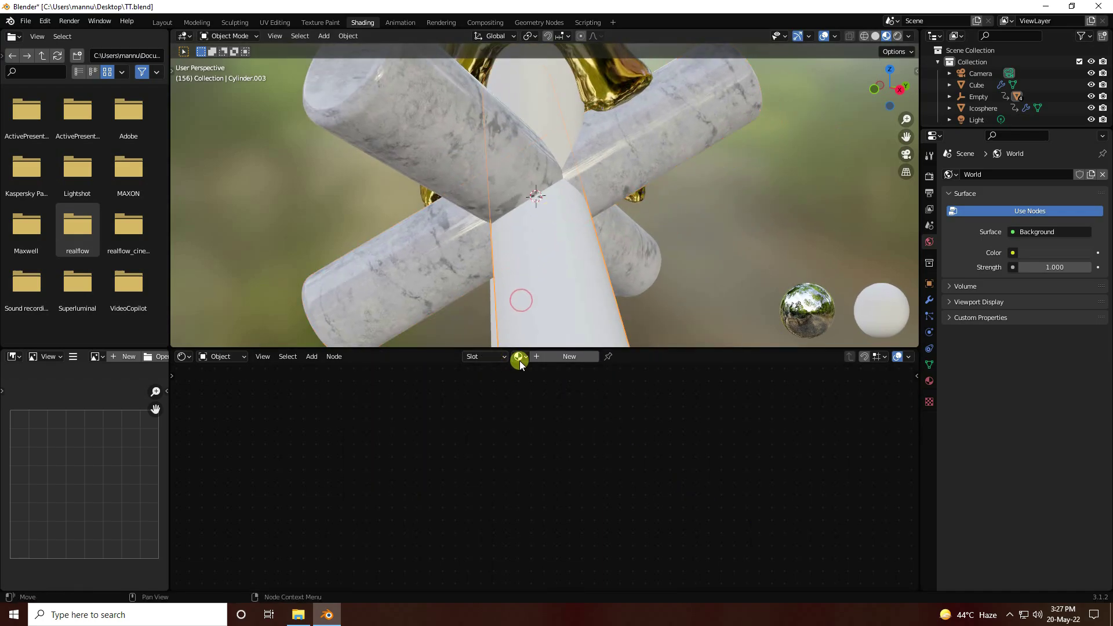
left_click(520, 356)
left_click(542, 373)
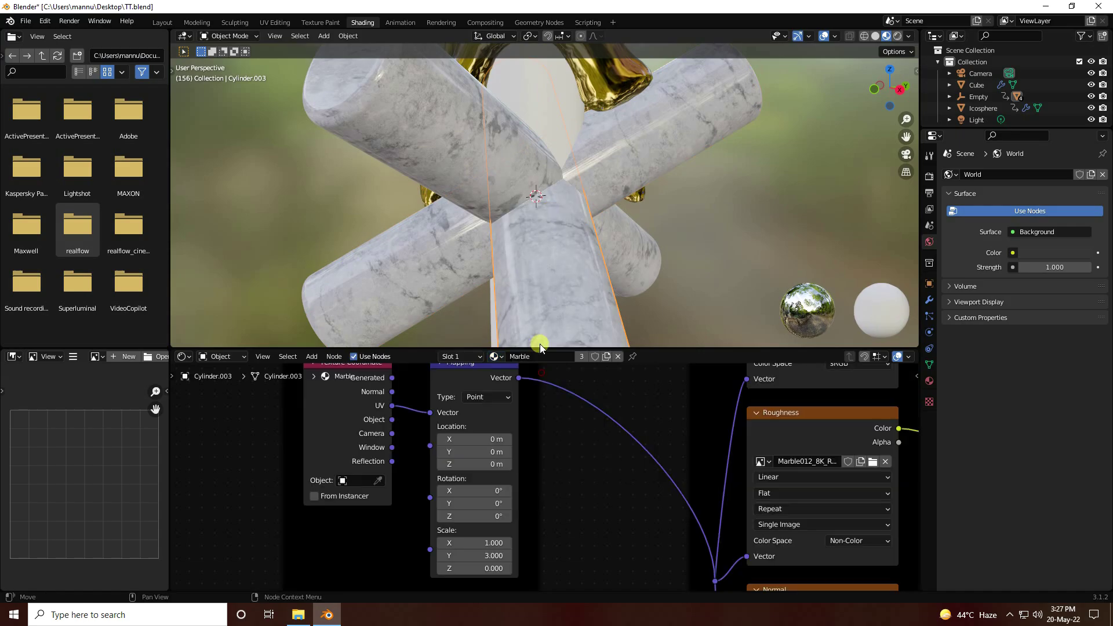
Select the remaining vertical cylinder and assign the Marble material to it
scroll(658, 263, "up", 3)
middle_click_drag(569, 273, 565, 232)
left_click(566, 232)
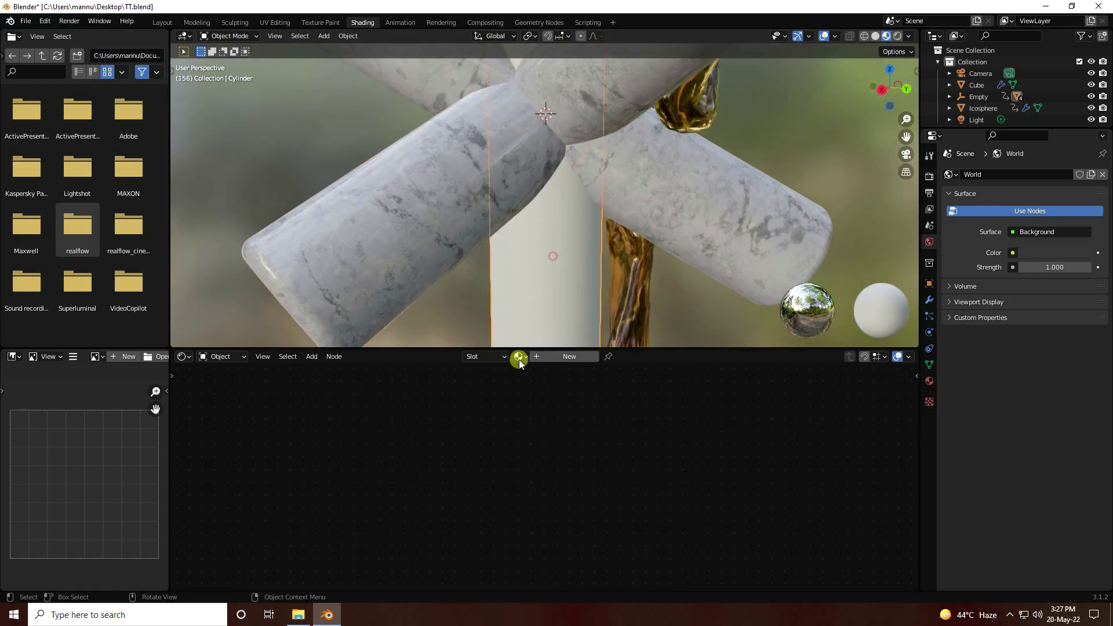
left_click(520, 356)
left_click(536, 374)
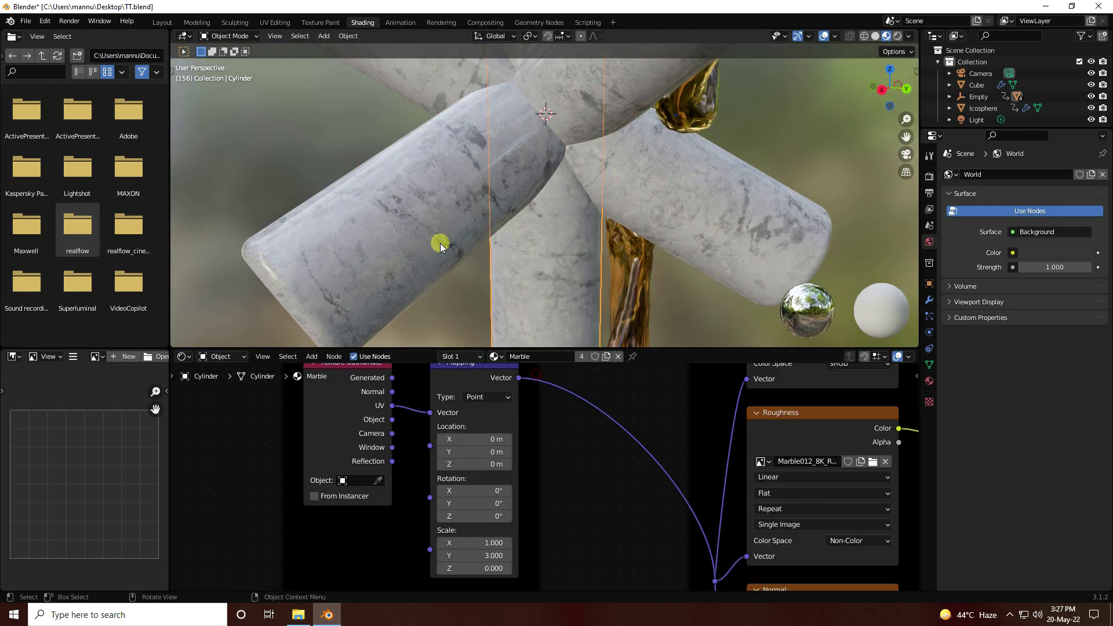
Switch to the Layout workspace and display its viewport in Material Preview shading
scroll(502, 189, "down", 4)
middle_click_drag(551, 155, 512, 241)
scroll(478, 238, "up", 5)
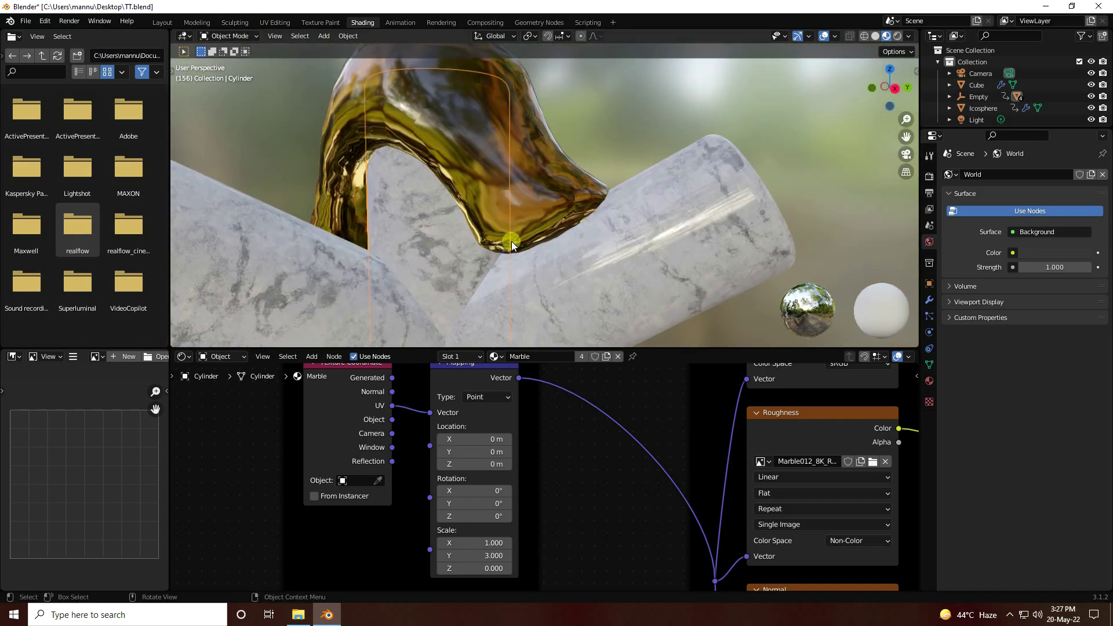
left_click(157, 23)
scroll(398, 300, "down", 1)
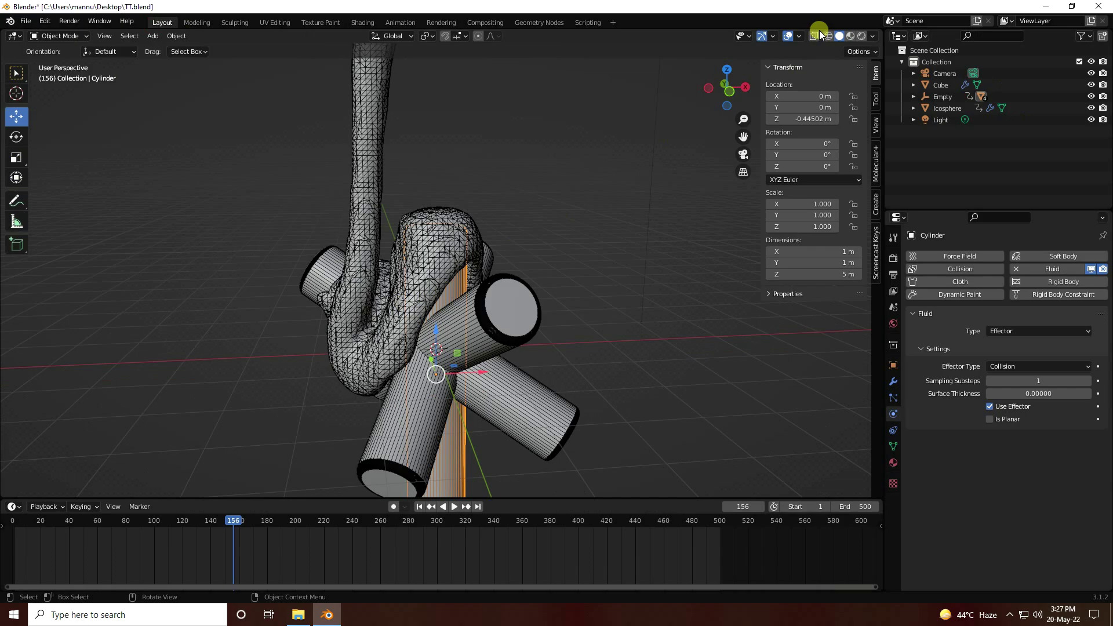
left_click(851, 37)
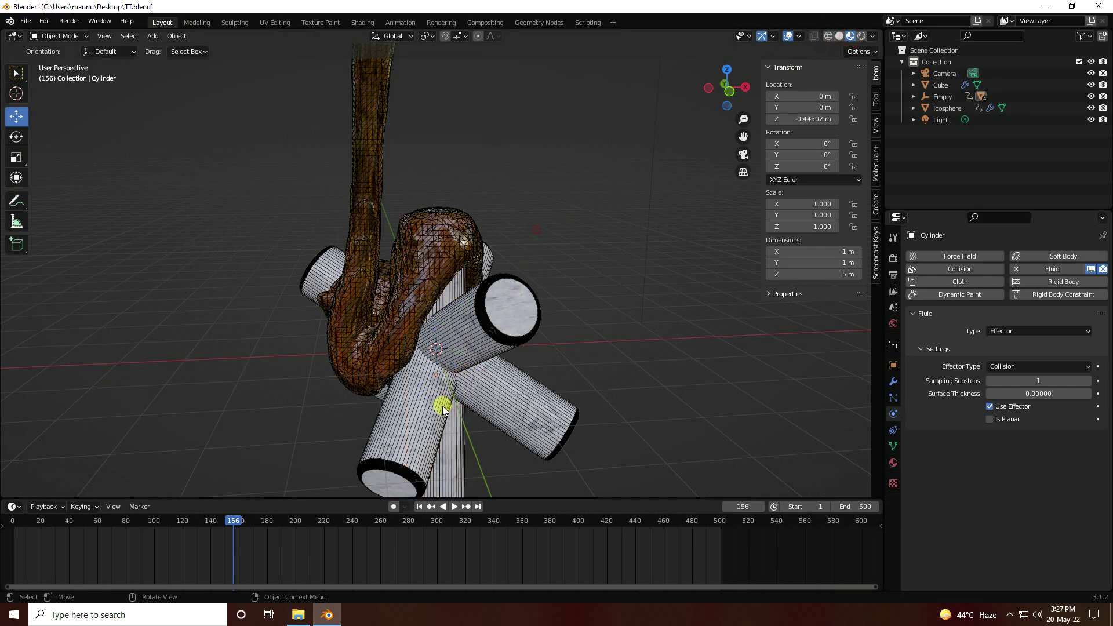
Turn off the wireframe overlay in the Layout viewport
scroll(443, 405, "up", 5)
left_click(800, 37)
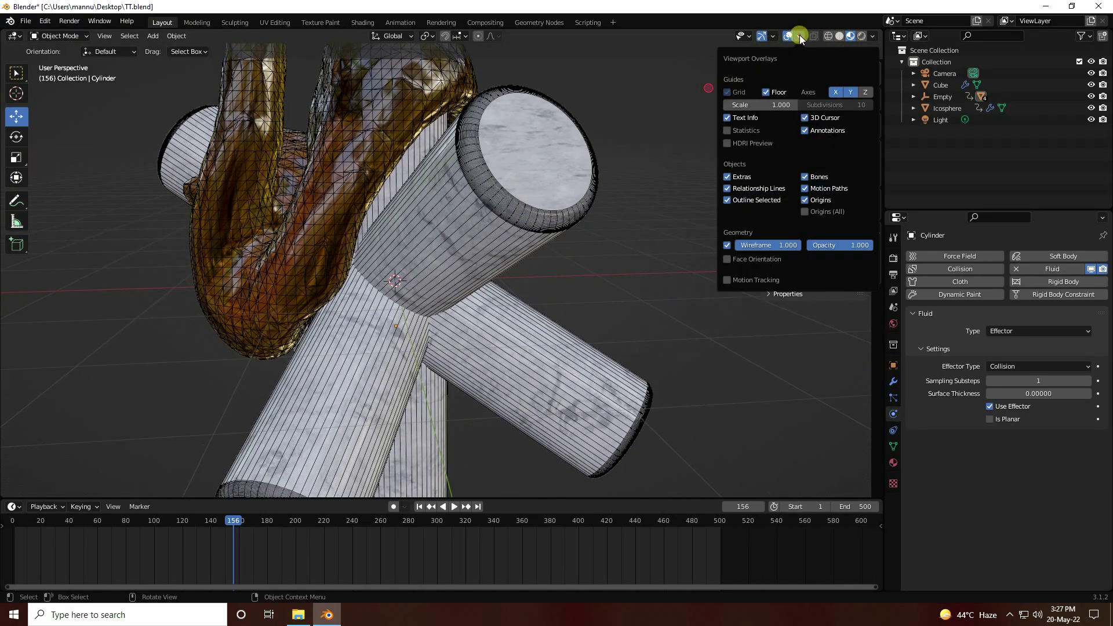
left_click(729, 246)
middle_click_drag(594, 248, 254, 126)
scroll(423, 337, "down", 8)
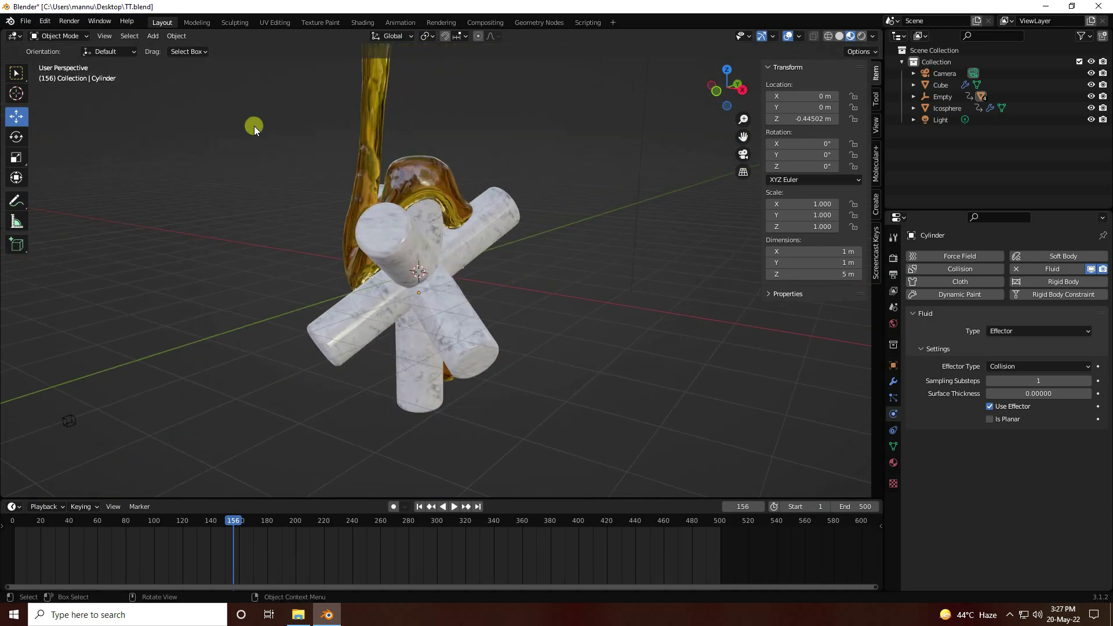
Add a plane mesh at the origin and scale it up to about 32.8 m square
left_click(153, 36)
mouse_move(192, 50)
left_click(280, 49)
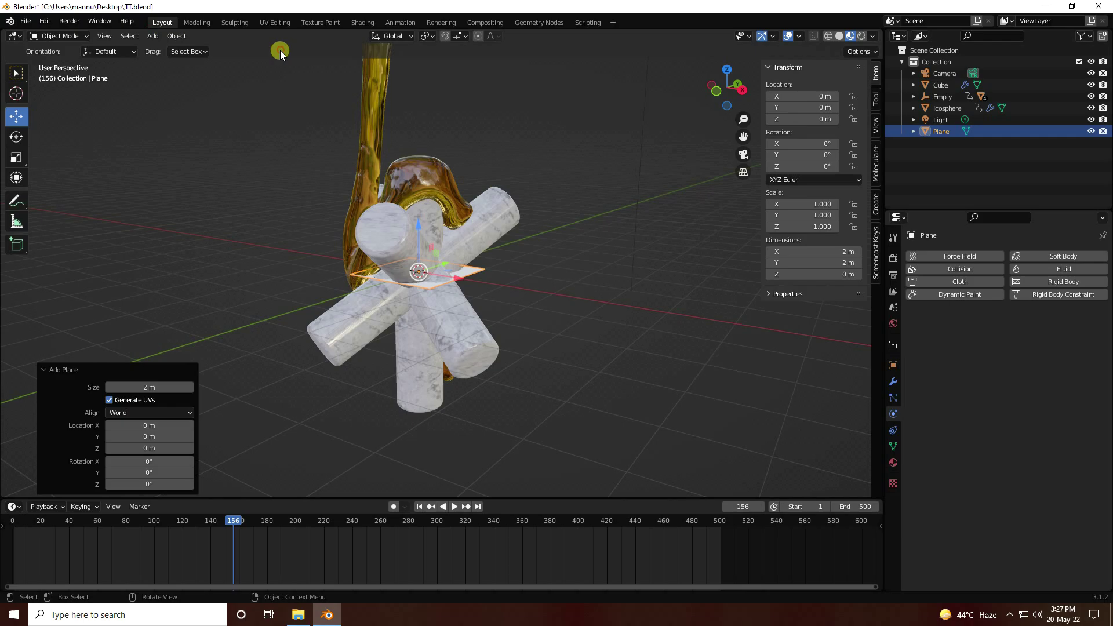
middle_click_drag(280, 50, 450, 288)
key("s")
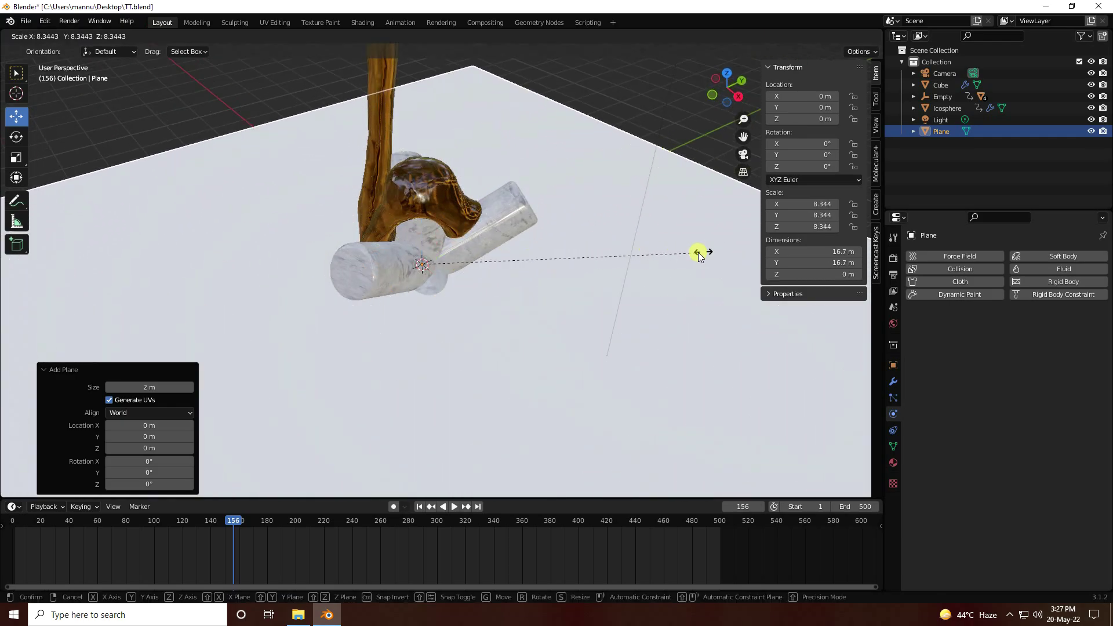
left_click(774, 245)
key("s")
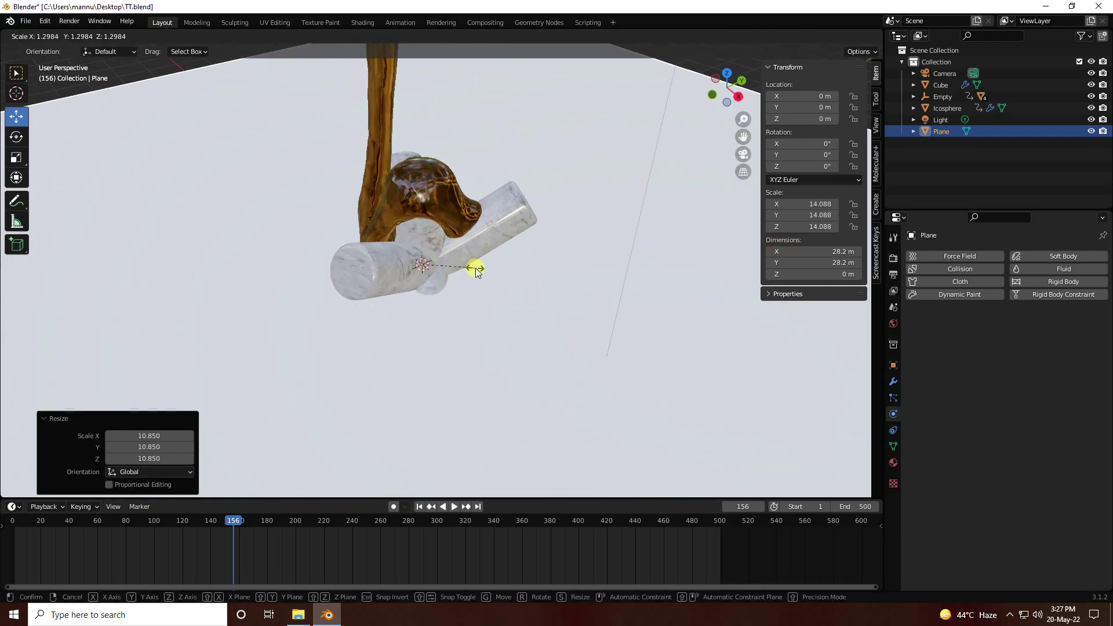
left_click(479, 266)
scroll(468, 301, "down", 4)
middle_click_drag(468, 301, 421, 492)
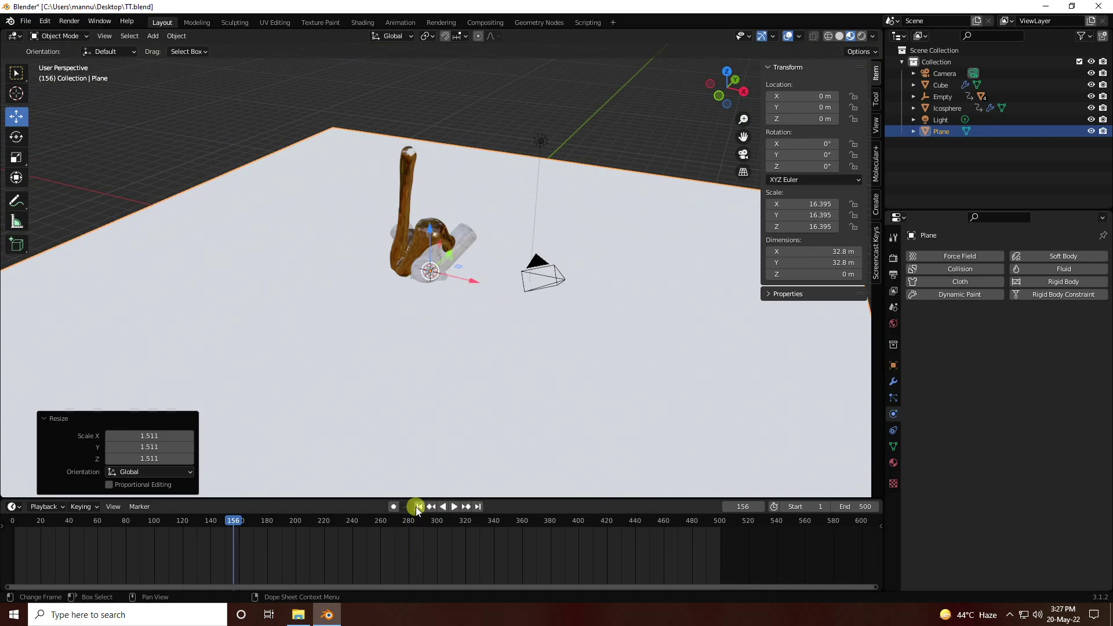
Play the animation from the first frame and return to frame 1
left_click(418, 503)
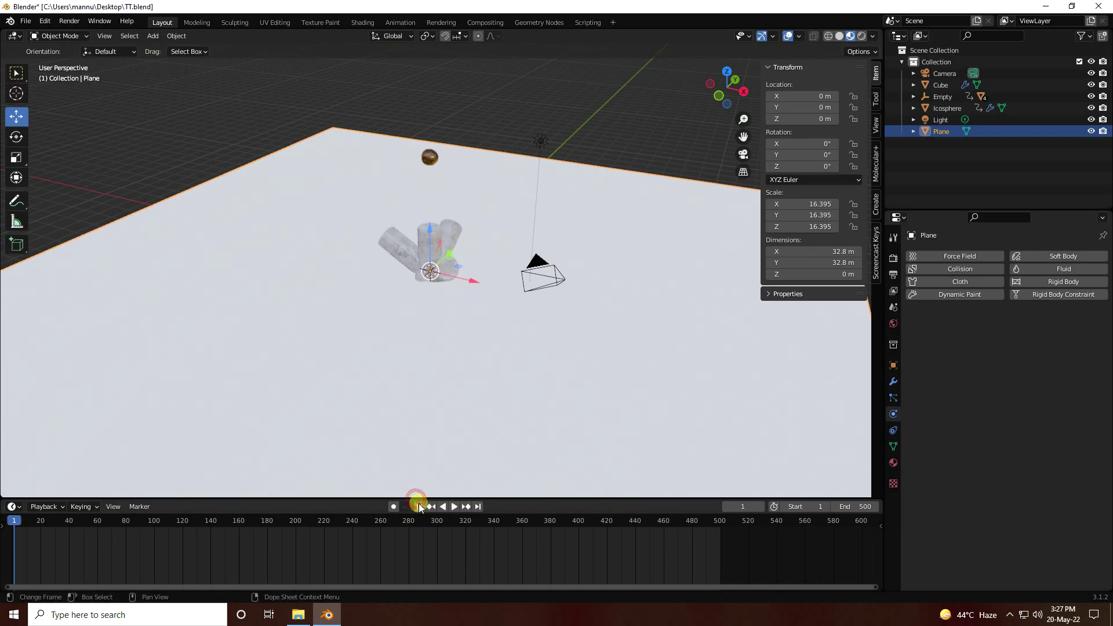
left_click(454, 506)
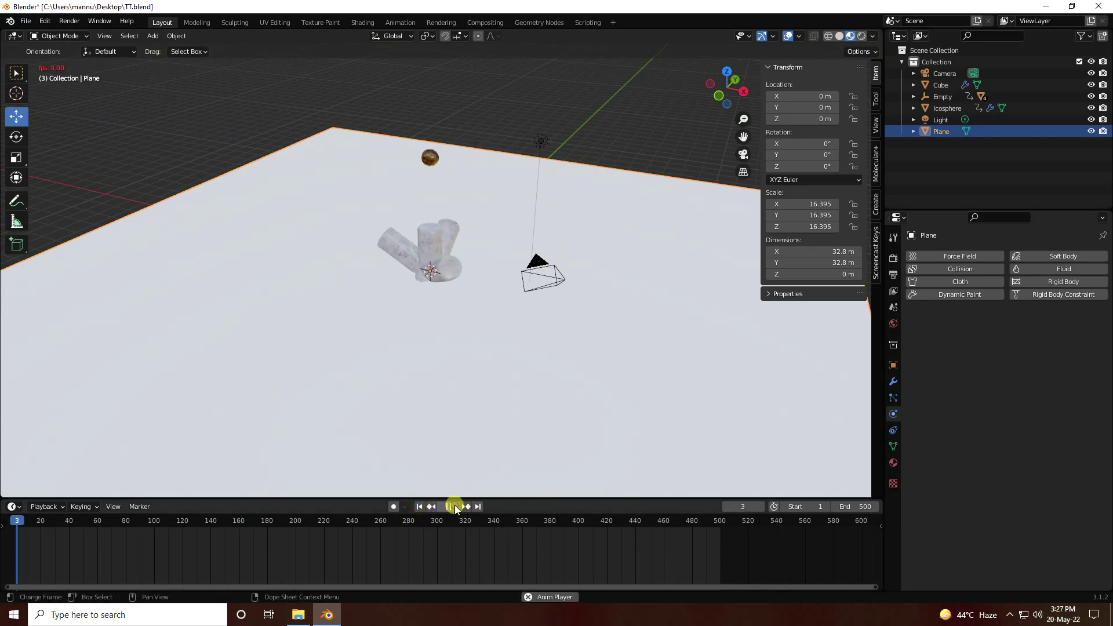
left_click(421, 507)
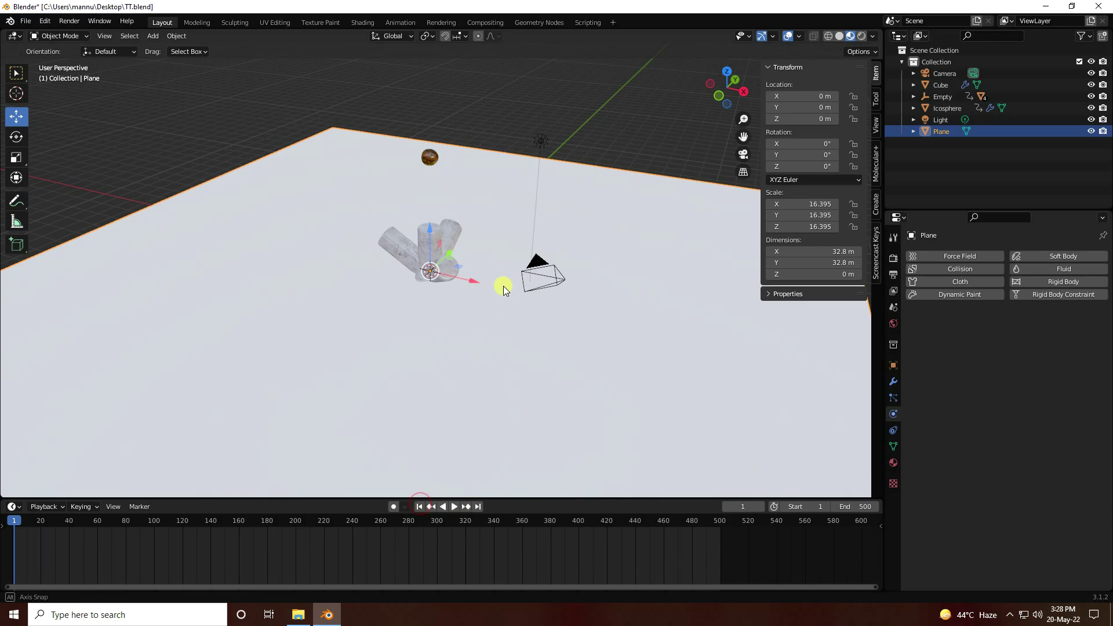
Lower the plane about 2.81 m along Z so it sits beneath the cylinders
left_click(729, 102)
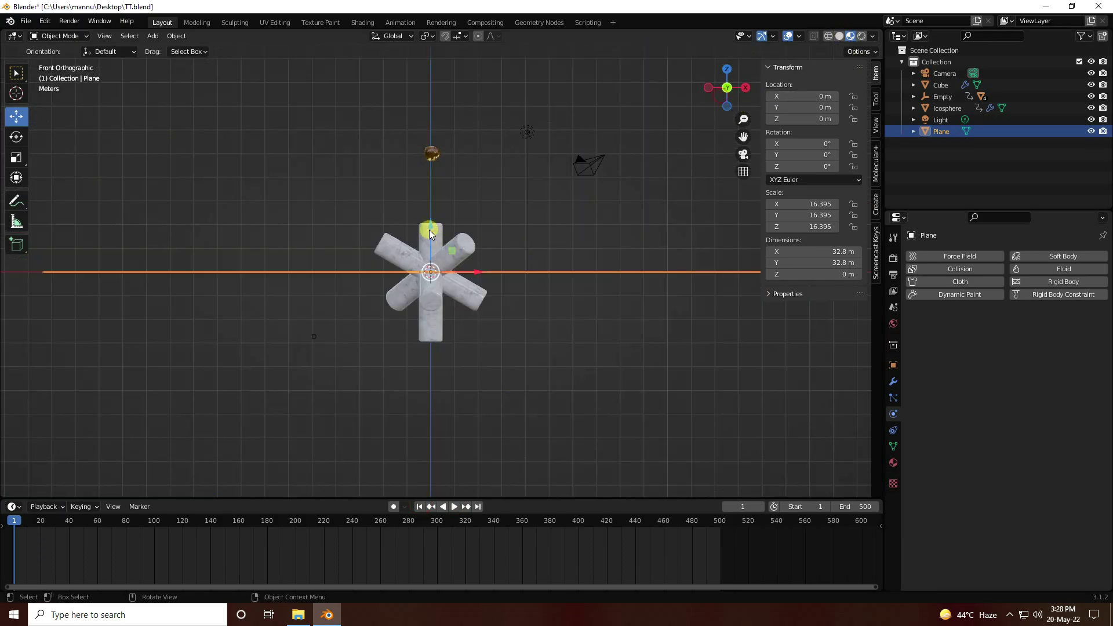
key("g")
key("z")
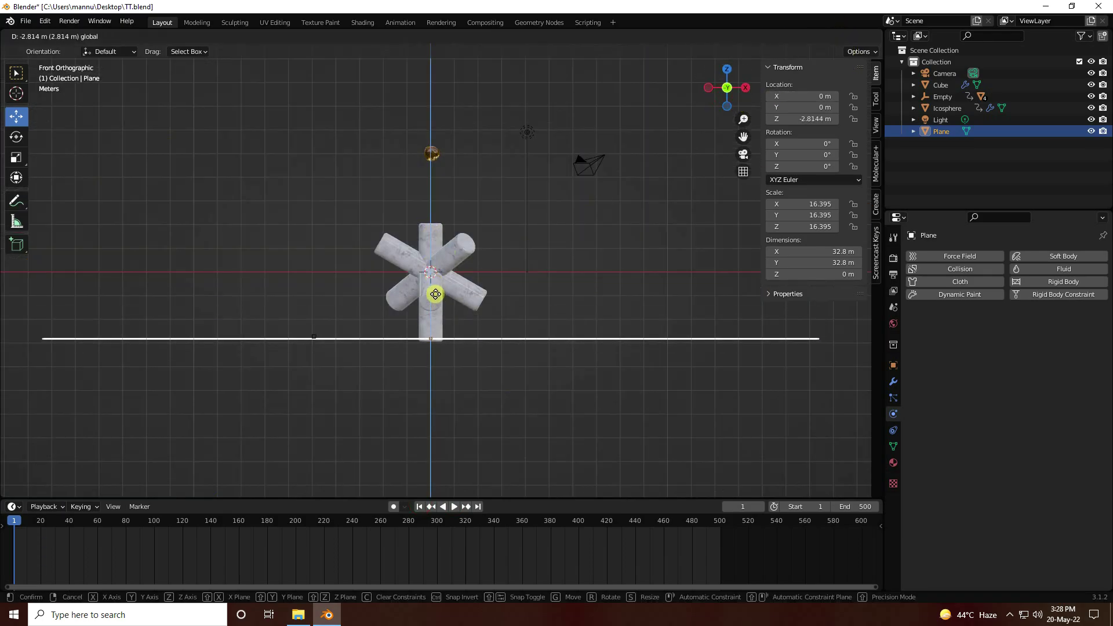
left_click(435, 294)
In Edit Mode, extrude the plane's back edge upward about 20.9 m to form a backdrop wall
mouse_move(435, 294)
middle_mouse_down()
mouse_move(401, 332)
mouse_move(537, 288)
mouse_move(427, 298)
middle_mouse_up()
left_click(72, 36)
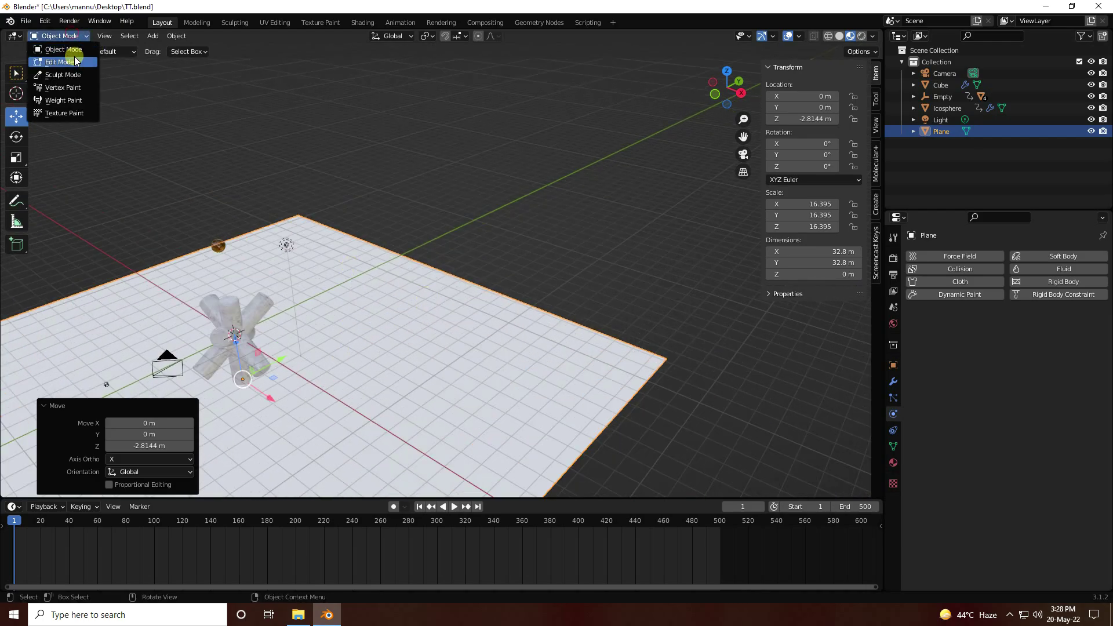
left_click(75, 61)
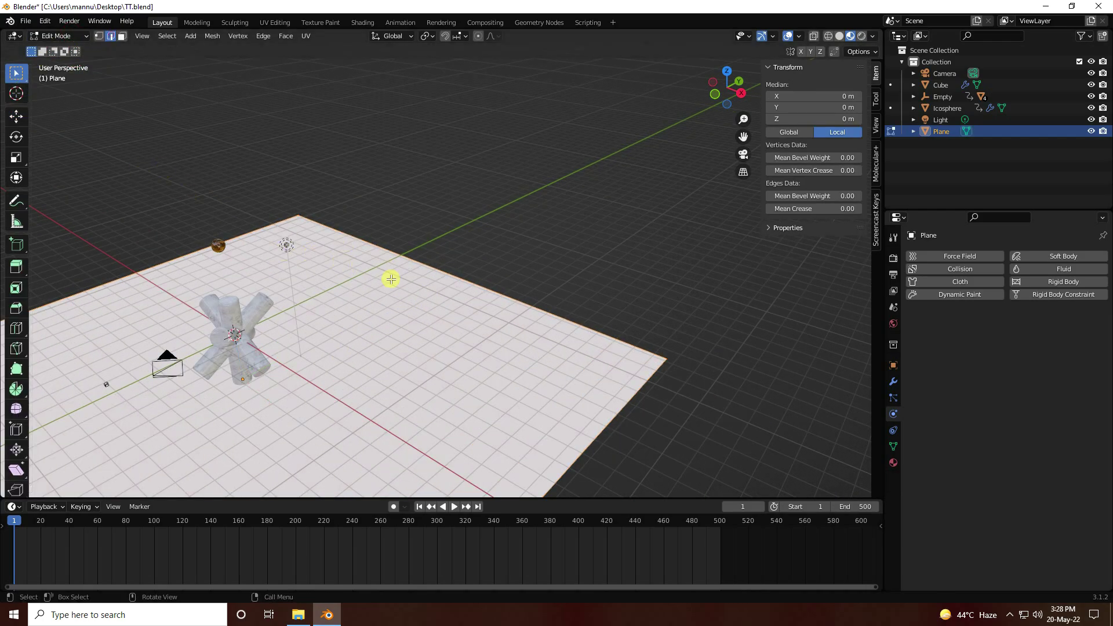
left_click(440, 271)
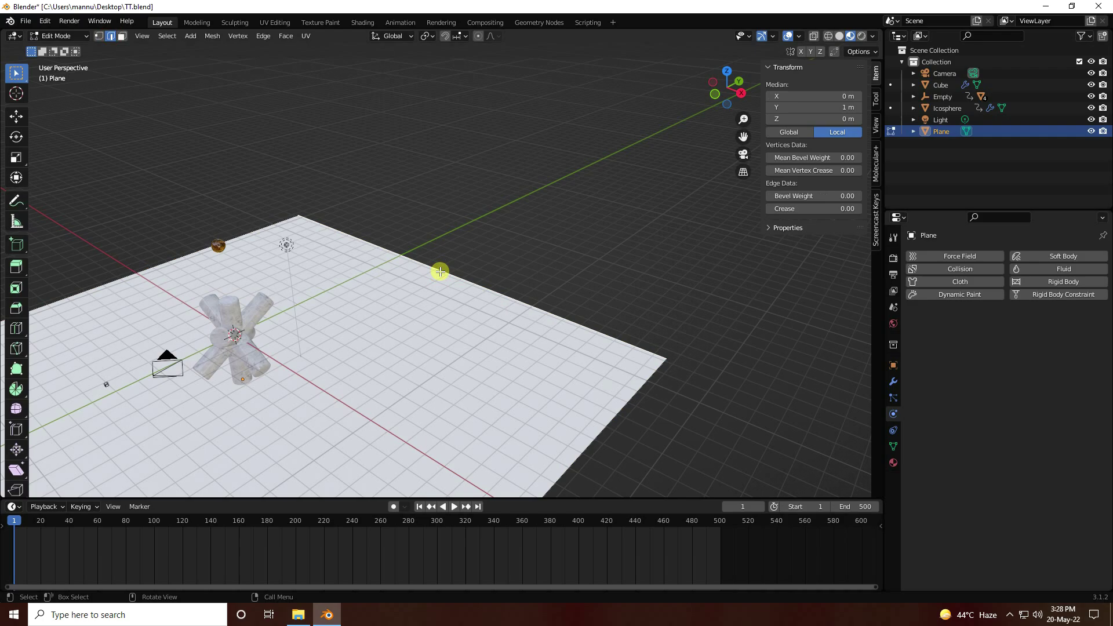
key("g")
key("g")
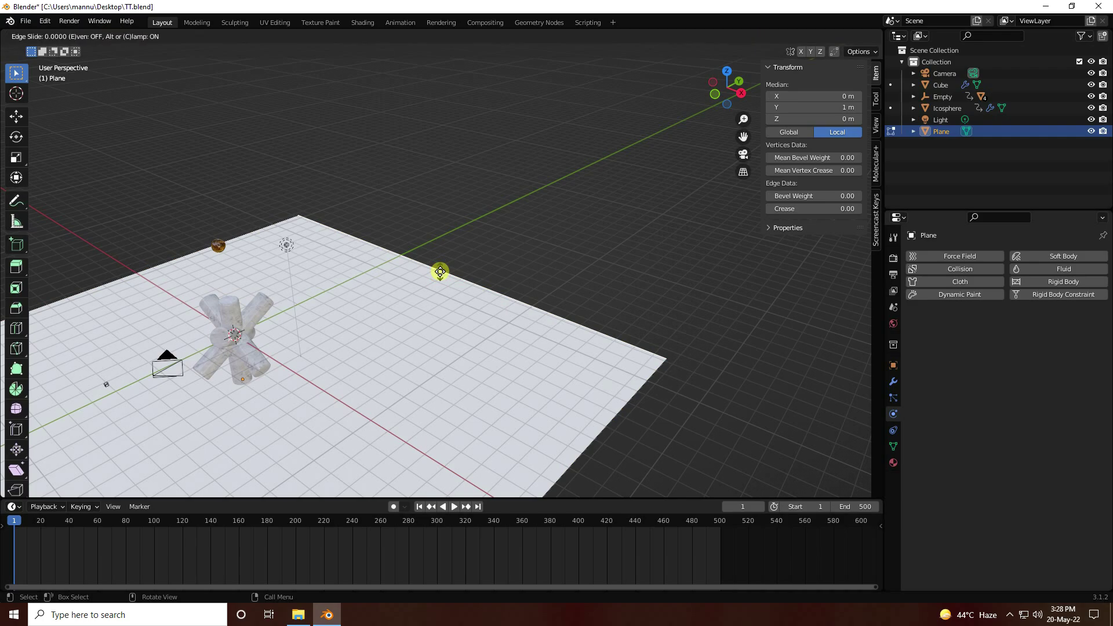
left_click(440, 272)
left_click(16, 117)
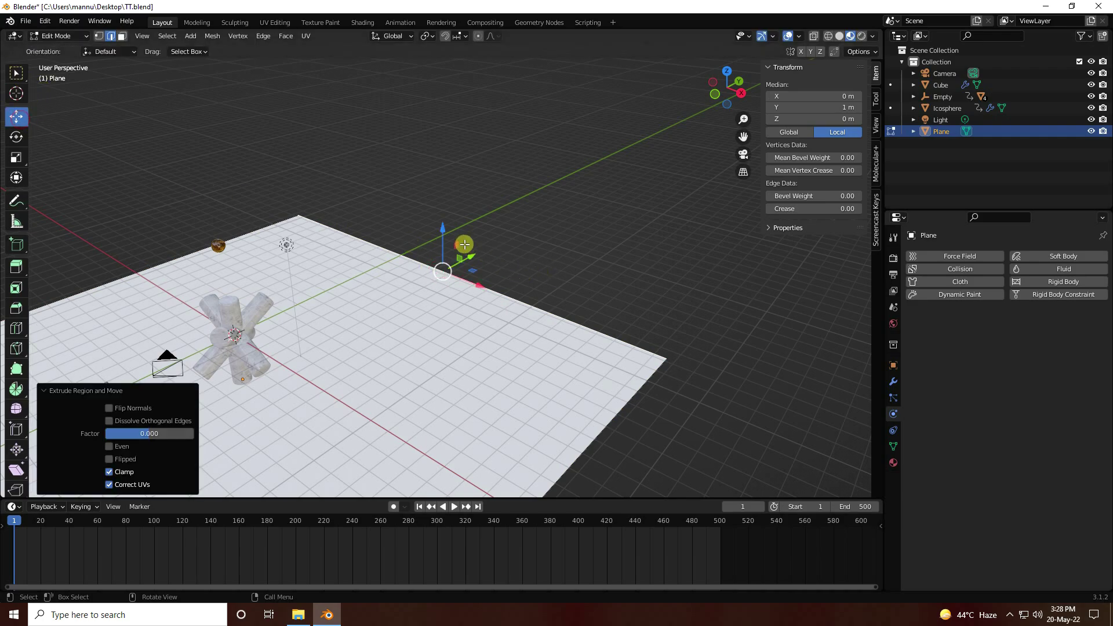
left_click_drag(443, 231, 466, 343)
scroll(464, 333, "down", 4)
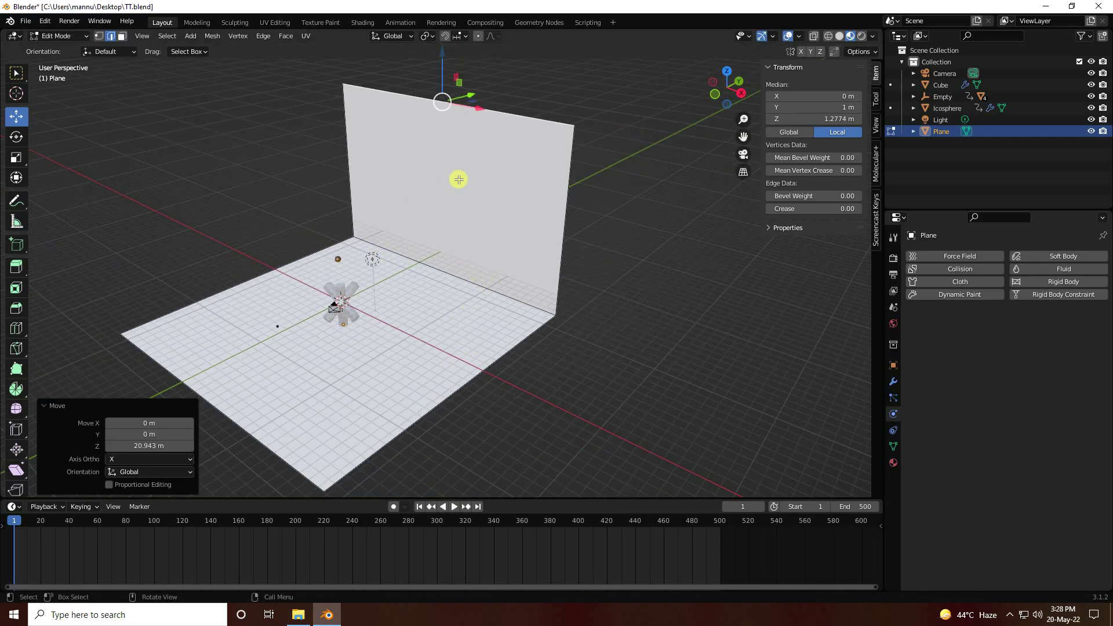
scroll(580, 219, "up", 5)
Add a Bevel modifier to the backdrop with amount 0.23 m and 78 segments, and return to Object Mode
left_click(453, 281)
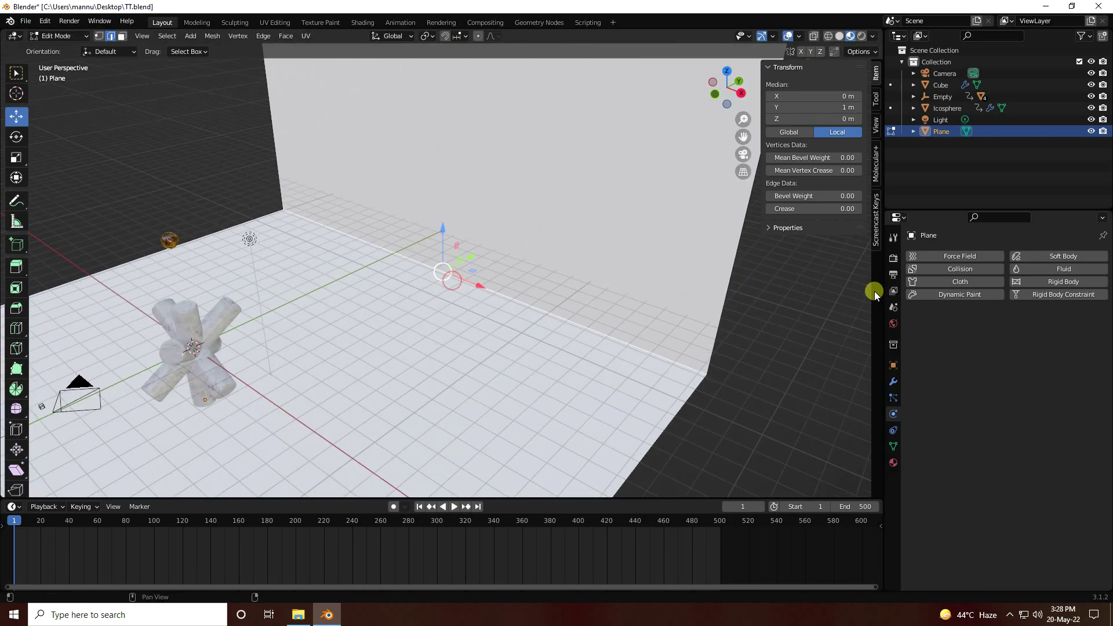
left_click(892, 383)
left_click(950, 256)
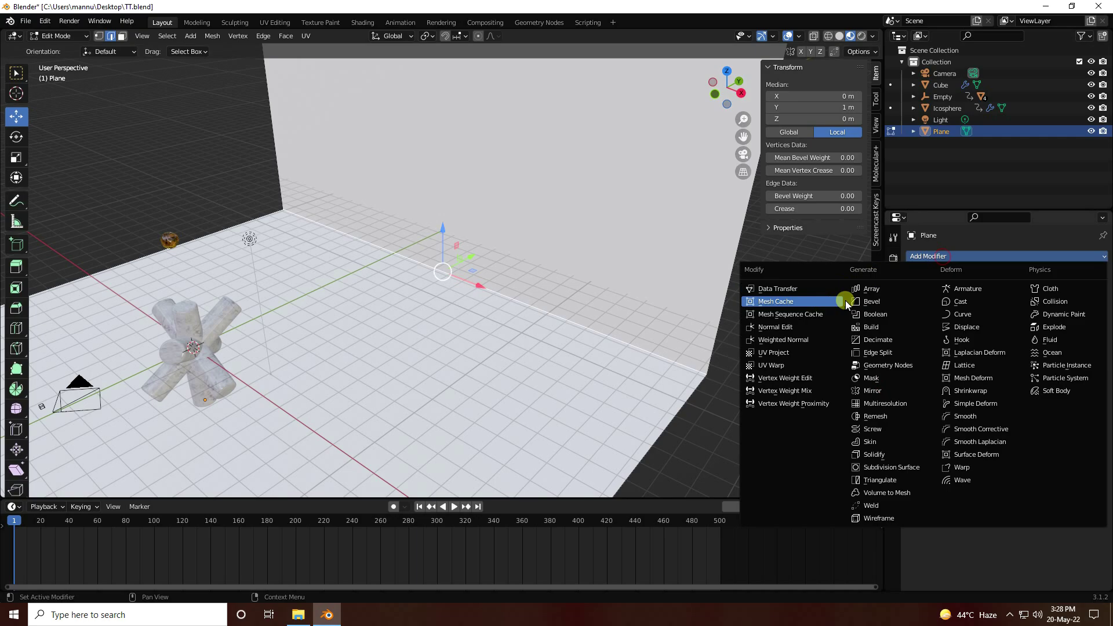
left_click(890, 301)
left_click_drag(1014, 319, 16, 339)
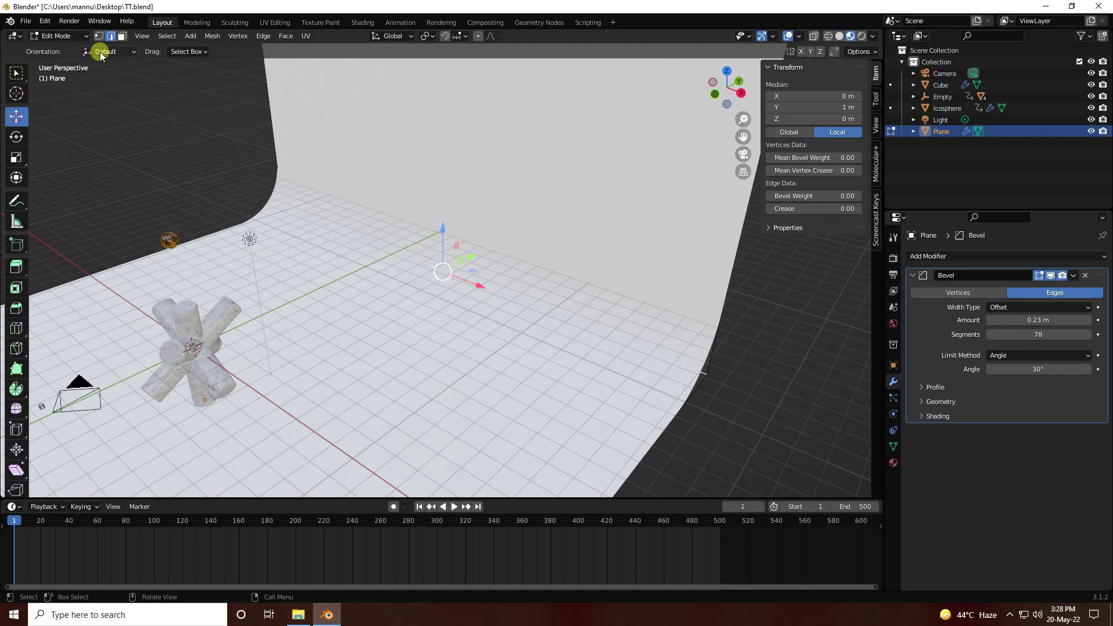
left_click(58, 35)
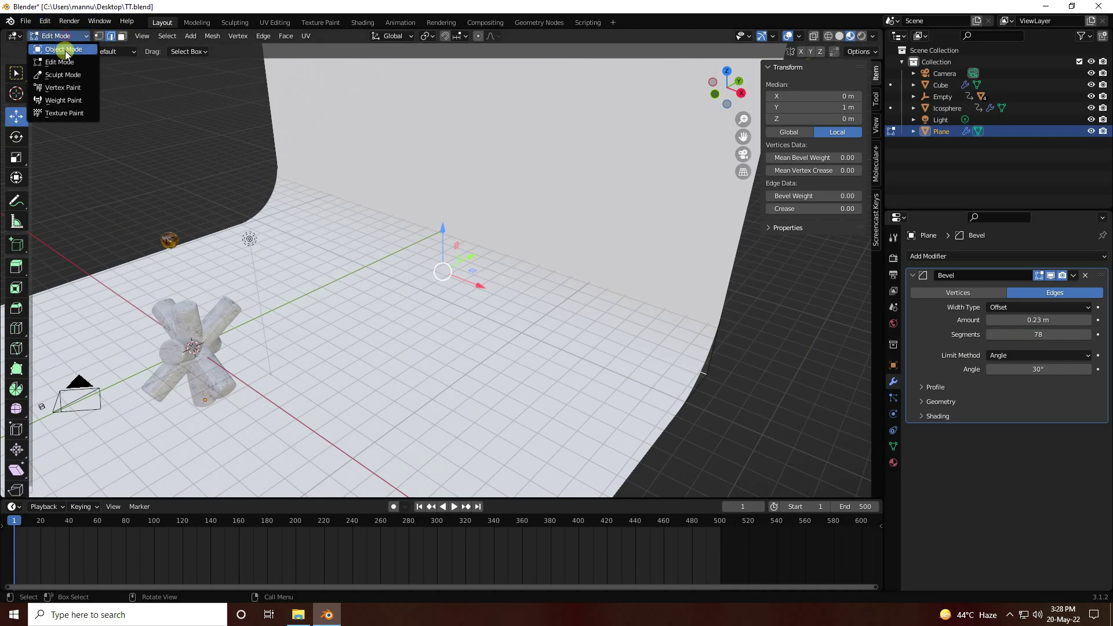
left_click(65, 51)
Move the backdrop about -7.8 m along Y
middle_click_drag(151, 148, 241, 122)
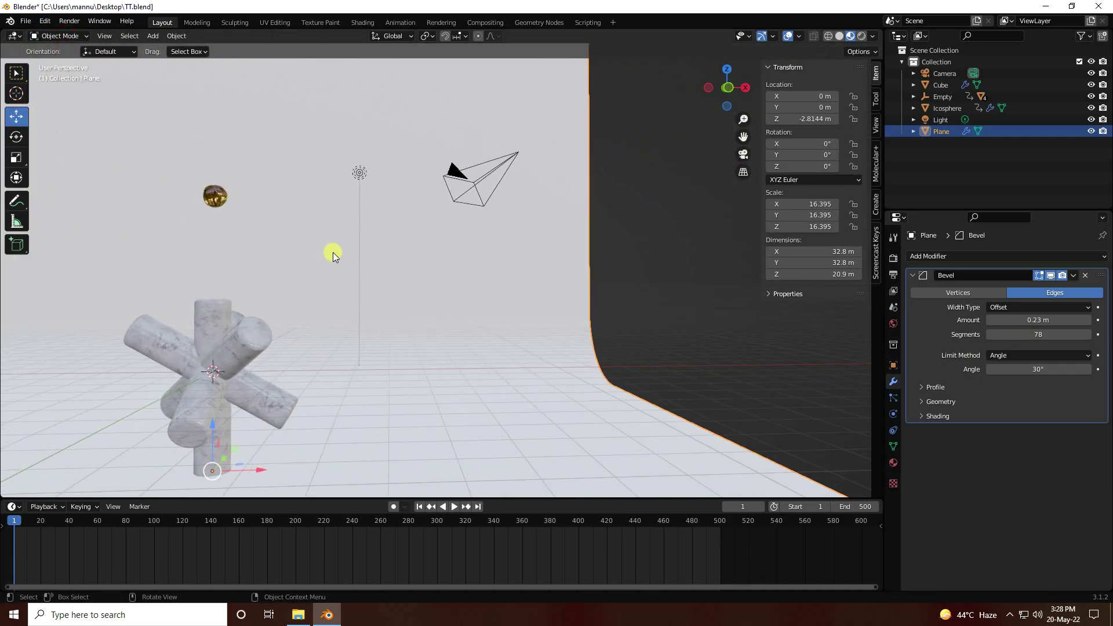
scroll(381, 297, "down", 4)
middle_click_drag(382, 297, 274, 359)
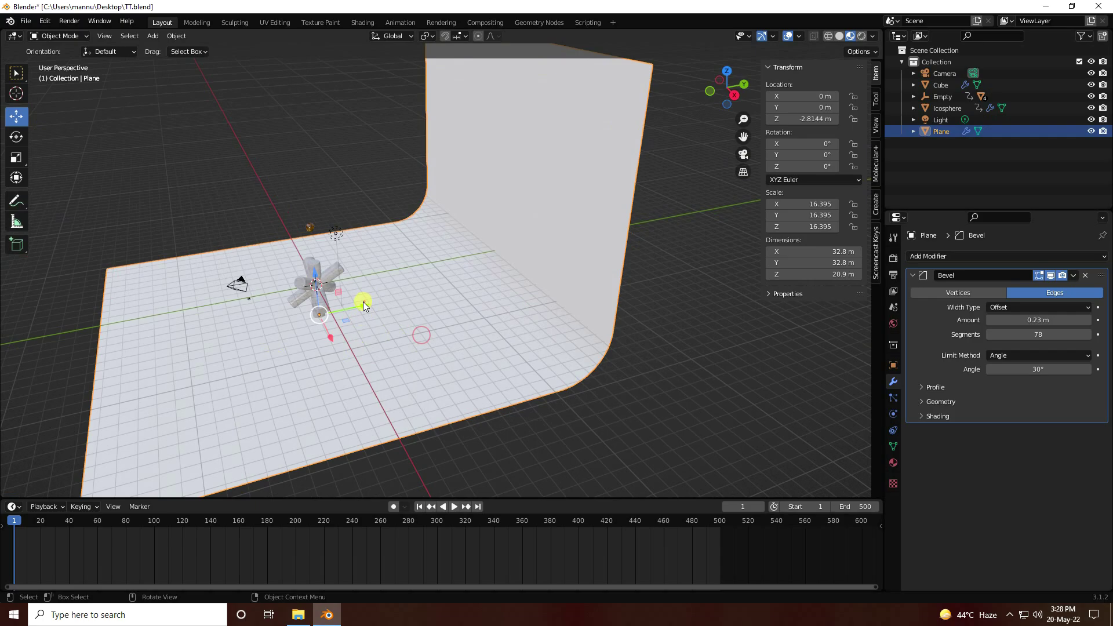
left_click_drag(363, 301, 261, 326)
middle_click_drag(261, 325, 162, 357)
Widen the backdrop along X to about 46.7 m and deselect it
left_click(16, 157)
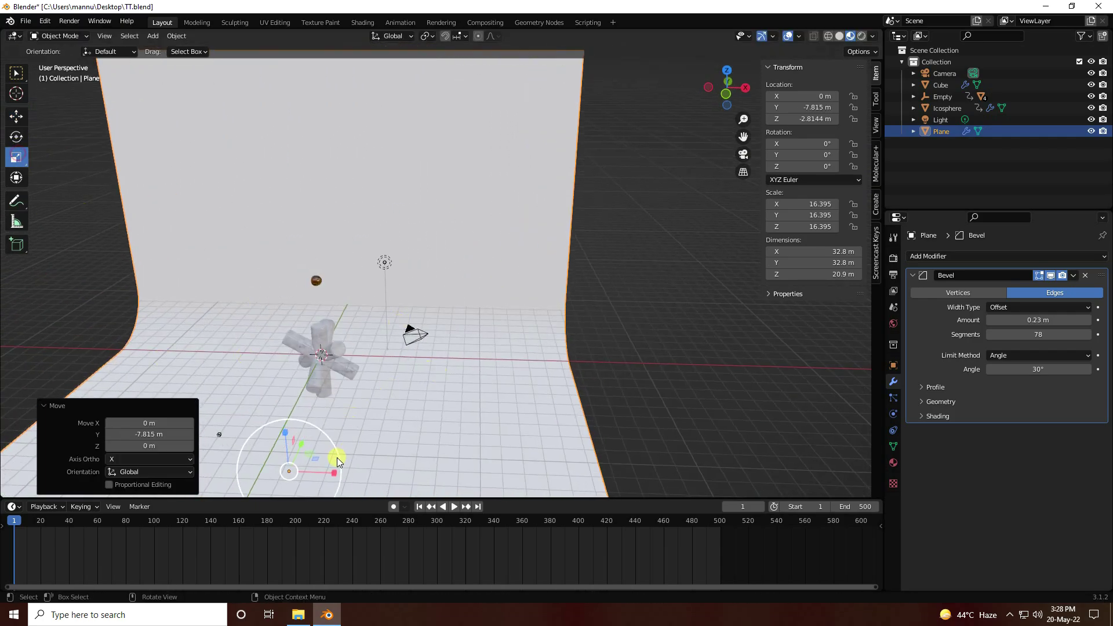
left_click_drag(337, 460, 358, 472)
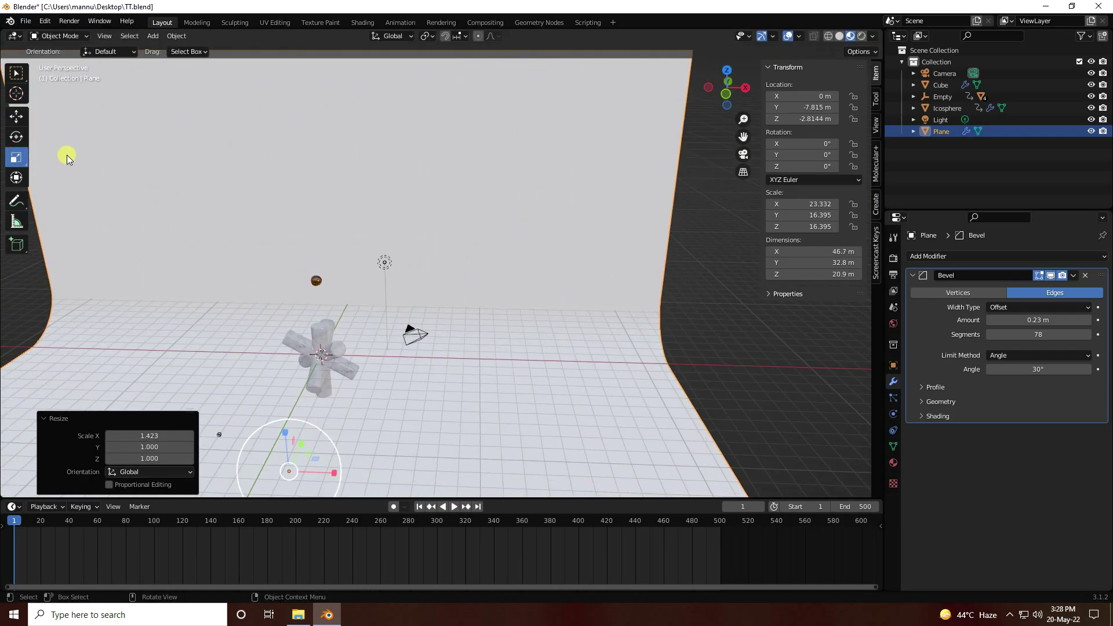
left_click(16, 118)
left_click(28, 282)
scroll(334, 344, "up", 3)
middle_click_drag(315, 361, 745, 303)
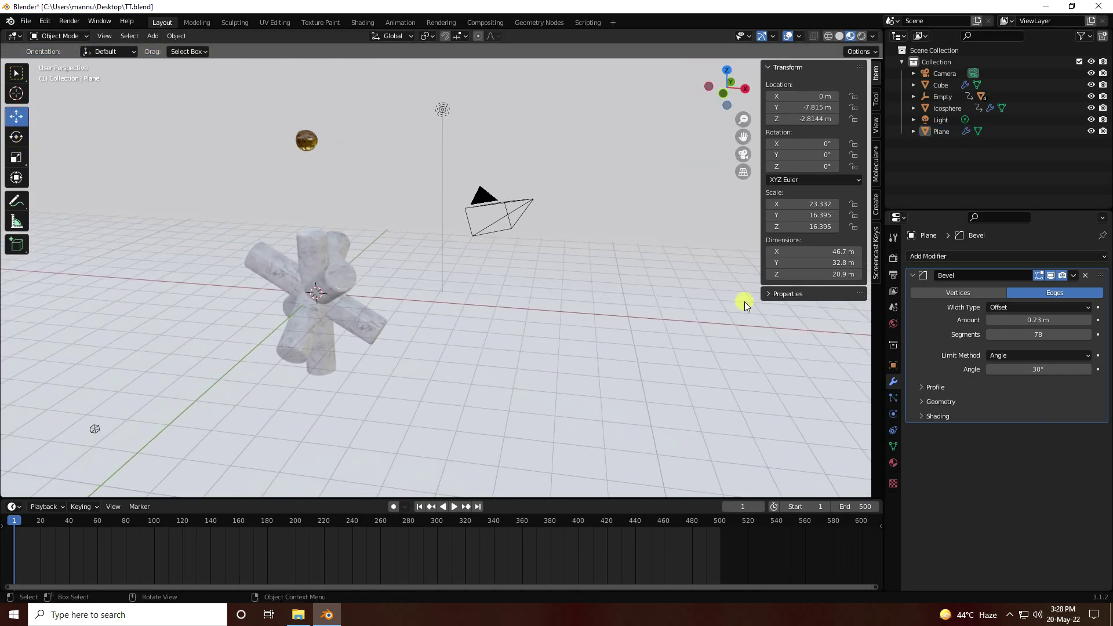
Use artist_workshop_8k.exr as the world's environment texture and set its strength to 1.5
left_click(893, 325)
left_click(990, 334)
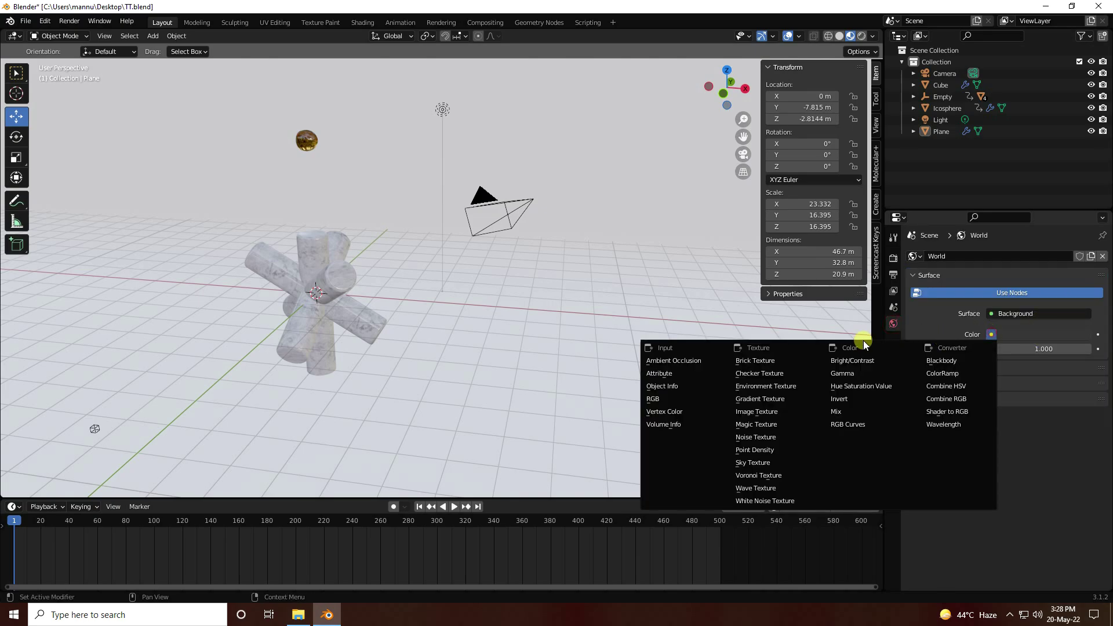
left_click(770, 387)
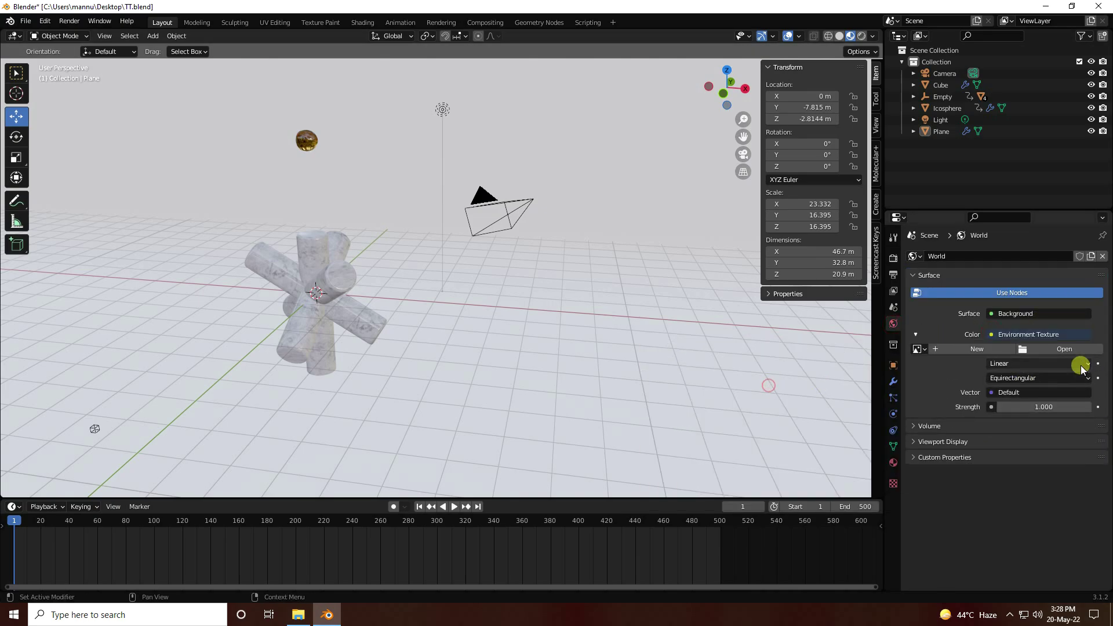
left_click(1063, 350)
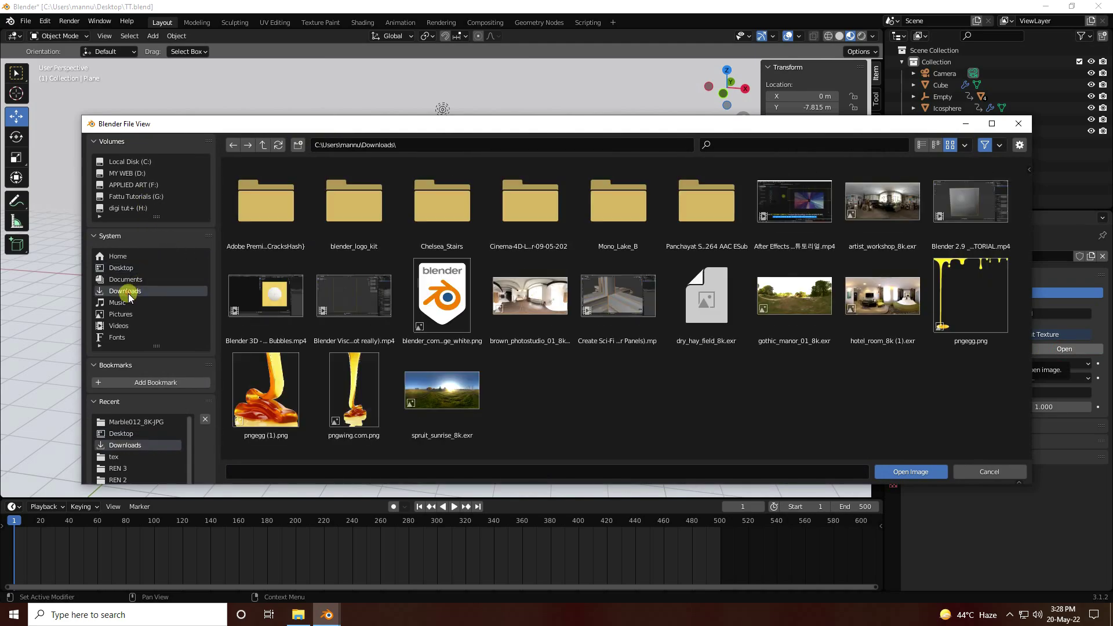
left_click(871, 216)
left_click(911, 471)
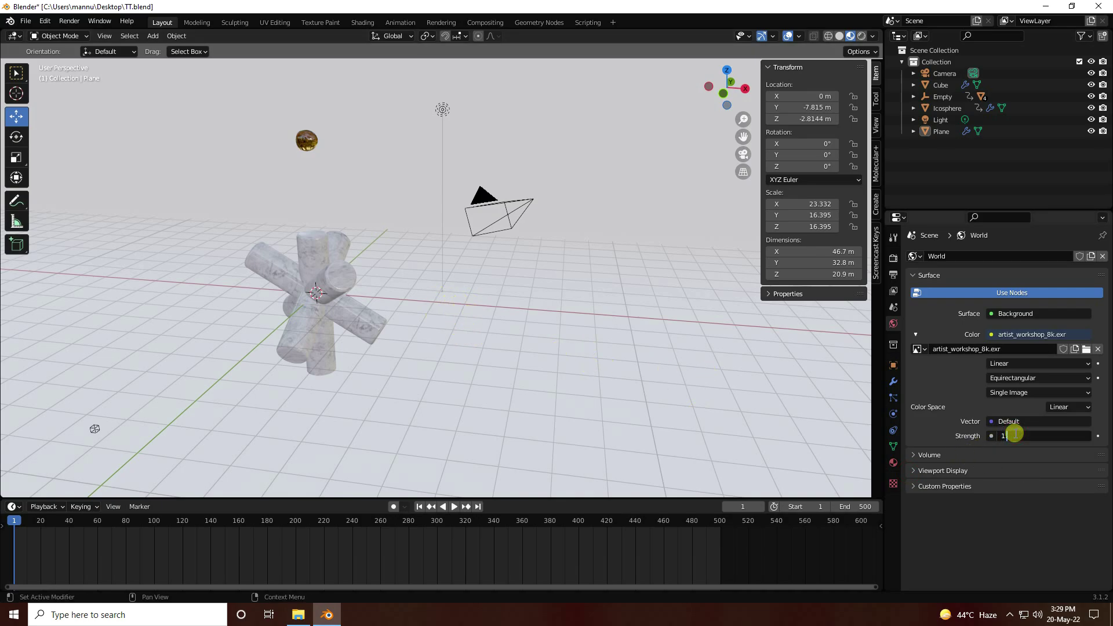
type(".5")
key("Return")
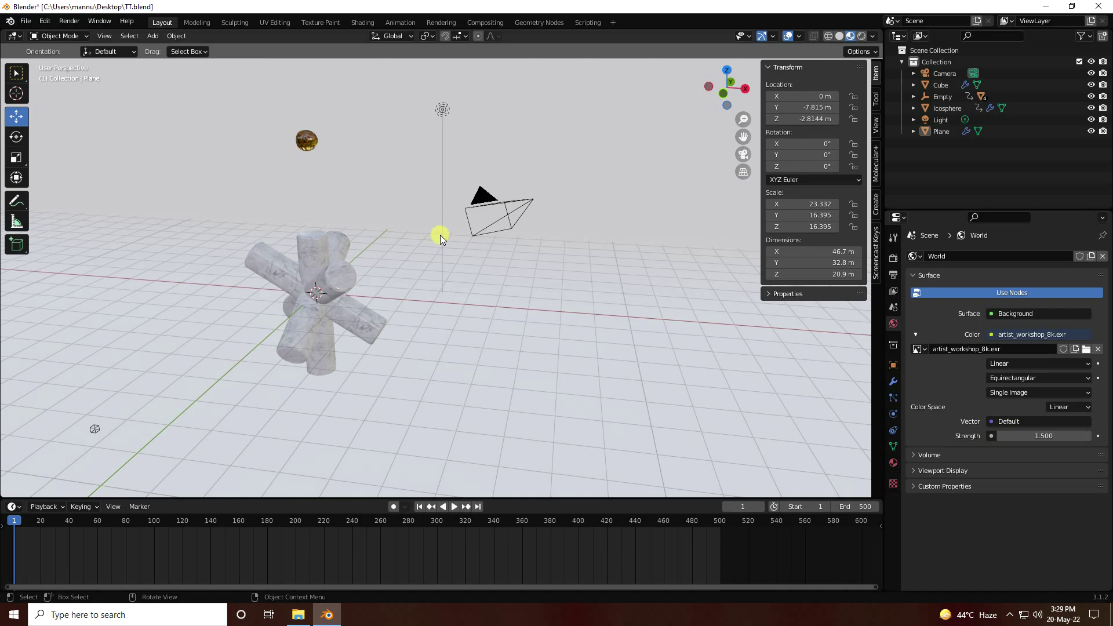
View the scene through the camera and set the render engine to Cycles with GPU Compute
key("KP_0")
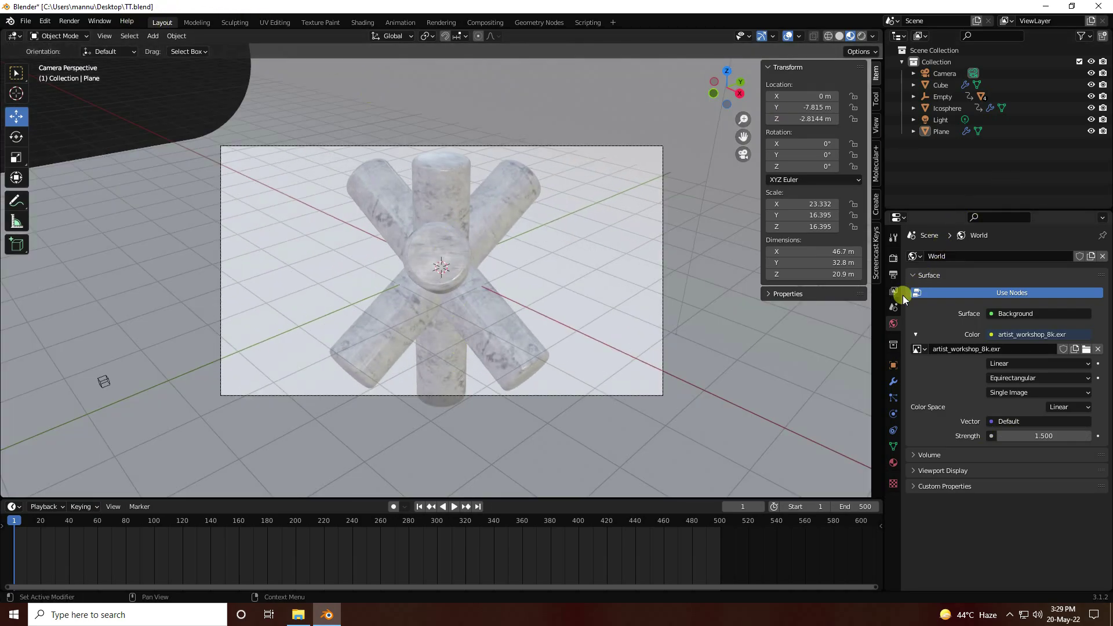
left_click(893, 257)
left_click(1008, 256)
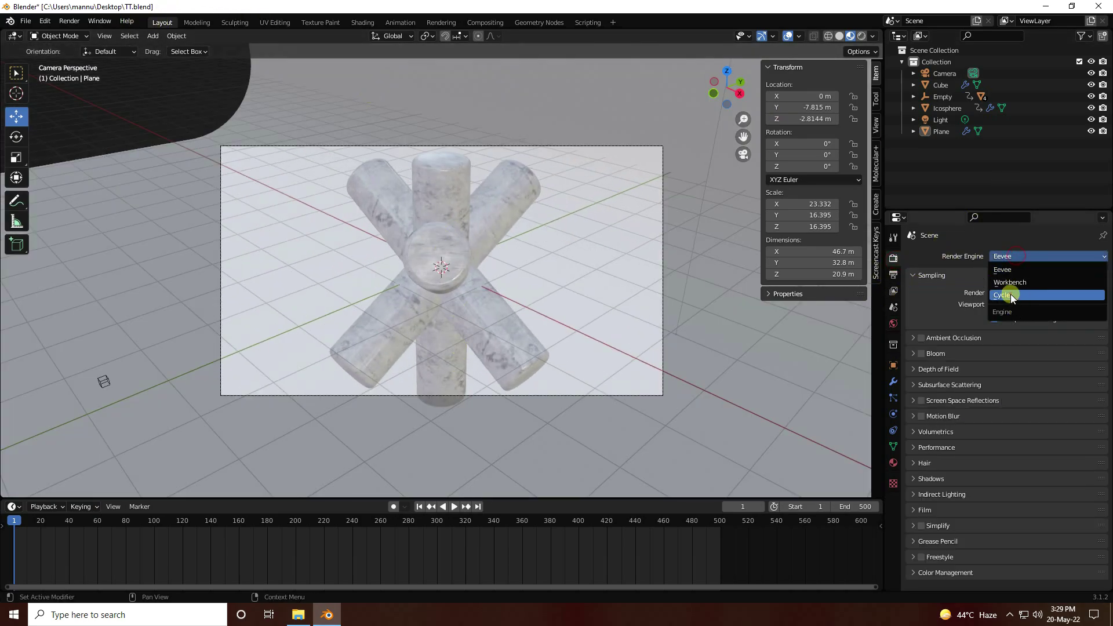
left_click(1010, 294)
left_click(1011, 286)
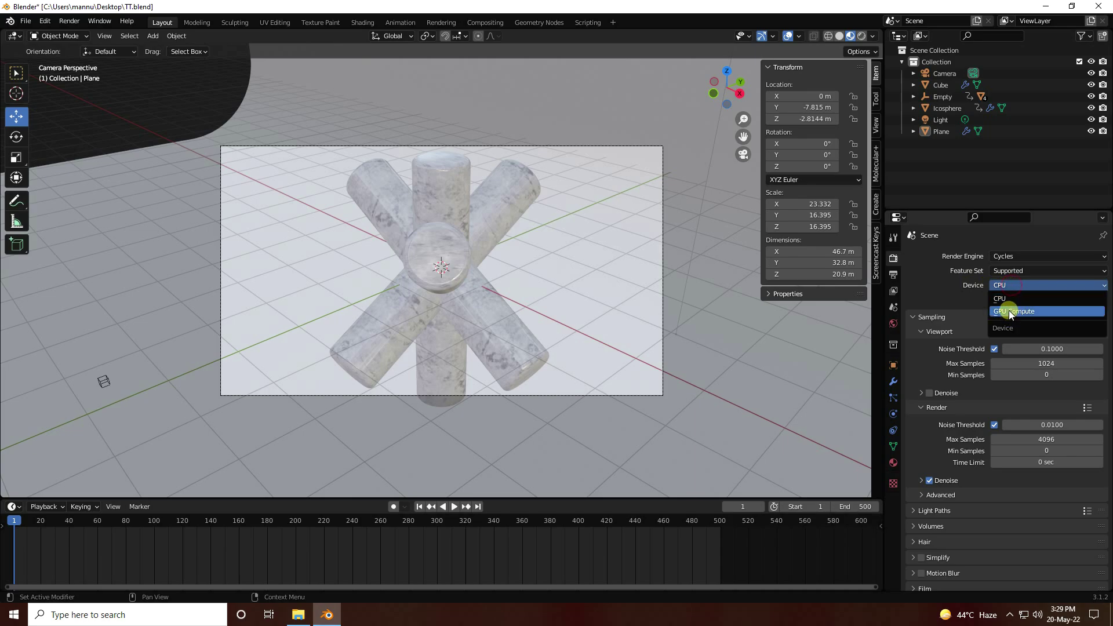
left_click(1009, 311)
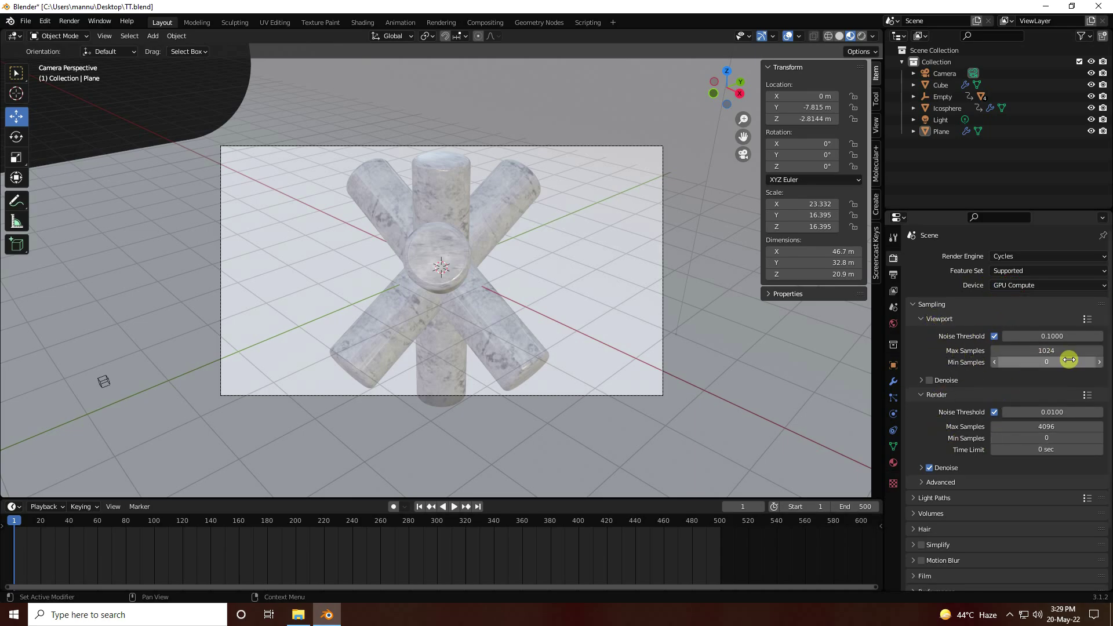
Set the maximum samples to 64 for both the viewport and the final render
left_click(1049, 349)
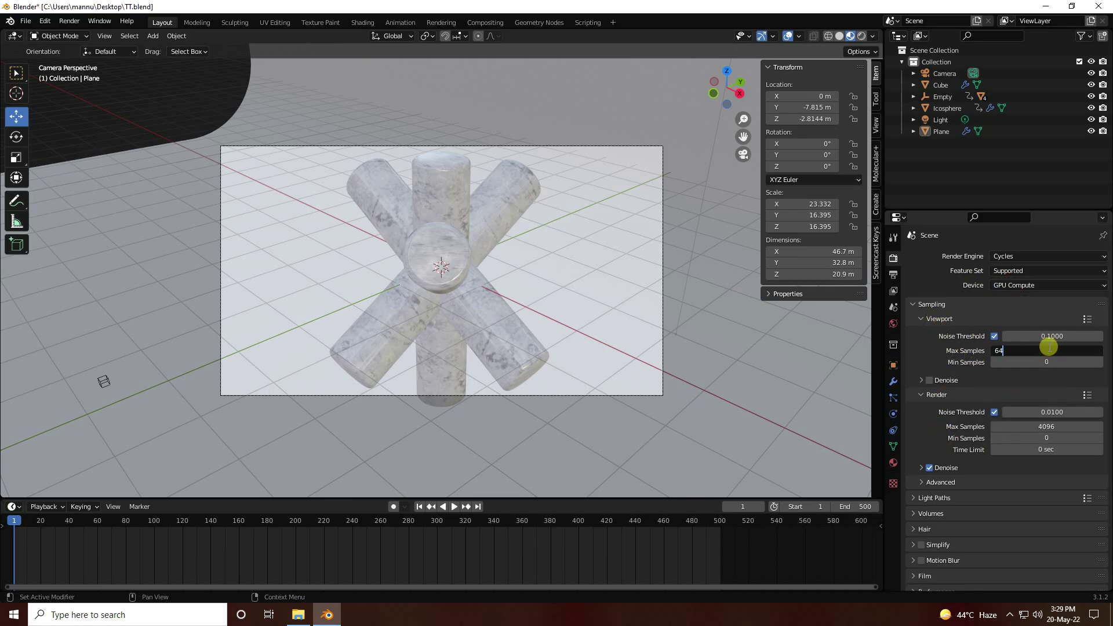
key("Return")
left_click(1028, 430)
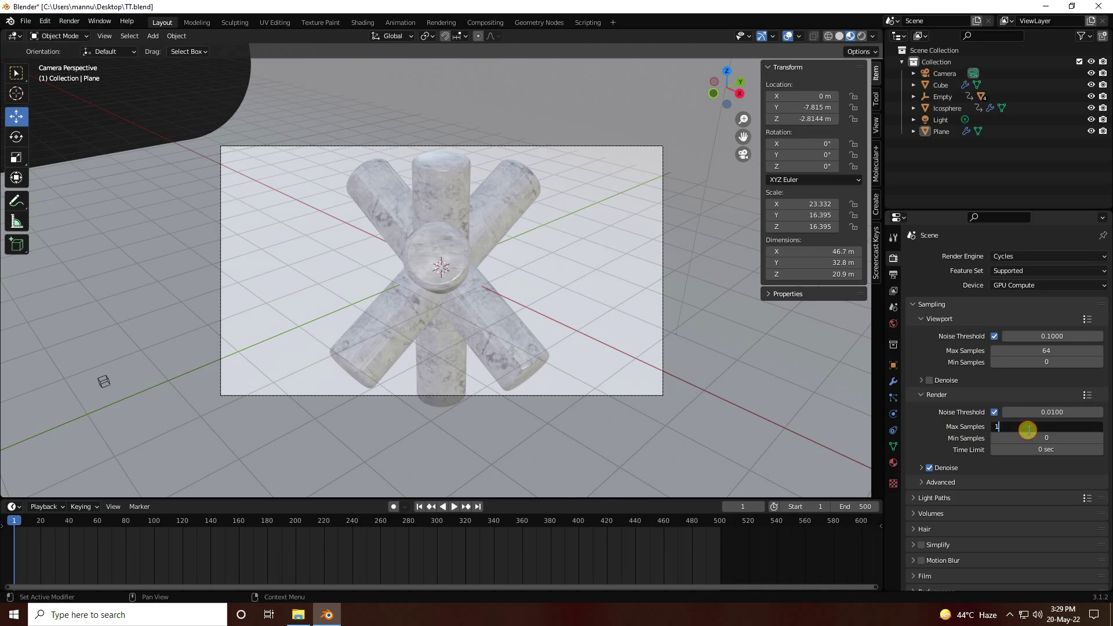
type("128")
key("Return")
left_click(1028, 429)
key("Return")
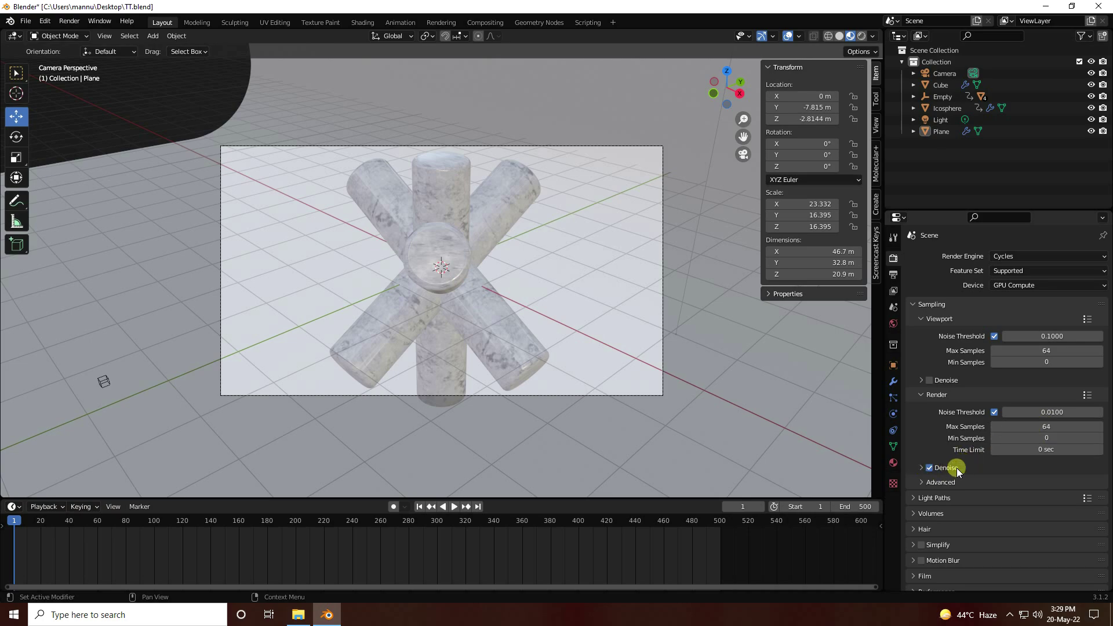
Render a still image of frame 1 and save the project file
left_click(69, 21)
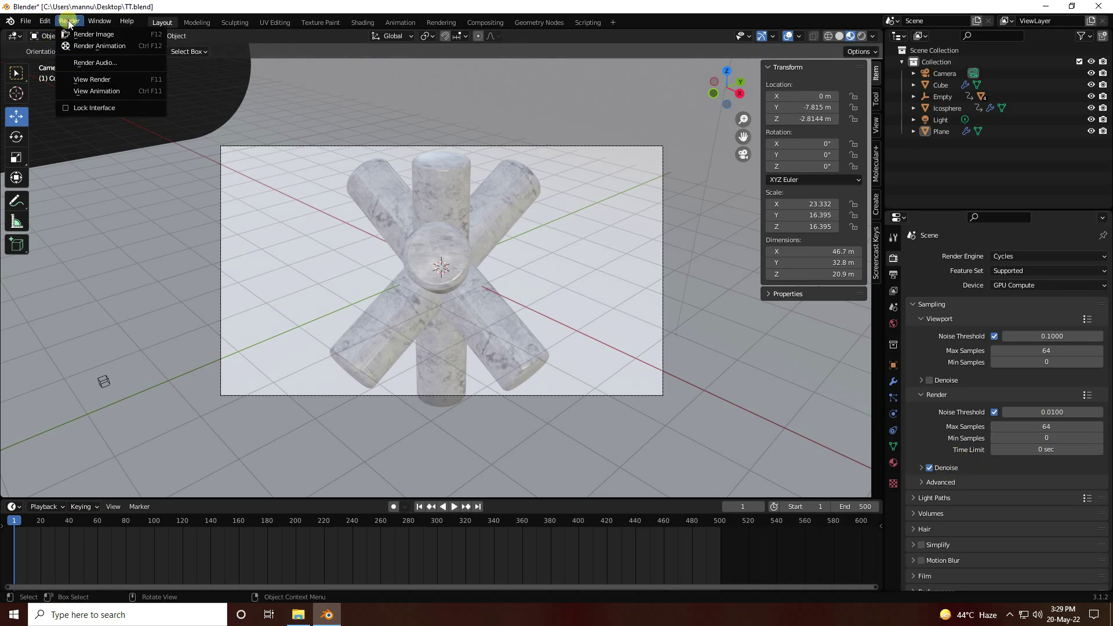
left_click(78, 35)
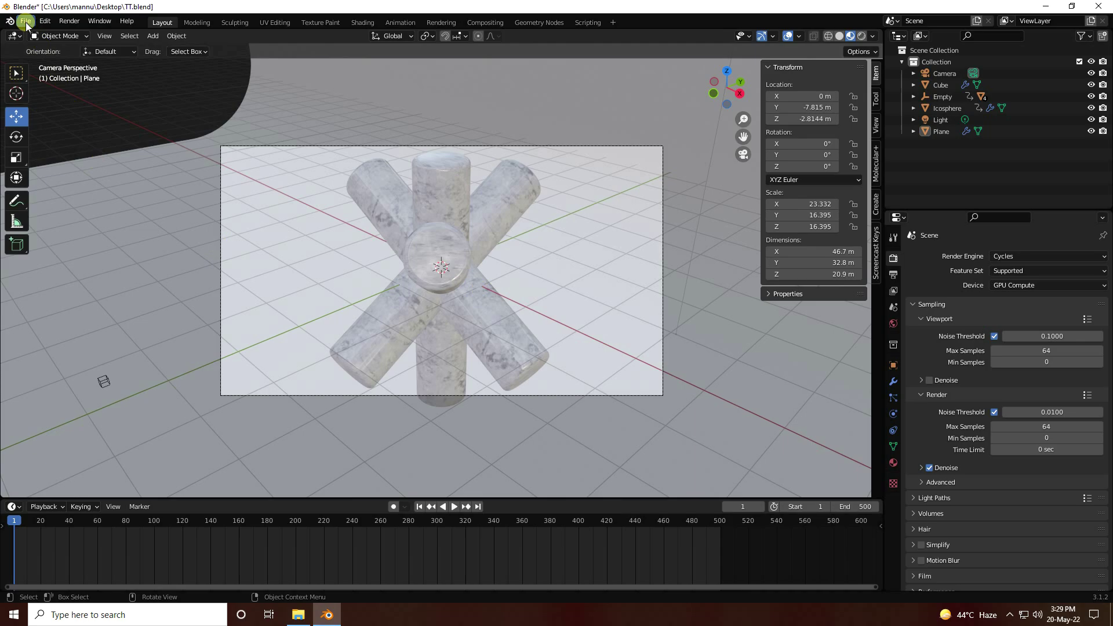
left_click(25, 21)
left_click(308, 238)
key("ctrl+s")
Add an area light at the world origin
middle_click_drag(336, 277, 414, 261)
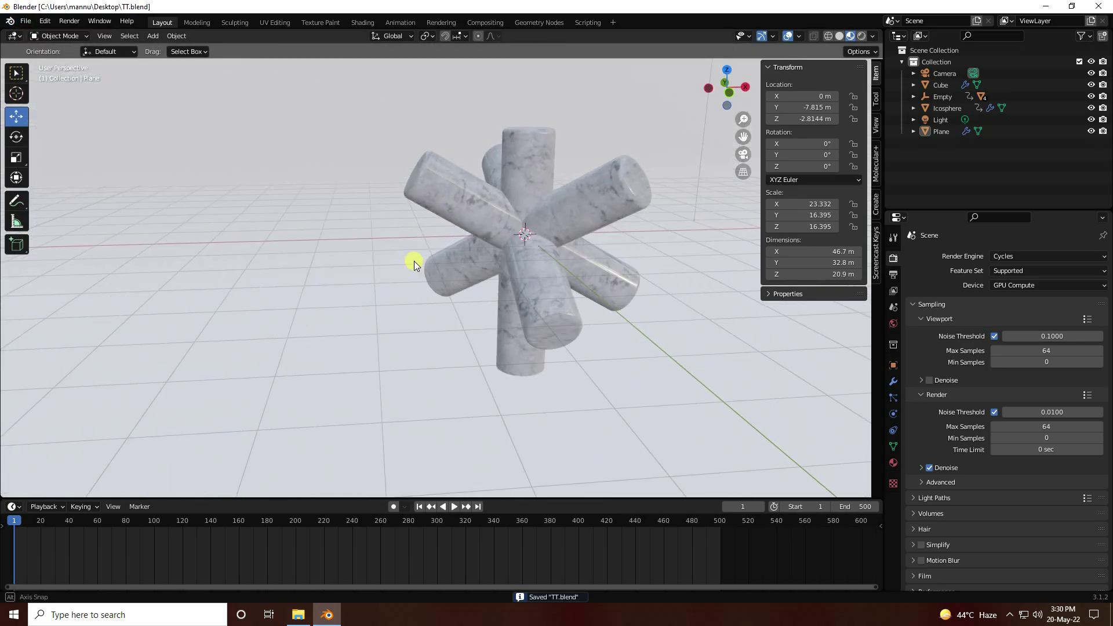
left_click(152, 36)
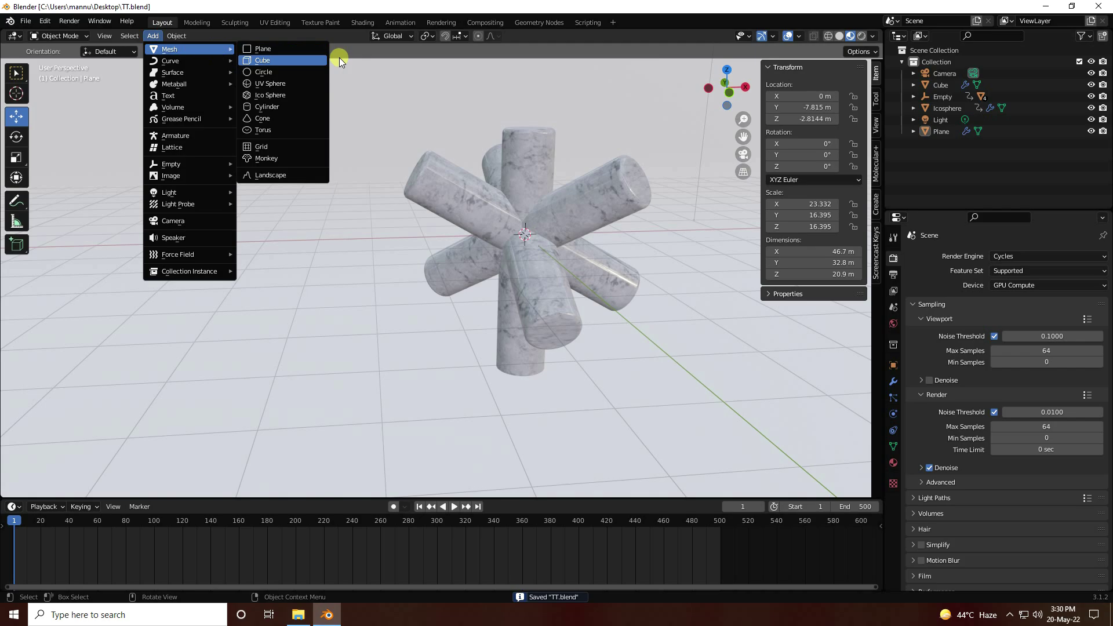
mouse_move(164, 194)
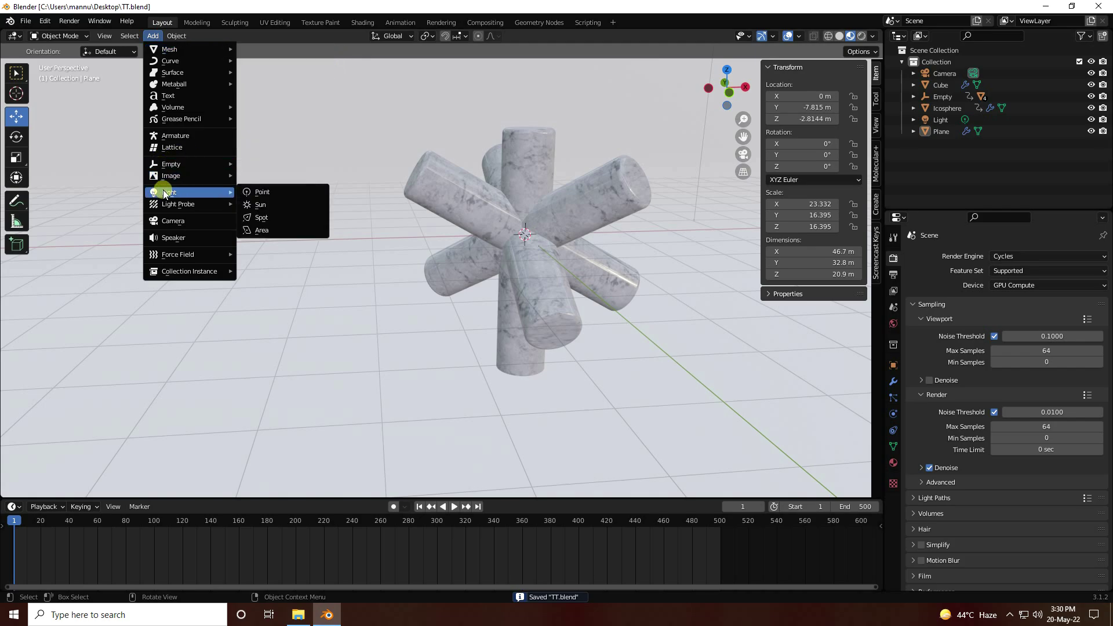
left_click(262, 229)
scroll(454, 294, "down", 1)
middle_click_drag(455, 295, 443, 342)
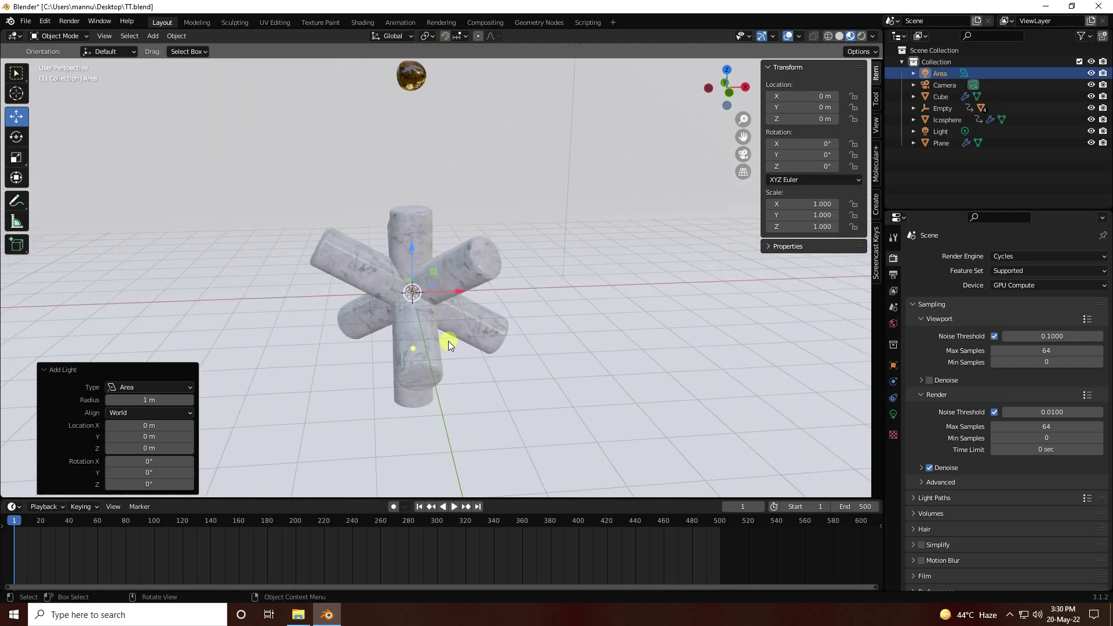
Raise the area light straight up along the Z axis to a height of about 5.85 m
scroll(448, 340, "down", 3)
key("g")
key("z")
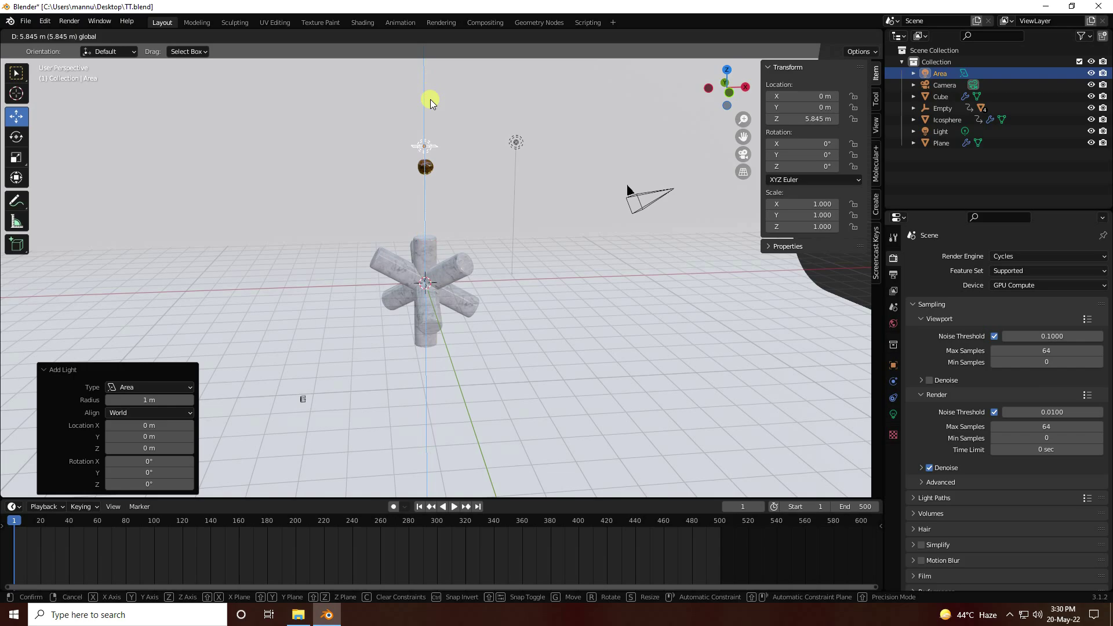
left_click(429, 102)
Set the area light's size to 5 m and its power to 150 W
left_click(892, 414)
left_click(1027, 365)
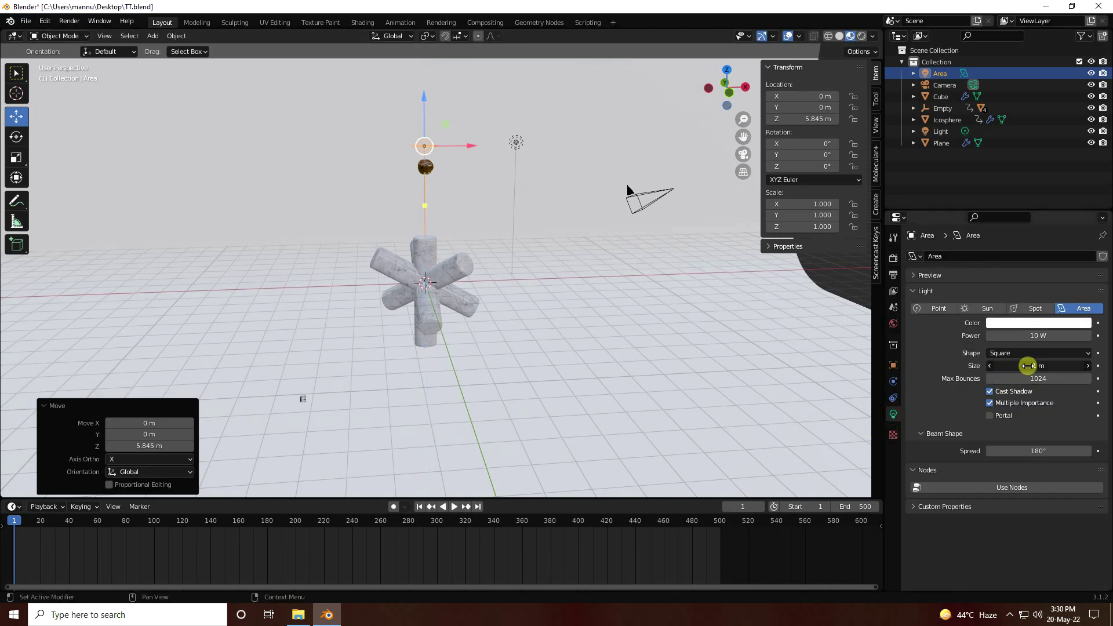
type("5")
key("Return")
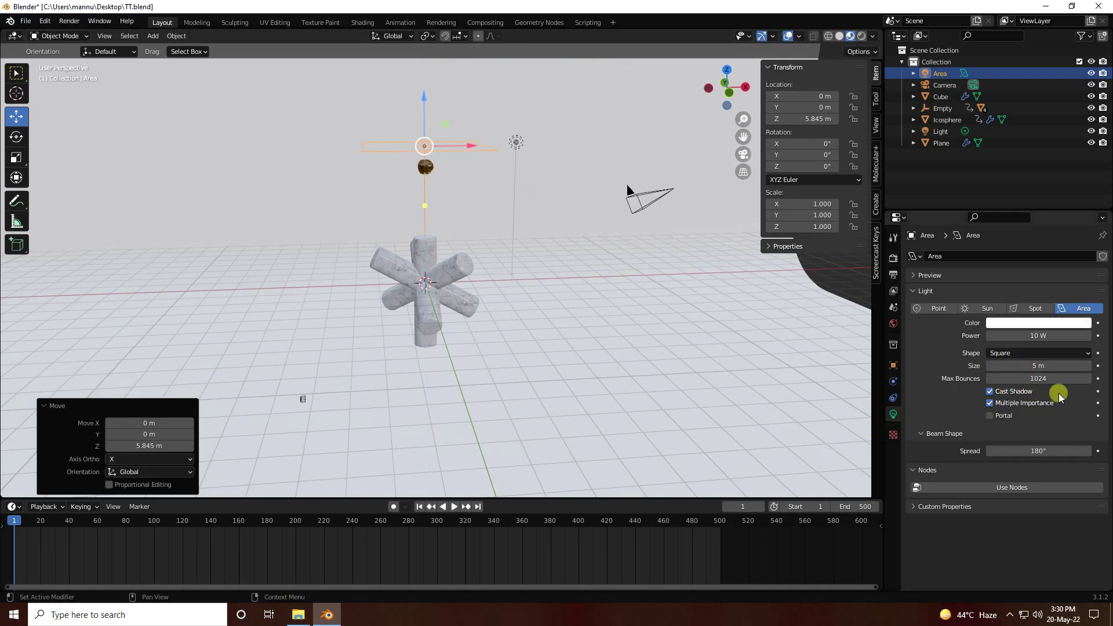
left_click(1041, 336)
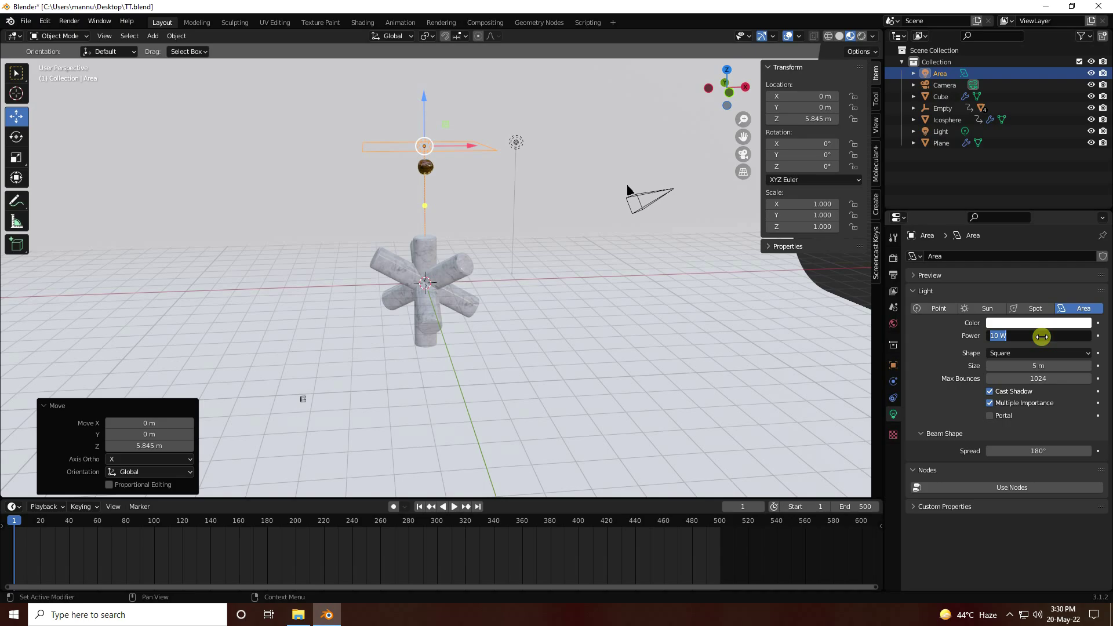
type("150")
key("Return")
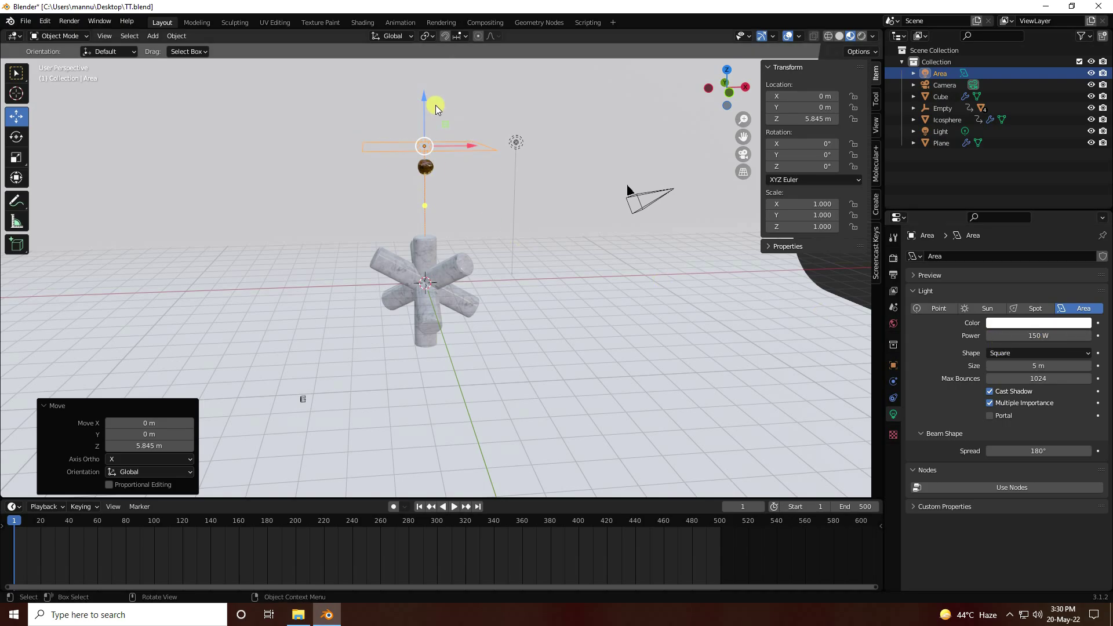
Raise the overhead area light to a height of about 7.15 m and paste a copy of it in place
left_click_drag(423, 102, 428, 64)
scroll(428, 141, "down", 1)
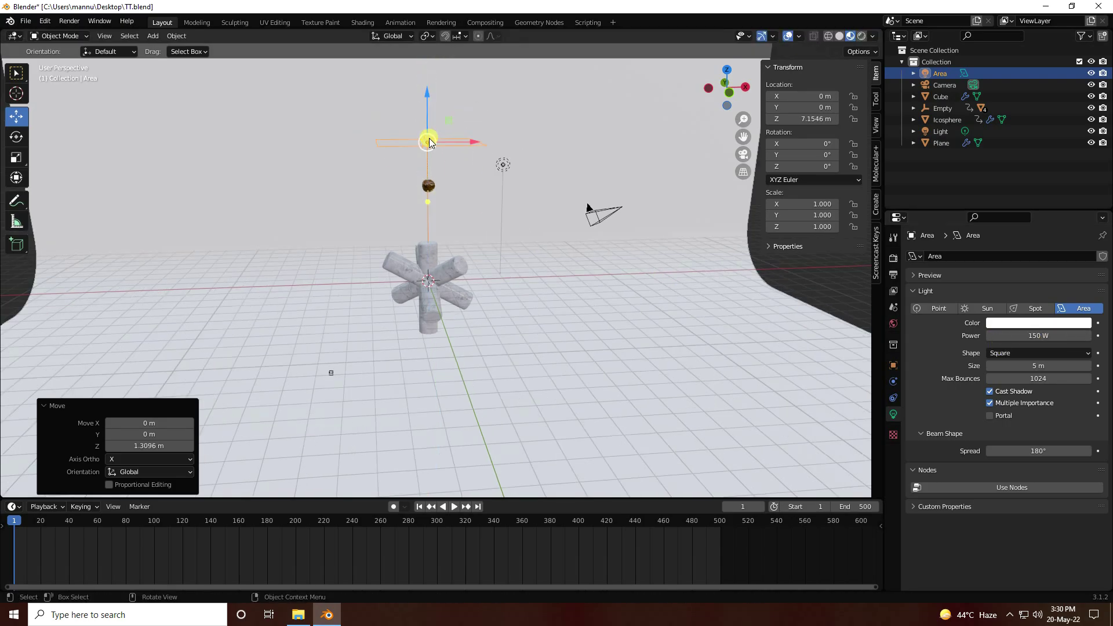
scroll(448, 181, "up", 3, "shift")
key("ctrl+c")
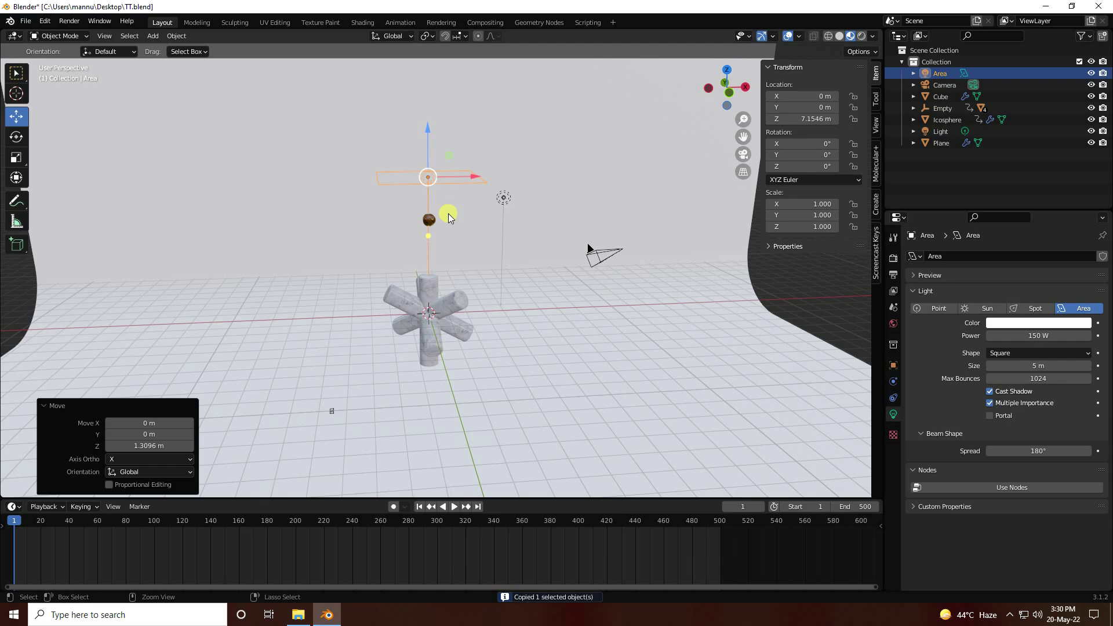
key("ctrl+v")
key("ctrl+z")
key("ctrl+shift+z")
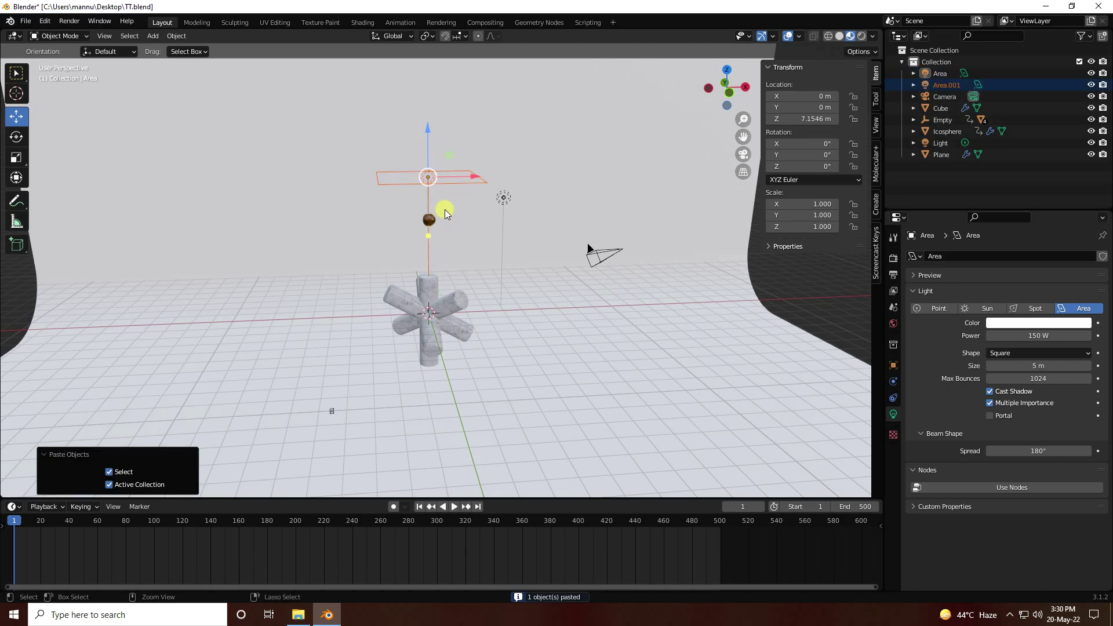
Enlarge the copied area light to about 6.29 m and move it beside the cylinders, to about X -5.84 m, Z 0.04 m
left_click(947, 85)
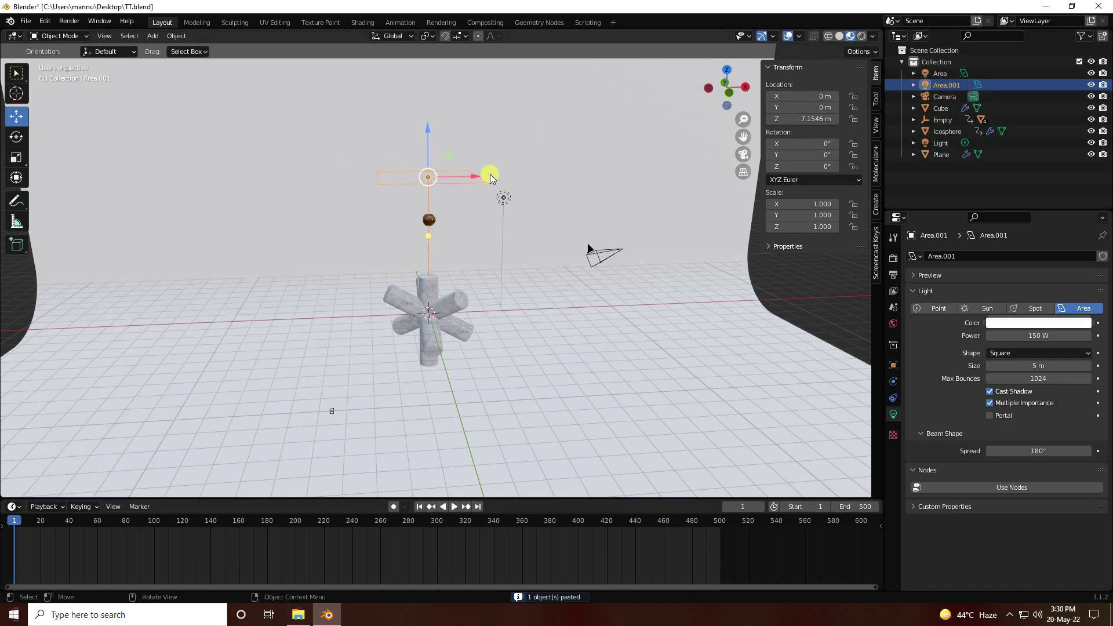
left_click_drag(478, 178, 353, 176)
left_click_drag(309, 139, 307, 273)
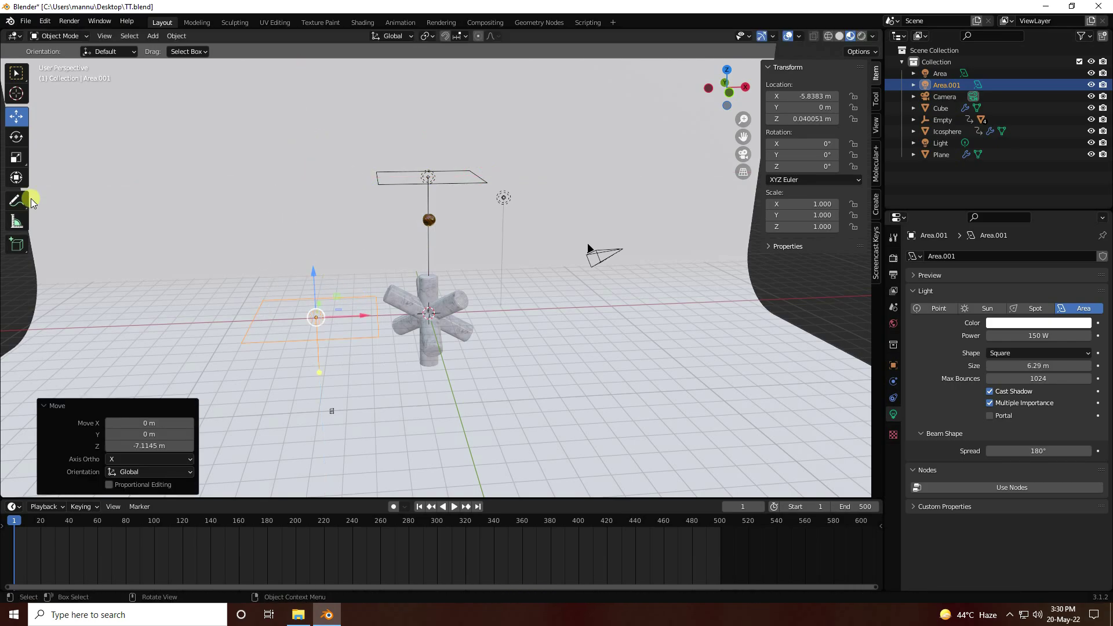
Rotate the copied area light -90° about the Y axis so it faces the cylinders
left_click(18, 139)
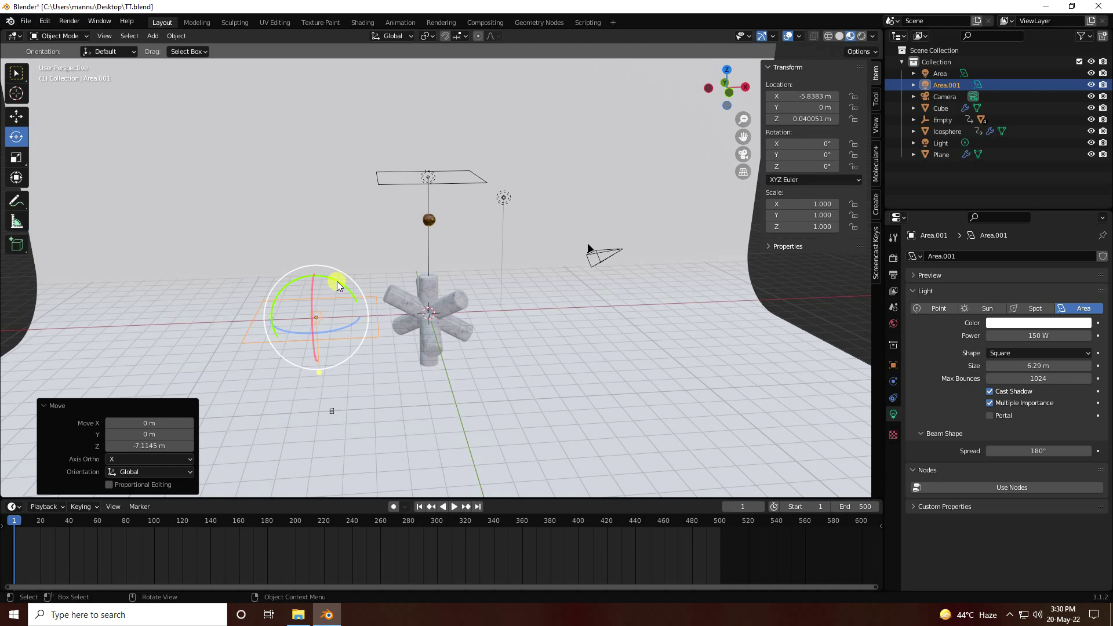
left_click_drag(337, 281, 206, 272)
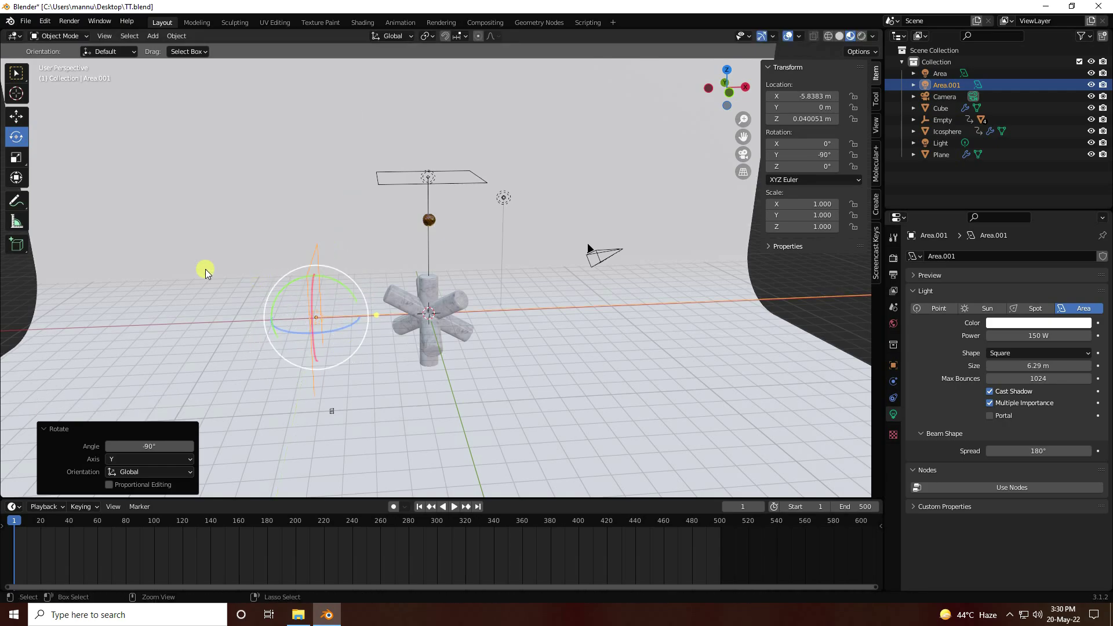
left_click(17, 117)
Change the side area light's color to fully saturated red and set its power to 200 W
left_click(1021, 323)
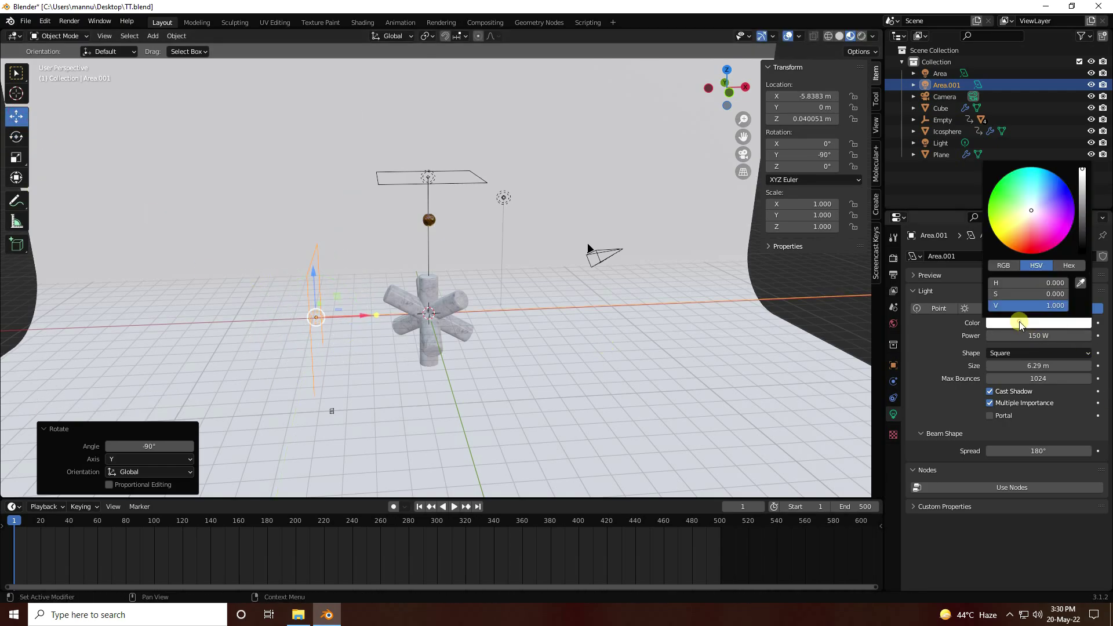
left_click_drag(1031, 218, 1034, 275)
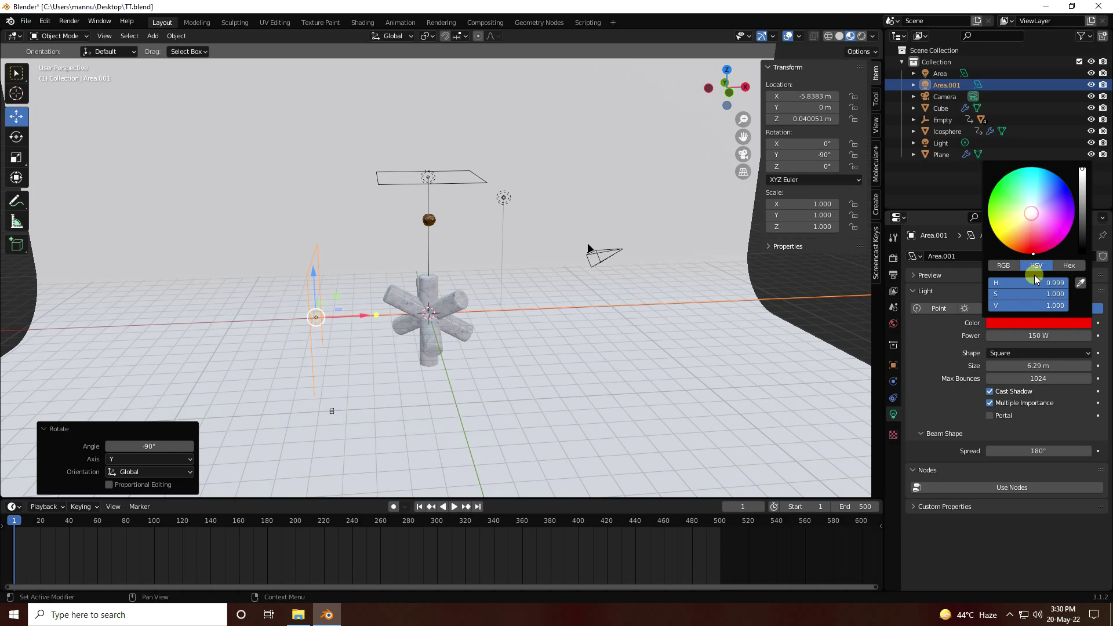
left_click(1032, 335)
key("Return")
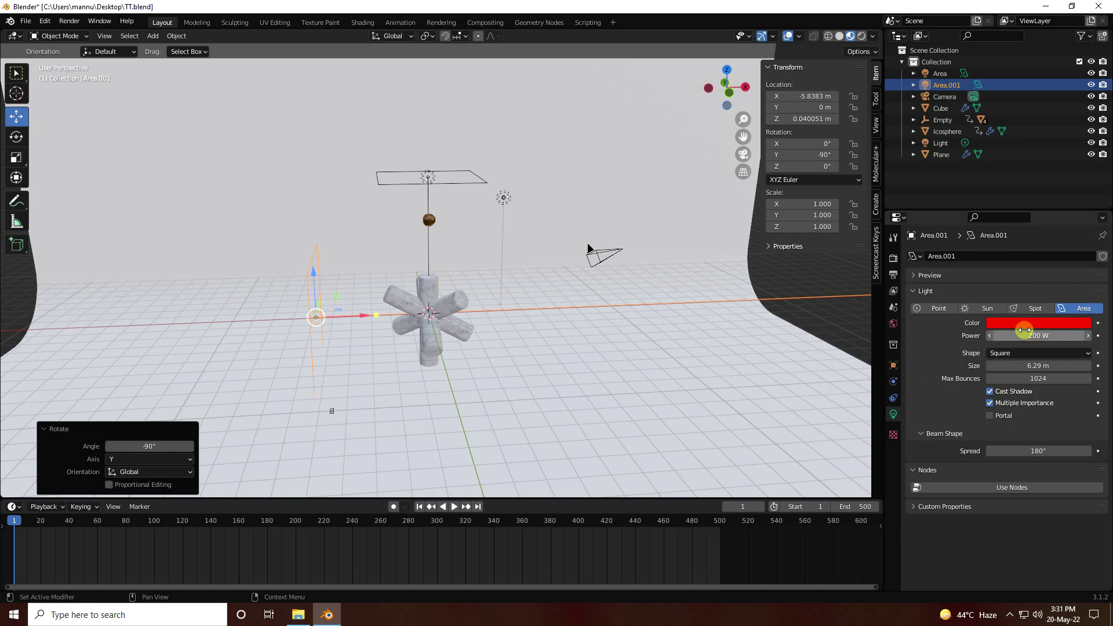
Move the red side light up and away from the cylinders, to about X -6.80 m, Z 1.24 m
left_click(392, 297)
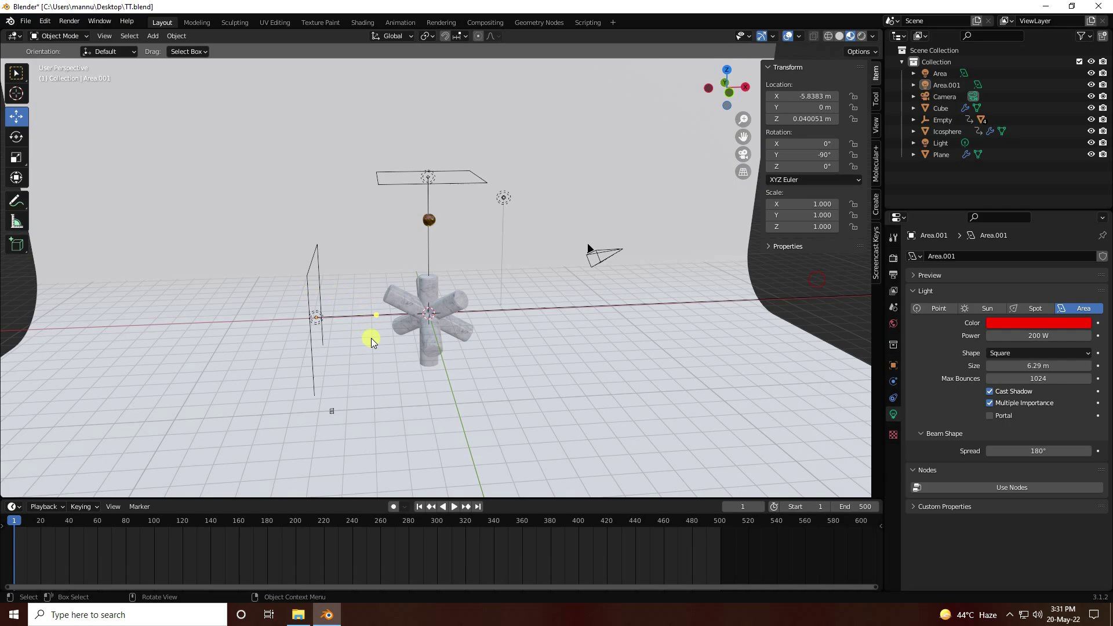
middle_click_drag(372, 339, 319, 304)
left_click(319, 304)
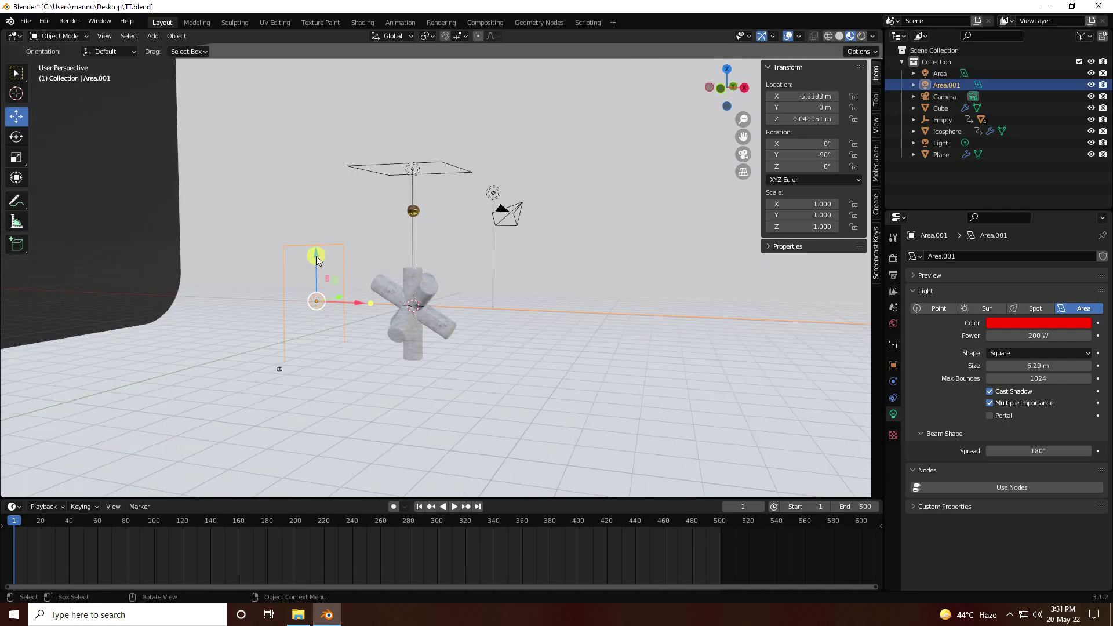
left_click_drag(315, 255, 316, 234)
left_click_drag(348, 280, 328, 281)
middle_click_drag(365, 322, 385, 337)
Duplicate the red side light and move the copy to the cylinders' opposite side, at about X 6.06 m
key("ctrl+c")
key("ctrl+v")
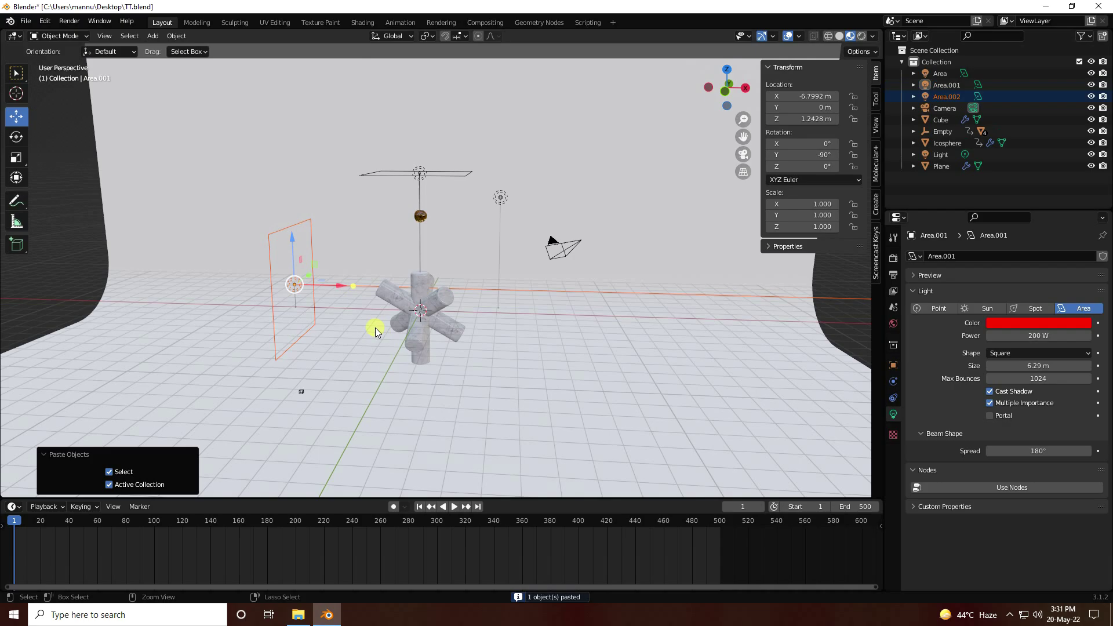
left_click(946, 96)
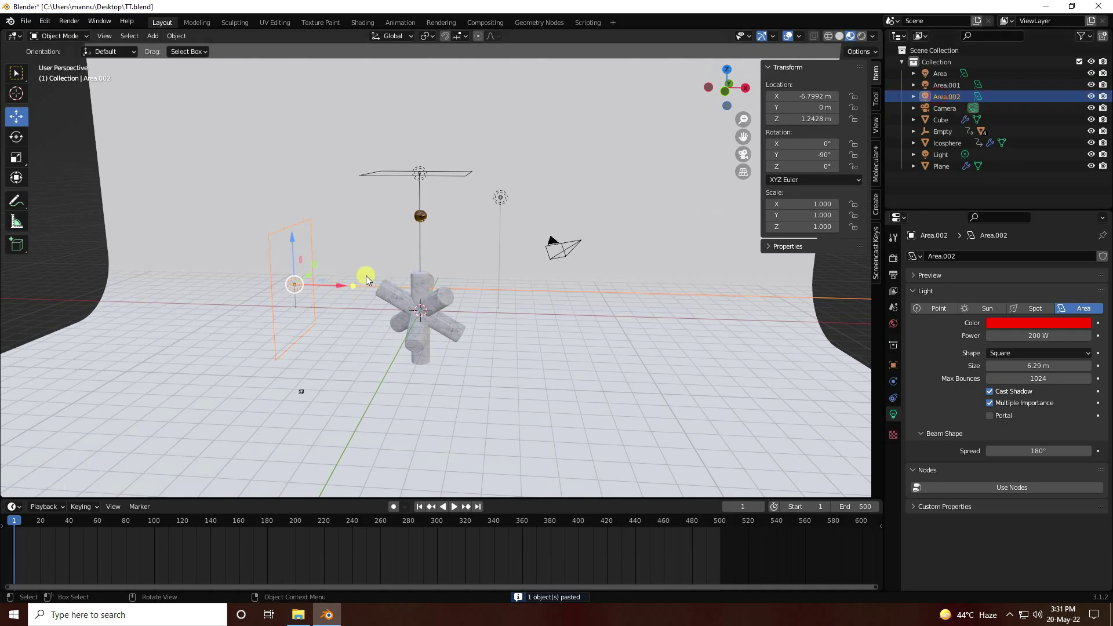
left_click_drag(335, 284, 580, 309)
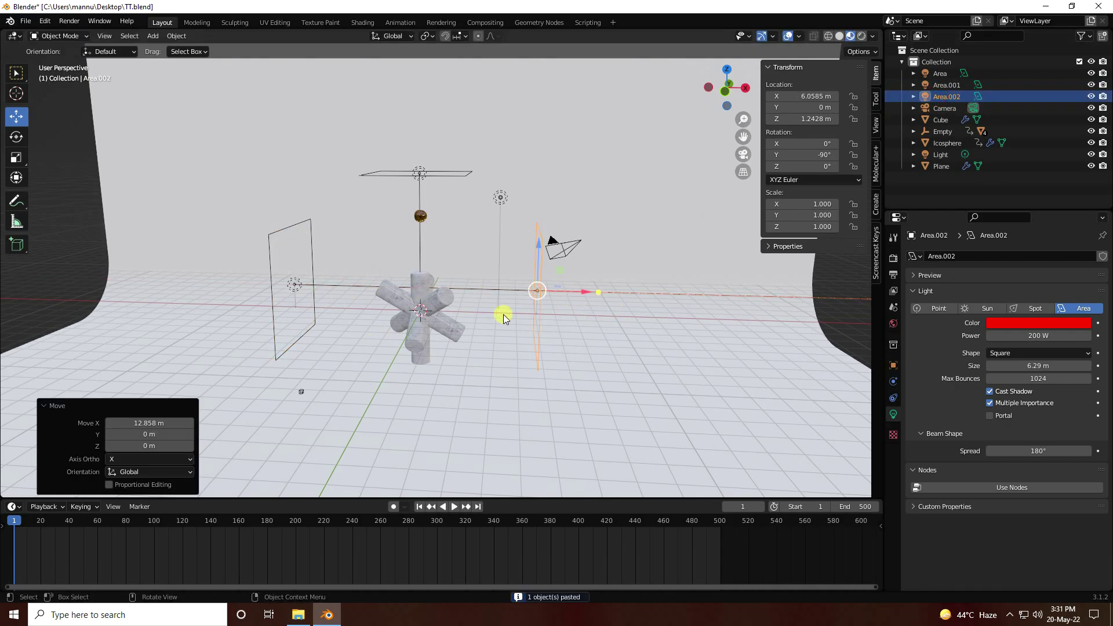
Set the duplicated side light's Y rotation to 90° so it faces the cylinders
left_click(16, 137)
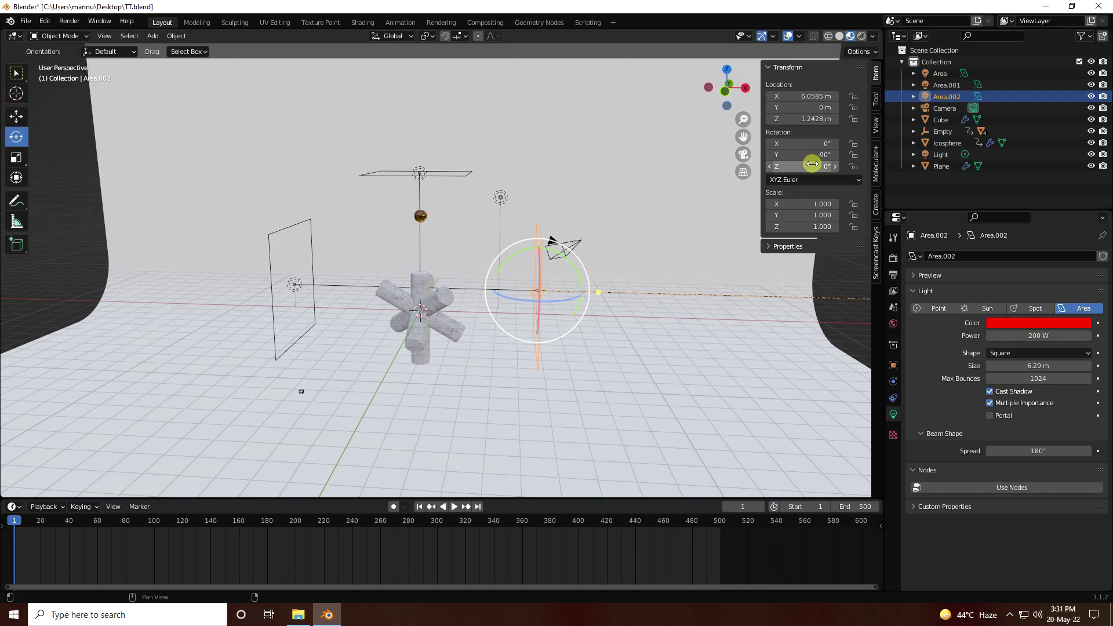
left_click_drag(812, 151, 1041, 196)
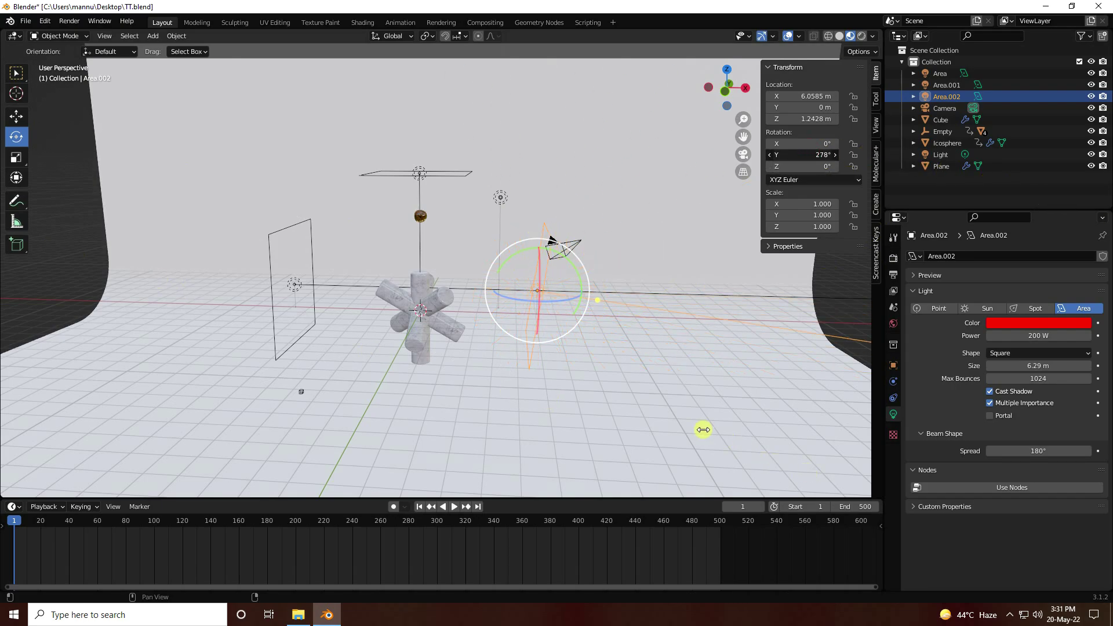
left_click_drag(279, 437, 817, 155)
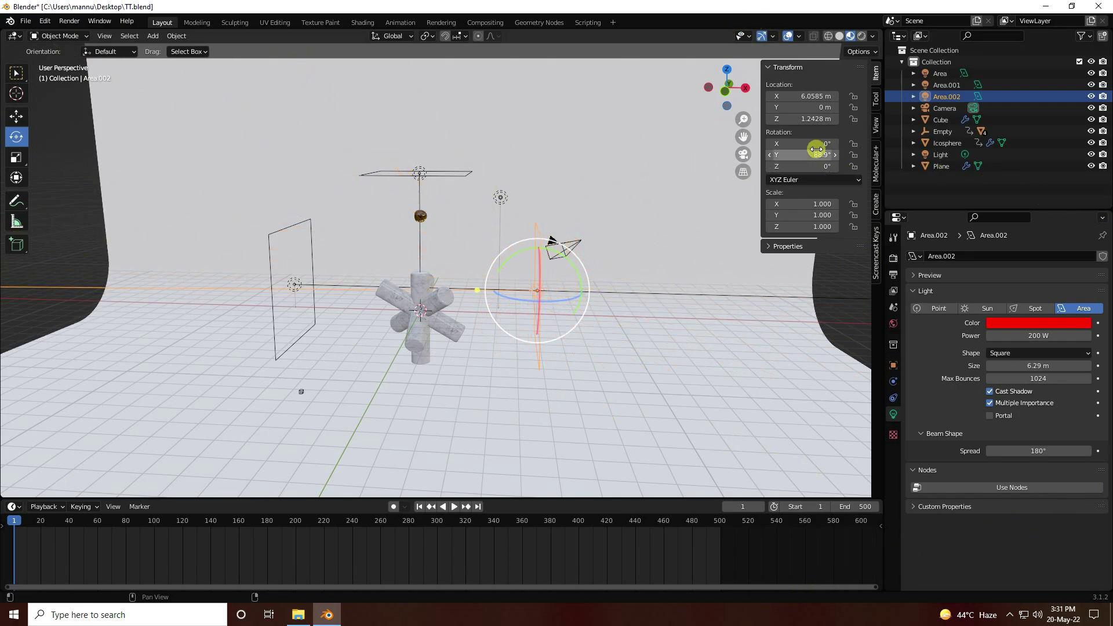
left_click(816, 155)
type("90")
key("Return")
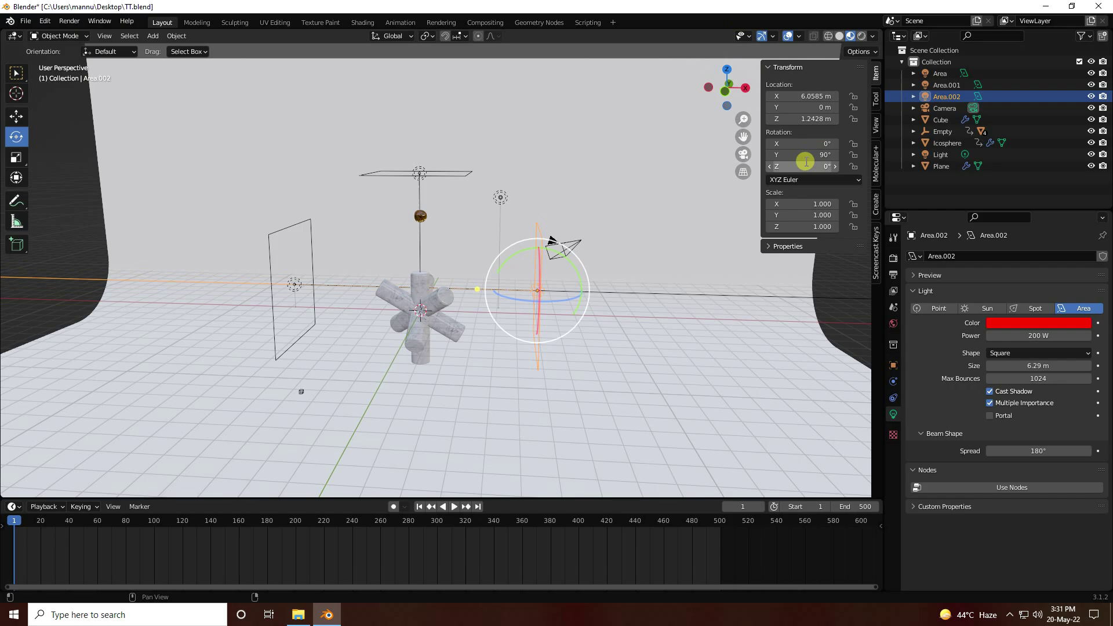
Move the duplicated side light outward to about X 7.17 m and change its color hue to light blue
left_click(16, 117)
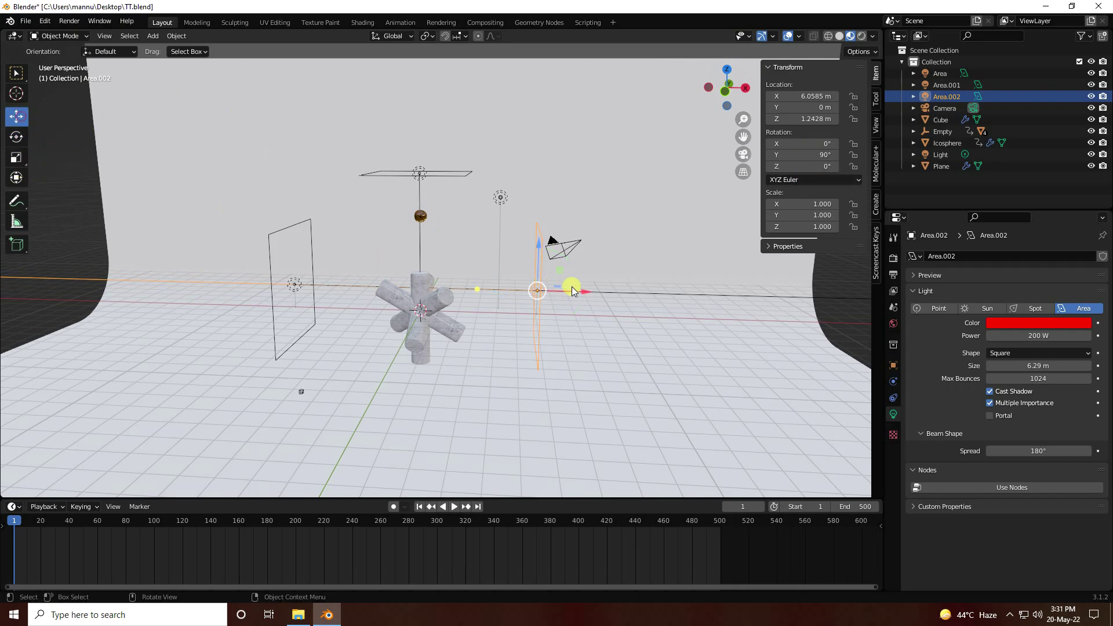
left_click_drag(587, 295, 609, 295)
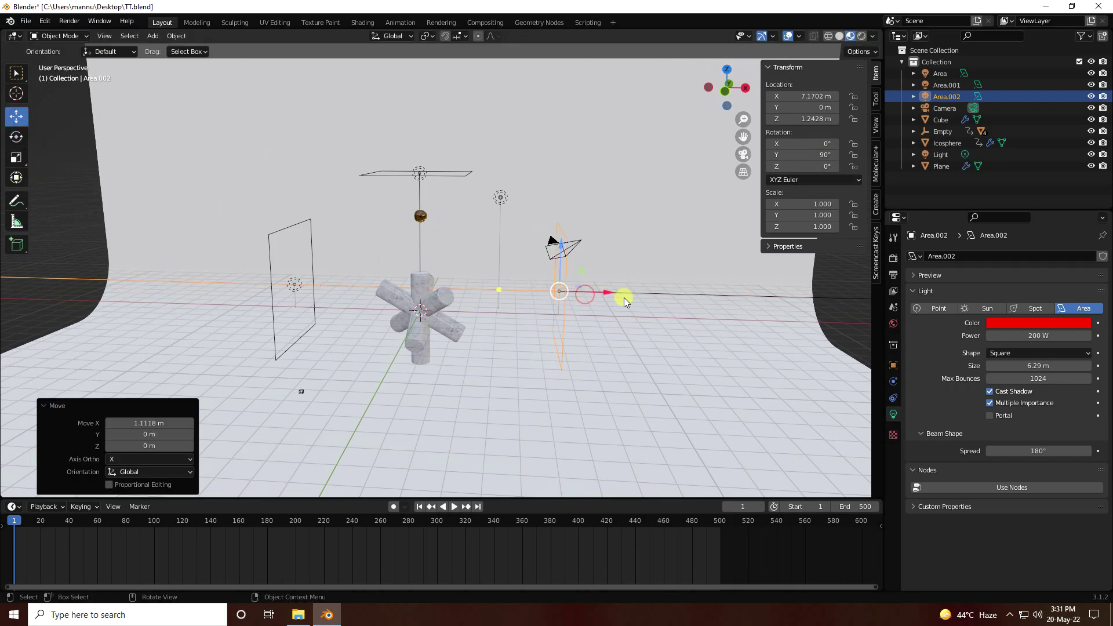
left_click(1020, 323)
left_click(1020, 282)
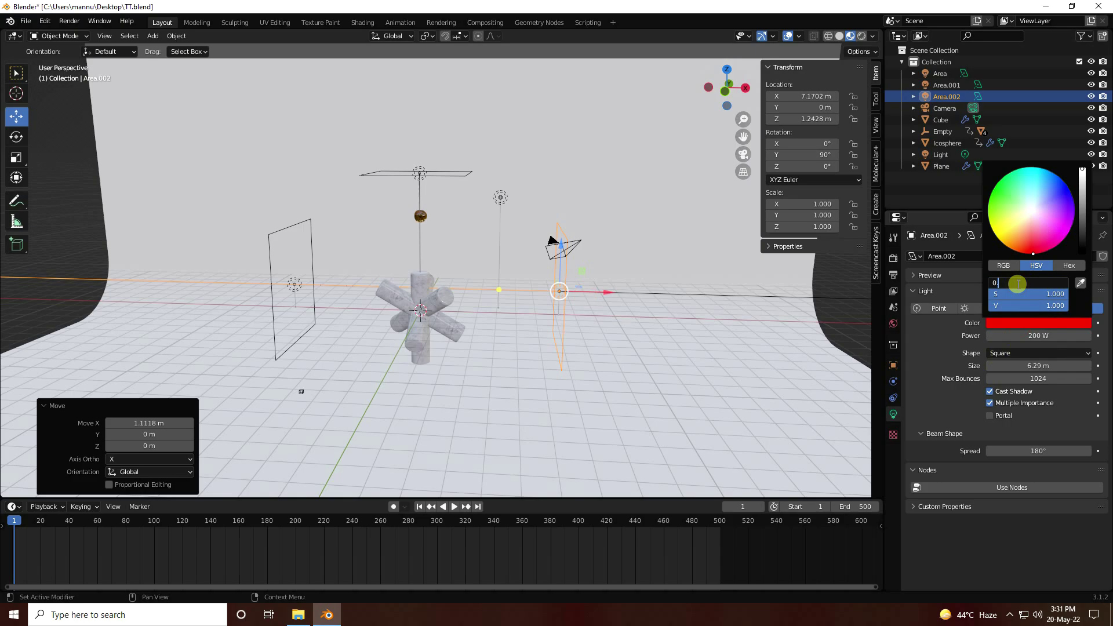
key("Return")
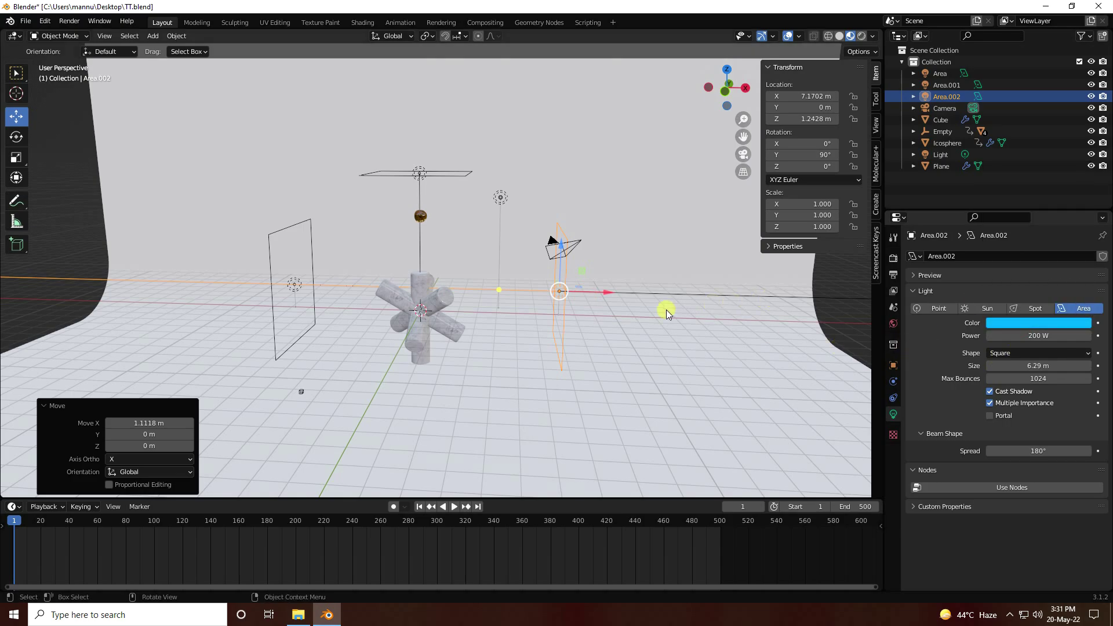
Lock the camera to the view and reframe the camera view so the cylinders are seen from the front
middle_click_drag(504, 278, 474, 291)
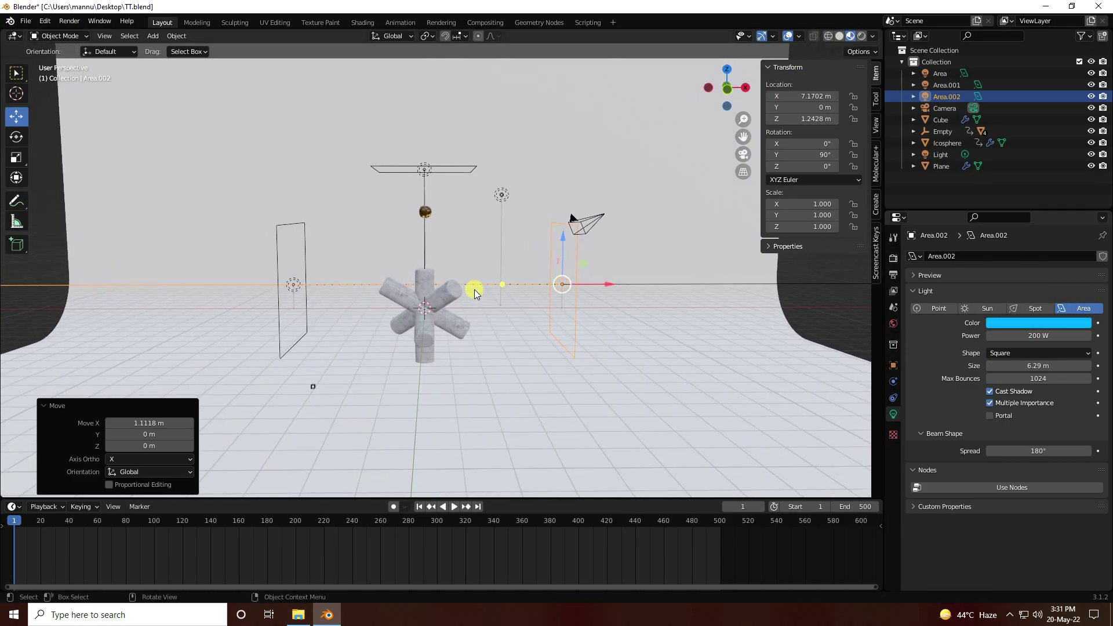
key("KP_0")
key("KP_0")
scroll(452, 301, "up", 5)
left_click(875, 125)
left_click(811, 212)
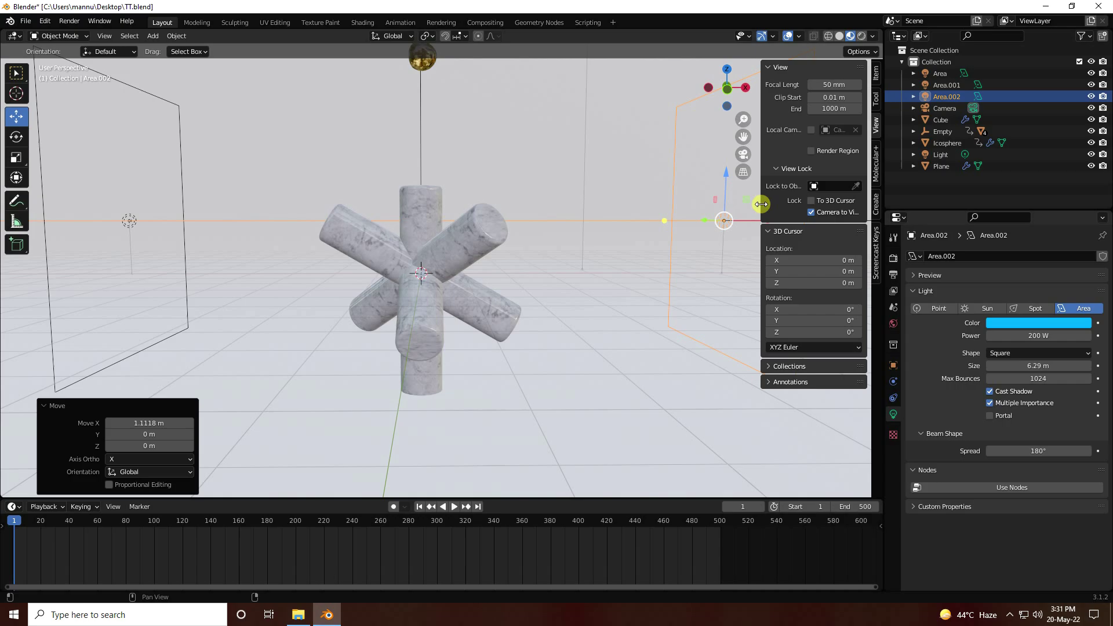
key("n")
key("KP_0")
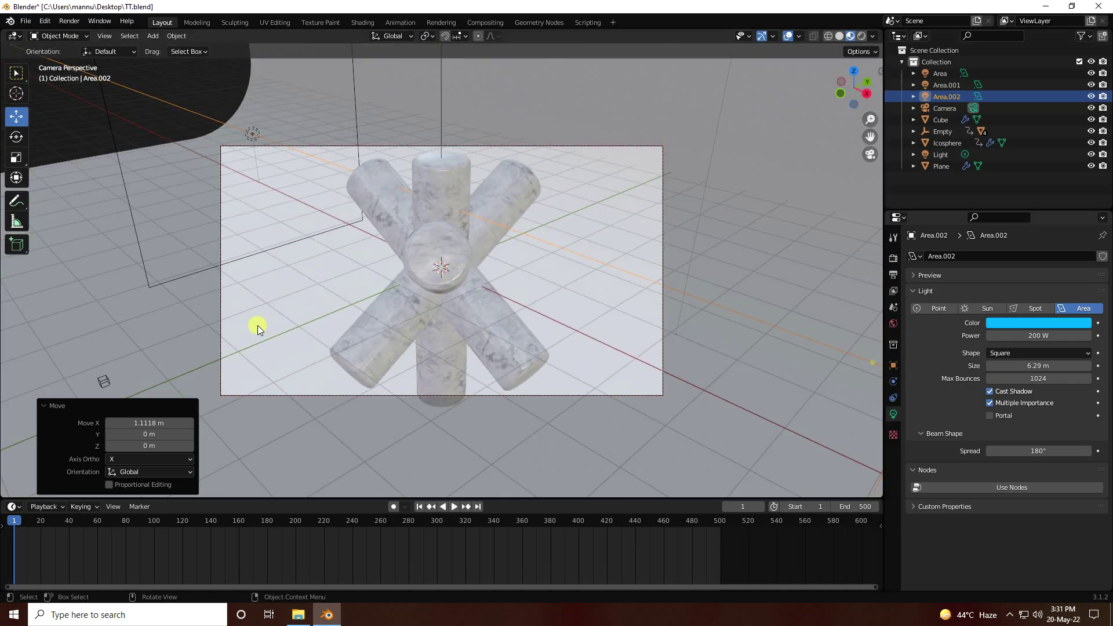
middle_click_drag(258, 325, 405, 301)
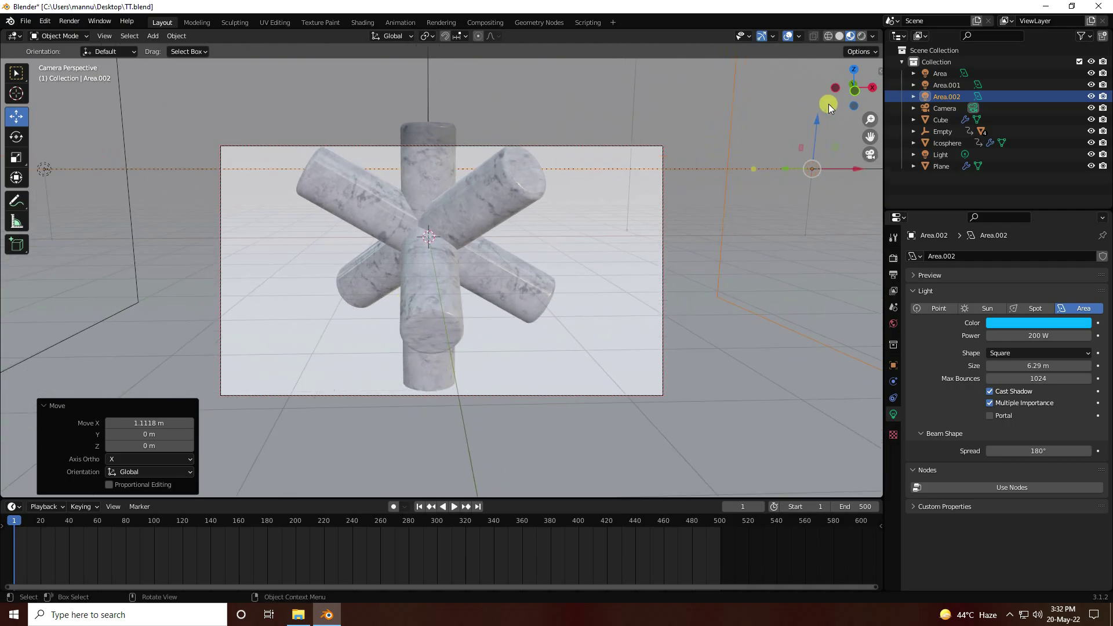
Turn off the camera-to-view lock and select the camera
left_click(878, 70)
left_click(878, 69)
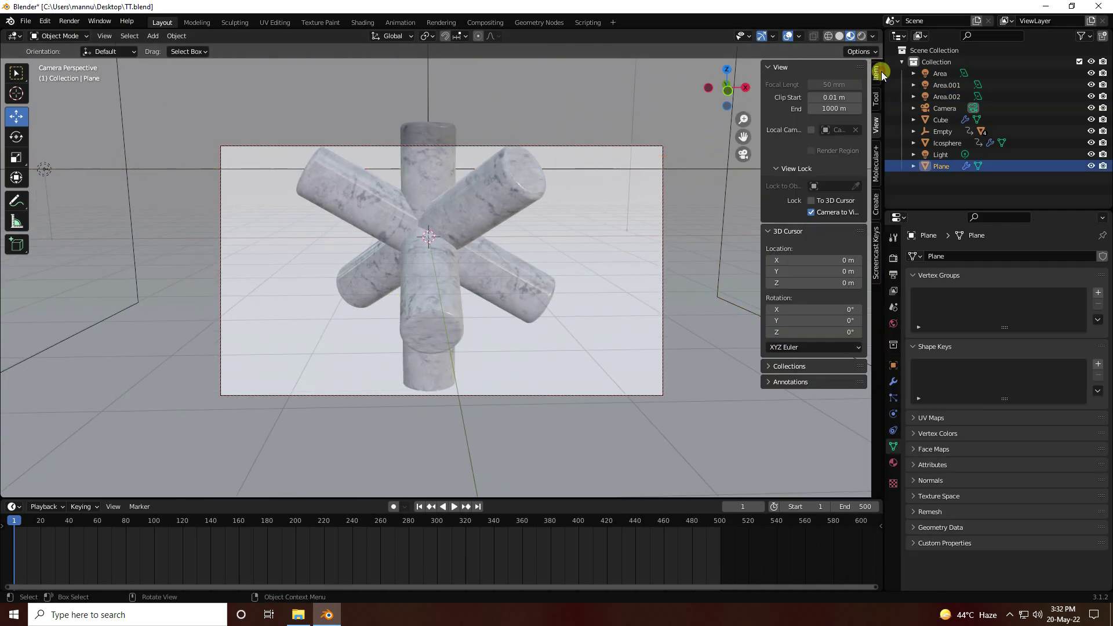
left_click(810, 212)
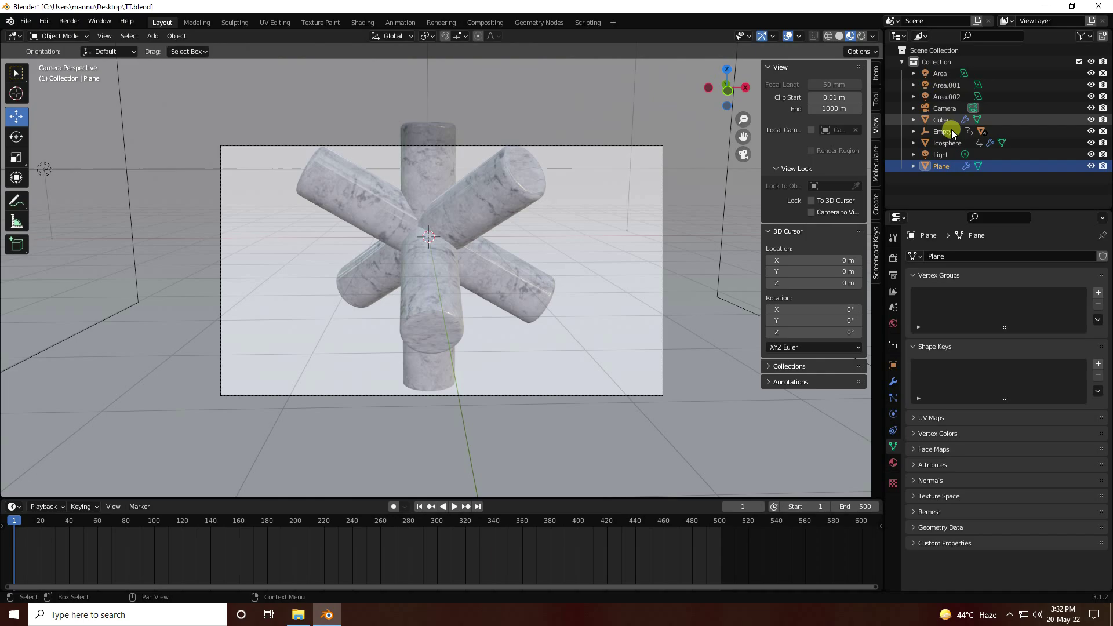
left_click(942, 109)
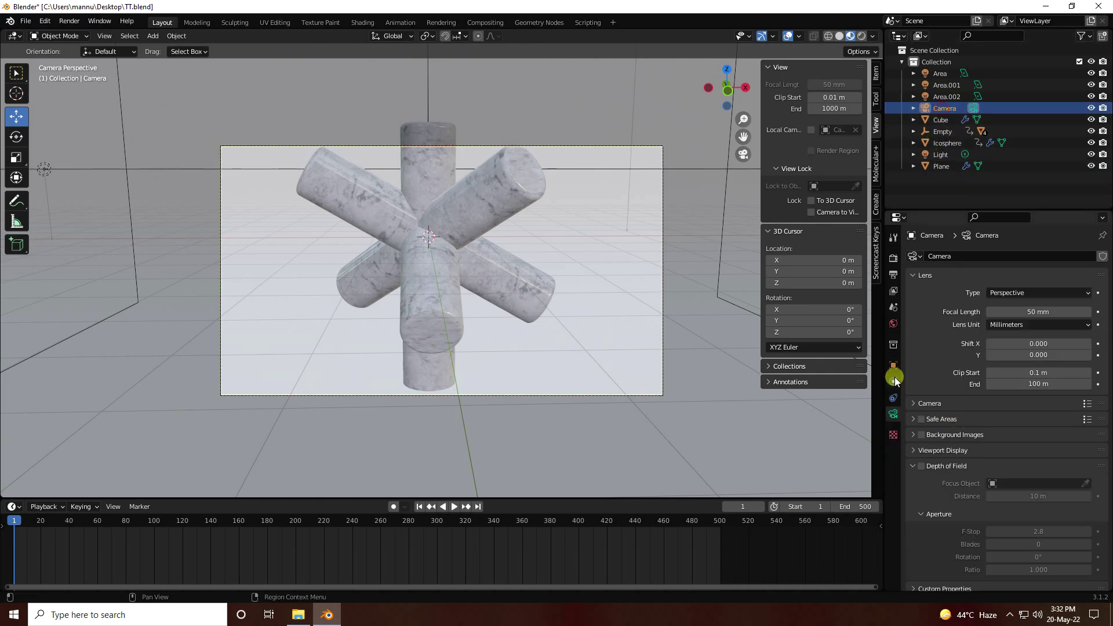
Set the camera's rotation to X 90°, Y 0° and Z 0° so it looks straight ahead
left_click(893, 365)
left_click(1027, 331)
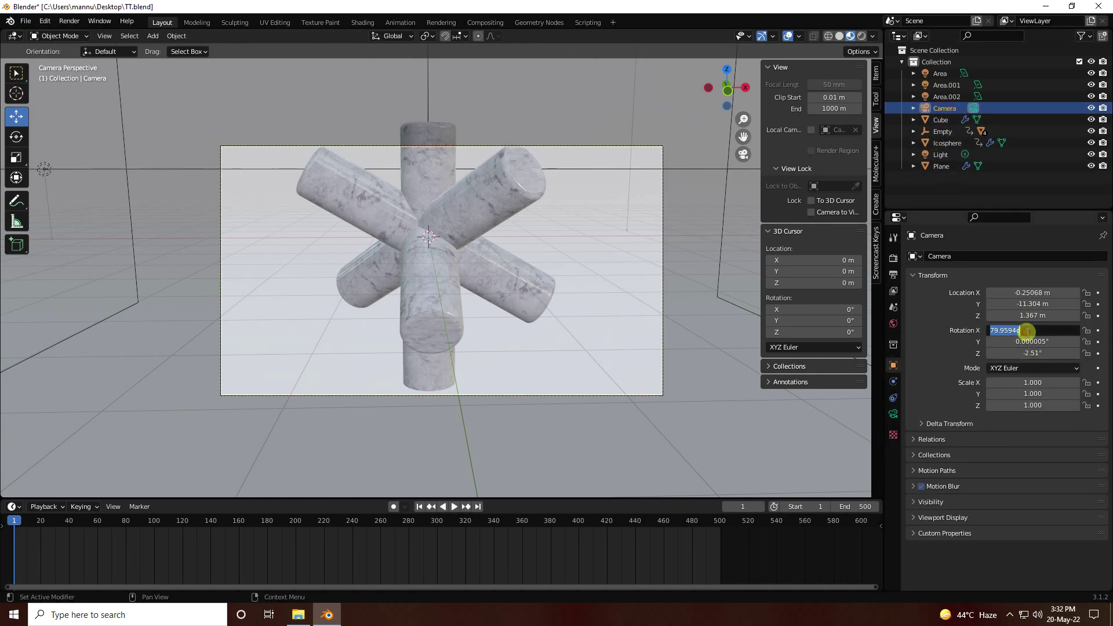
type("90")
key("Tab")
type("0")
key("Tab")
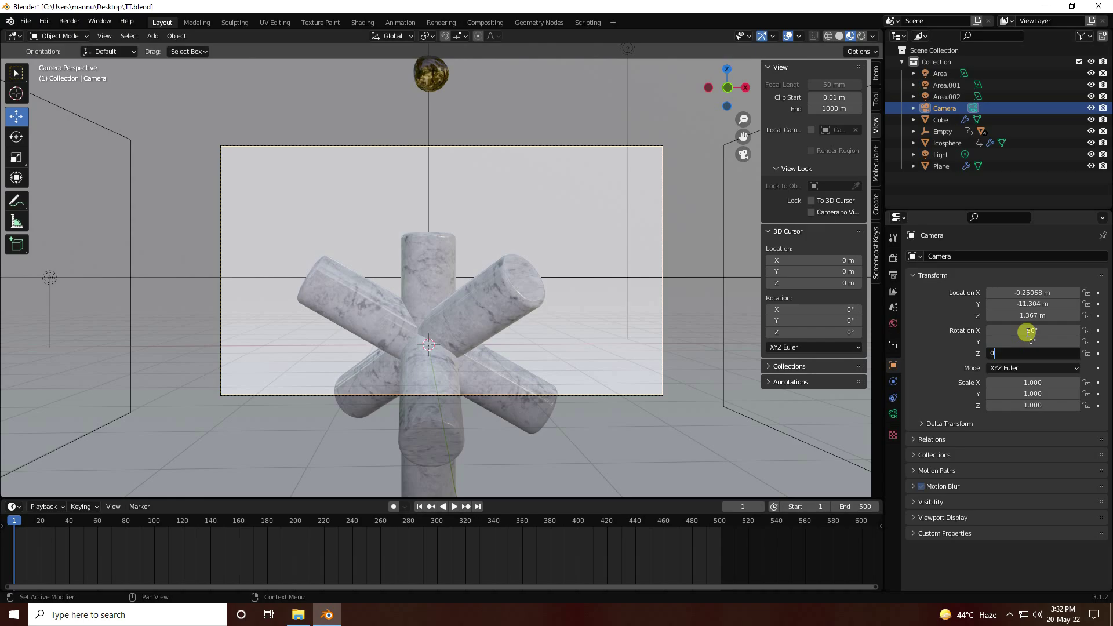
type("0")
key("Return")
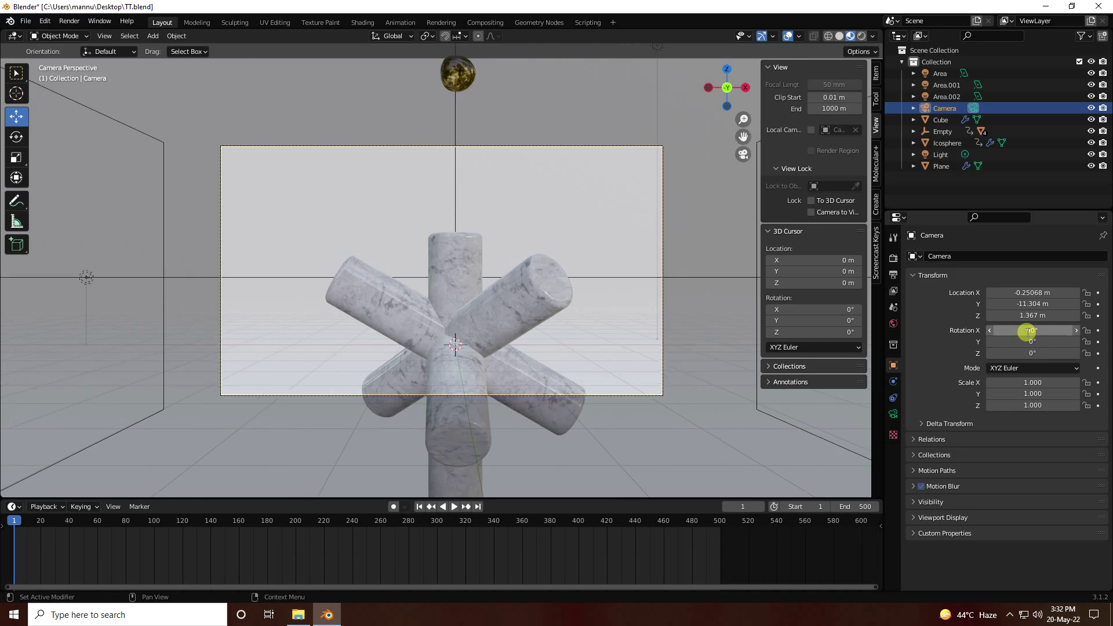
Set the camera's location to X 0 m, Y -20 m and Z 0 m
left_click(1027, 294)
key("Tab")
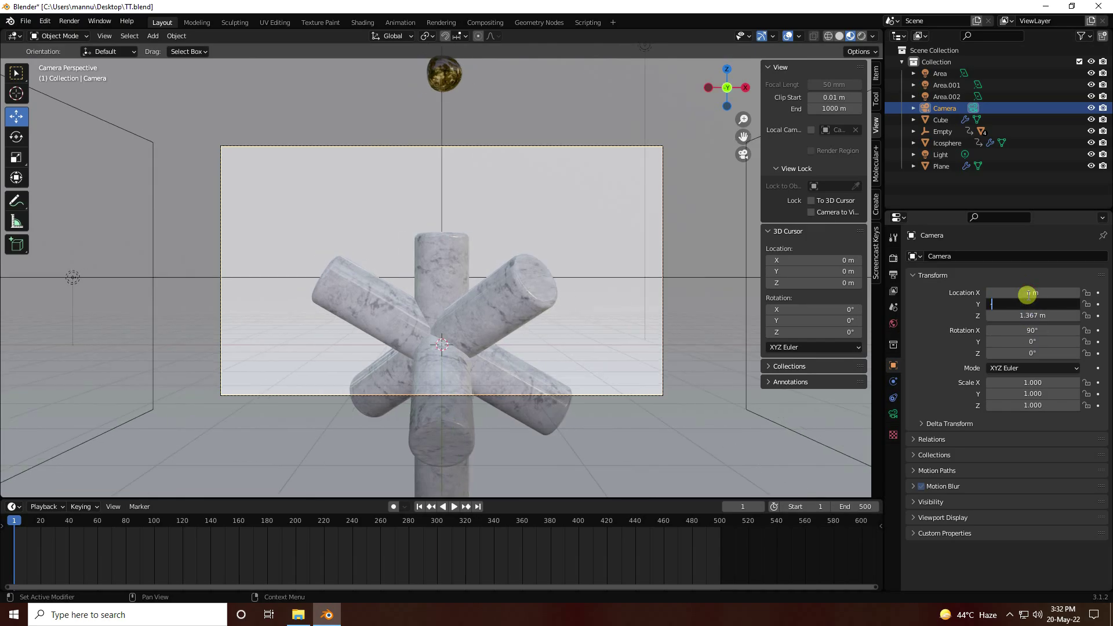
type("-20")
key("Tab")
type("0")
key("Return")
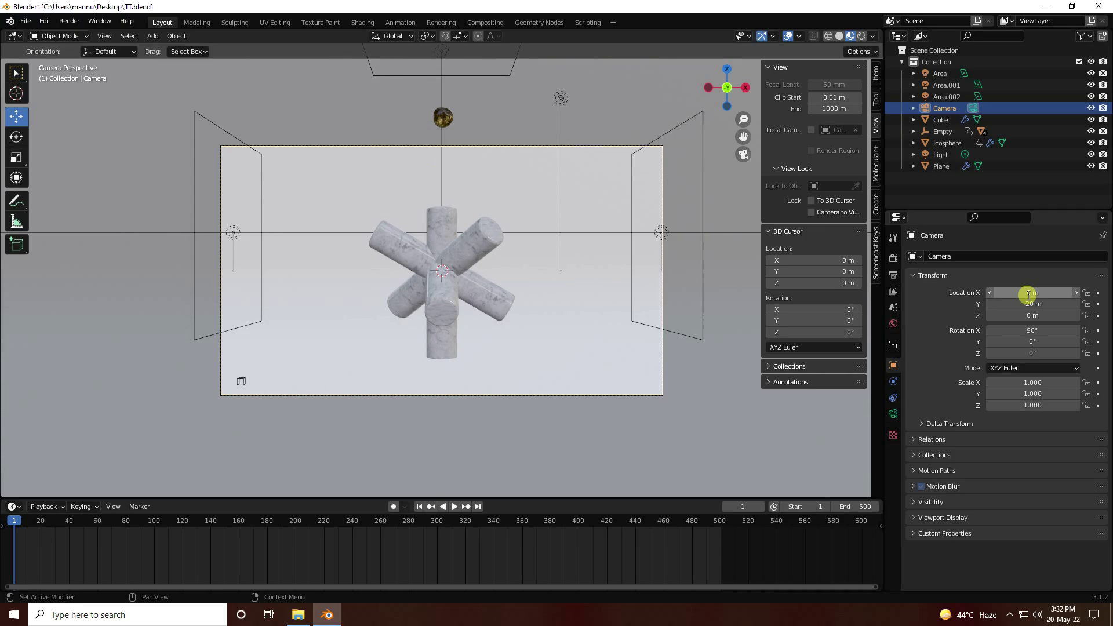
Play the simulation through the camera, stop at frame 92, and move the camera closer to about Y -15.91 m
scroll(466, 216, "up", 1)
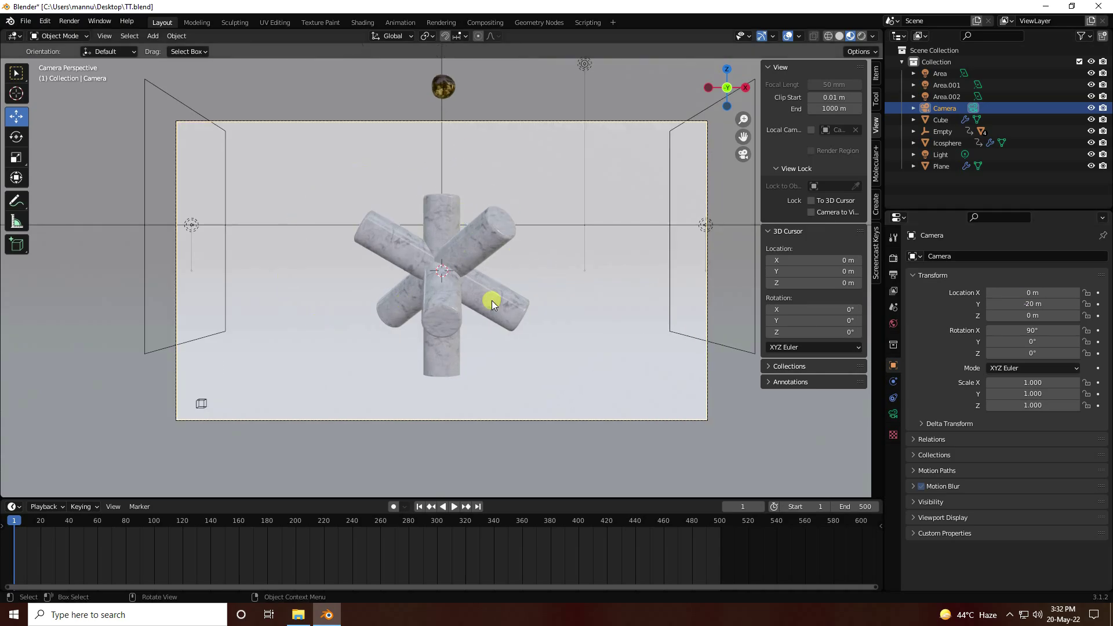
left_click(453, 506)
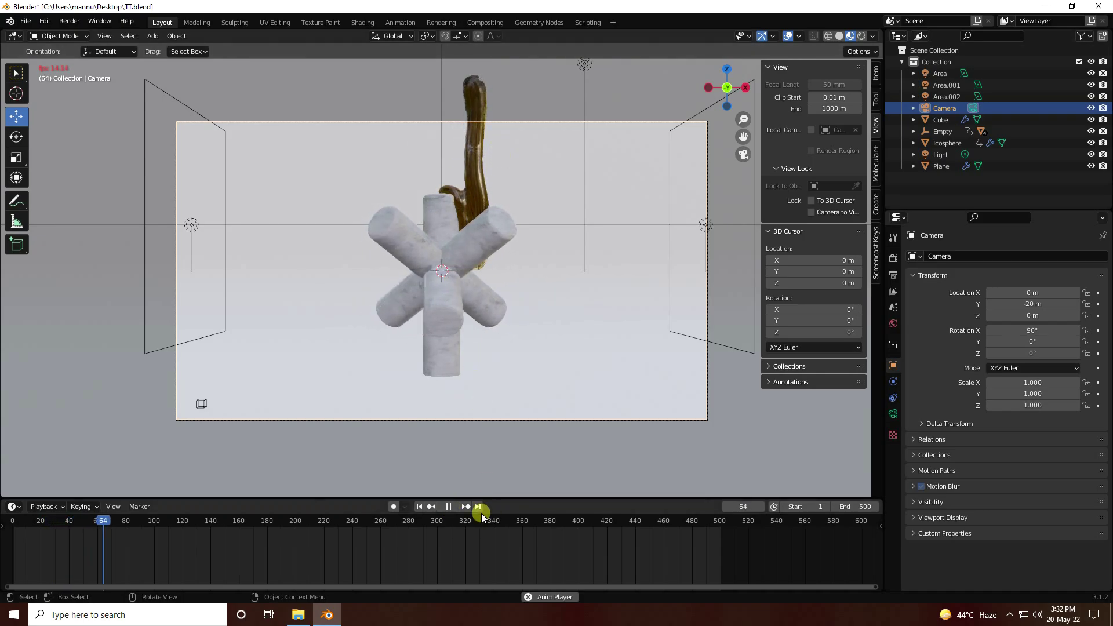
left_click(449, 507)
left_click_drag(1035, 304, 165, 313)
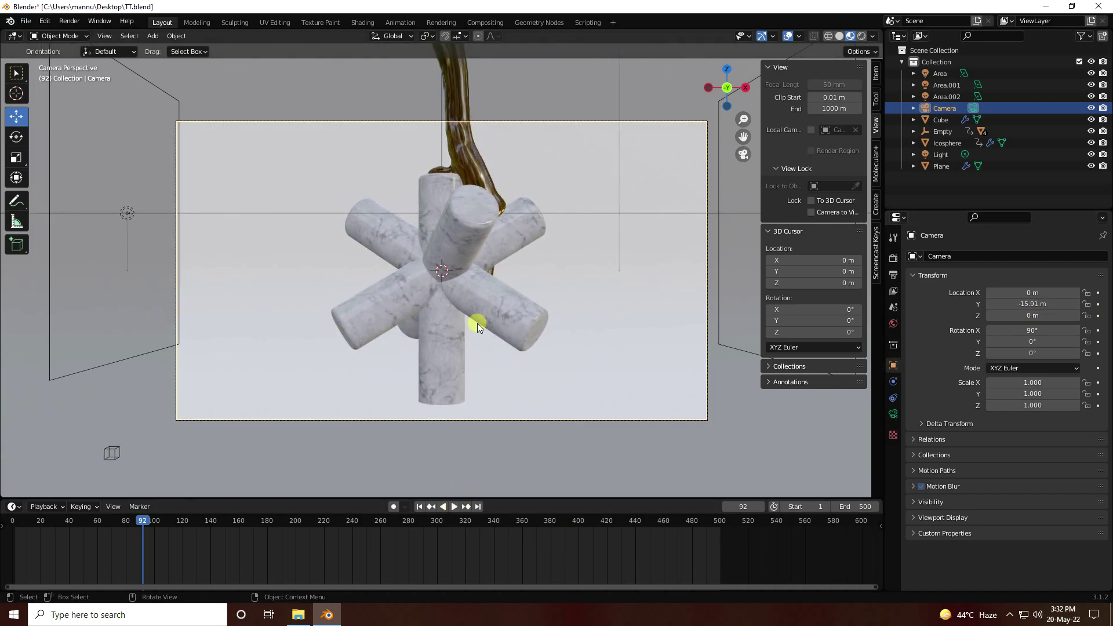
Play the liquid simulation from frame 1 in a close-up perspective of the cylinders and stop at frame 144
middle_click_drag(478, 323, 454, 278)
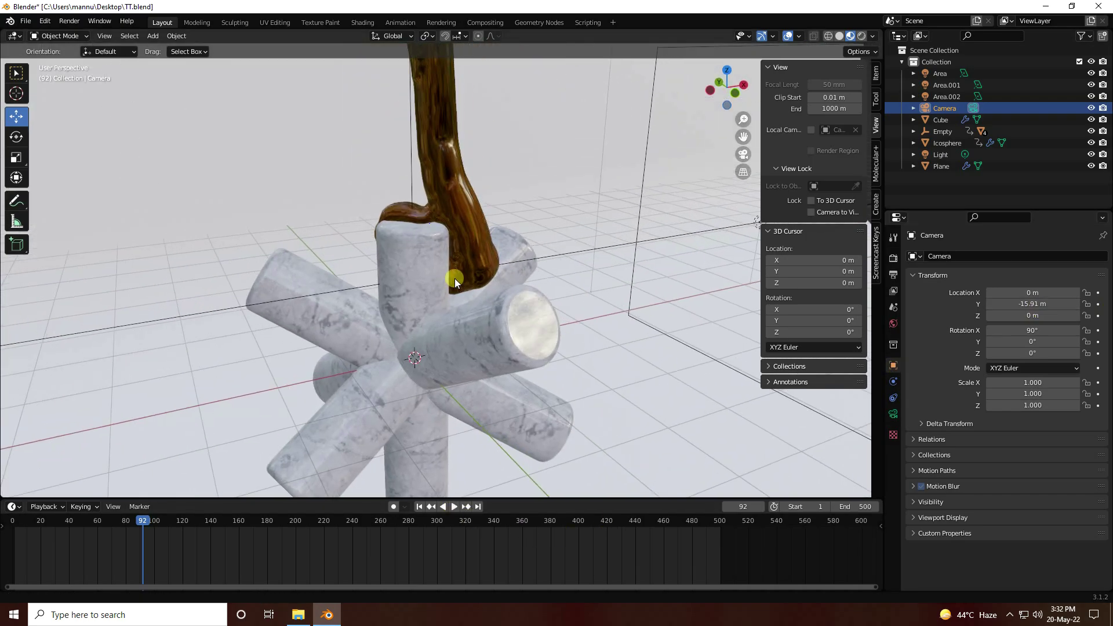
scroll(468, 213, "up", 2)
left_click(418, 506)
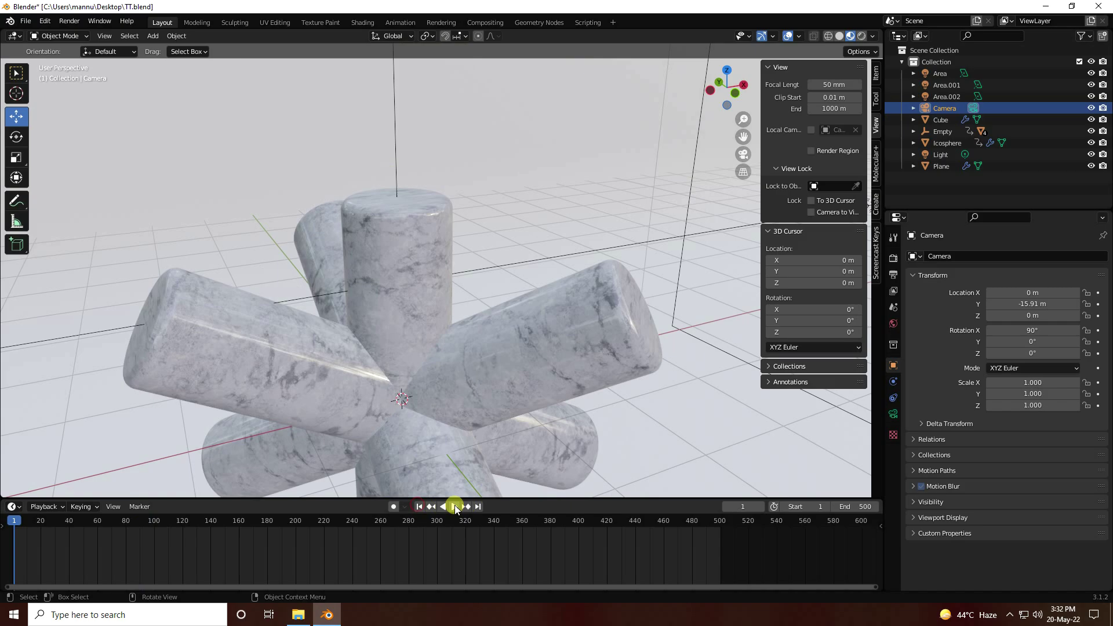
left_click(454, 507)
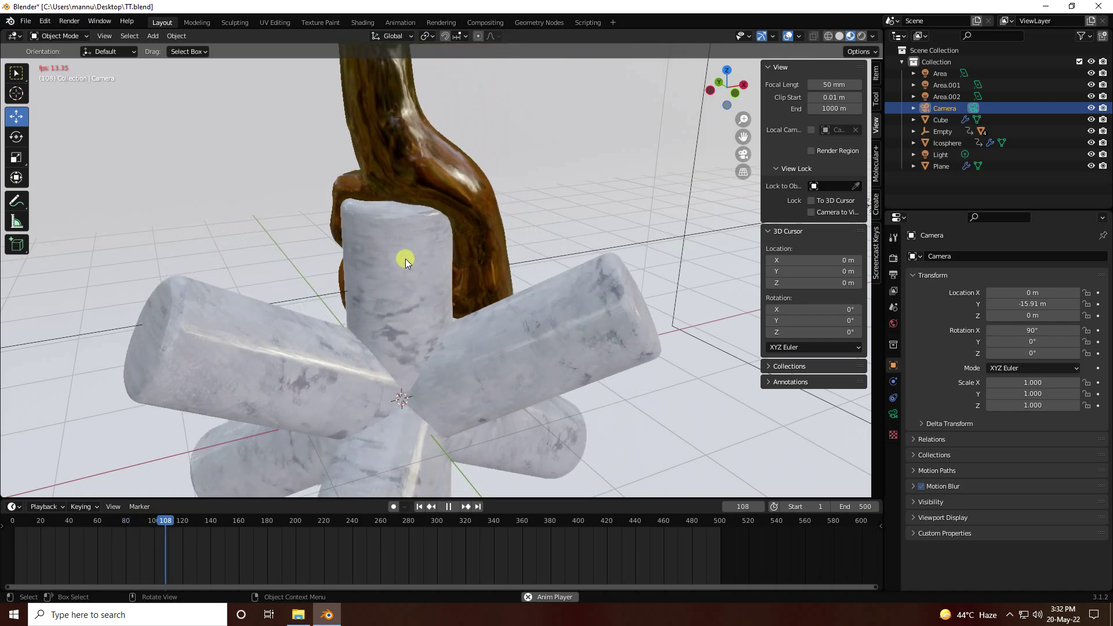
left_click(448, 507)
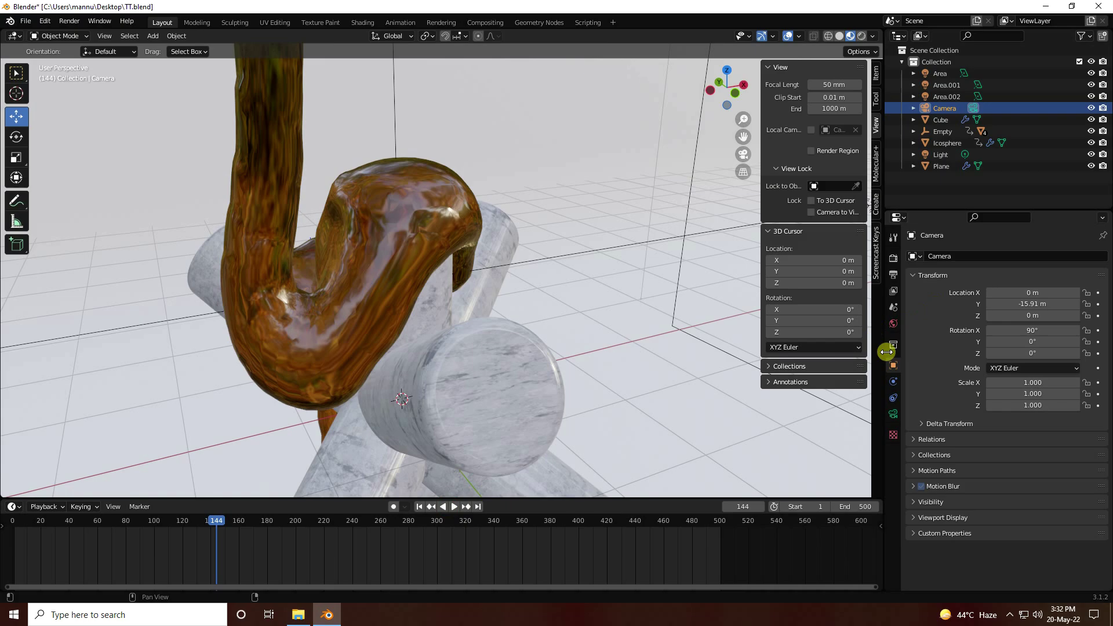
Show the fluid physics settings of the domain cube and return the timeline to frame 1
left_click(942, 121)
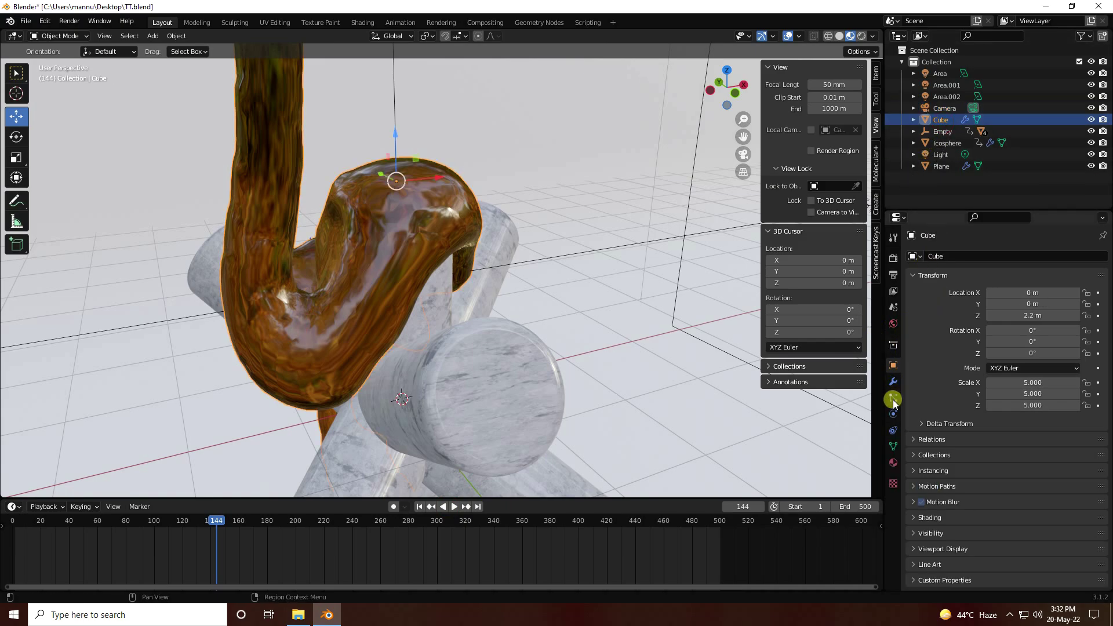
left_click(893, 411)
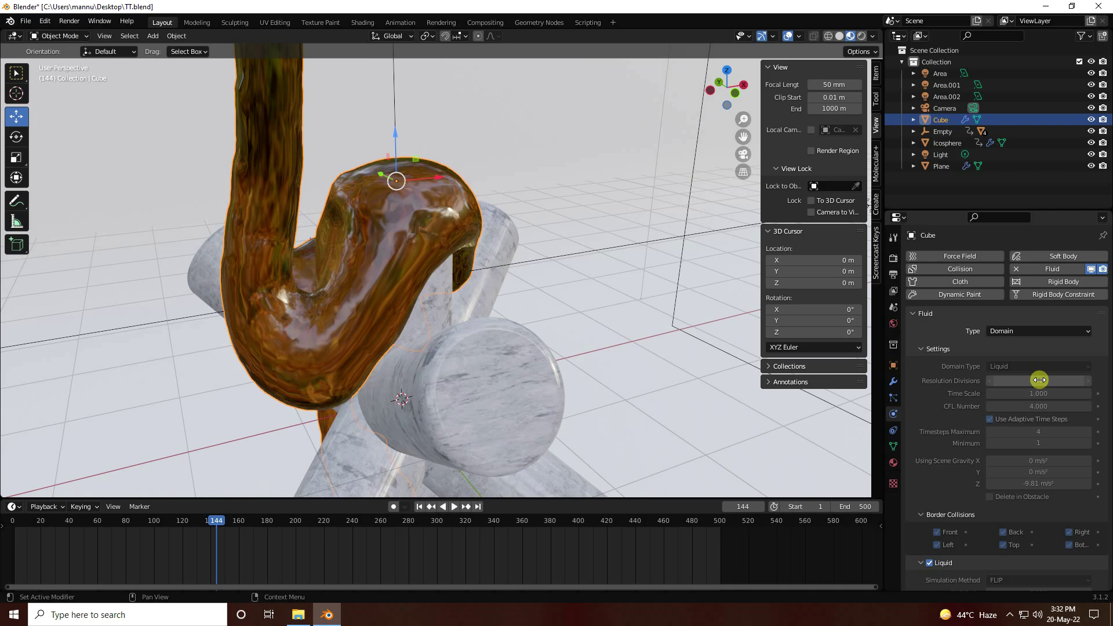
left_click(415, 508)
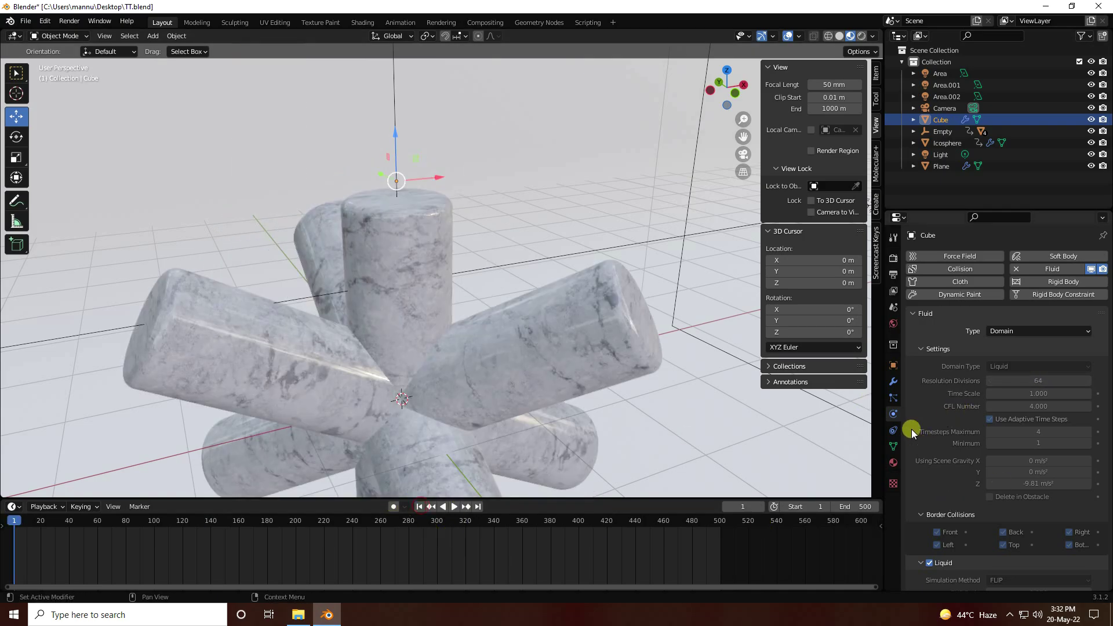